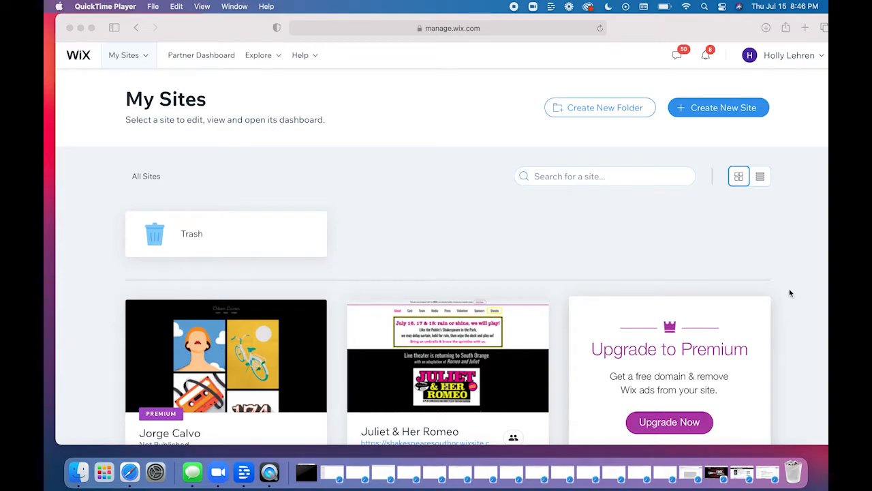
- Open the dashboard of the unpublished Premium site from the My Sites list
scroll(578, 268, down, 5)
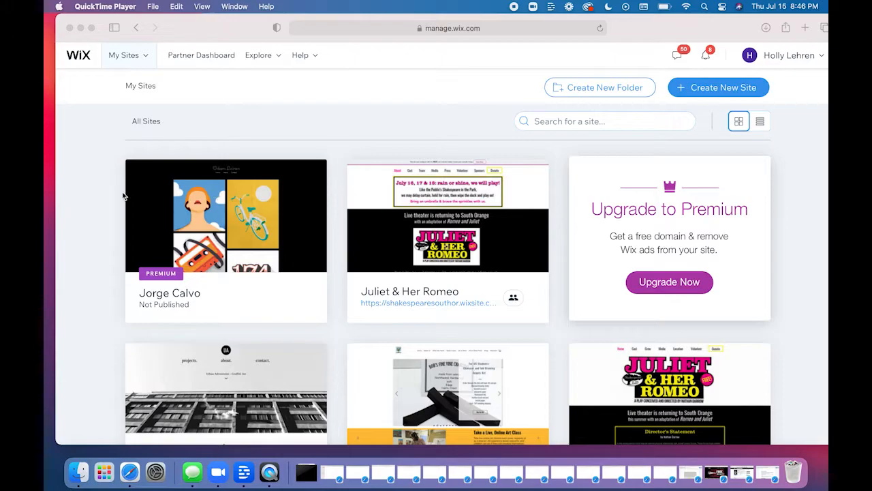
click(93, 220)
mouse_move(213, 214)
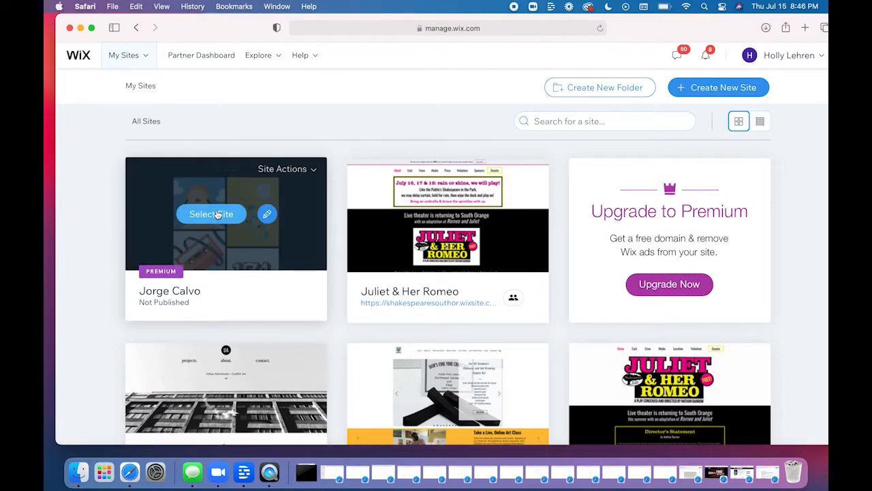
click(204, 214)
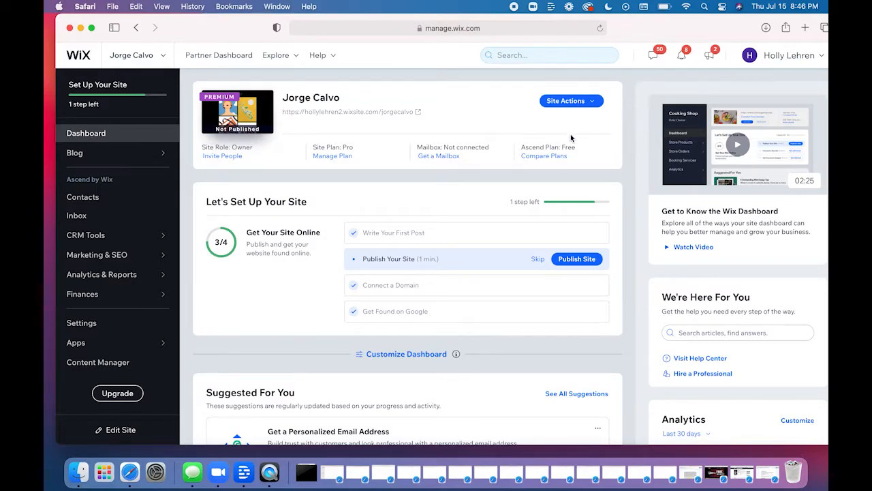
- Open the site's Inbox and read through the two demo customer conversations
click(105, 217)
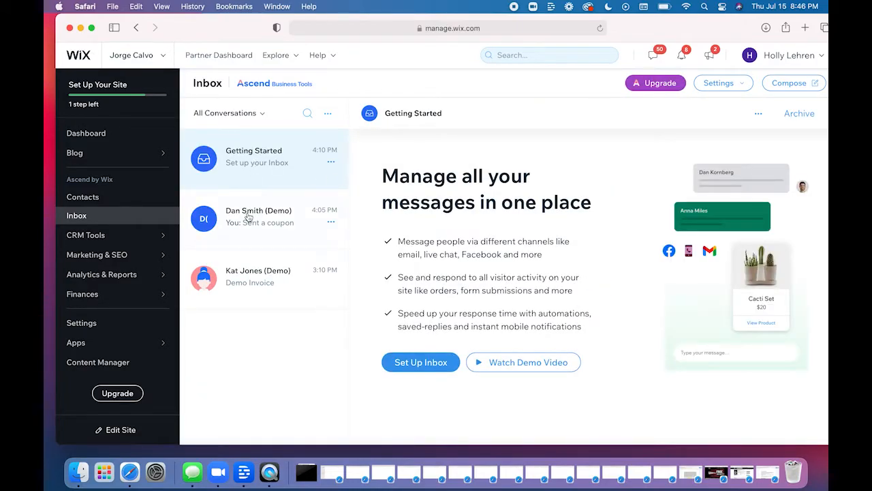
click(248, 213)
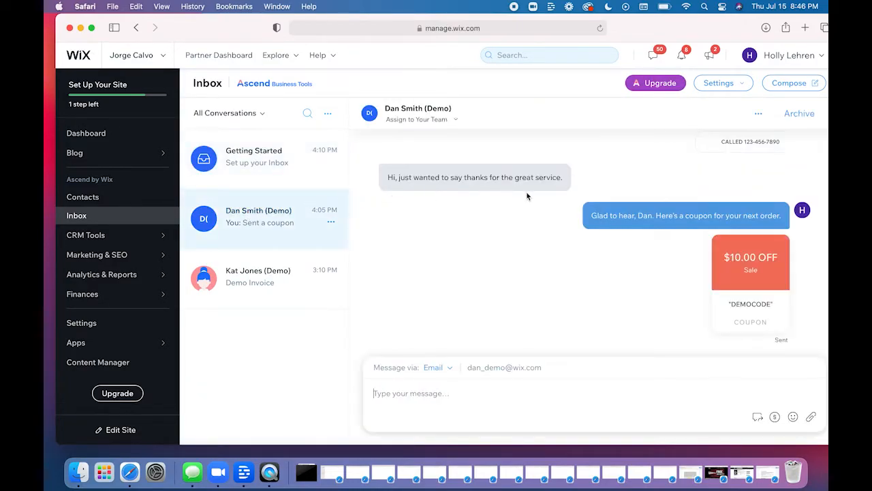
scroll(527, 196, up, 10)
scroll(526, 196, down, 10)
click(247, 284)
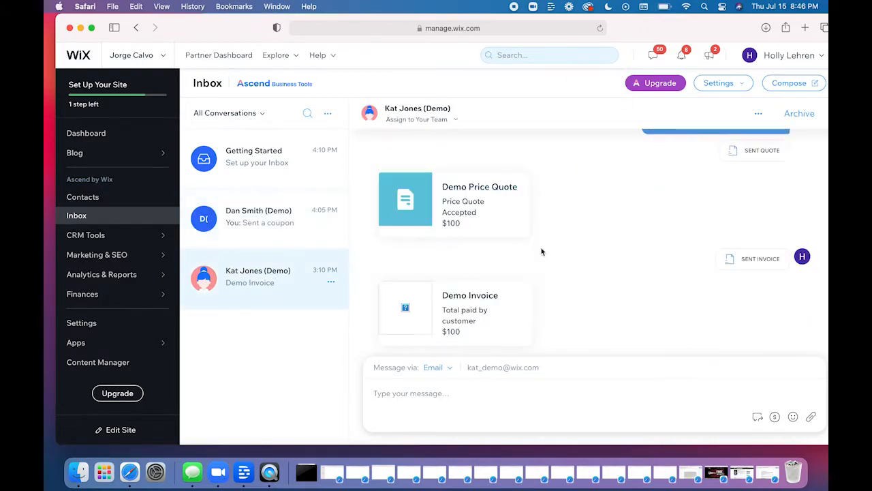
scroll(541, 249, up, 5)
scroll(541, 250, down, 5)
click(267, 219)
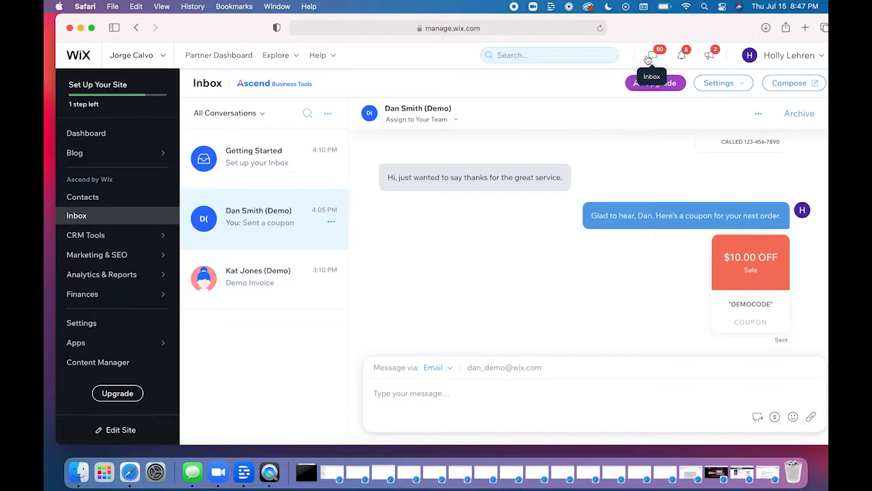
click(102, 218)
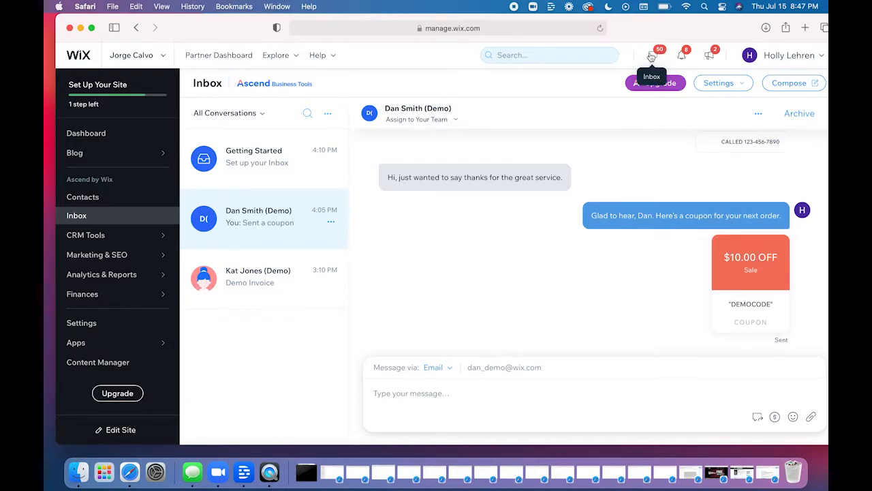
- Open the Contacts section and look through the full contact list
click(100, 198)
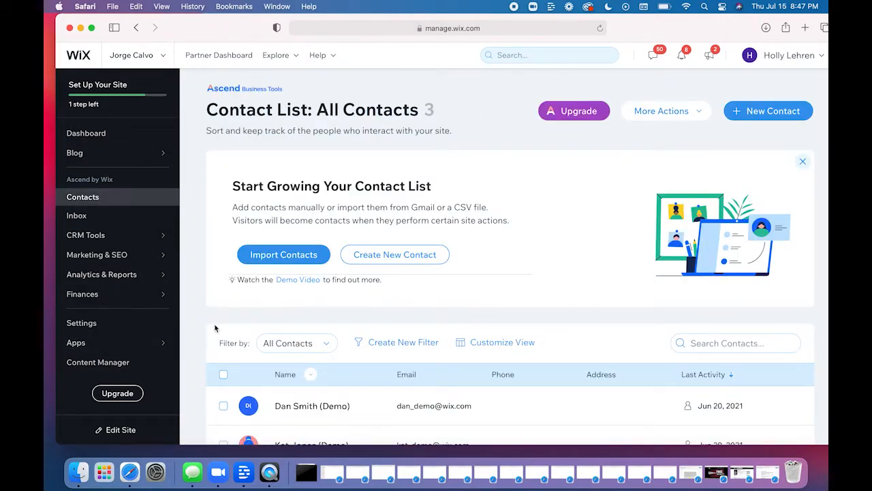
scroll(197, 341, down, 2)
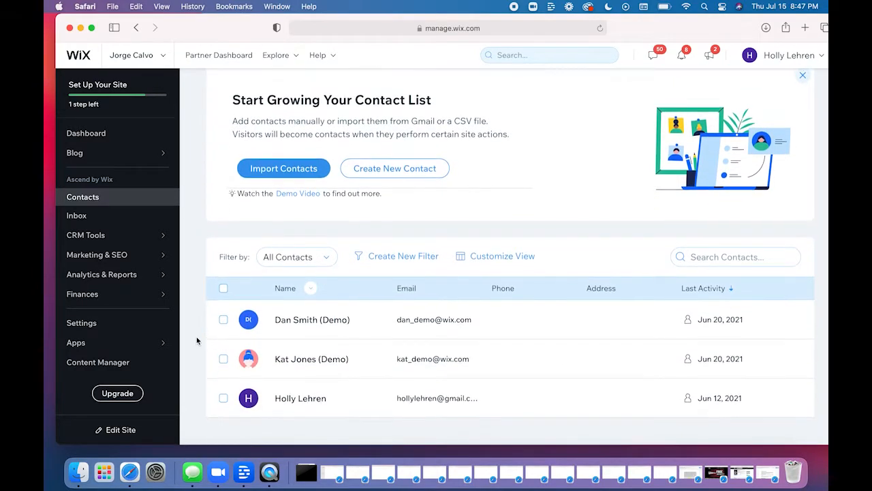
scroll(197, 340, up, 3)
- Examine the options offered under CRM Tools, Marketing & SEO, Analytics & Reports and Blog
mouse_move(99, 235)
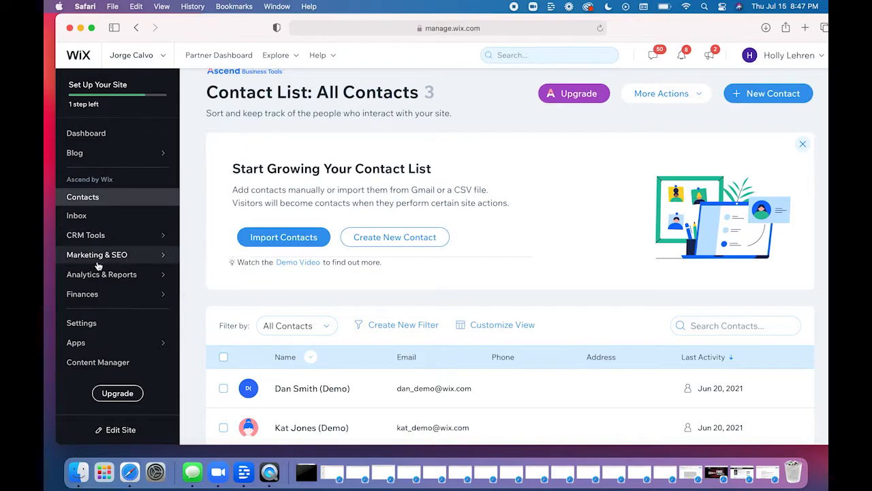
mouse_move(99, 259)
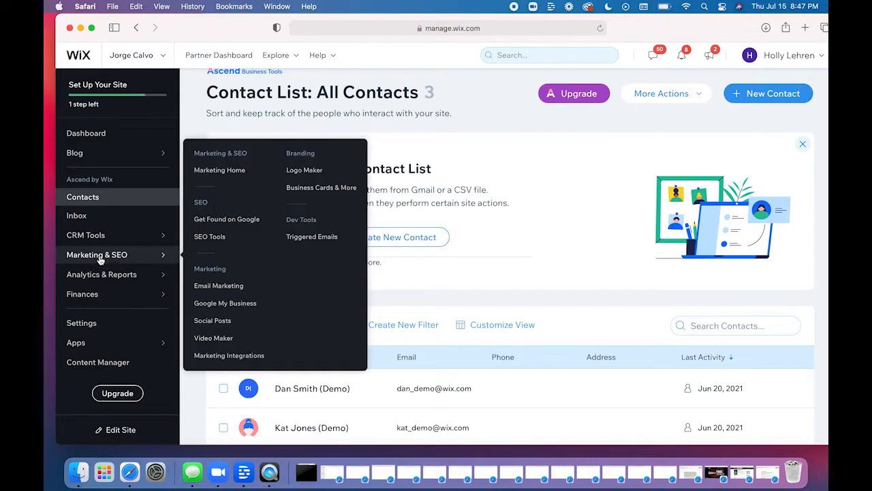
mouse_move(101, 278)
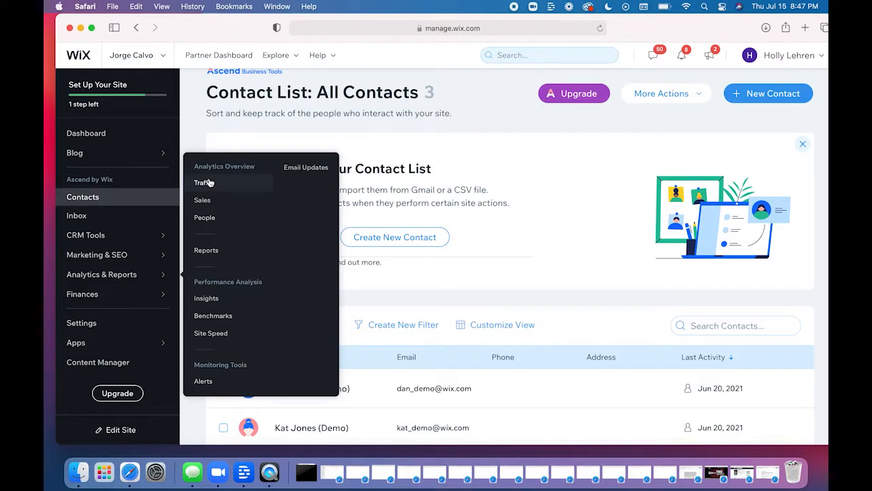
mouse_move(104, 156)
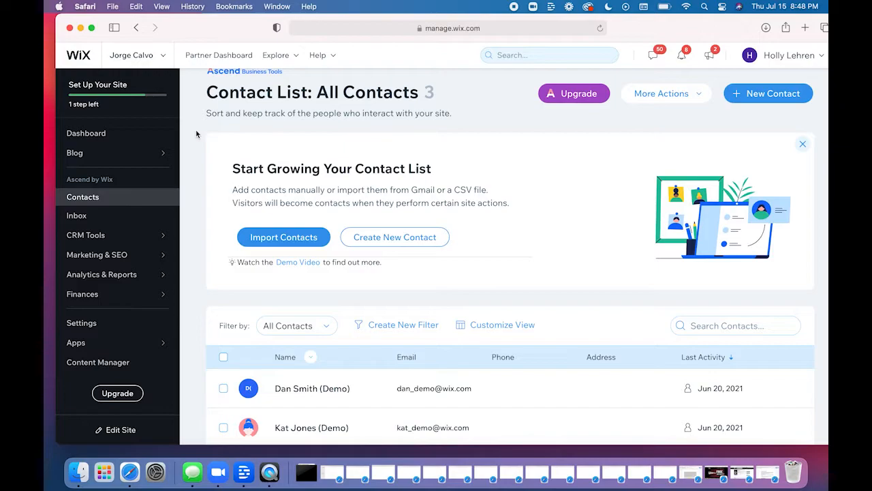
- Return to the site dashboard and examine its setup checklist, suggestions, analytics summary and additional business tools
click(97, 133)
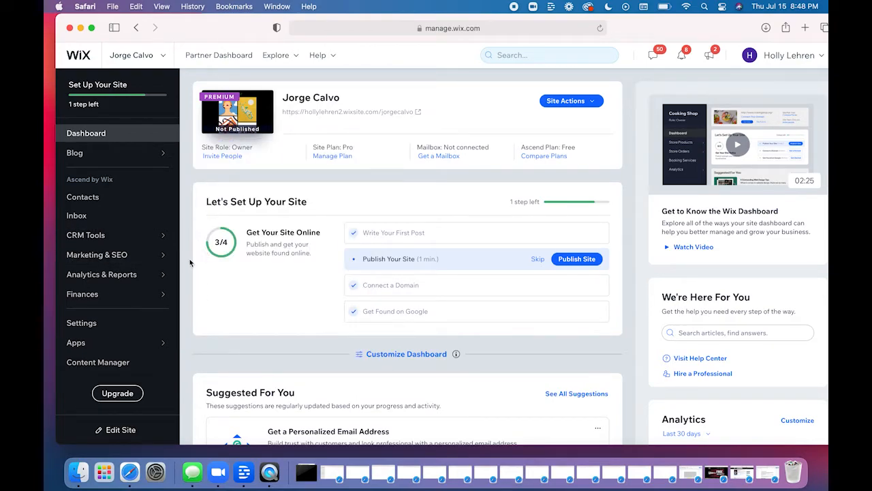
scroll(190, 263, down, 5)
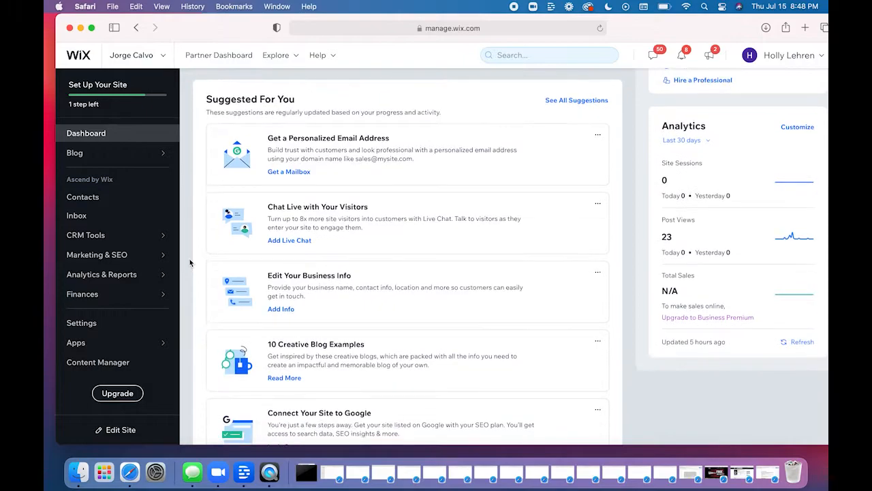
scroll(190, 263, up, 1)
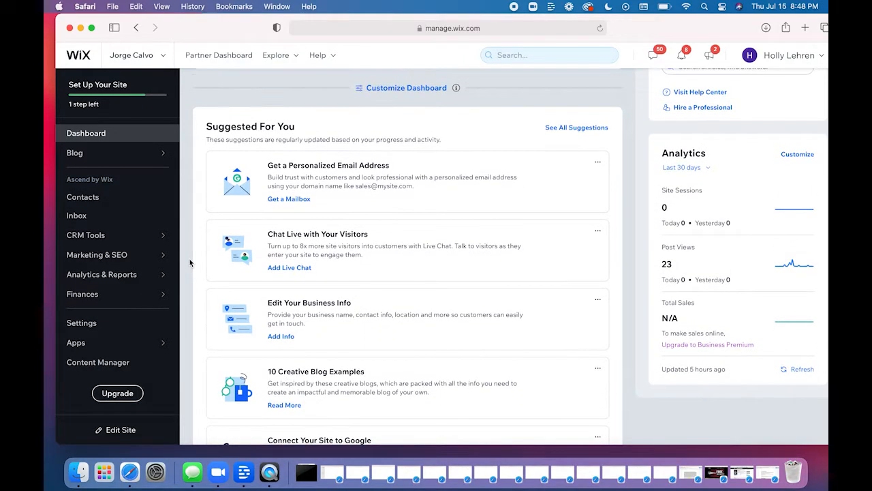
scroll(189, 264, down, 5)
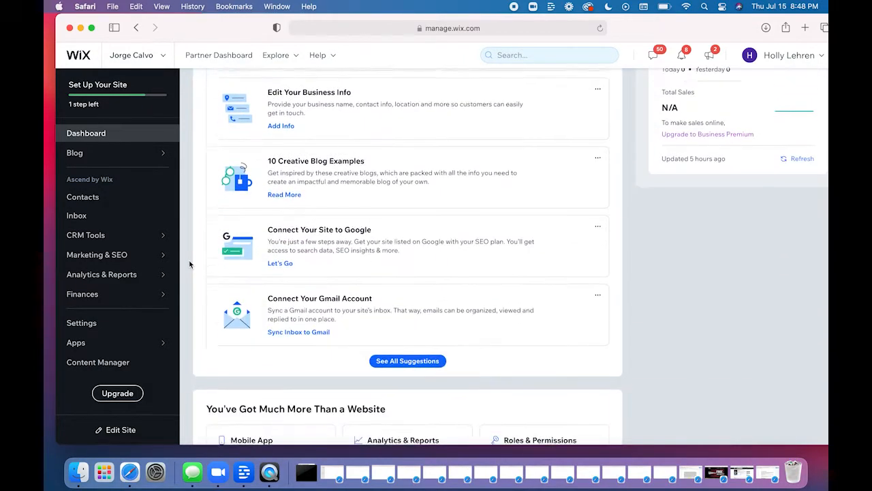
scroll(190, 269, up, 5)
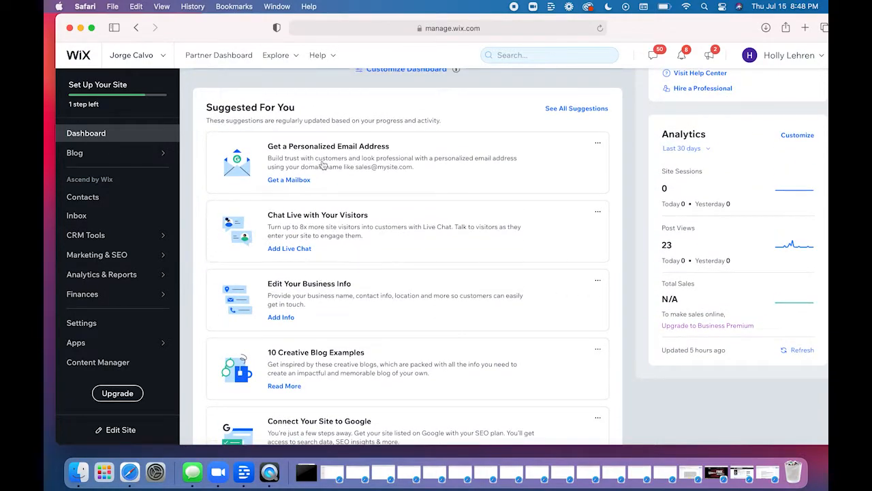
scroll(639, 238, up, 5)
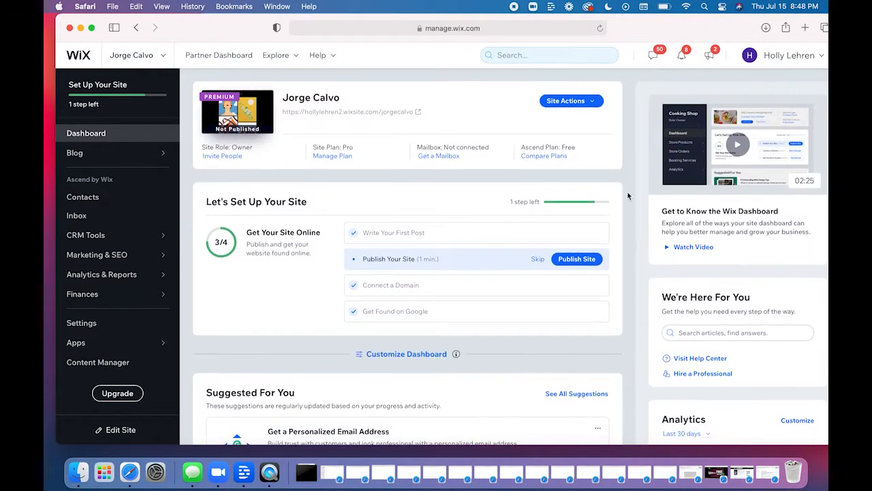
scroll(627, 190, down, 1)
scroll(627, 191, up, 1)
scroll(627, 195, down, 5)
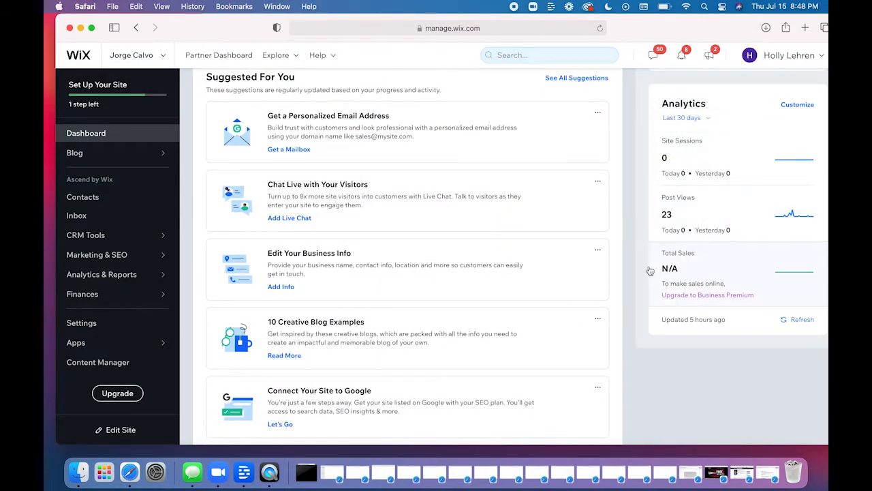
scroll(650, 271, down, 4)
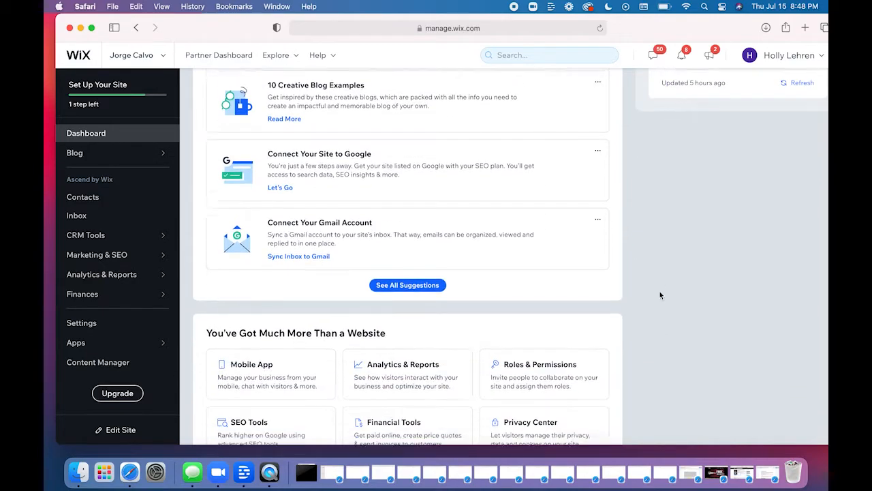
scroll(660, 295, down, 3)
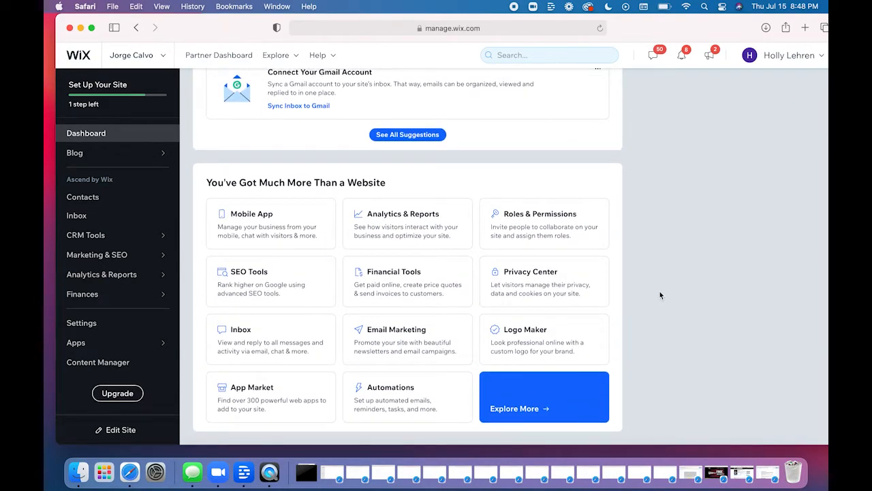
scroll(660, 294, up, 10)
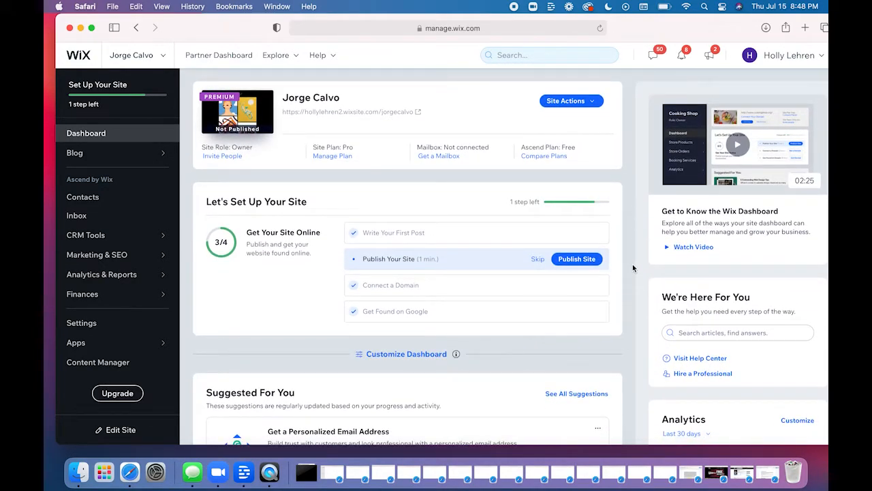
- Review the roles available for people invited to the site, and return to the dashboard without sending an invite
click(228, 156)
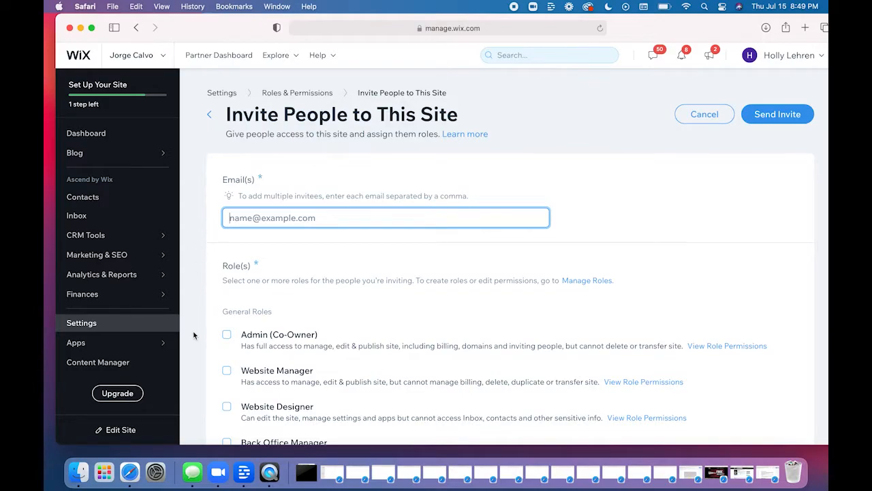
scroll(193, 334, down, 3)
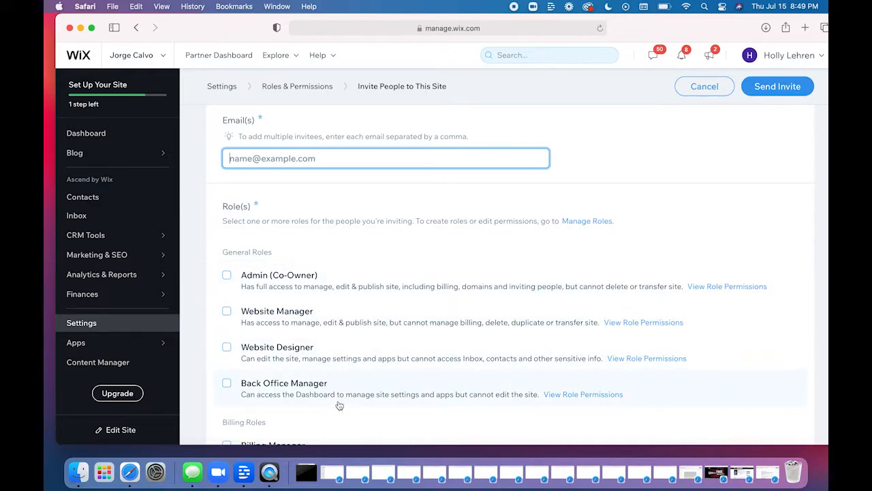
click(73, 134)
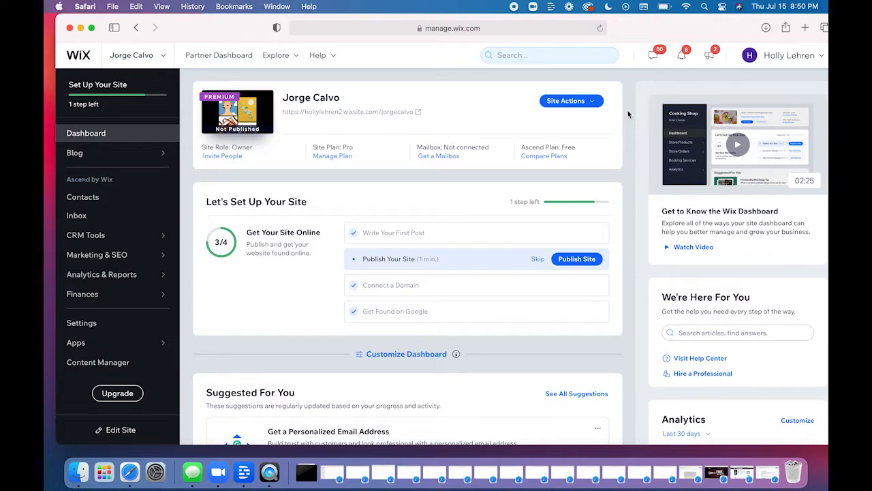
- Copy the shareable link from the site's Get Feedback form and close the form without sending a request
click(579, 103)
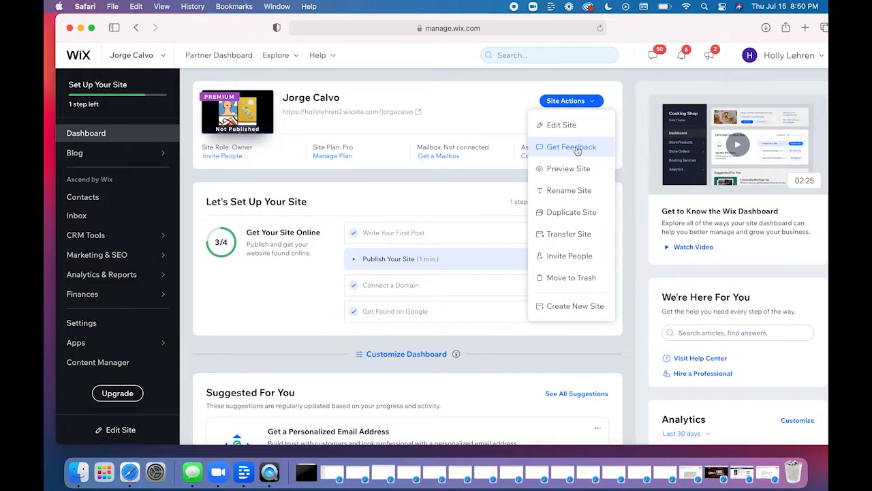
click(570, 147)
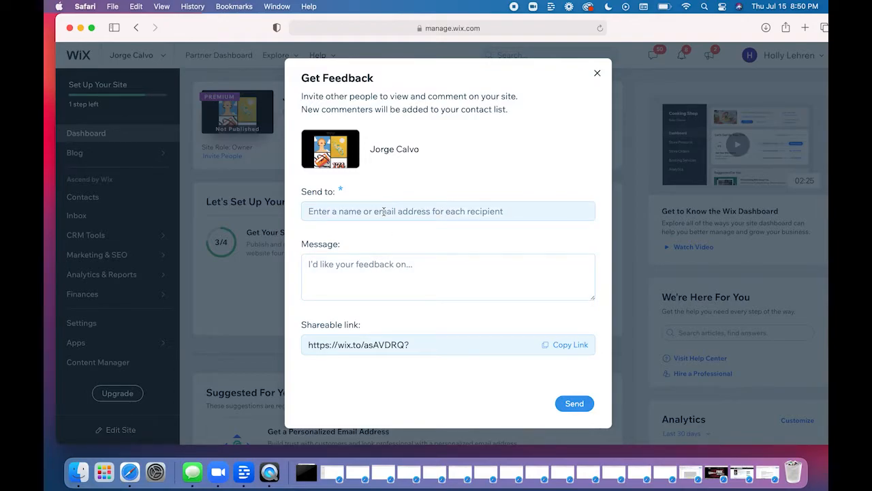
click(568, 346)
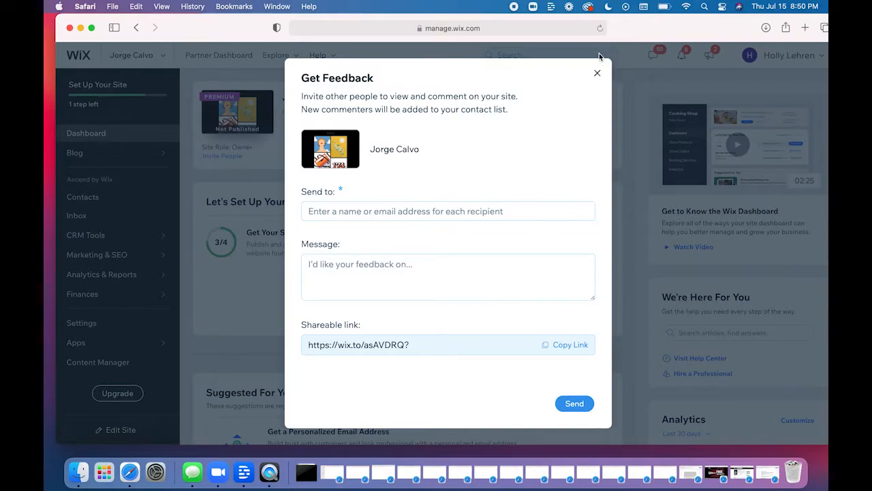
click(598, 74)
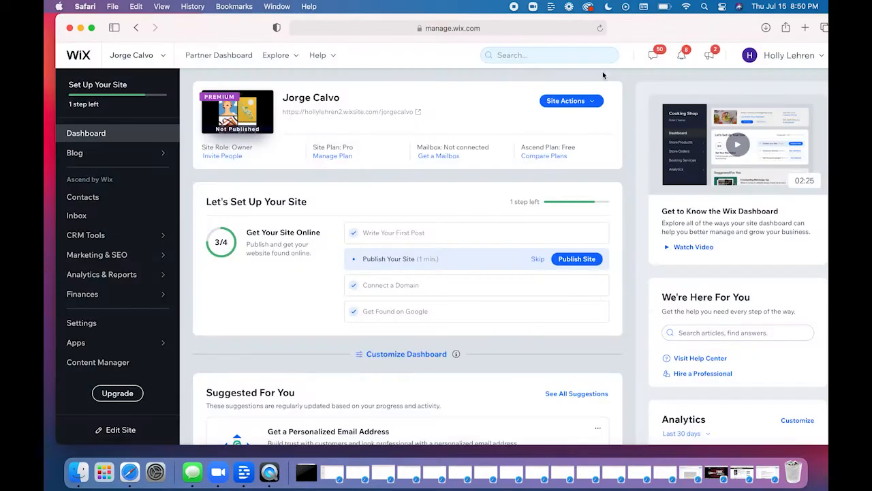
- Open the site for editing in the Wix Website Editor and display the editor's Tools options
click(590, 102)
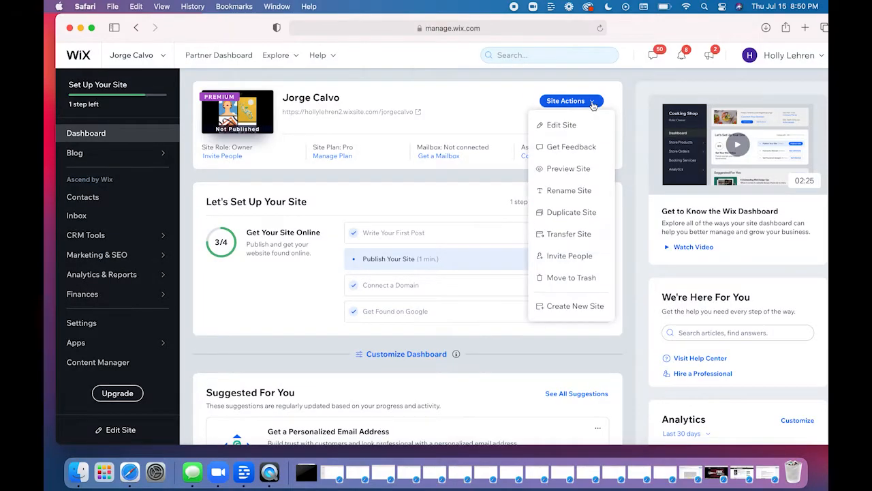
click(561, 126)
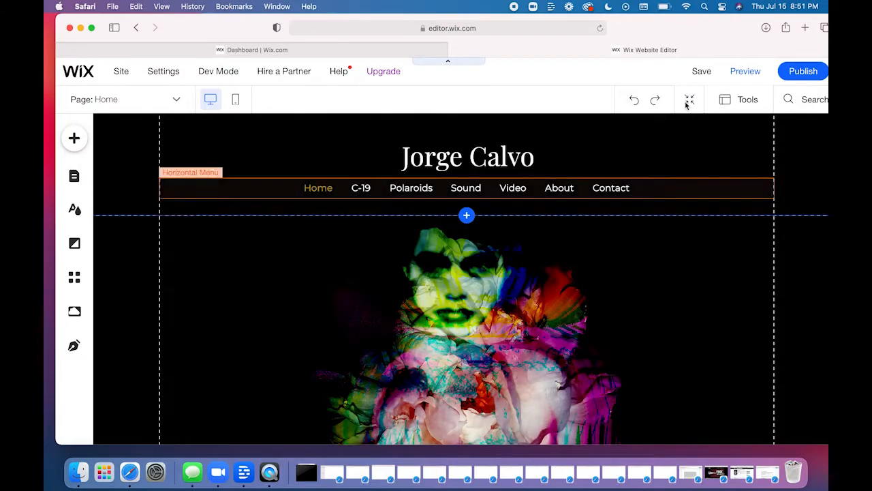
drag(687, 25, 672, 25)
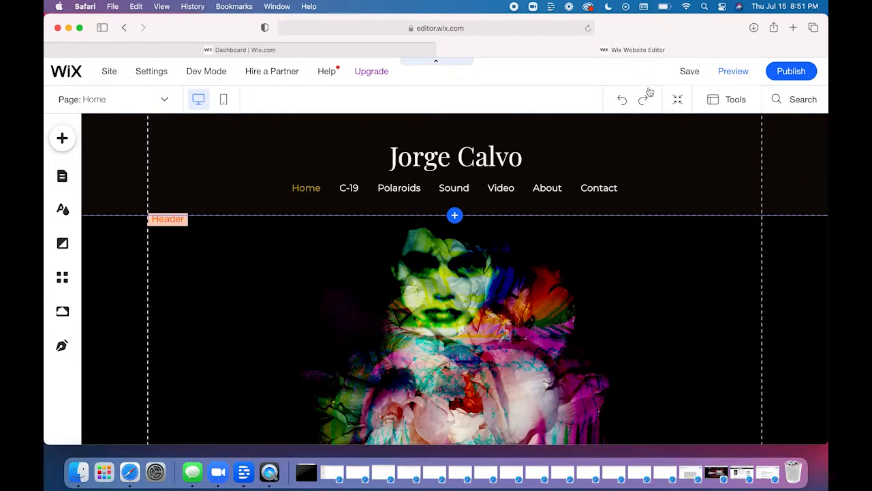
click(729, 102)
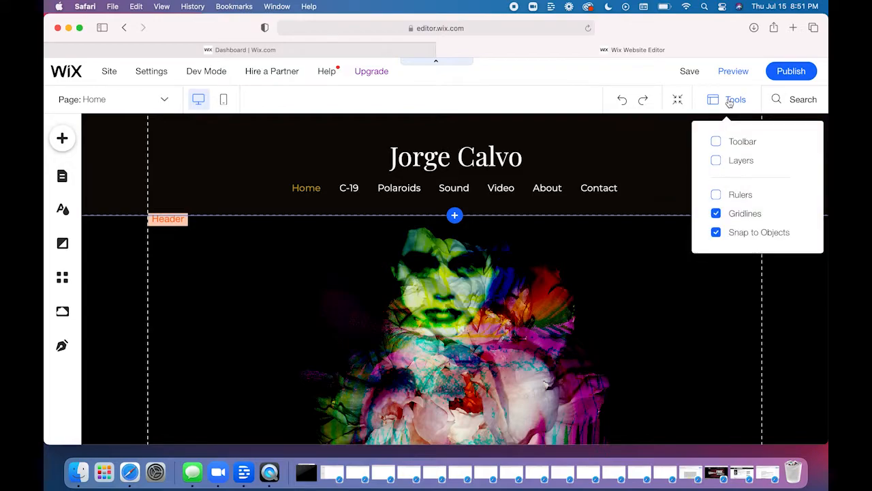
- Show the rulers and the Layers panel in the editor, and close the Layers panel
click(716, 195)
click(716, 160)
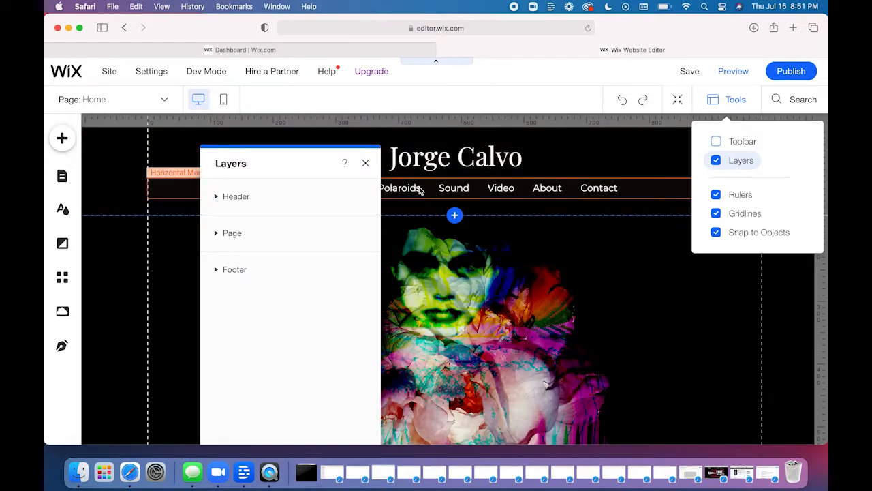
click(365, 163)
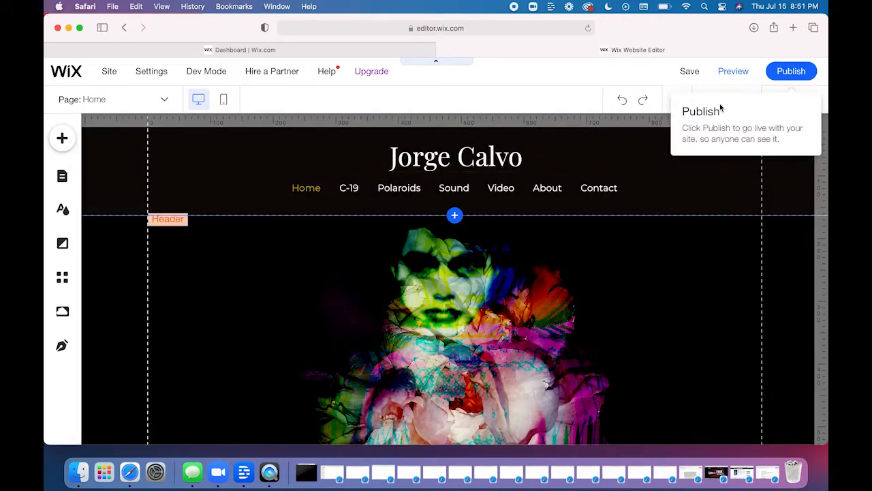
- Display the editing Toolbar and turn off the Rulers, leaving the Layers panel hidden
click(729, 99)
click(716, 142)
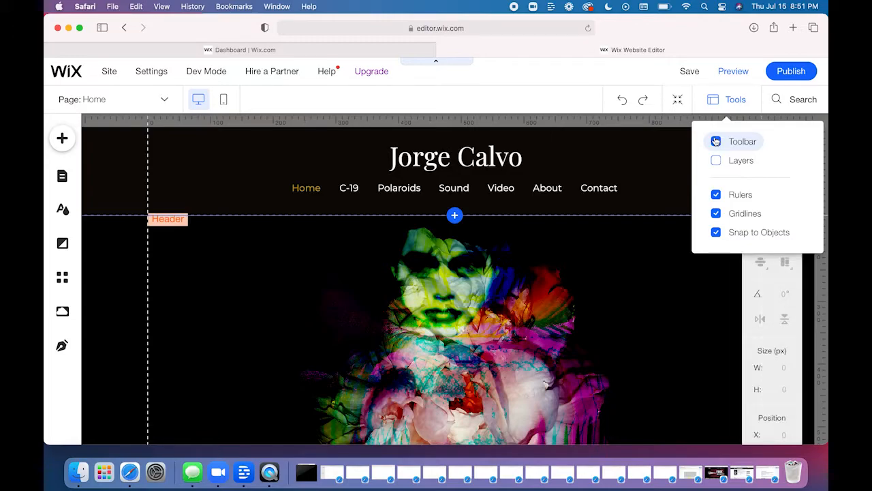
click(716, 195)
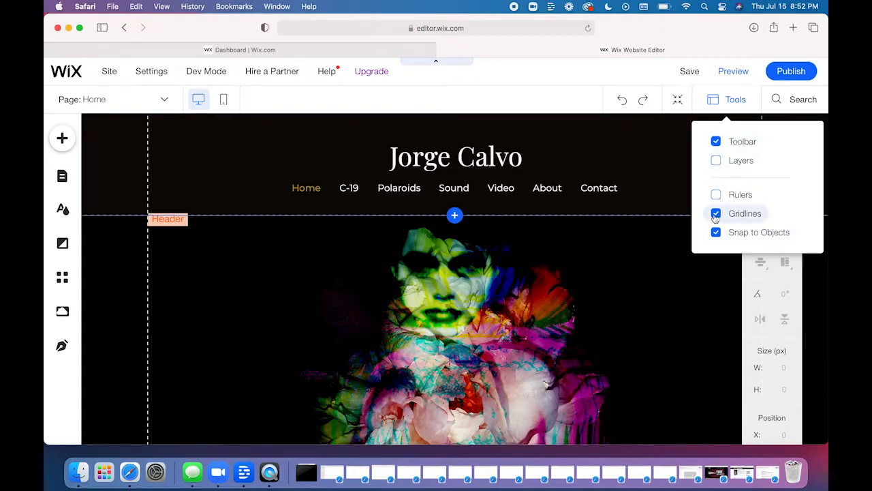
- Select the Home page's portrait image to examine its size, position and arrangement settings in the toolbar, and close the toolbar
click(701, 335)
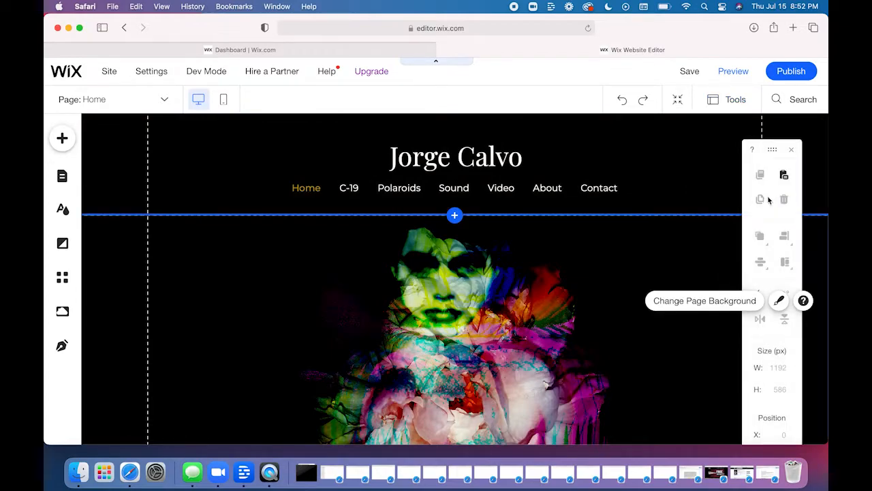
click(467, 339)
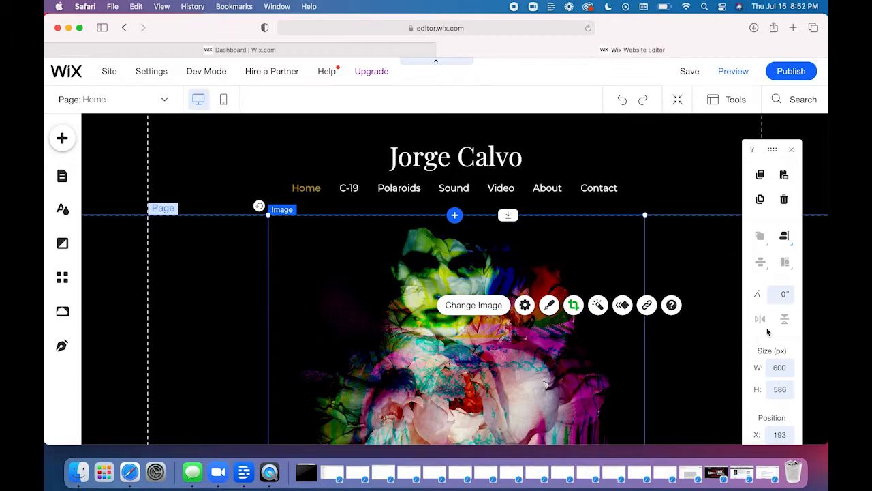
click(791, 149)
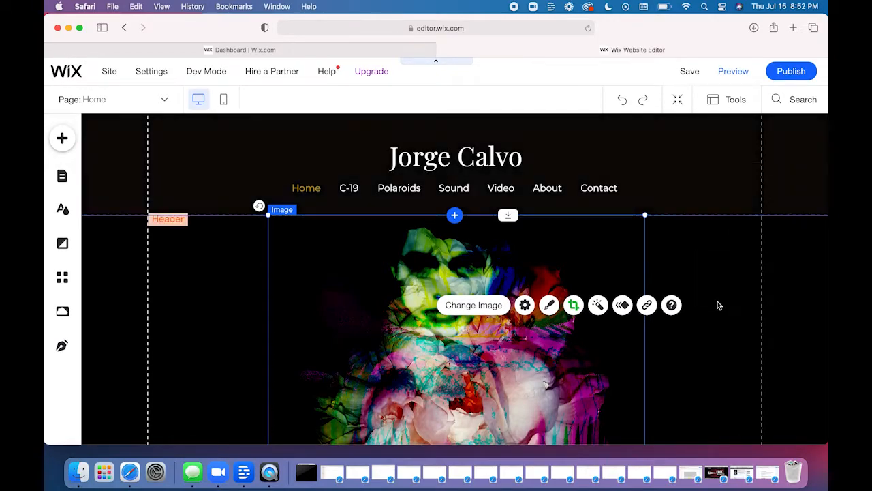
- Compare the editing options offered for the page background and the portrait image, and look over the upper part of the Home page
click(709, 306)
click(530, 340)
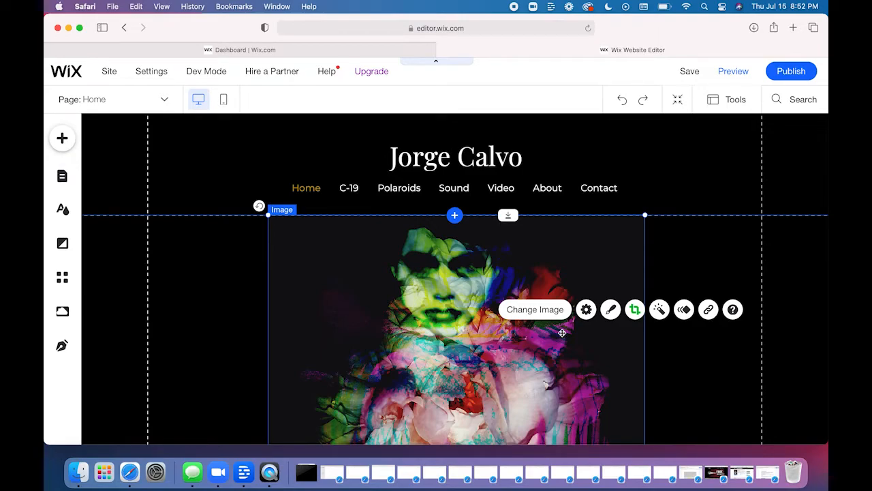
click(710, 351)
scroll(712, 343, down, 2)
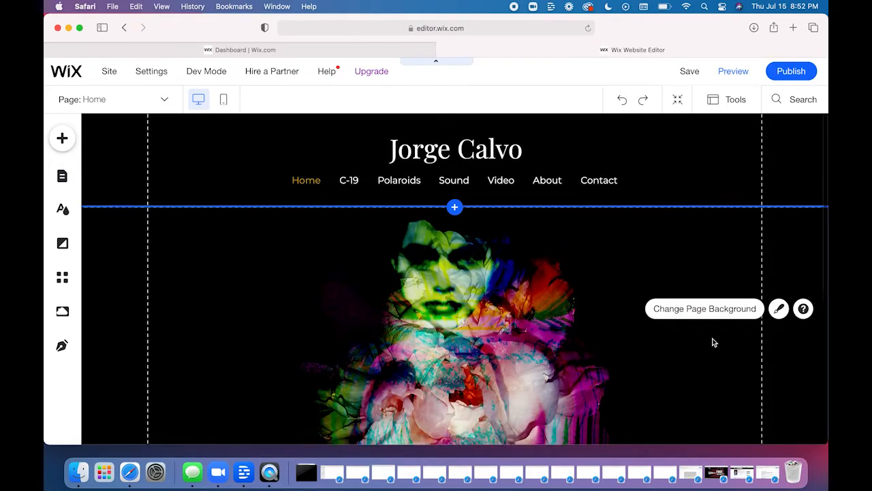
scroll(713, 342, down, 3)
scroll(713, 343, up, 2)
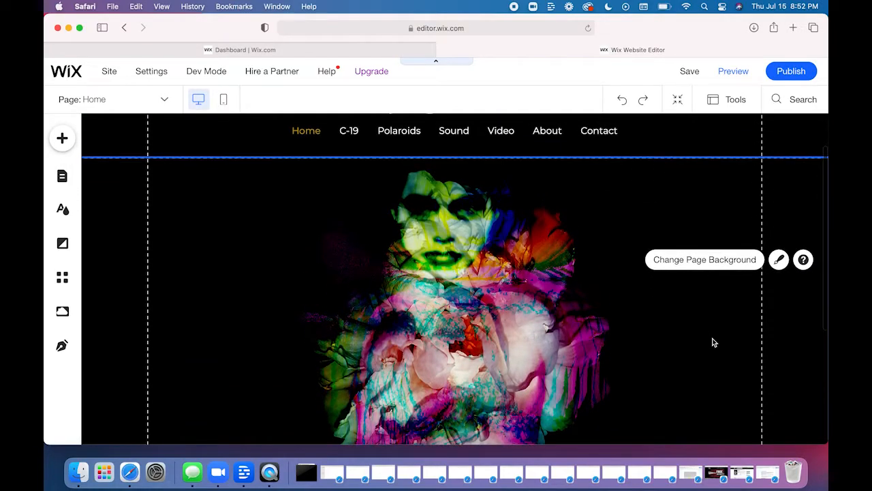
scroll(713, 343, up, 2)
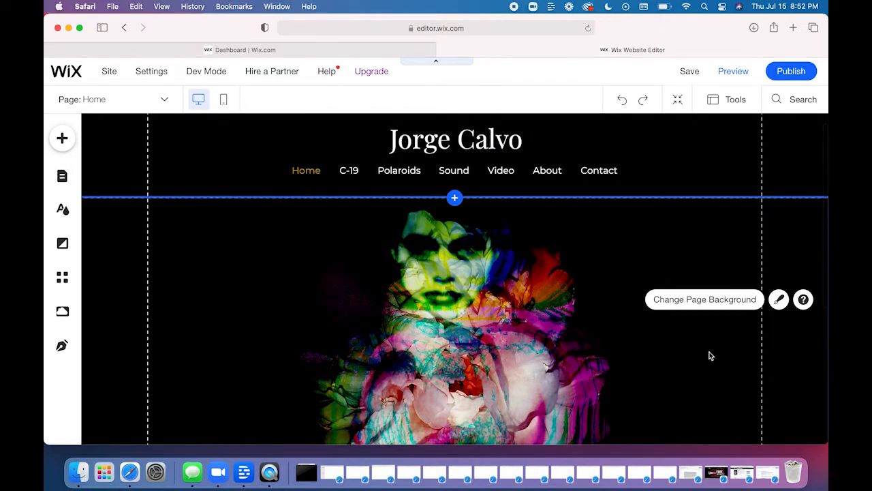
scroll(709, 354, up, 1)
scroll(708, 358, up, 1)
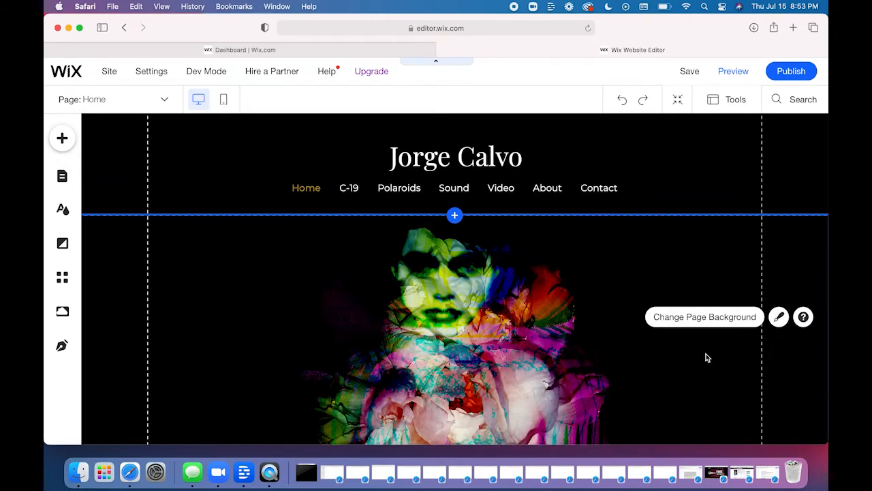
- Browse the themed and additional frames in the portrait image's Image Frame Design options, and close them without applying a frame
click(446, 315)
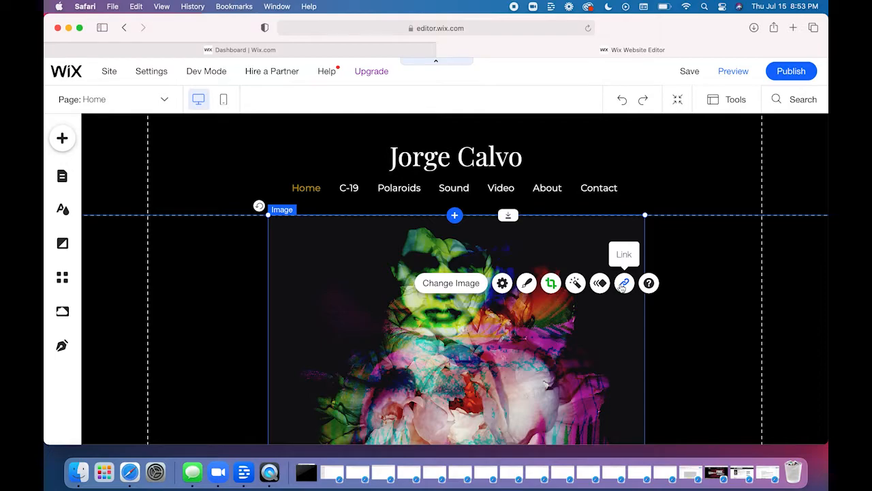
click(526, 286)
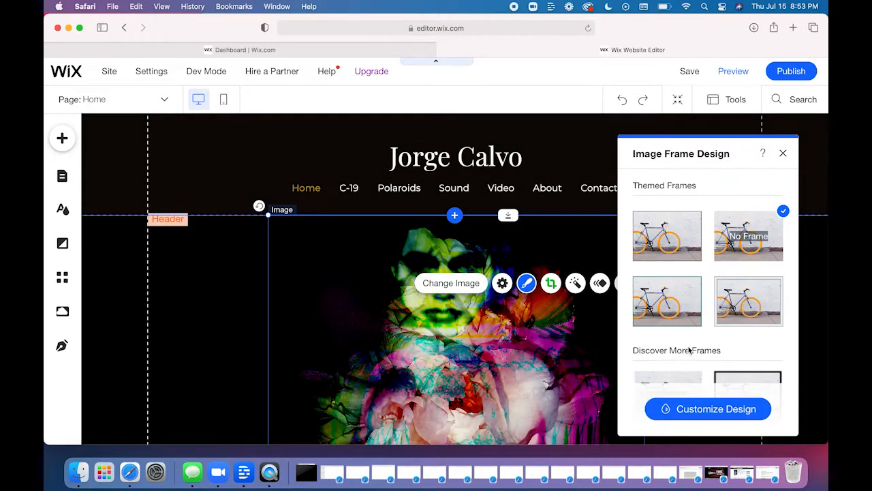
scroll(689, 350, down, 2)
scroll(689, 350, down, 4)
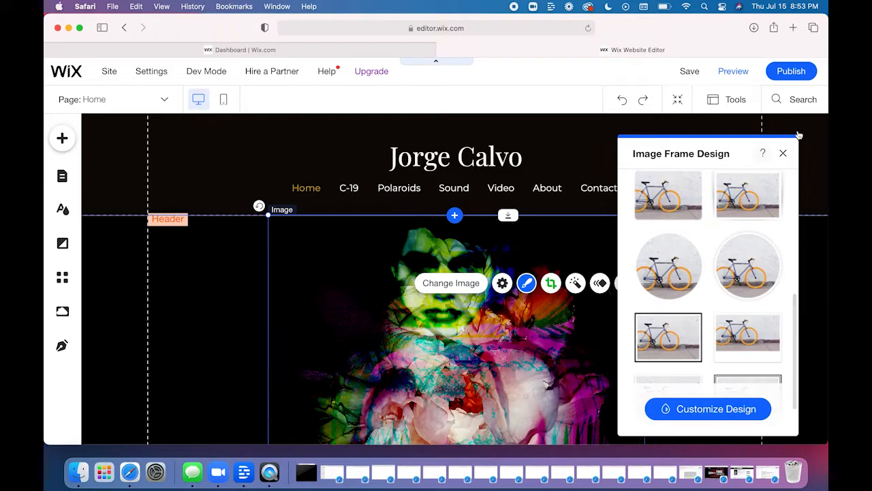
click(783, 154)
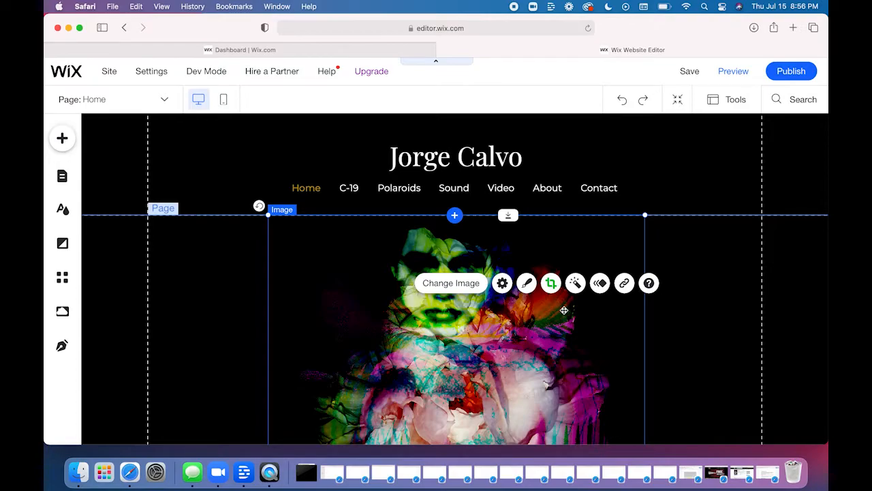
click(527, 284)
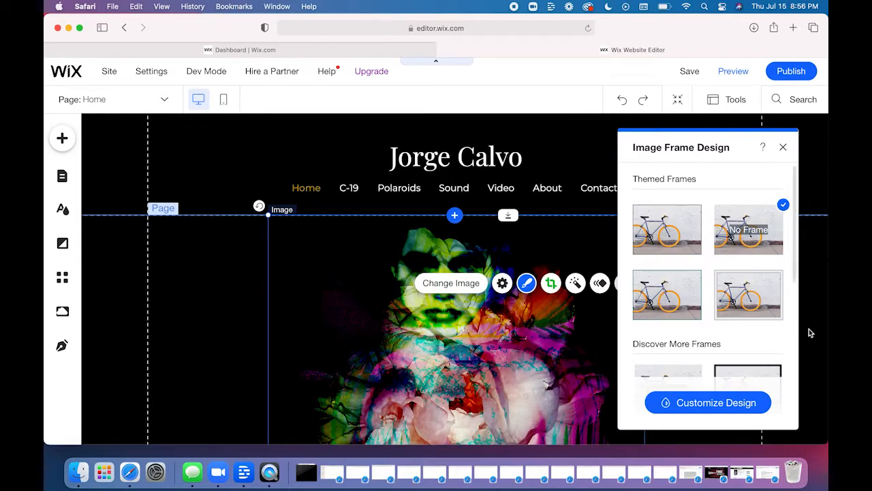
scroll(762, 338, down, 4)
scroll(762, 337, down, 3)
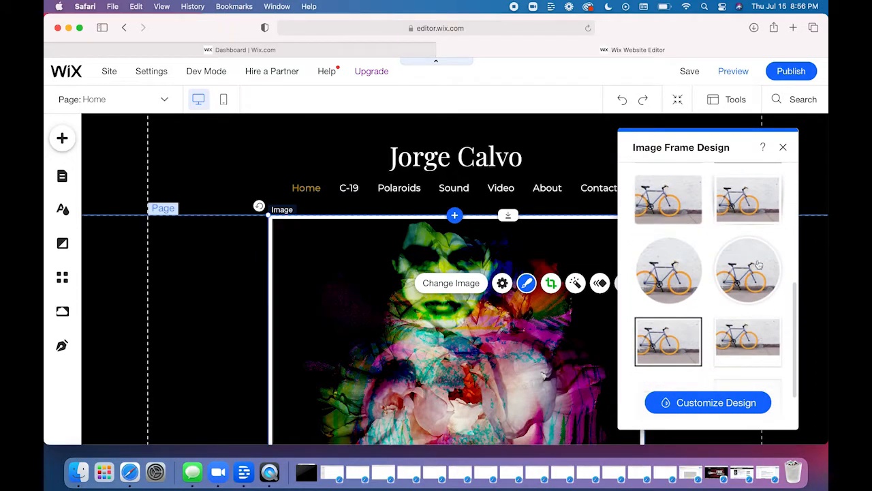
scroll(676, 351, down, 2)
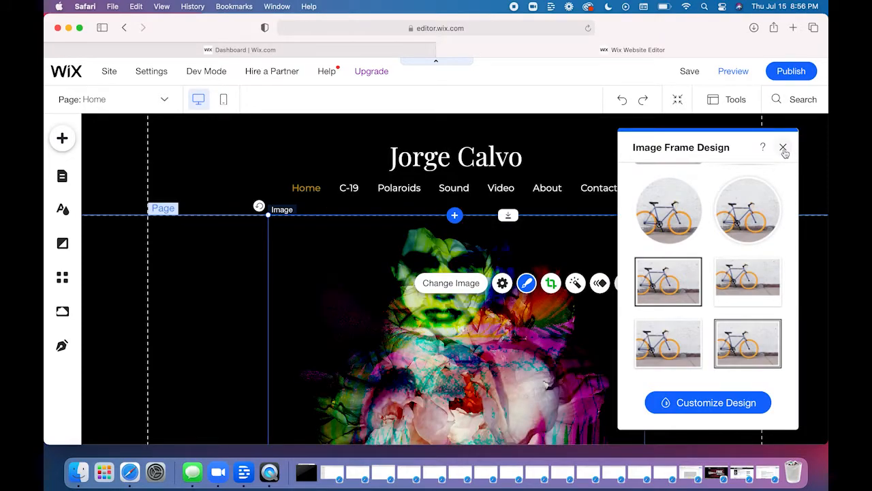
click(784, 148)
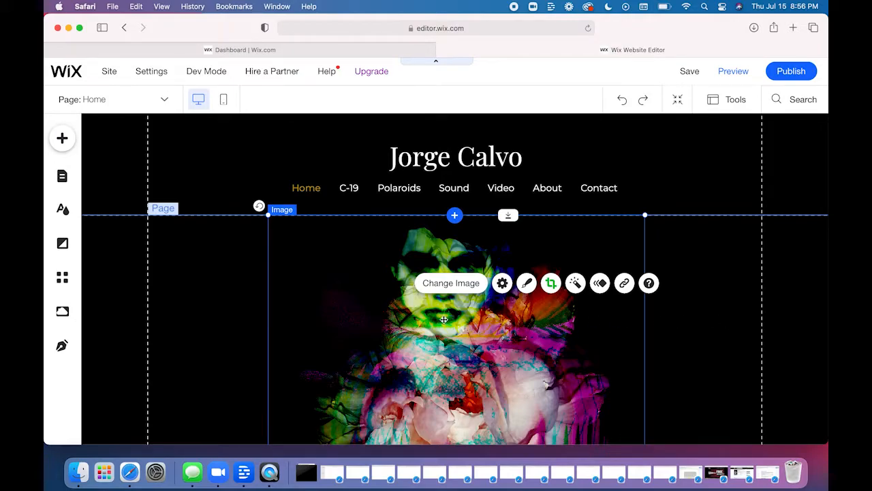
- Open the image chooser for the portrait image and review the sources for uploading media, without uploading anything
click(448, 285)
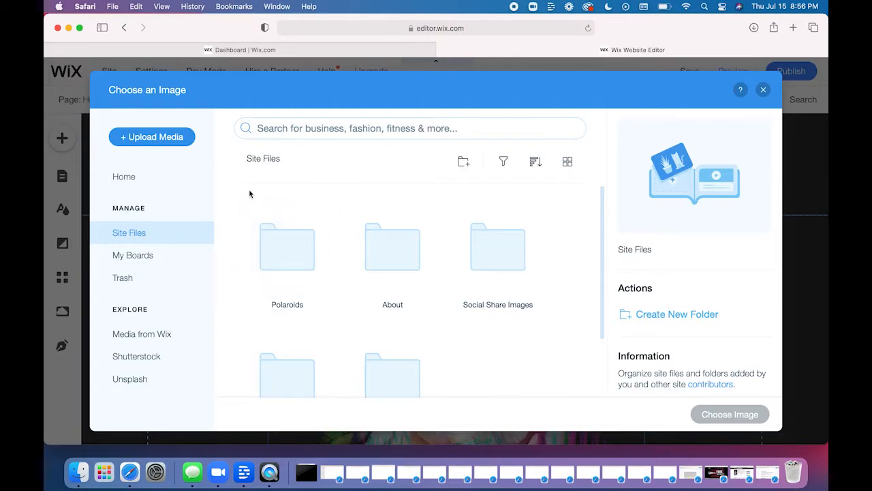
click(146, 137)
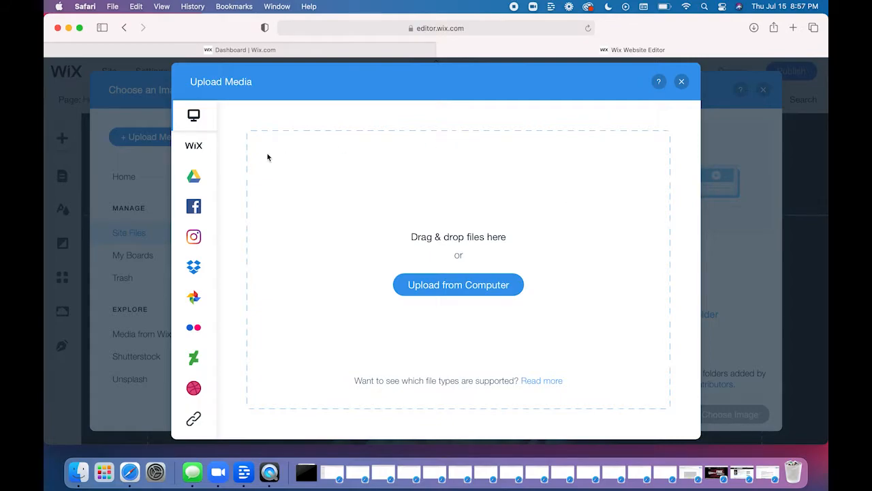
click(681, 83)
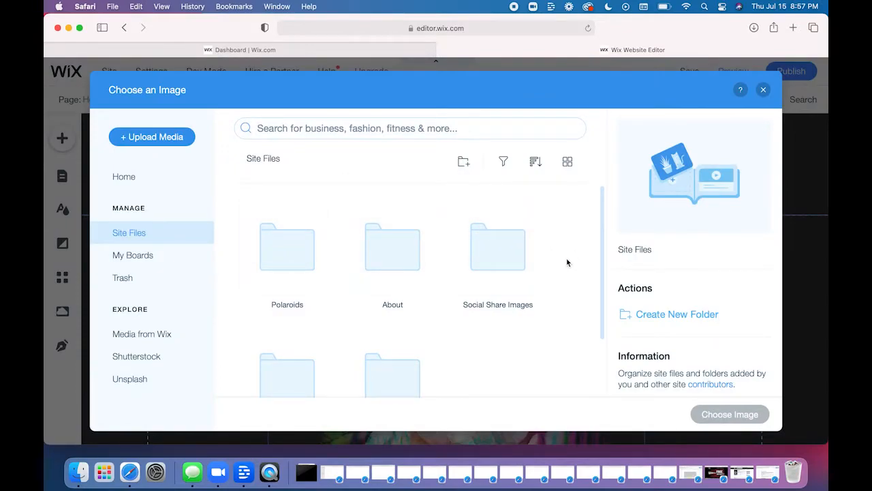
- Look through the Site Files folders and the images inside the Body Series folder, and return to Site Files
scroll(566, 260, down, 2)
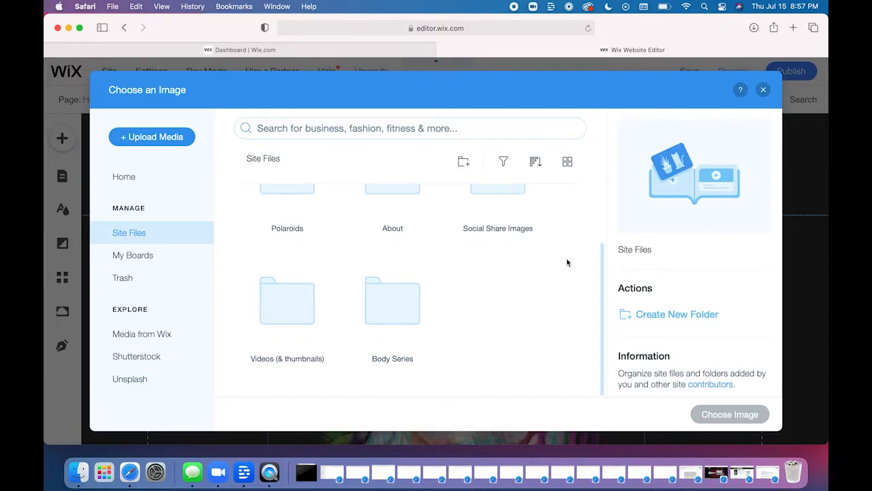
scroll(567, 262, up, 1)
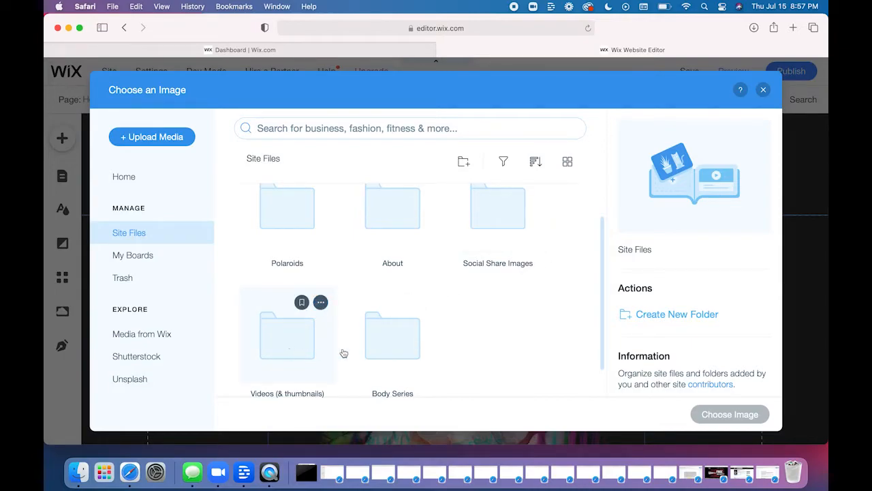
click(393, 358)
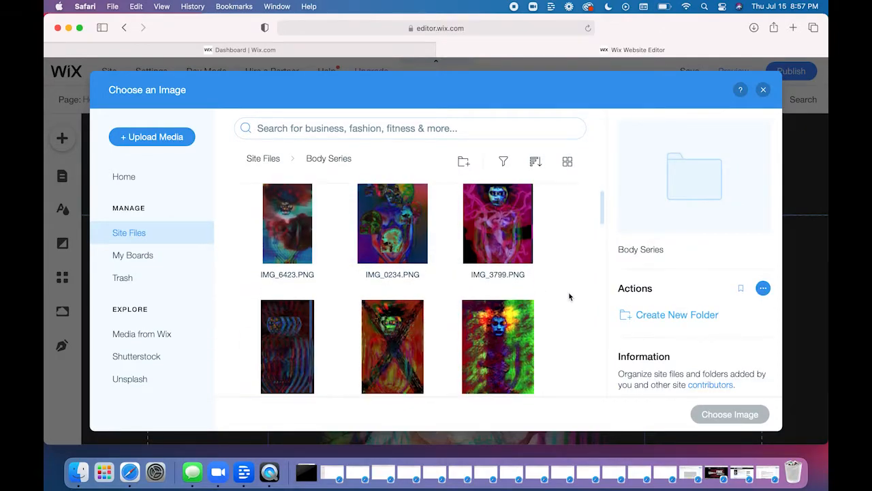
scroll(570, 296, down, 10)
scroll(569, 297, up, 5)
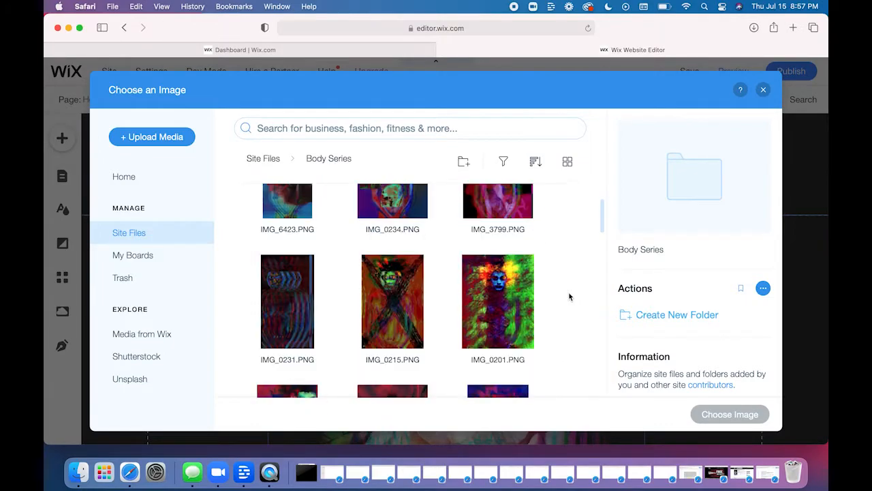
click(267, 162)
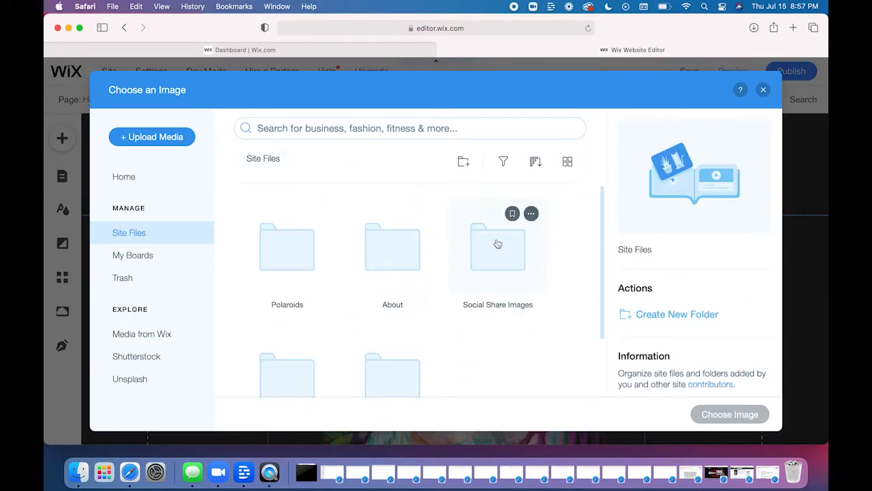
- Inspect the contents of the Polaroids, About and Social Share Images folders, returning to Site Files after each one
double_click(302, 271)
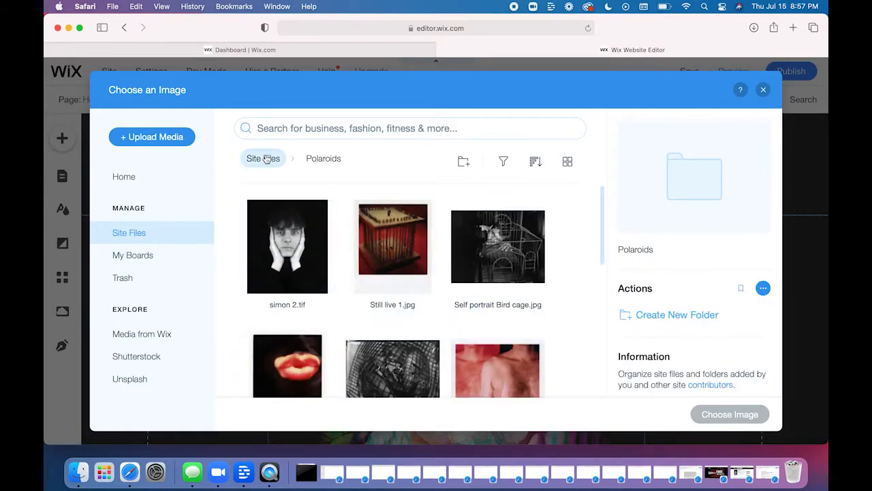
click(267, 159)
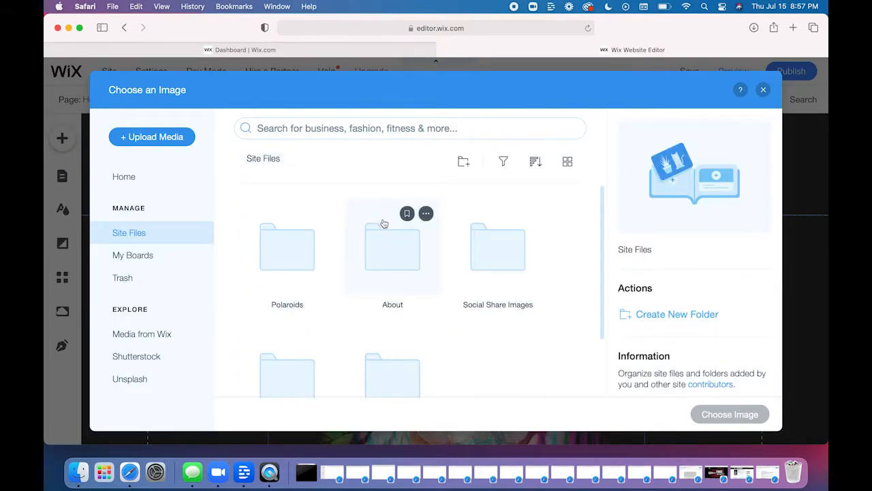
click(403, 254)
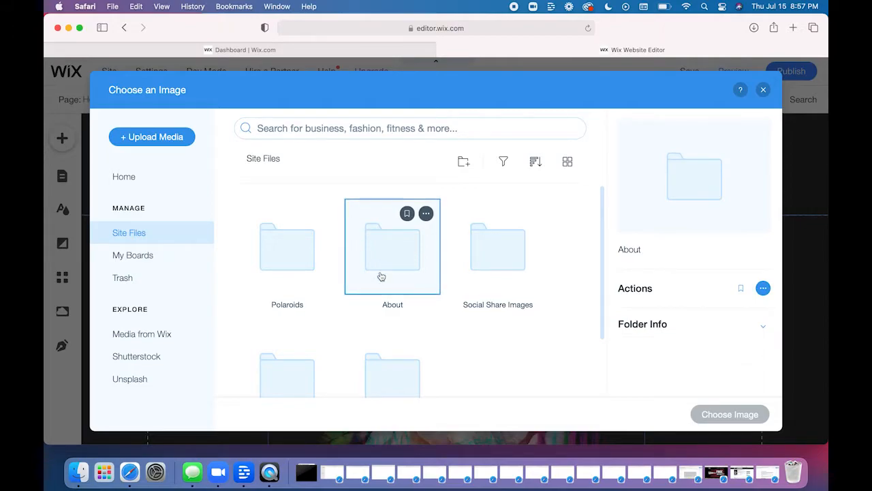
double_click(381, 276)
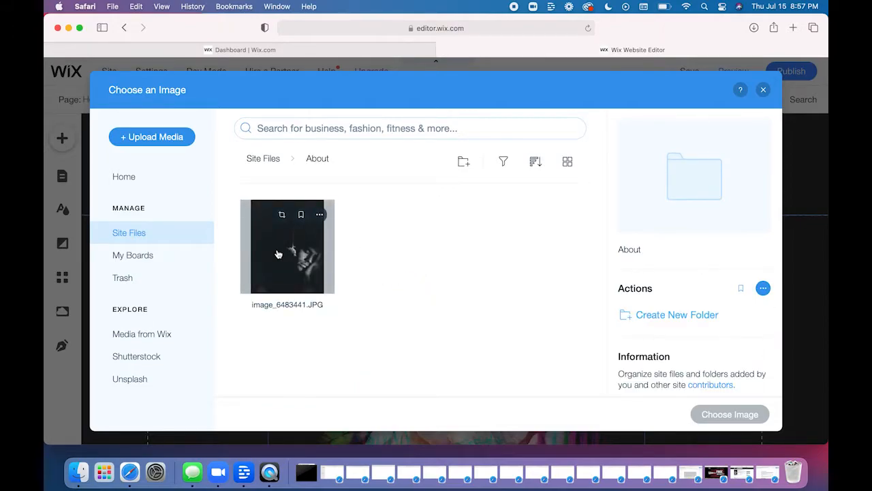
click(265, 164)
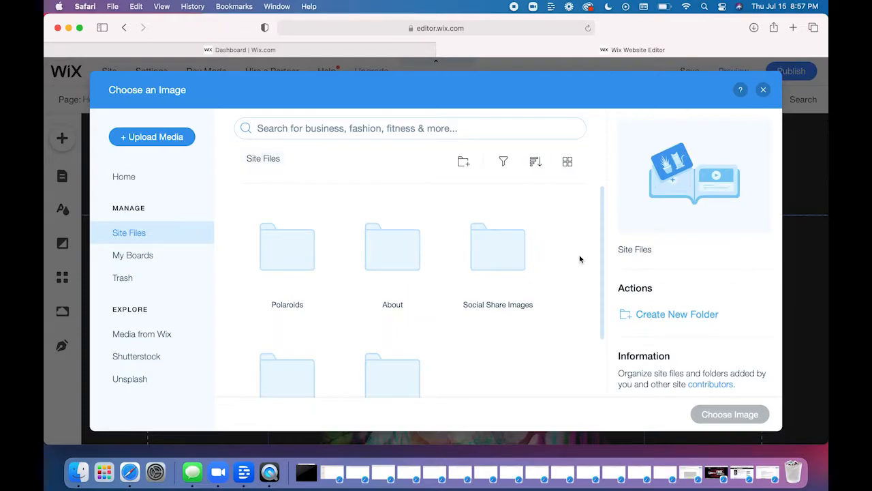
click(491, 258)
double_click(490, 259)
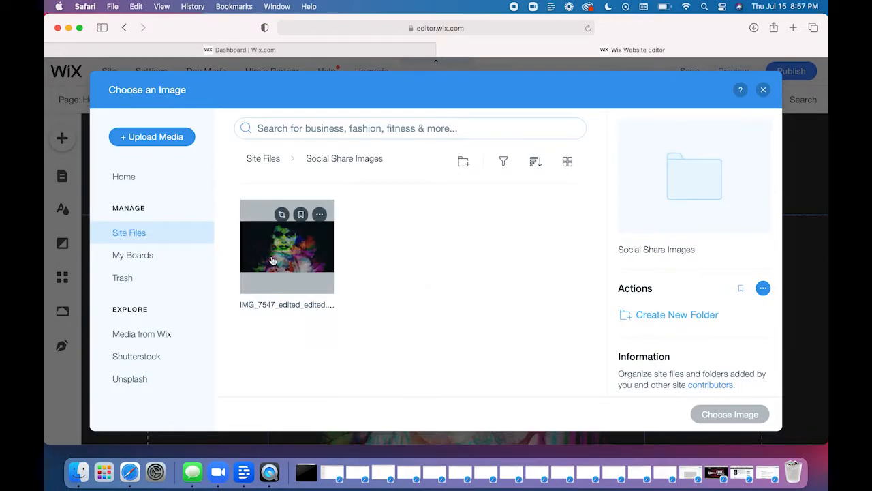
click(270, 160)
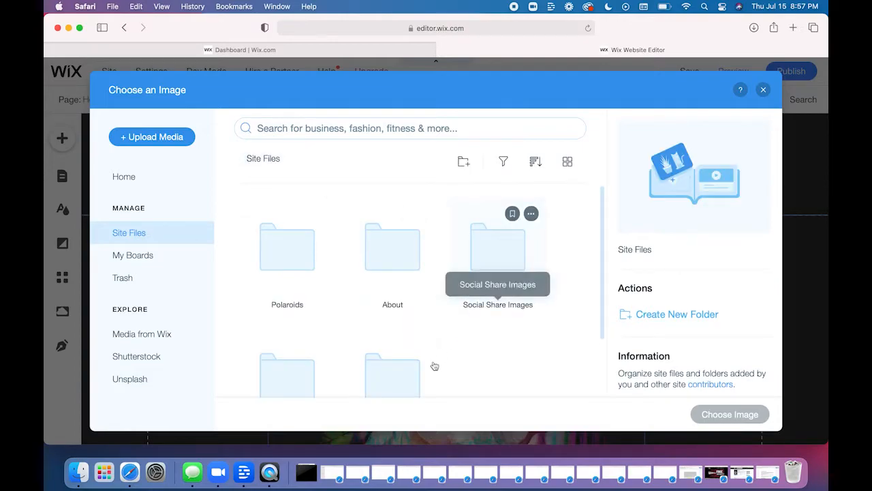
- Look through the thumbnails and video files in the Videos (& thumbnails) folder, and return to Site Files
scroll(522, 325, down, 3)
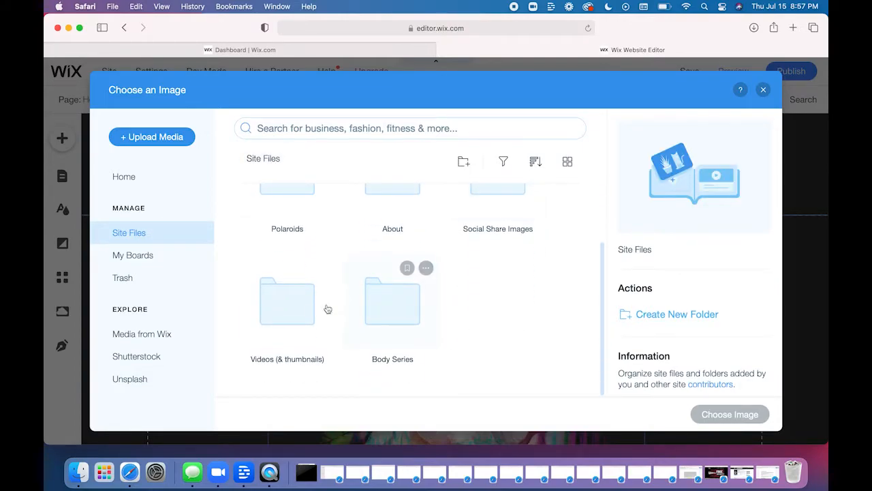
click(284, 314)
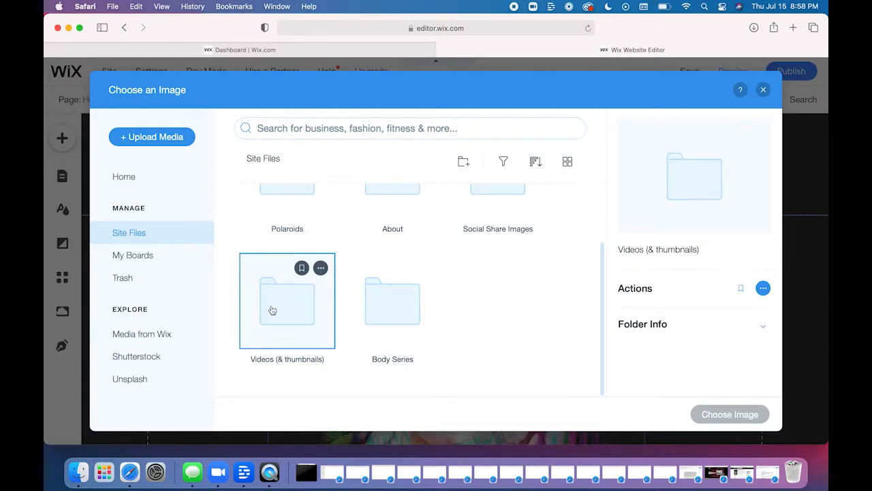
double_click(272, 310)
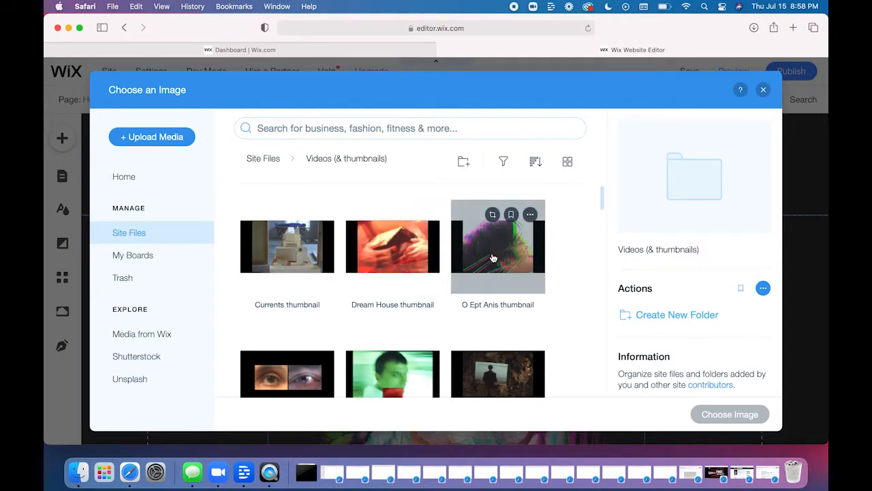
scroll(389, 287, down, 2)
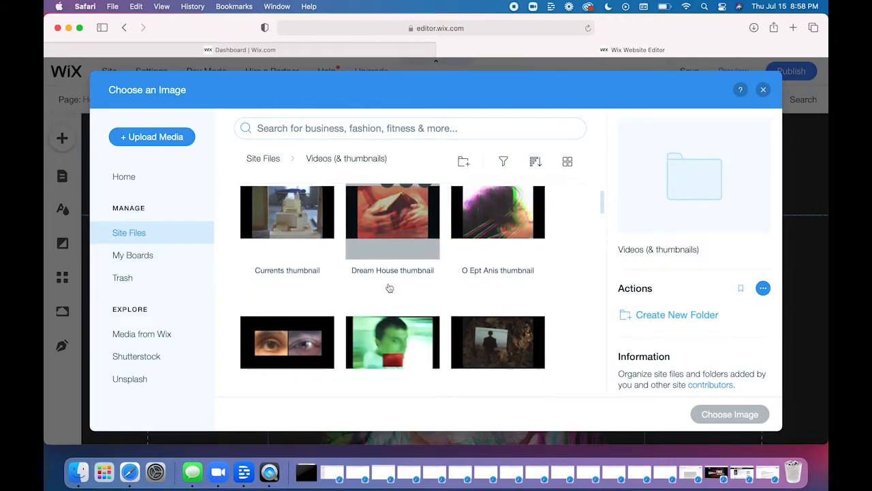
scroll(275, 318, down, 10)
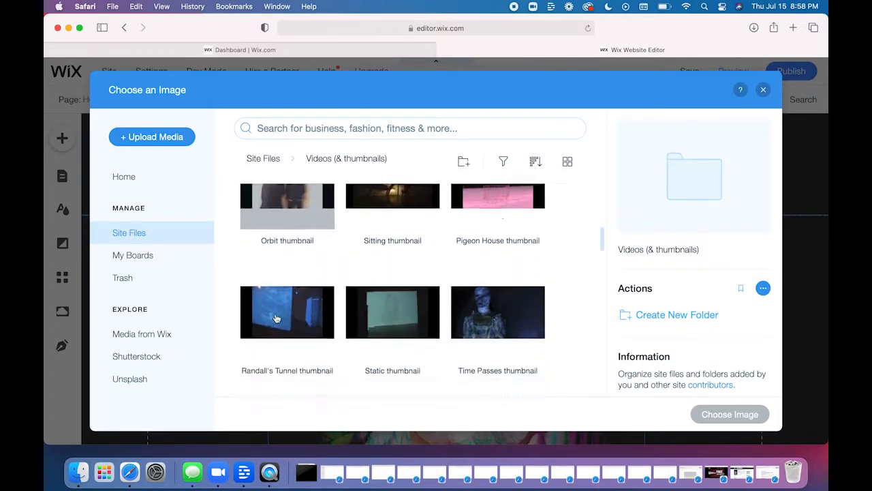
scroll(276, 318, down, 4)
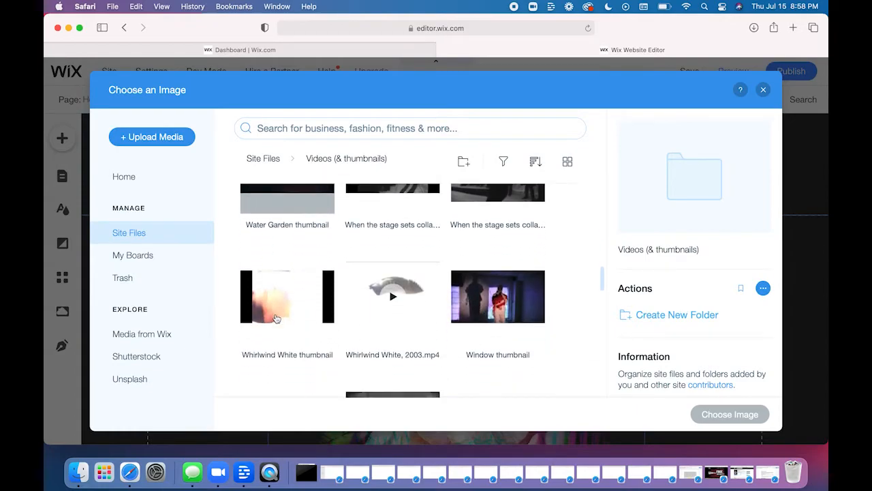
scroll(277, 299, down, 1)
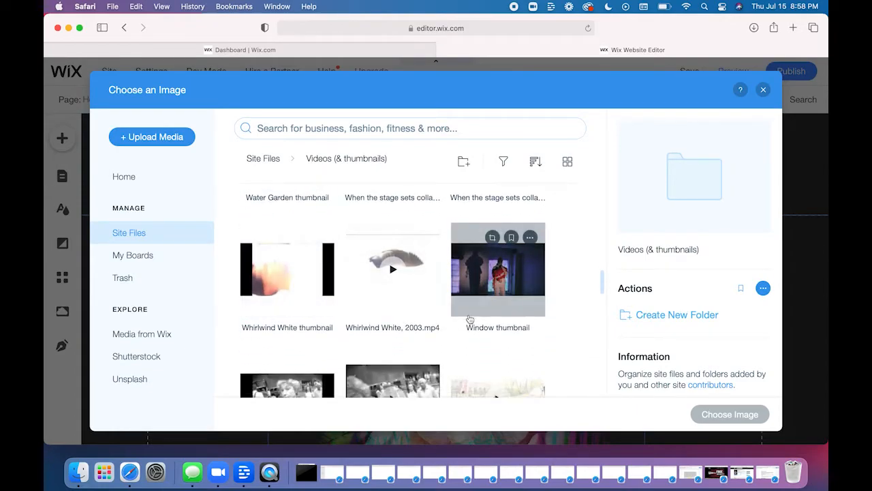
scroll(560, 291, down, 4)
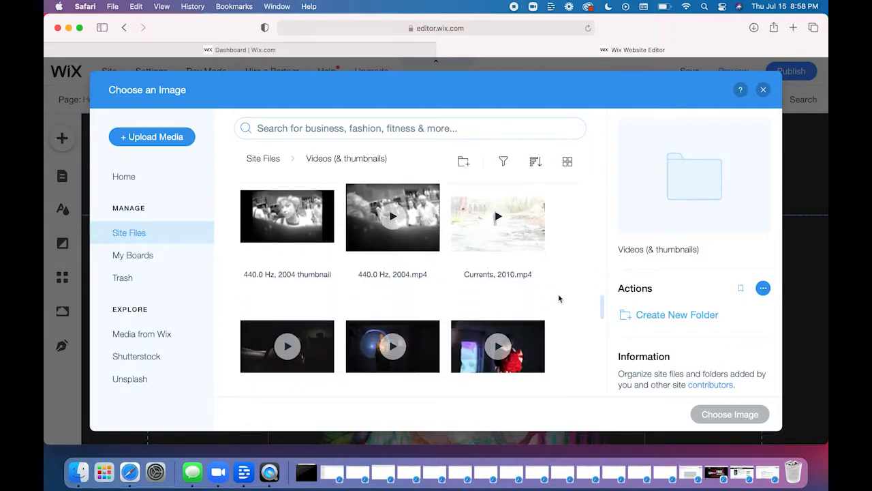
scroll(559, 298, down, 2)
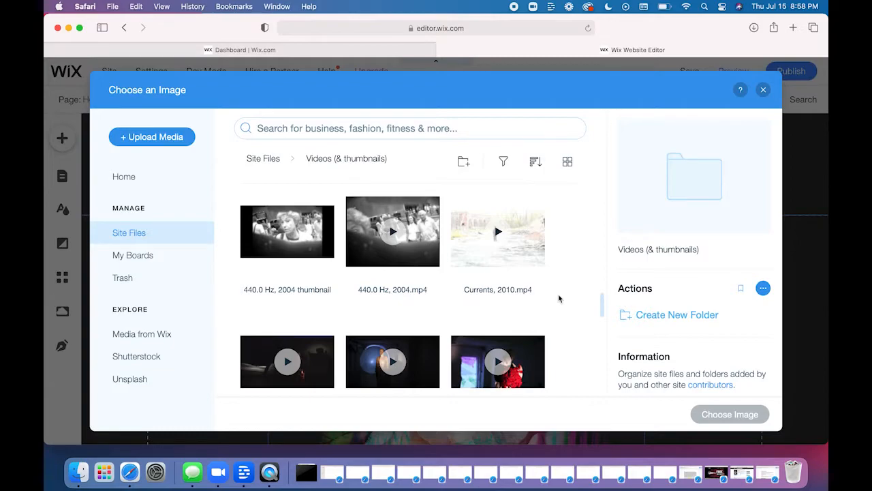
scroll(560, 314, down, 4)
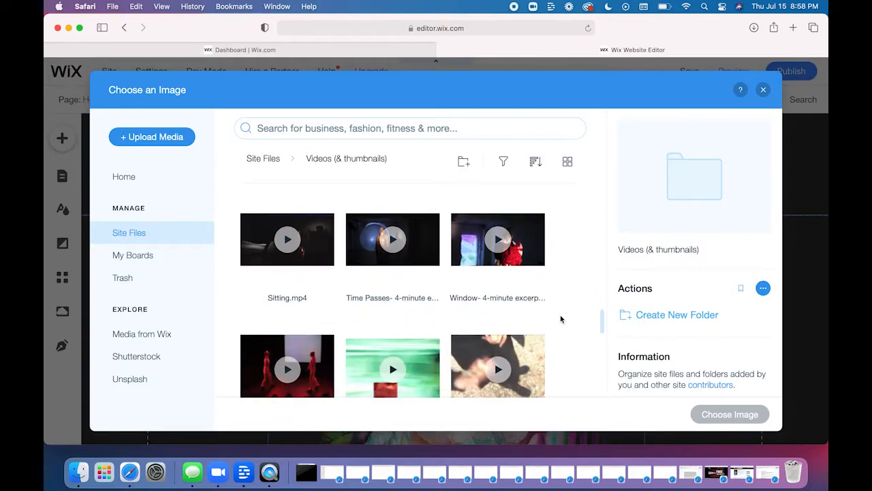
scroll(560, 315, down, 1)
scroll(560, 315, up, 15)
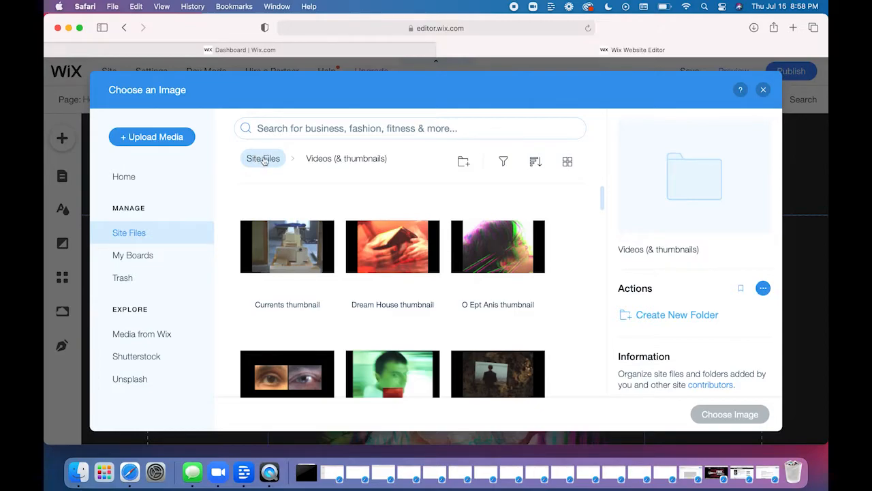
click(264, 160)
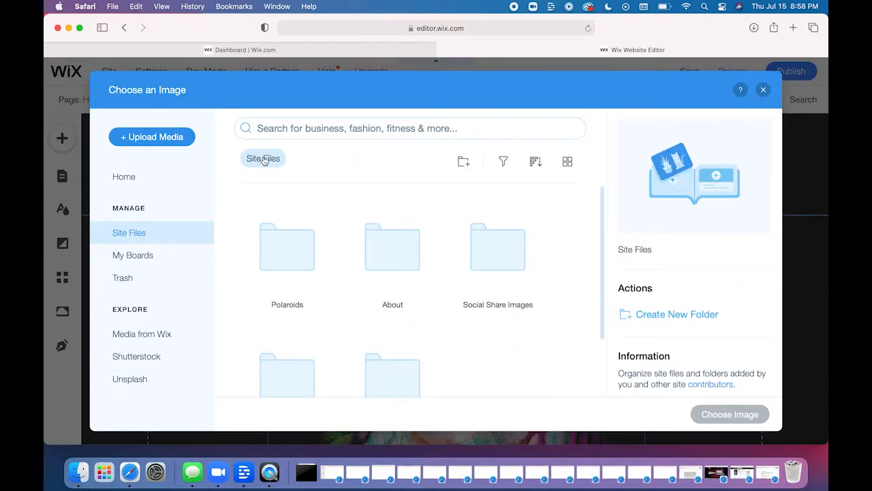
- Open the Body Series folder, select IMG_6423.PNG and review the actions offered for it
scroll(551, 361, down, 3)
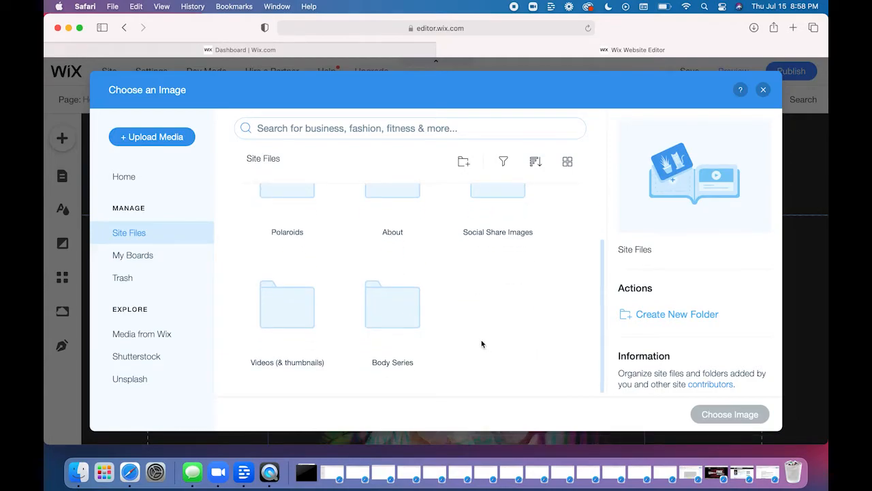
double_click(419, 325)
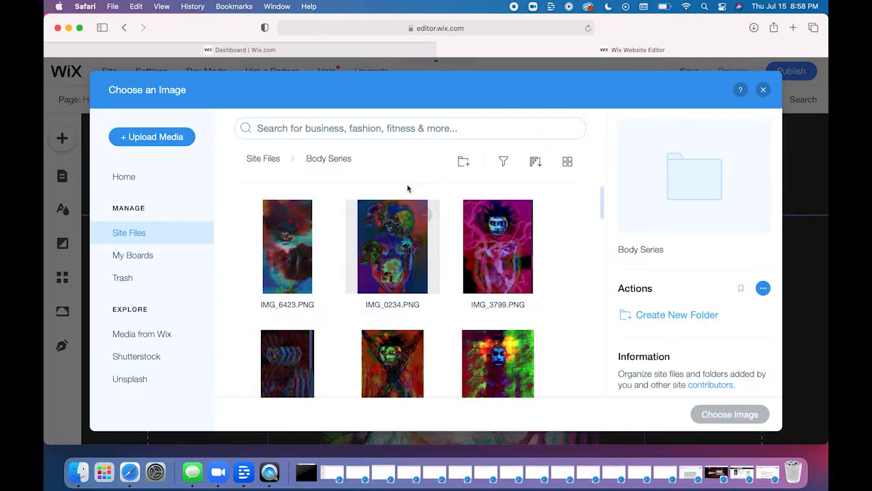
click(278, 263)
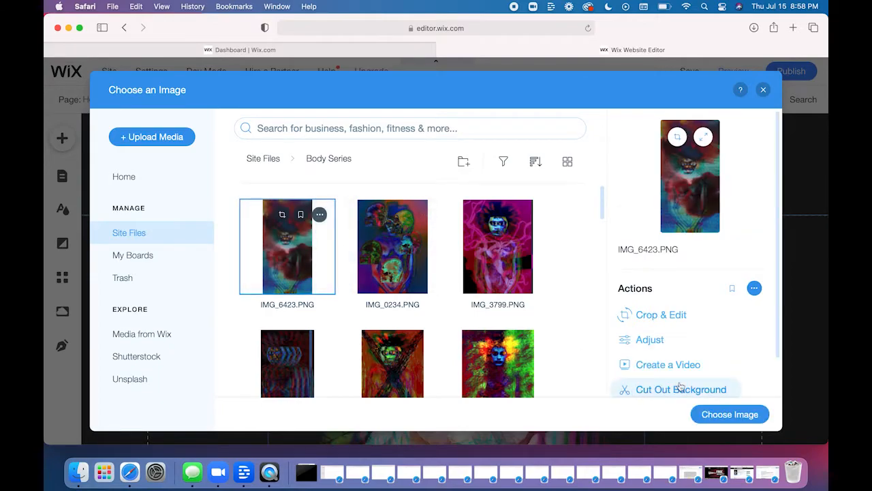
scroll(560, 357, down, 1)
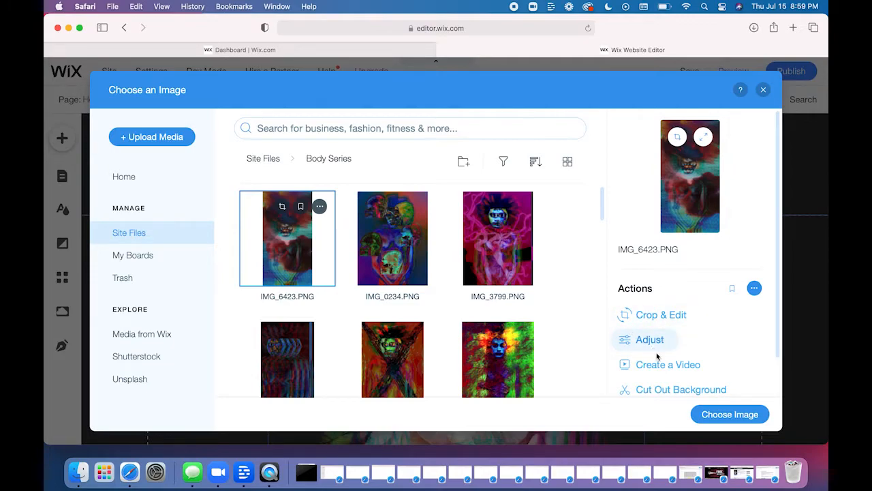
- Open IMG_6423.PNG for cropping in Photo Studio and crop its height to about 1255 px with a free ratio
click(679, 316)
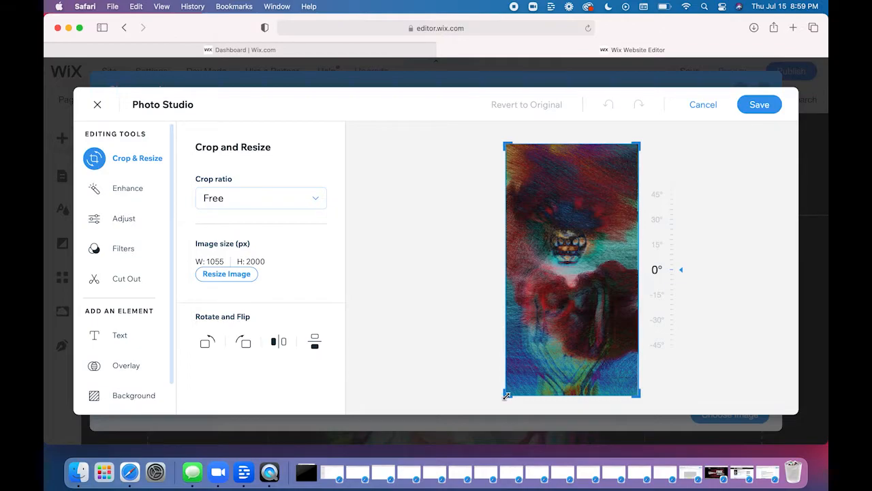
drag(506, 395, 503, 352)
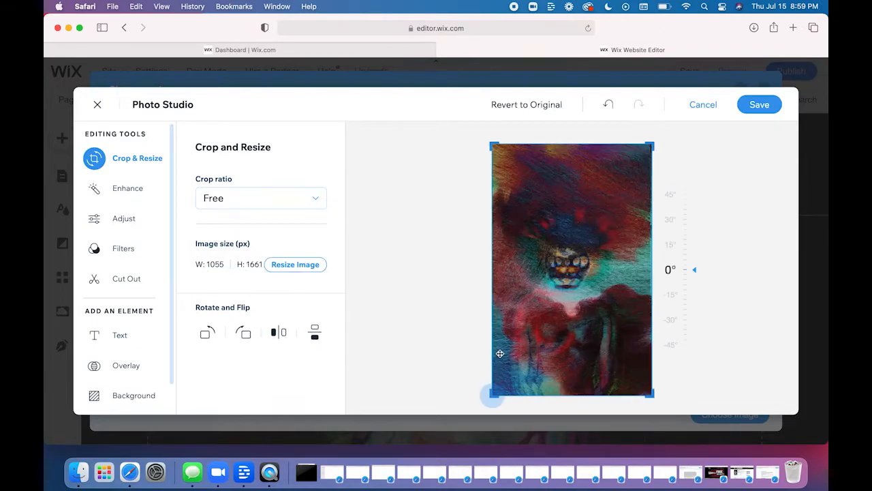
drag(492, 146, 484, 217)
drag(460, 144, 459, 128)
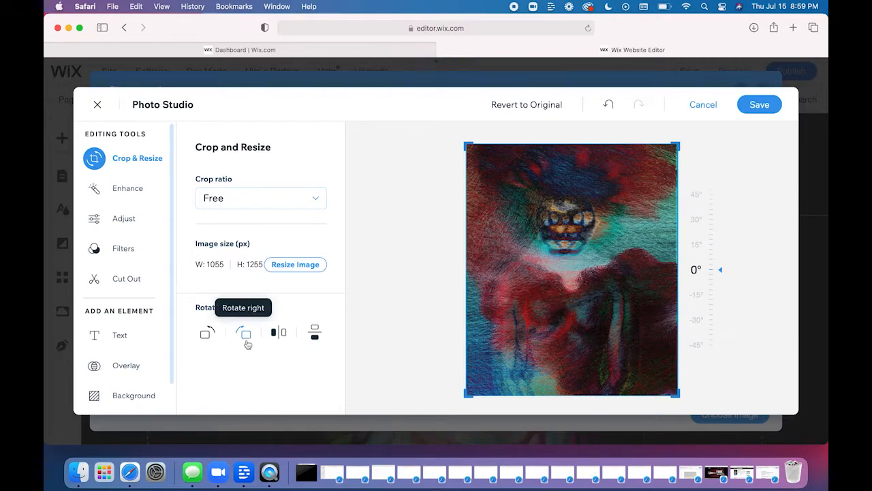
- Flip the cropped image horizontally and vertically, undo the vertical flip, and leave Photo Studio without saving
click(274, 335)
click(313, 334)
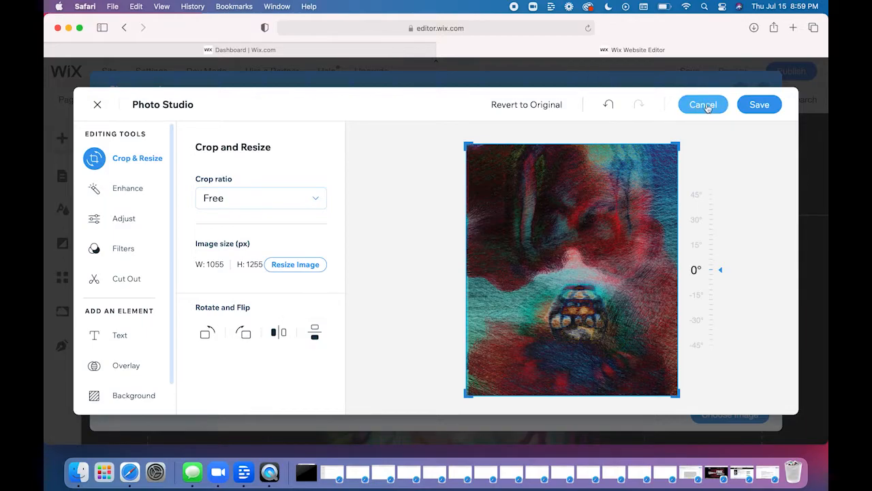
click(608, 104)
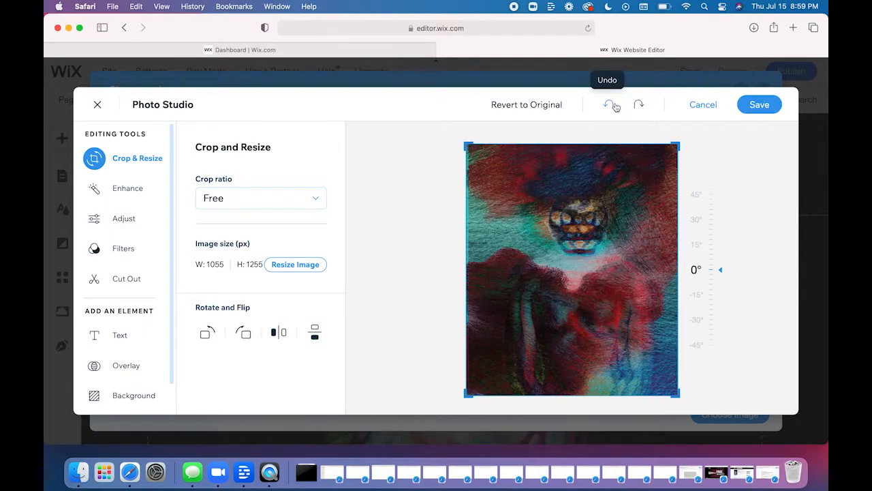
click(704, 105)
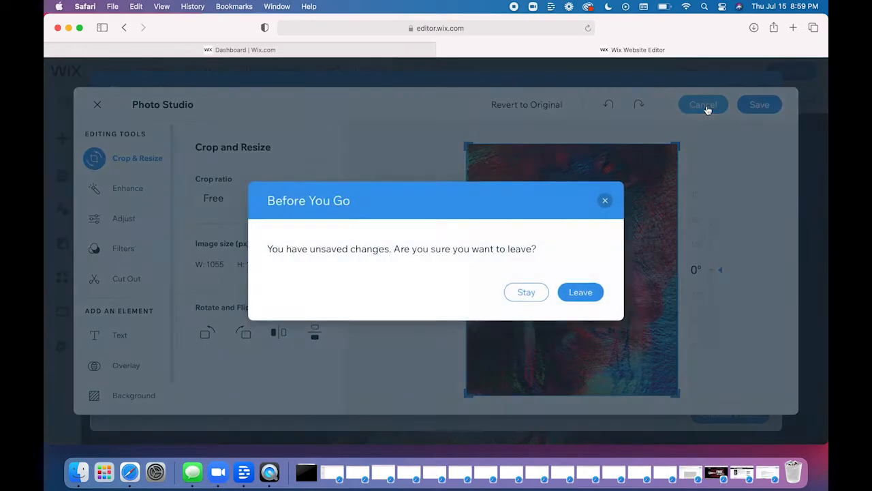
click(581, 293)
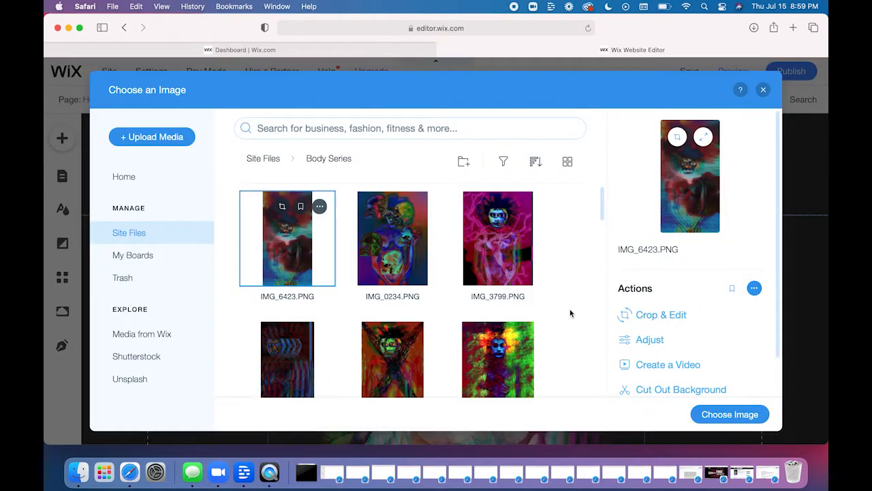
- Replace the home page's portrait image with IMG_0234.PNG from the Body Series folder, and check it on the page
click(570, 313)
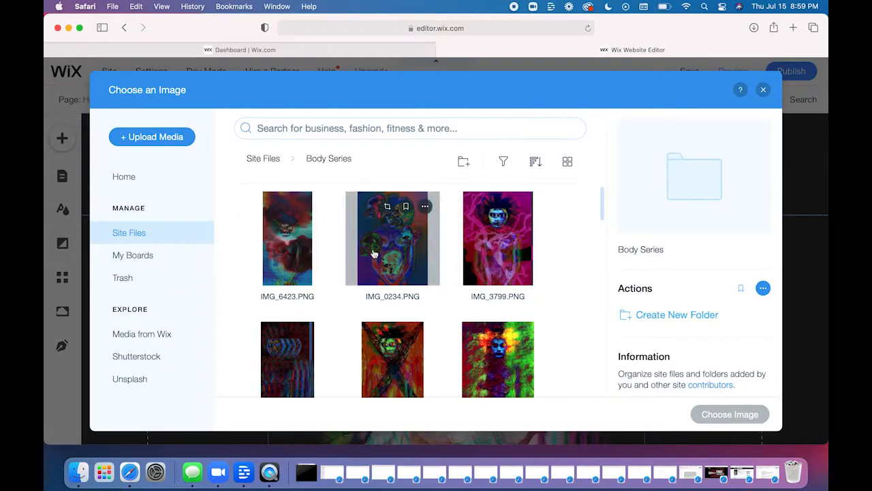
click(429, 262)
click(748, 415)
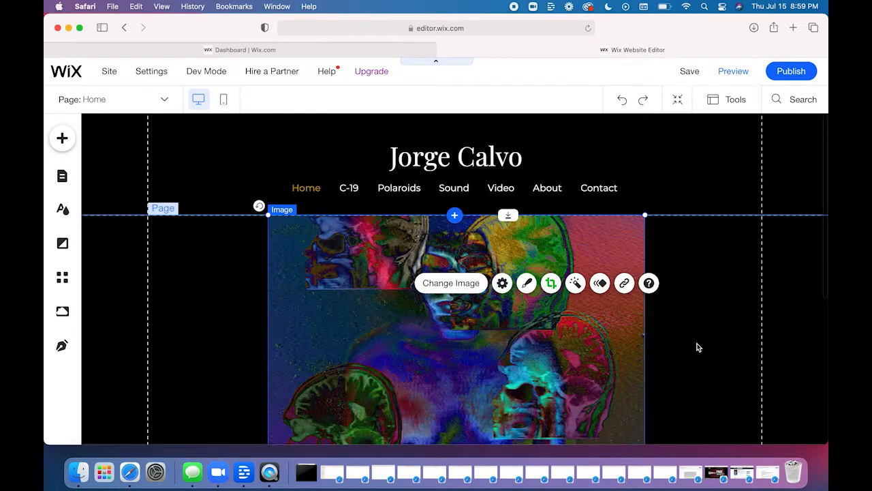
scroll(697, 348, down, 5)
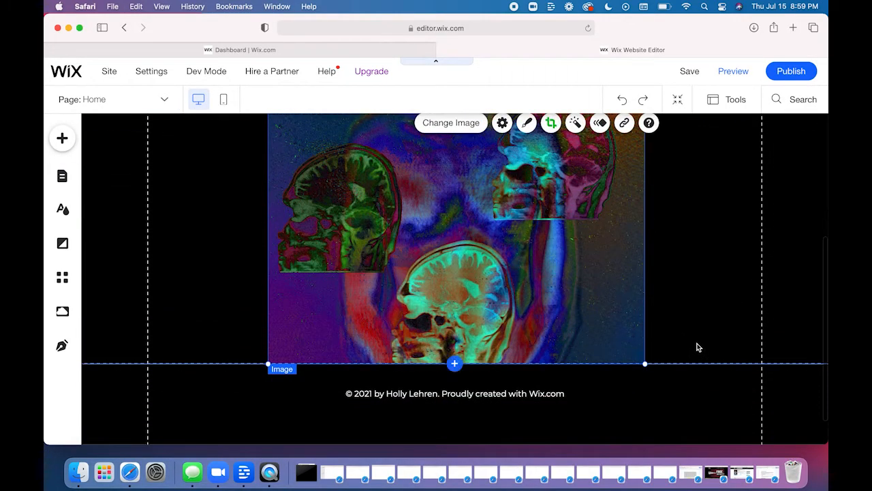
scroll(698, 348, up, 5)
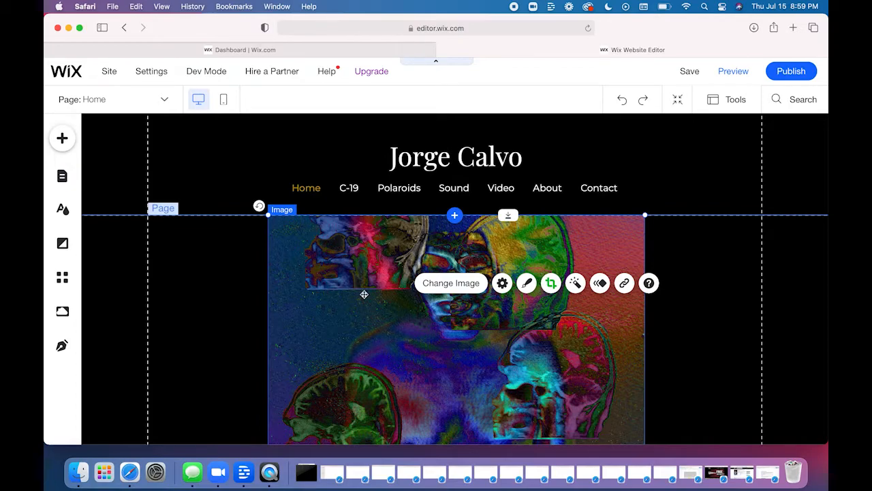
- Crop the home page image by shifting the picture down within its frame to show the upper heads in full, and apply the crop
double_click(351, 273)
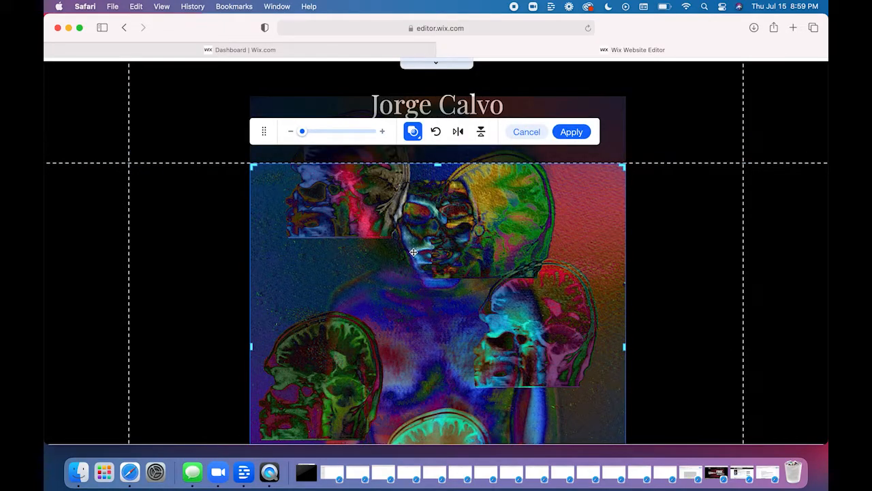
drag(374, 198, 361, 287)
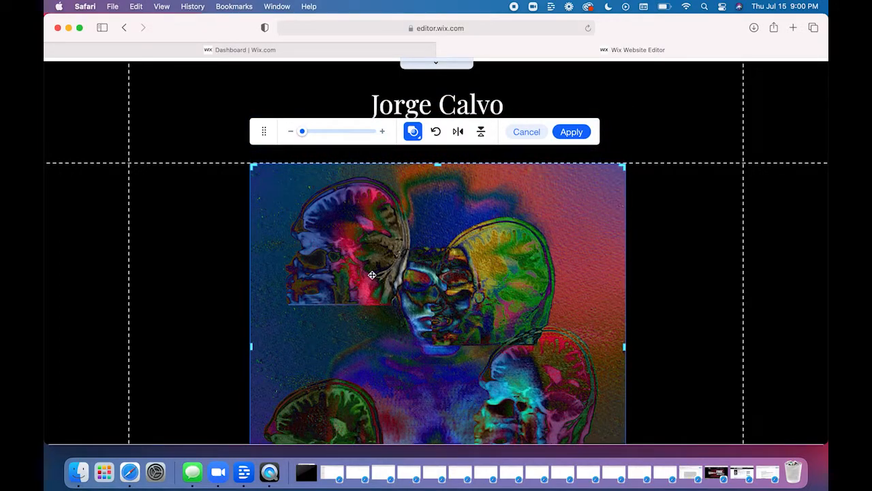
scroll(360, 293, down, 5)
scroll(359, 296, down, 3)
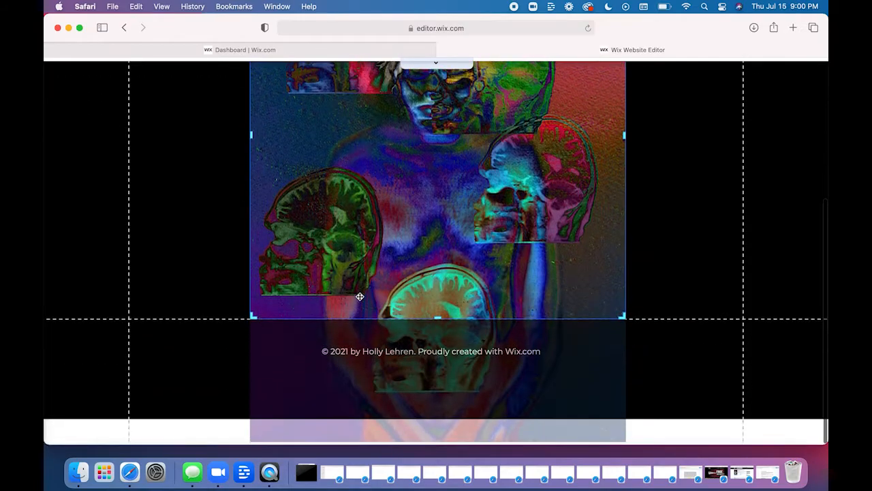
drag(379, 230, 376, 124)
scroll(417, 241, up, 8)
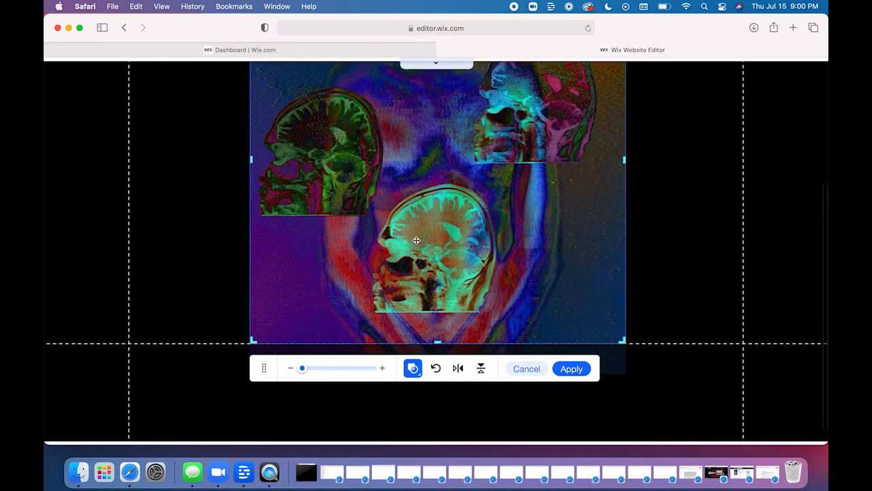
drag(417, 240, 413, 305)
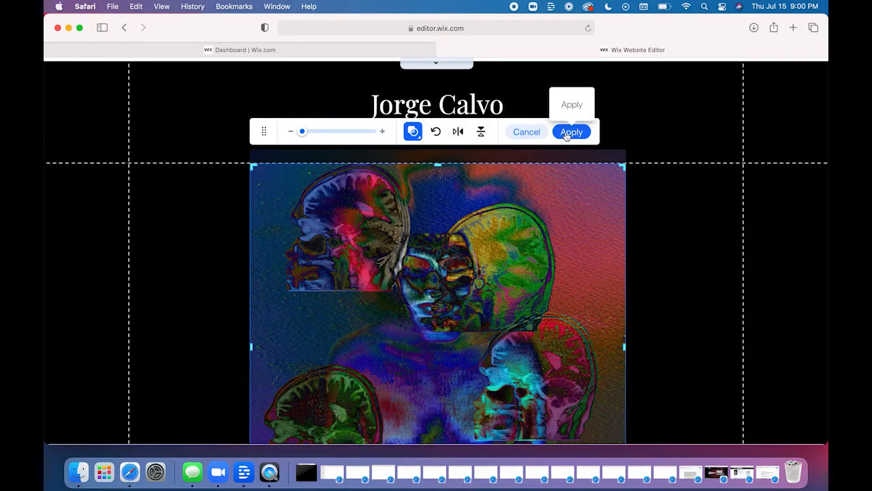
click(658, 164)
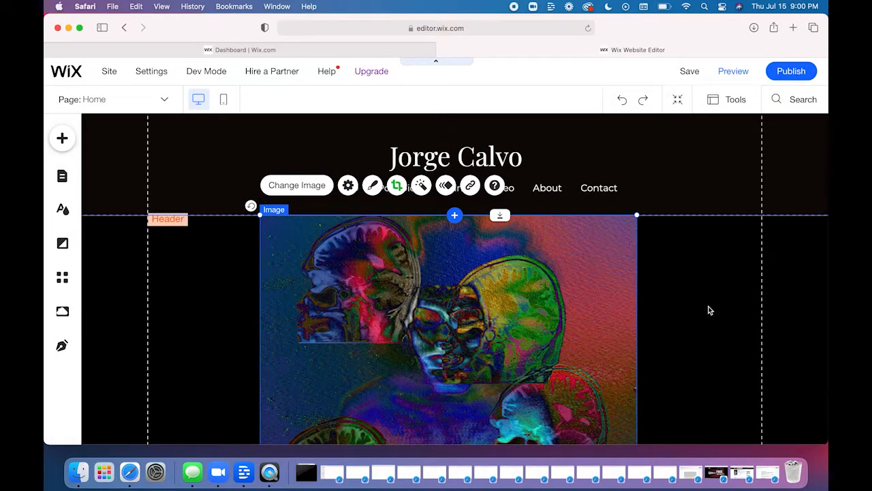
- Deselect the home page image and undo its last crop and position change
click(709, 310)
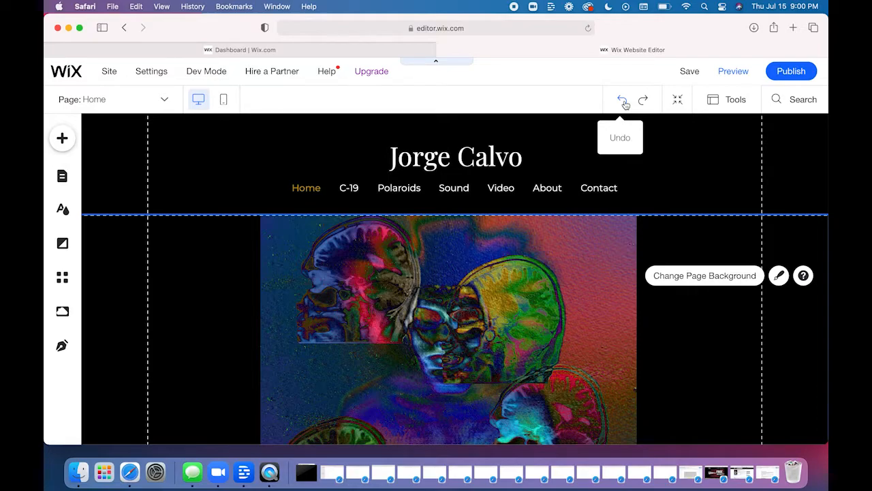
click(623, 101)
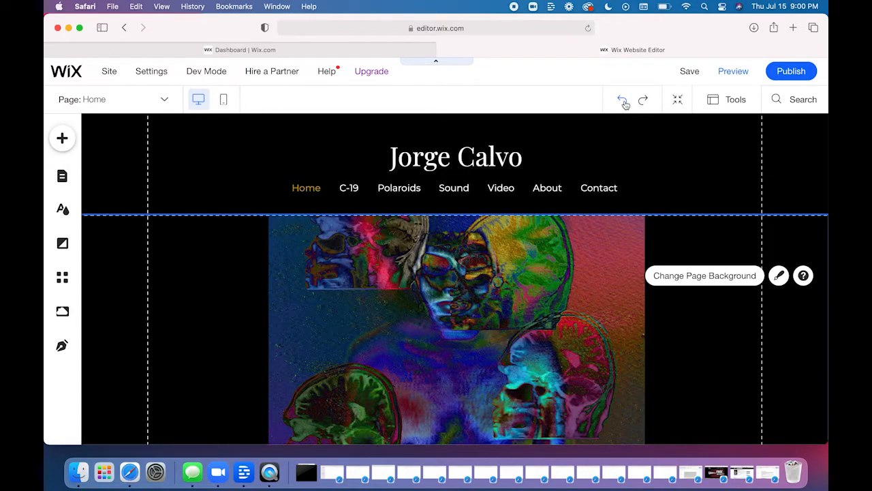
- Undo the home page's image replacement to restore the earlier flower portrait, and save the site
click(624, 101)
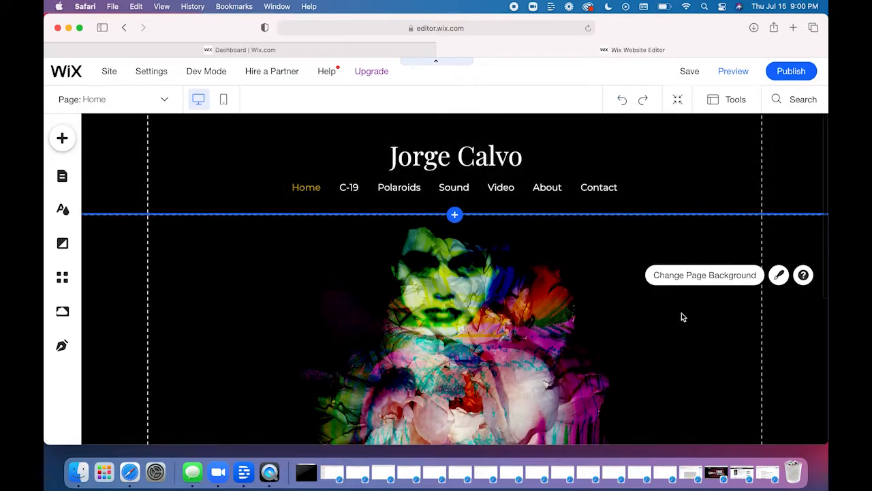
mouse_move(684, 77)
click(684, 76)
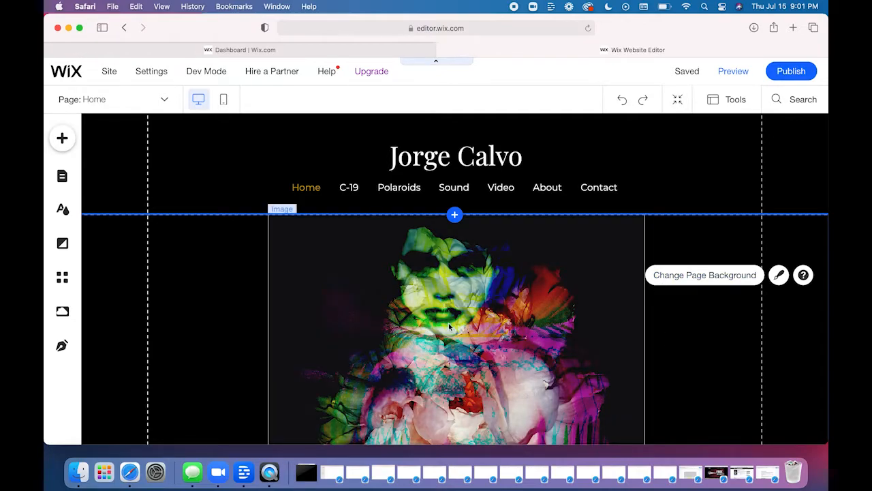
- Replace the home page image with the black-and-white face-in-hands portrait from the Polaroids folder, and deselect it
click(448, 322)
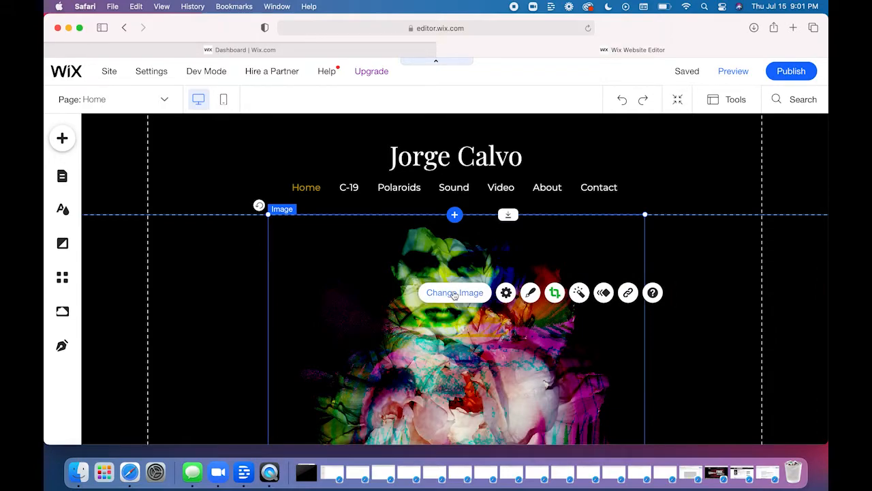
click(454, 292)
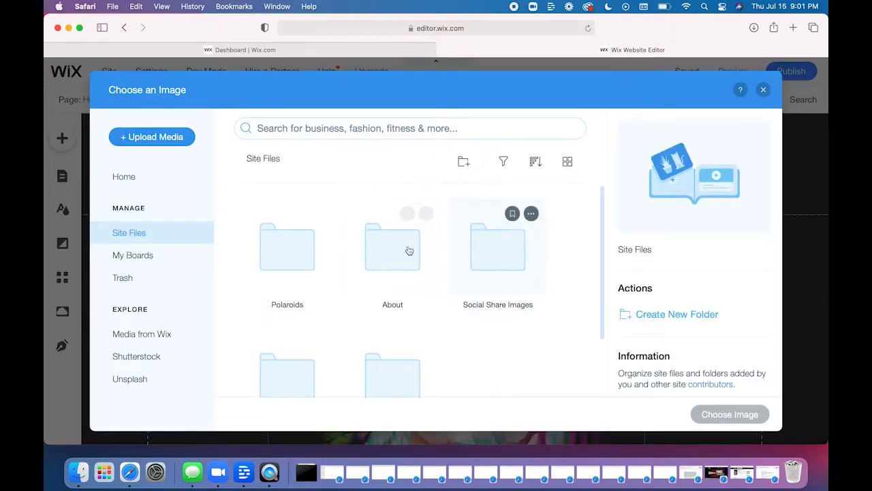
double_click(288, 267)
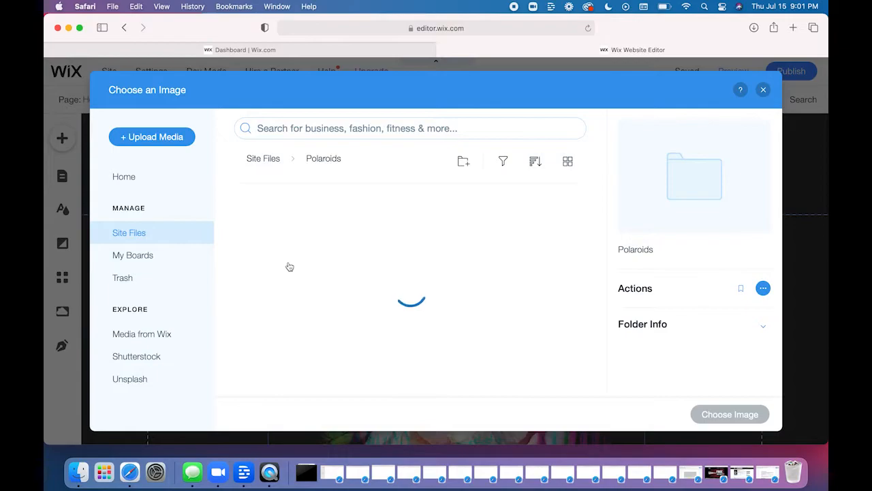
click(285, 265)
click(708, 416)
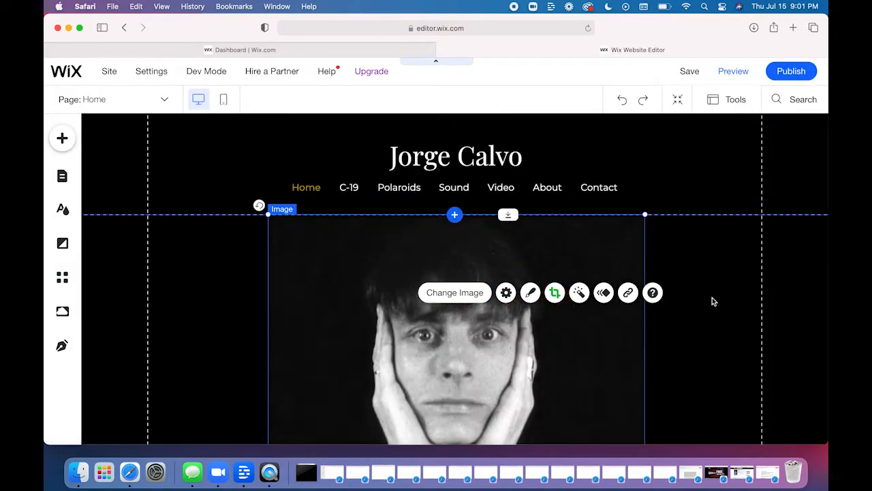
click(712, 301)
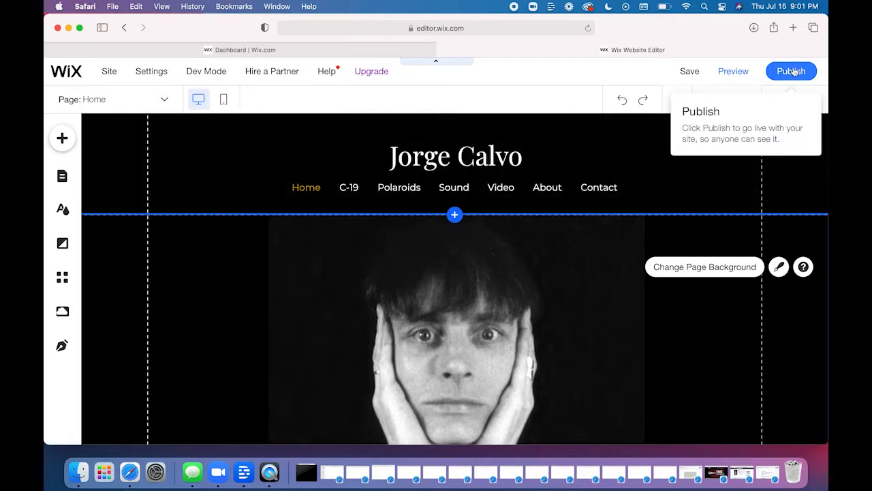
- Preview the desktop home page from header to footer with its new portrait, and return to the editor
click(731, 72)
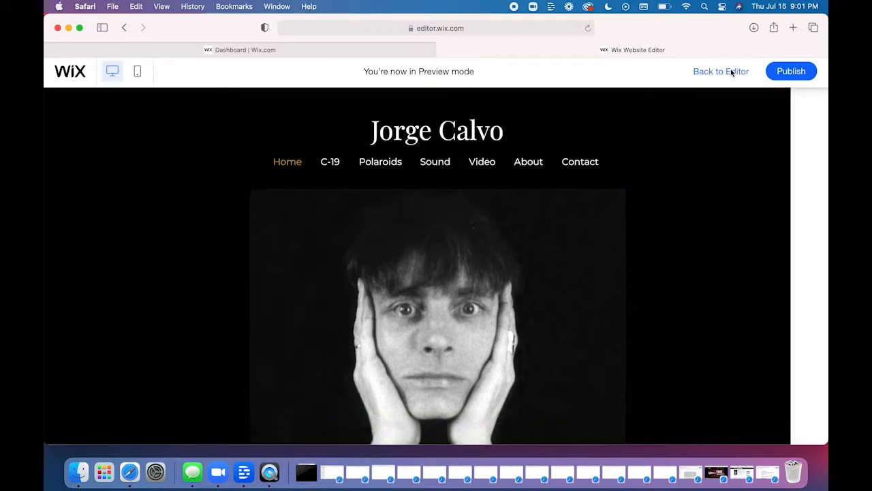
scroll(696, 252, down, 5)
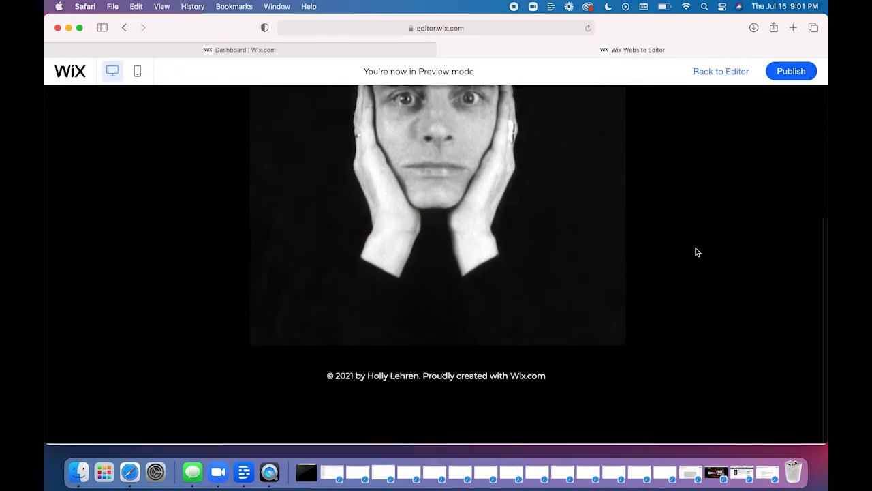
scroll(696, 252, up, 2)
scroll(696, 252, up, 3)
scroll(696, 252, down, 5)
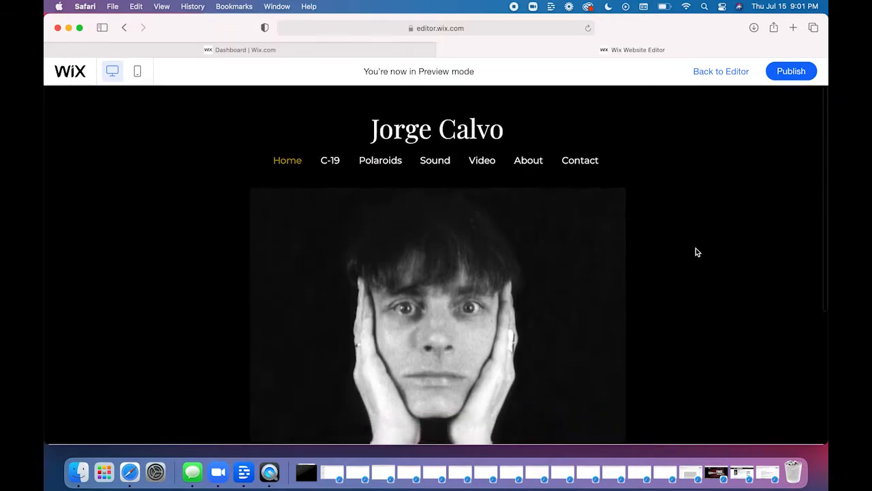
scroll(695, 252, up, 6)
click(723, 78)
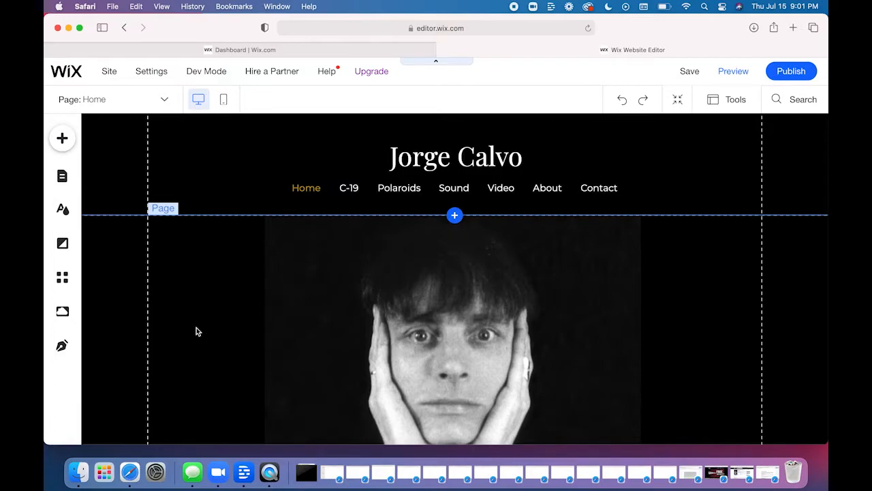
- Switch to the mobile version of the home page, comparing it once with the desktop version
click(225, 101)
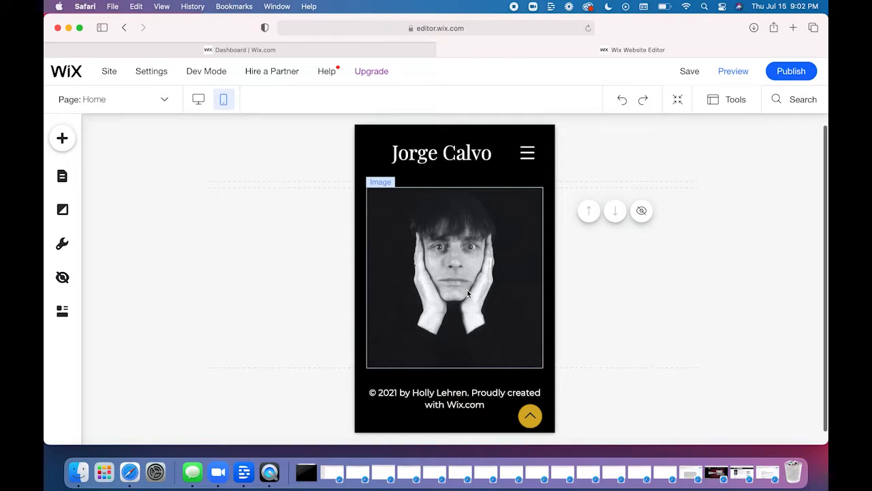
click(199, 104)
click(223, 101)
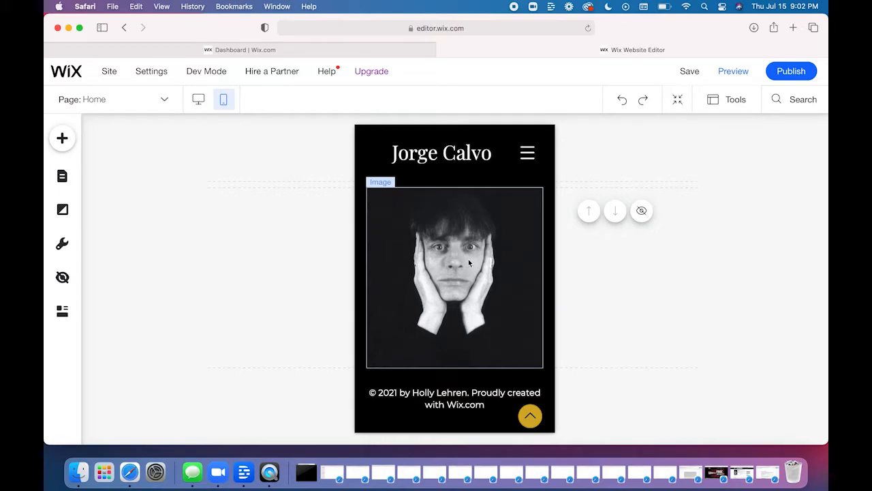
click(580, 259)
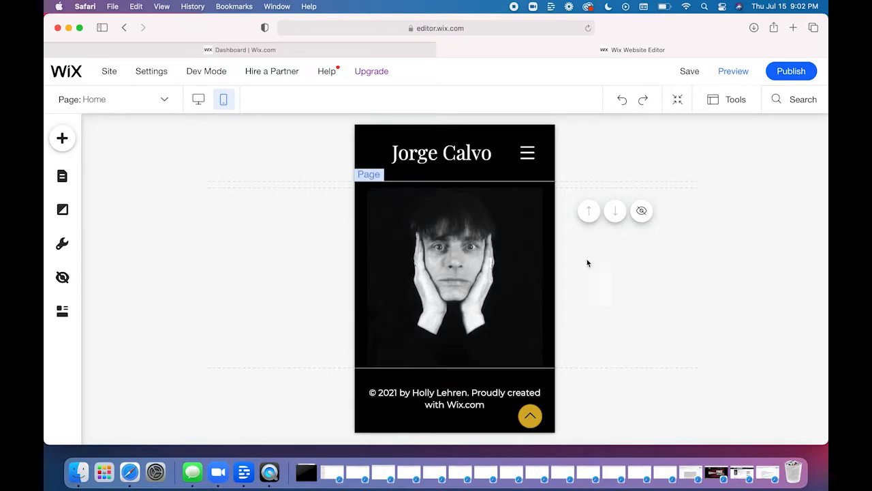
- Try to move the image section down the mobile page in Zoom Out mode, and exit the mode
click(676, 101)
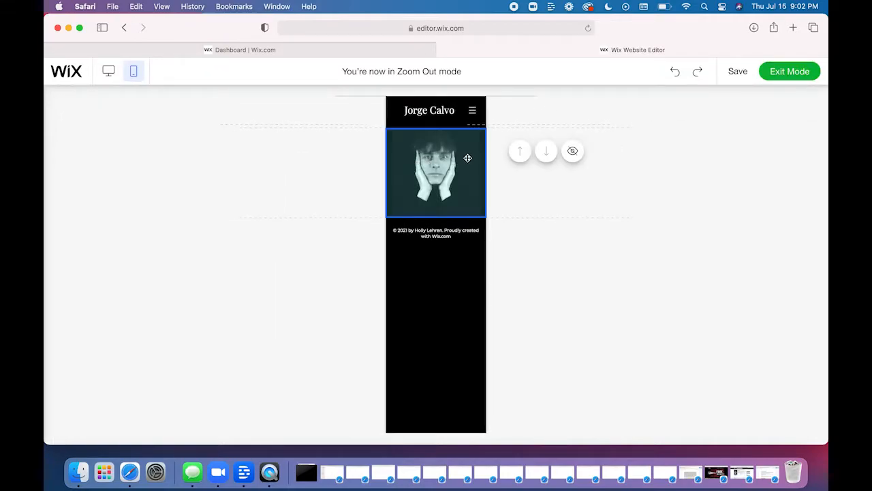
drag(432, 180, 435, 270)
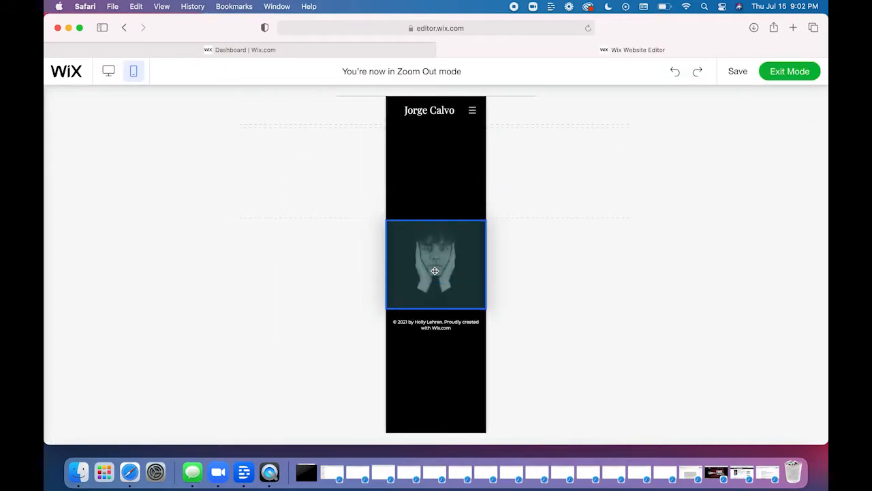
mouse_move(458, 178)
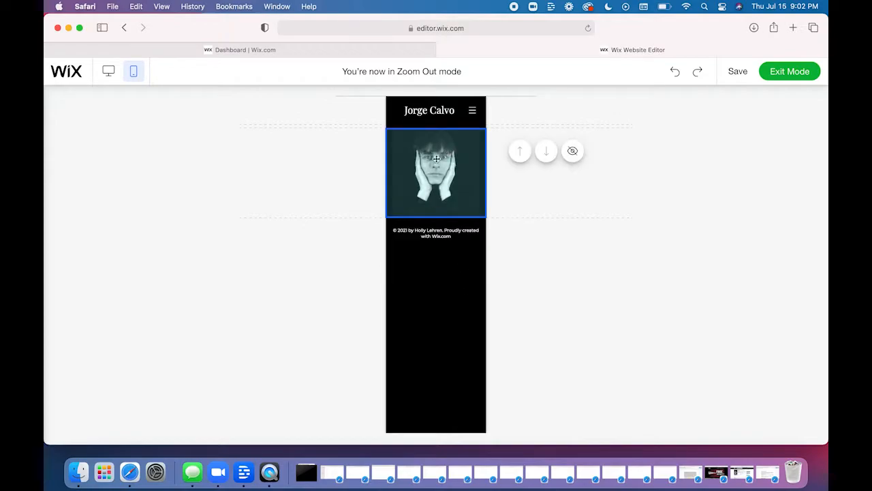
click(780, 71)
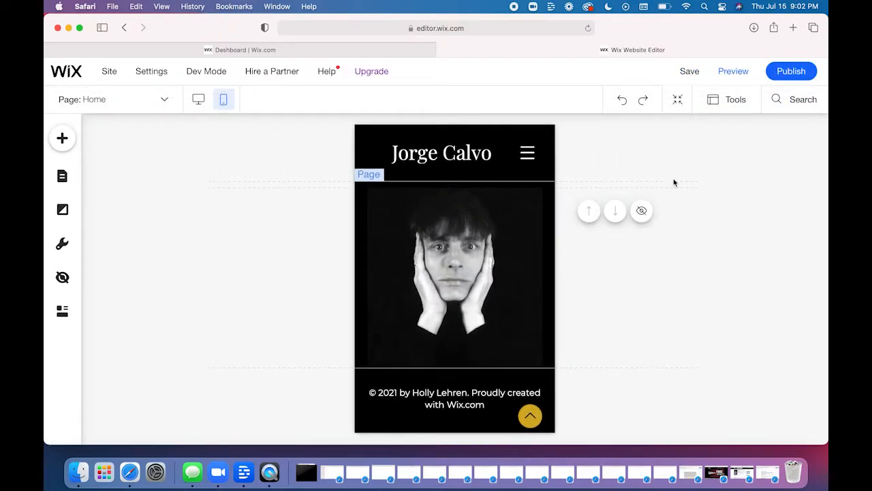
- Nudge the mobile menu icon slightly in the header, undo the move, and deselect the icon
mouse_move(687, 87)
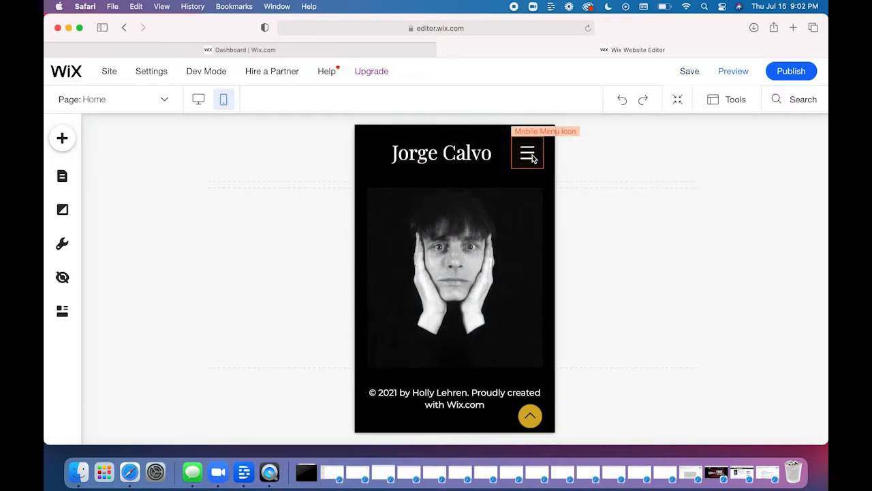
mouse_move(532, 156)
mouse_down()
mouse_move(513, 152)
mouse_move(525, 150)
mouse_up()
click(621, 102)
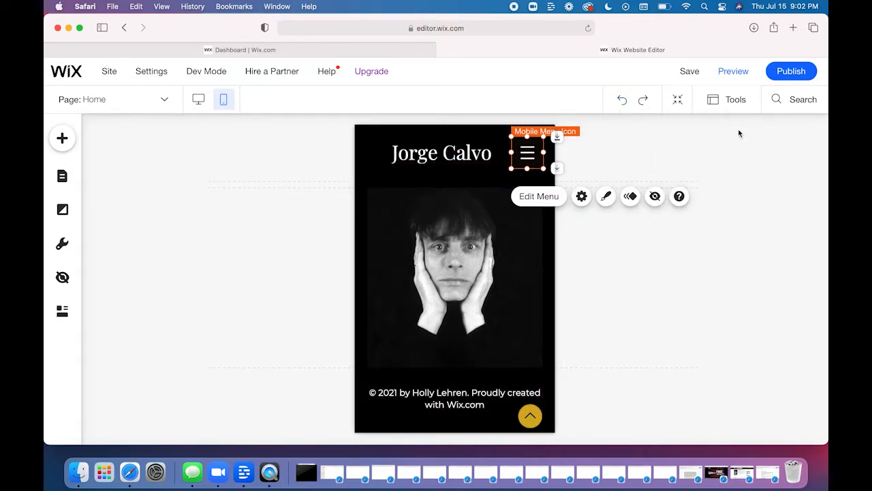
click(752, 177)
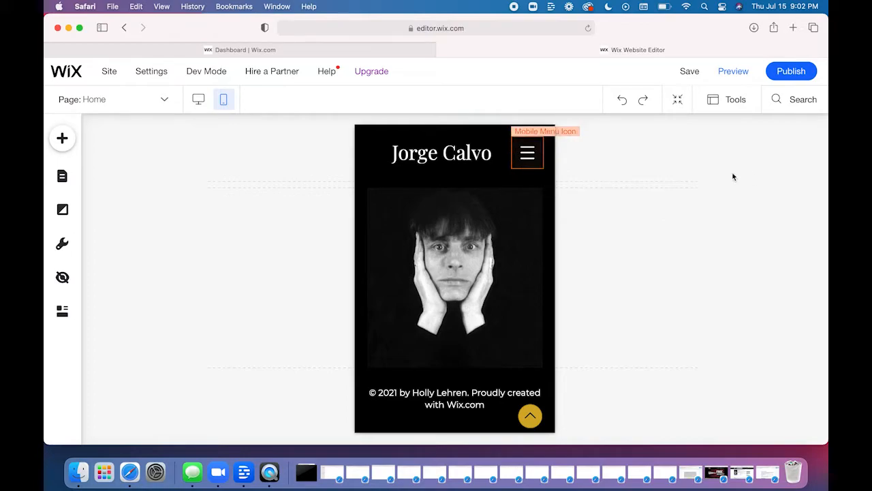
- Look through the mobile menu icon's design options without changing them, and inspect the Back to Top button's editing options
click(528, 153)
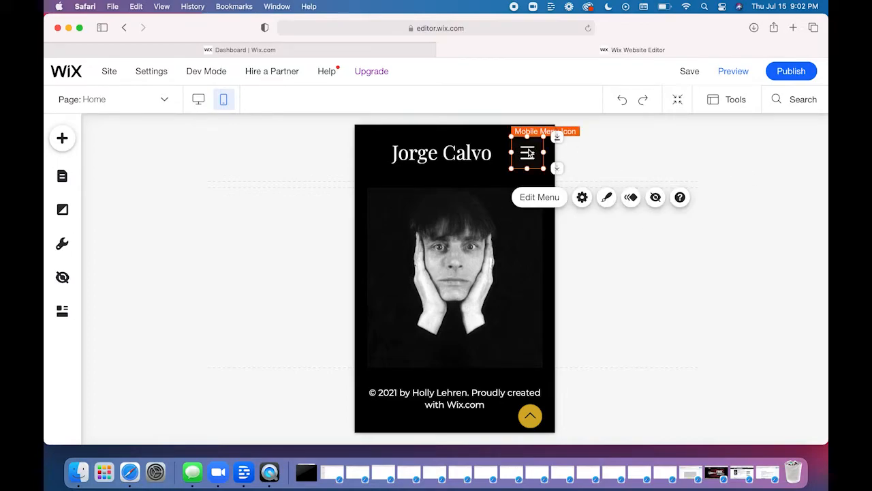
click(606, 198)
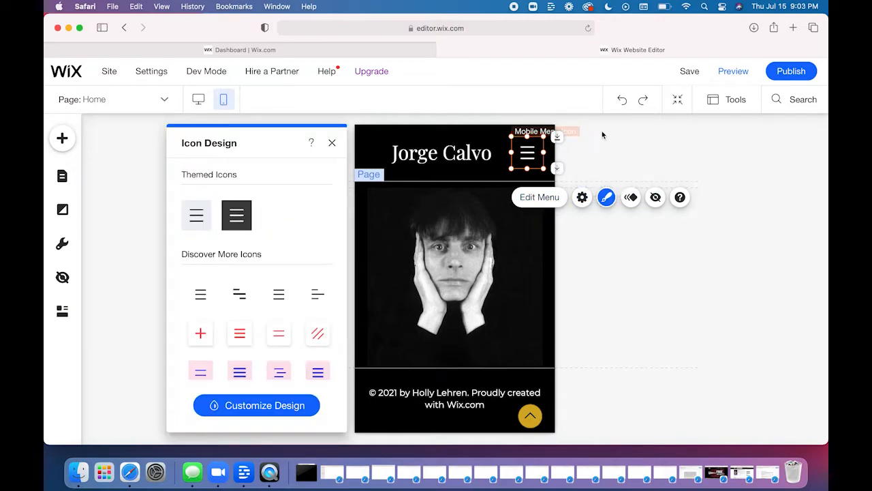
click(332, 144)
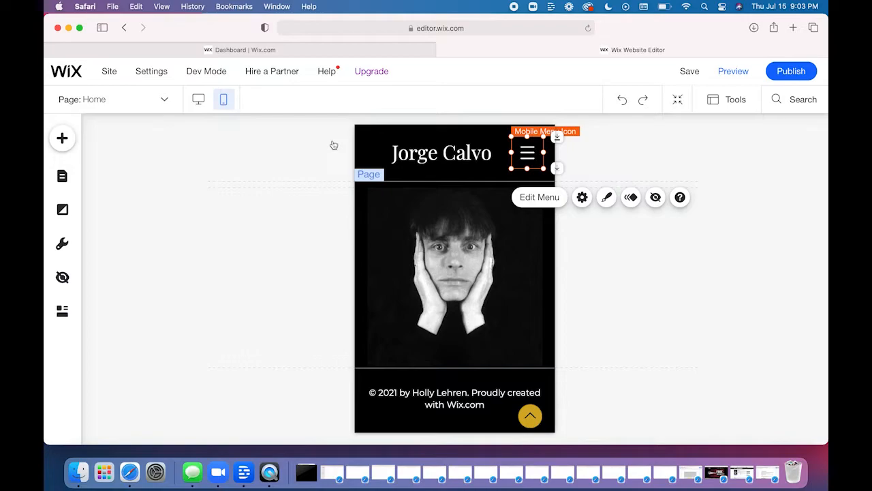
click(537, 420)
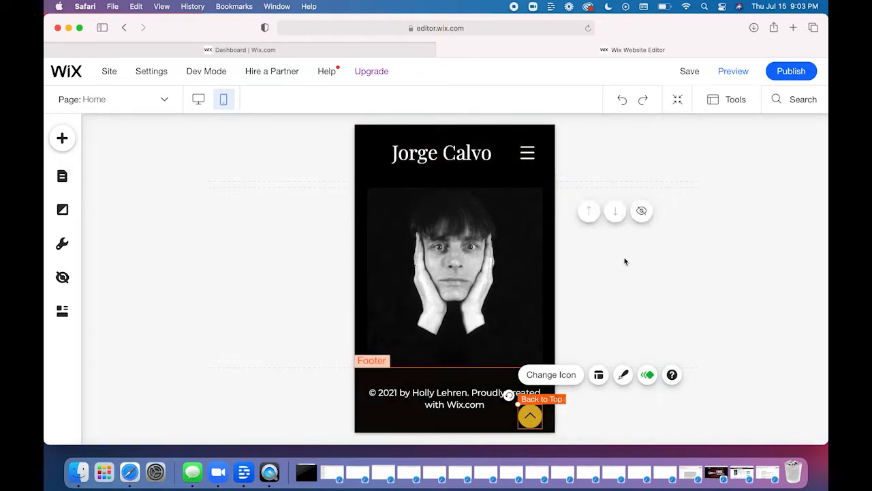
click(608, 302)
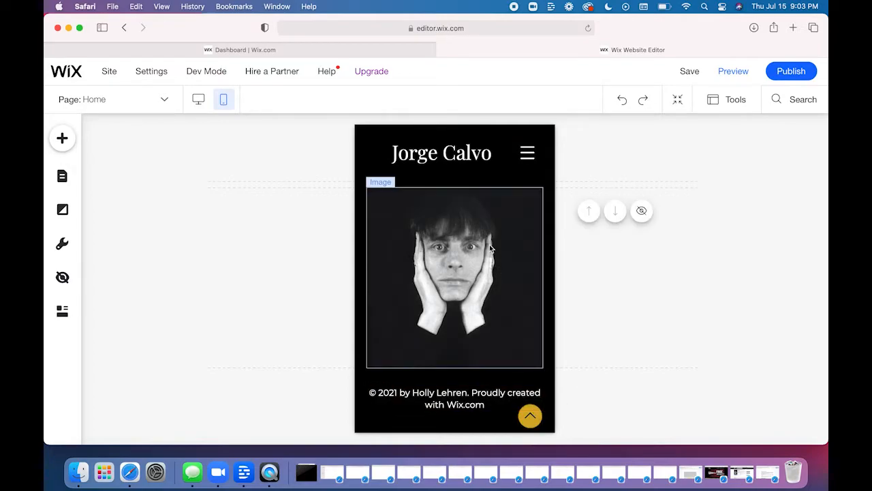
- Increase the mobile footer copyright text's font size by one step and reduce it again
click(441, 405)
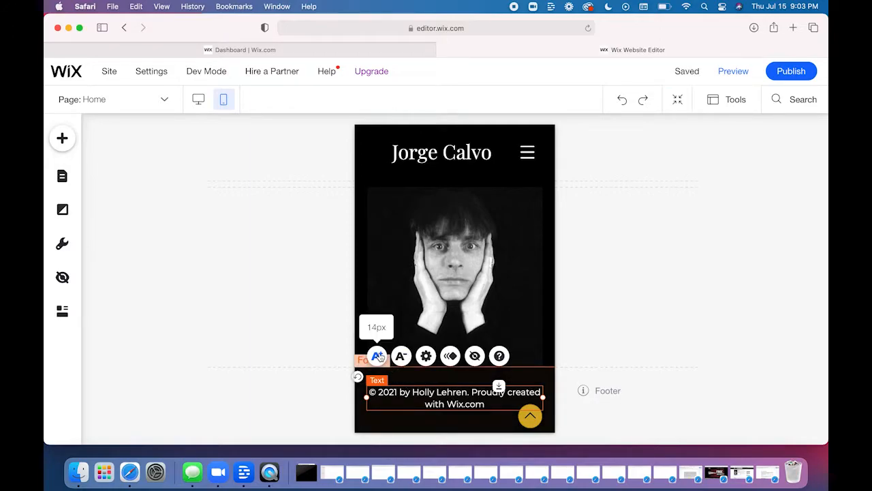
click(377, 355)
click(402, 356)
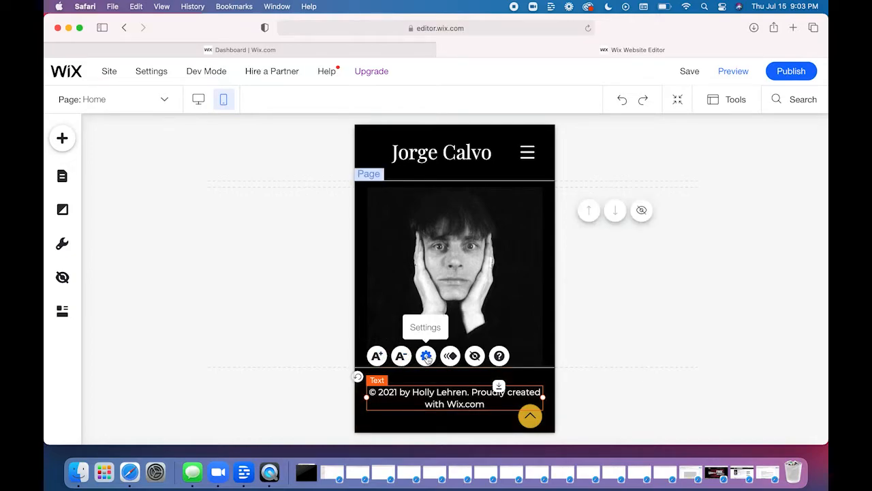
- Review the footer copyright text's mobile settings for font size, color, vertical text and alignment, and close them unchanged
click(426, 355)
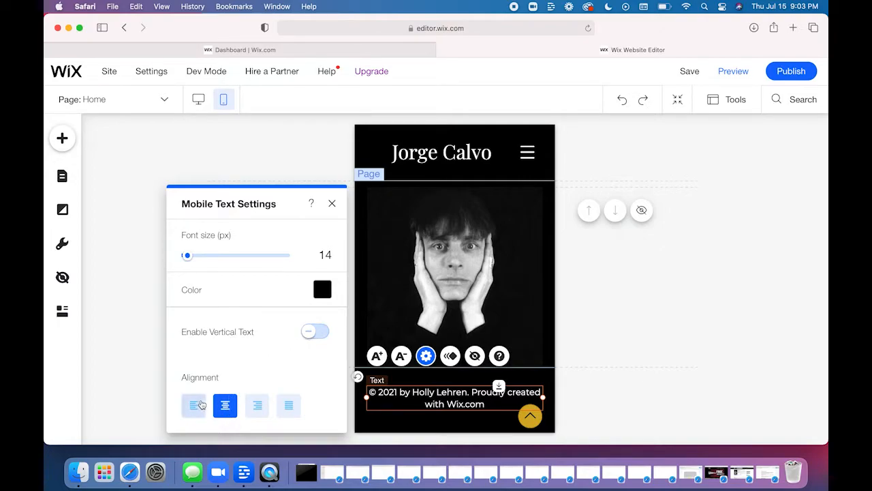
click(333, 203)
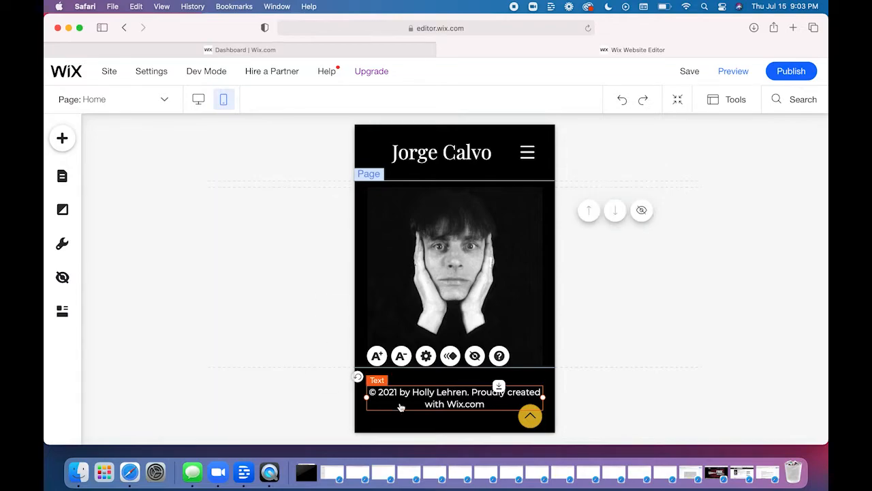
double_click(446, 393)
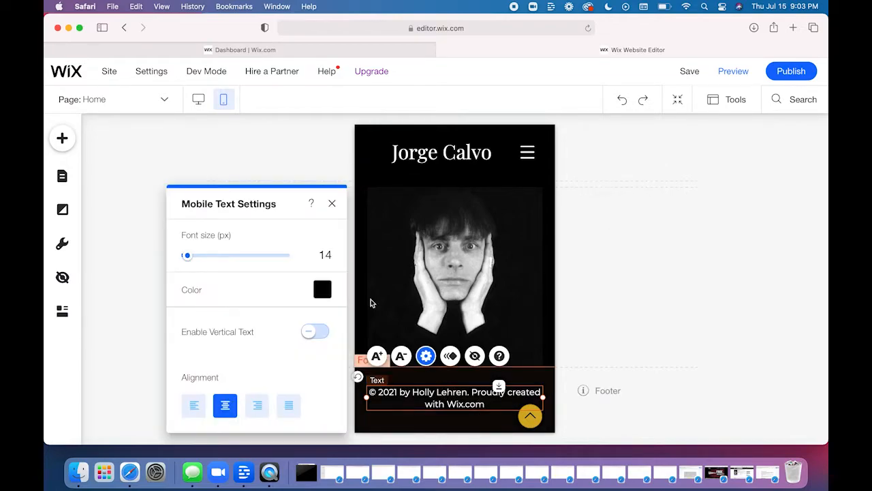
click(333, 203)
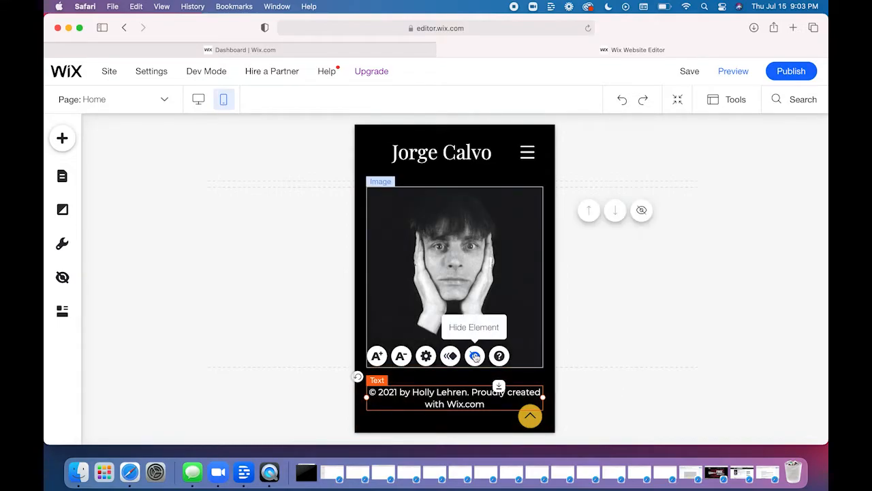
- Hide the footer copyright text on the mobile page, and check the footer in the desktop version
click(475, 355)
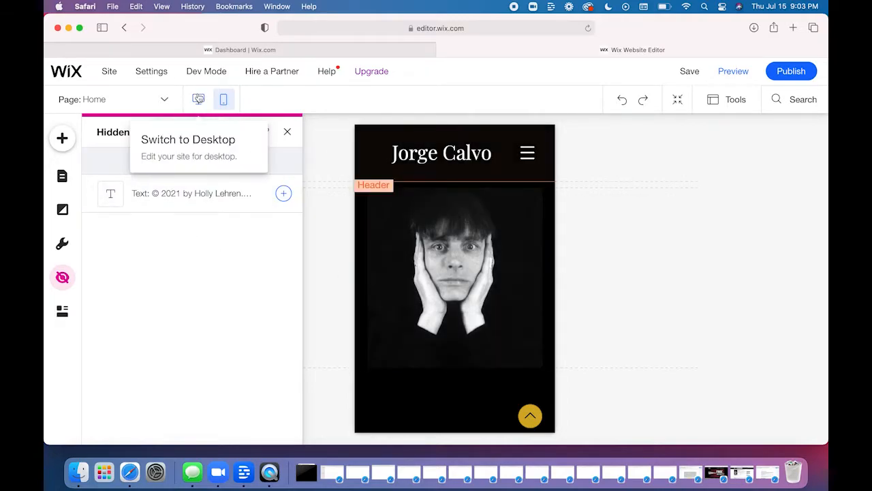
click(199, 99)
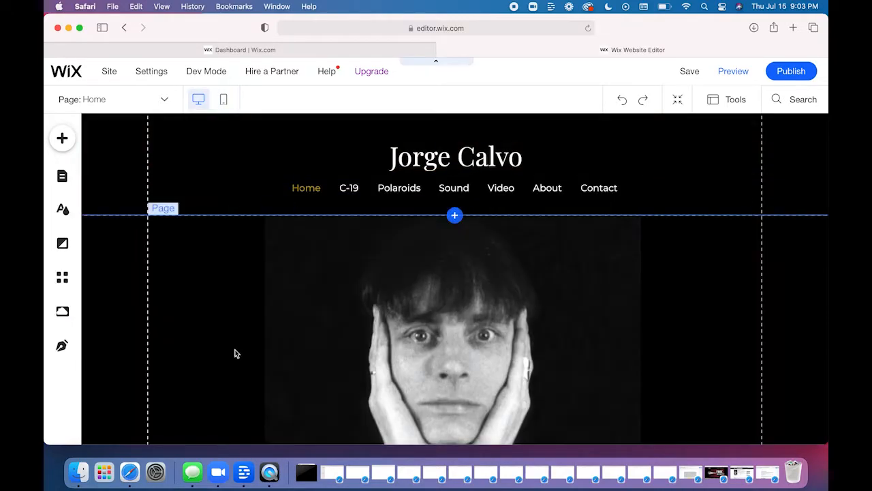
scroll(235, 353, down, 5)
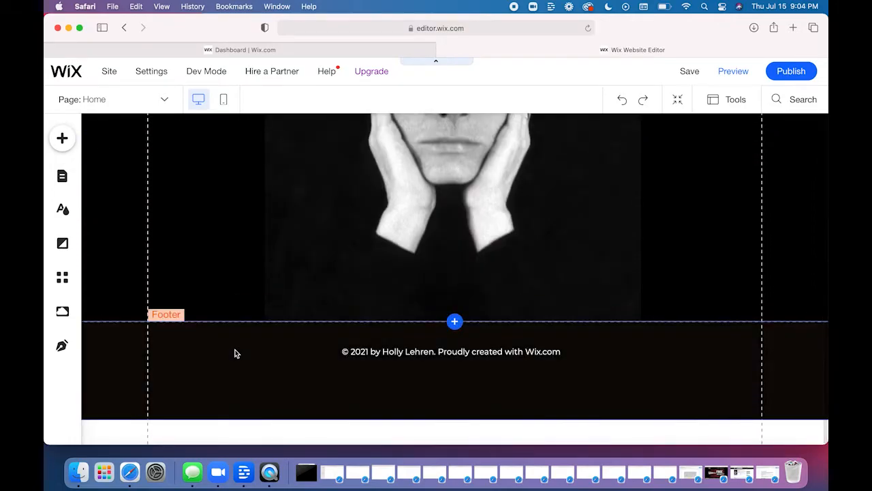
- Compare the home page's mobile and desktop versions, and undo hiding the mobile footer copyright text
scroll(231, 327, up, 10)
click(224, 100)
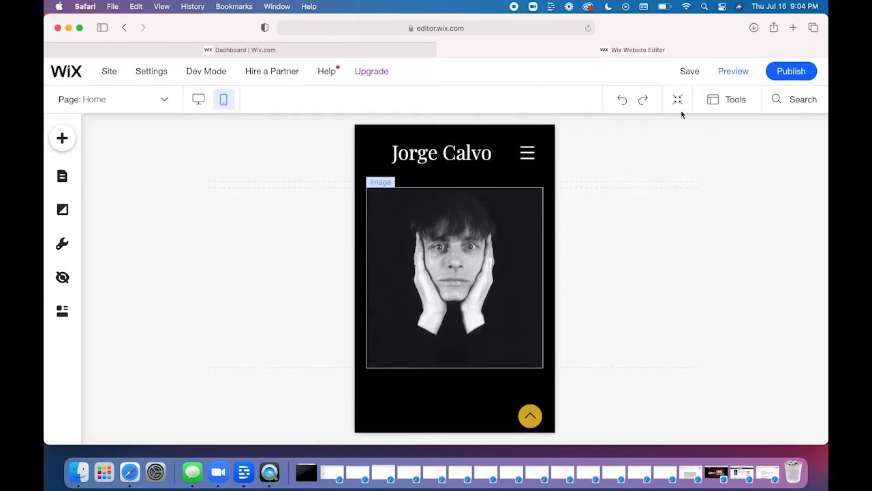
click(621, 100)
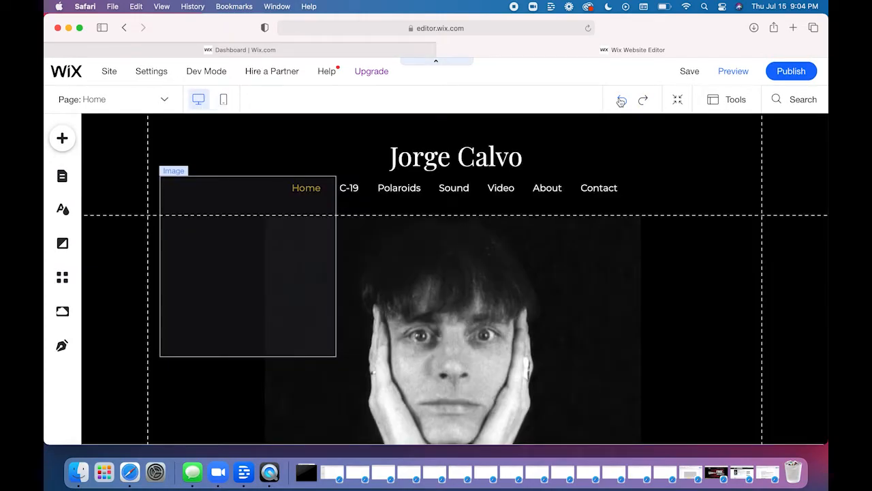
click(224, 101)
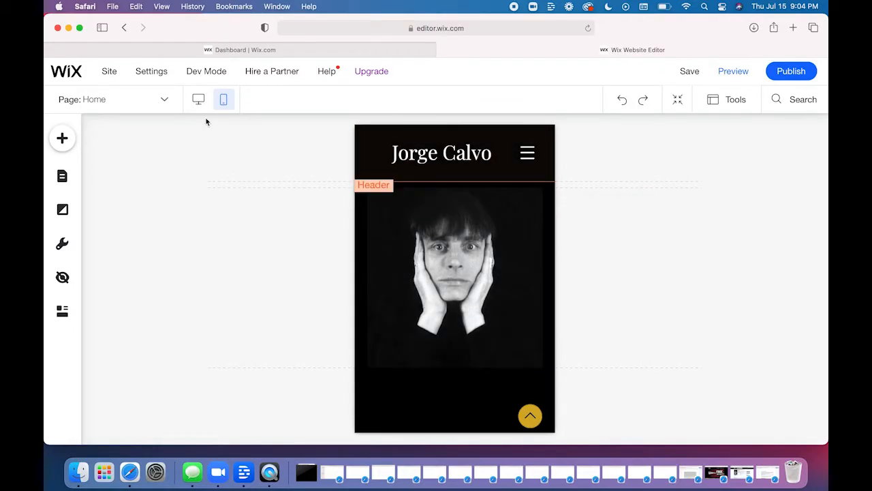
click(199, 101)
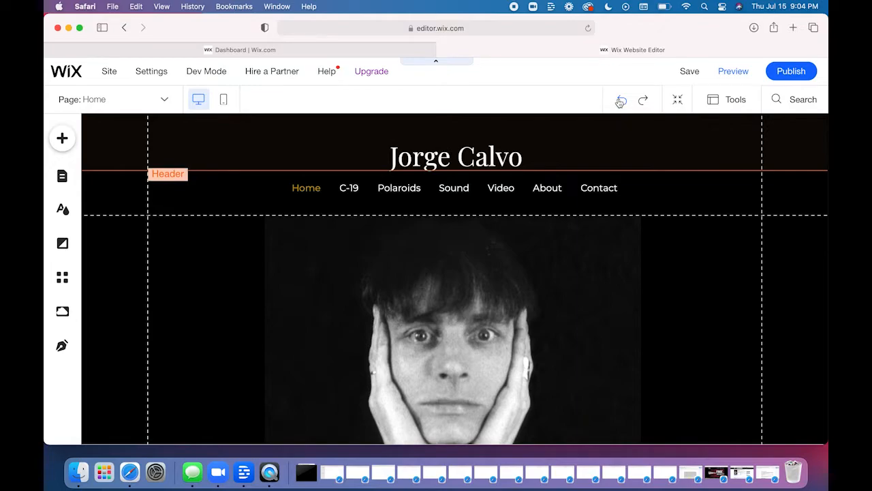
click(620, 101)
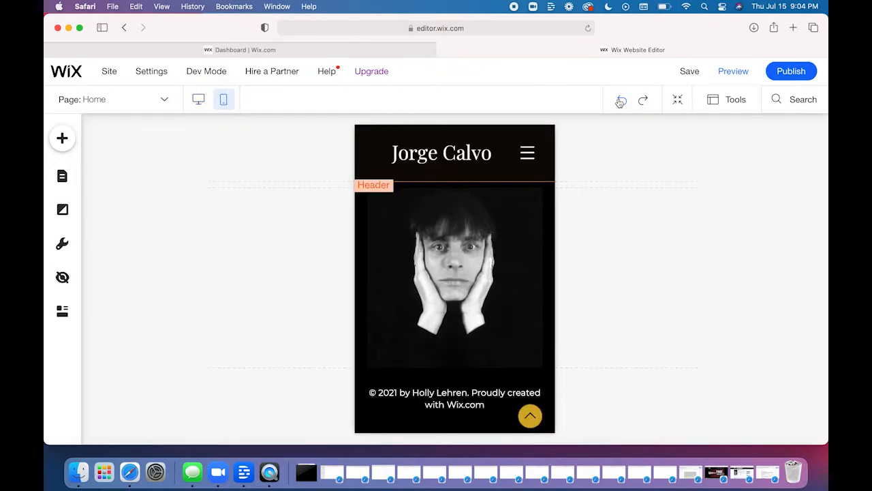
- Undo the earlier footer text size changes and the home page image replacement, and save the site
click(622, 100)
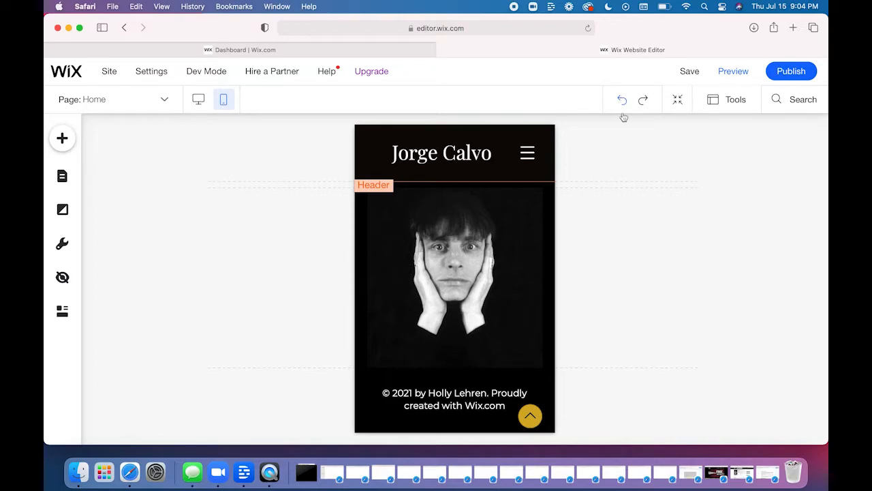
click(623, 101)
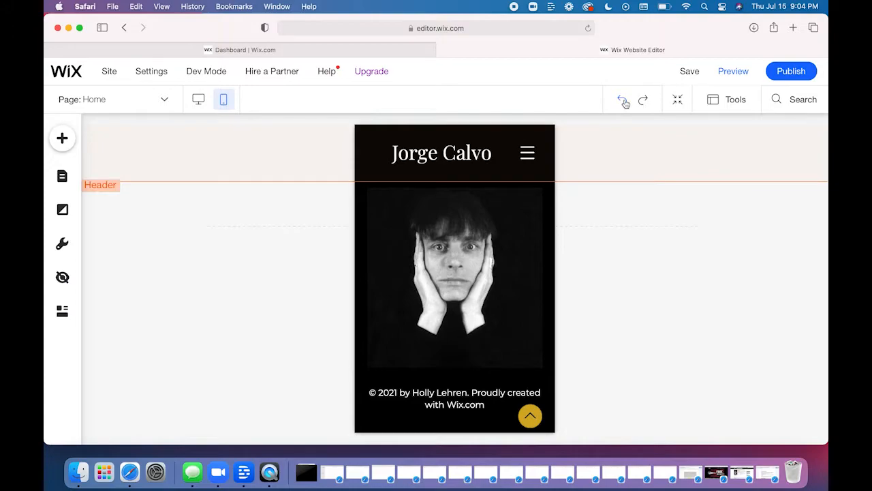
click(623, 101)
click(623, 102)
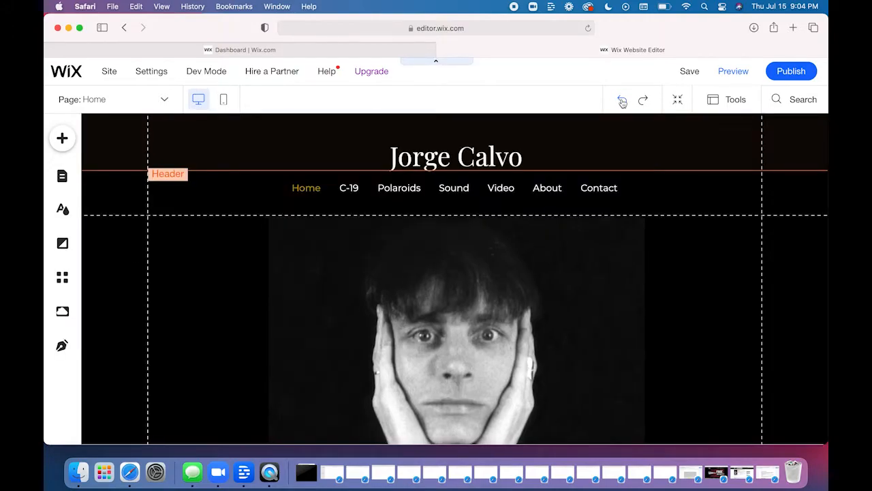
click(623, 102)
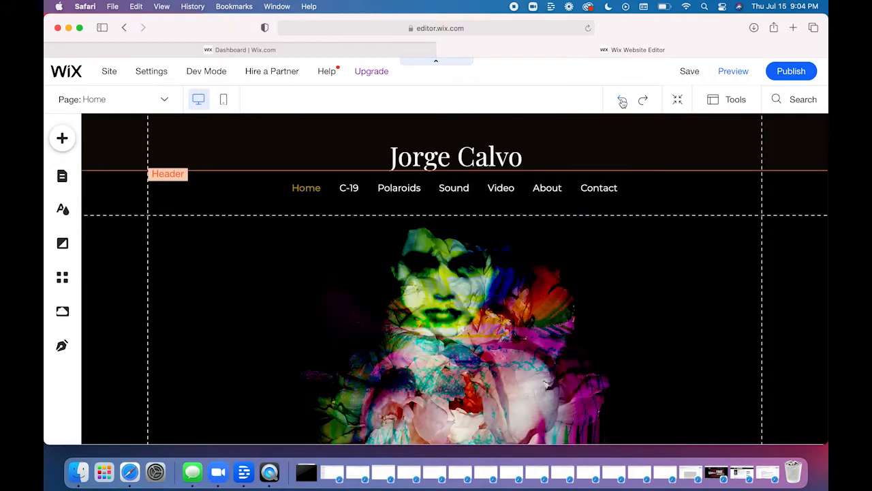
click(688, 70)
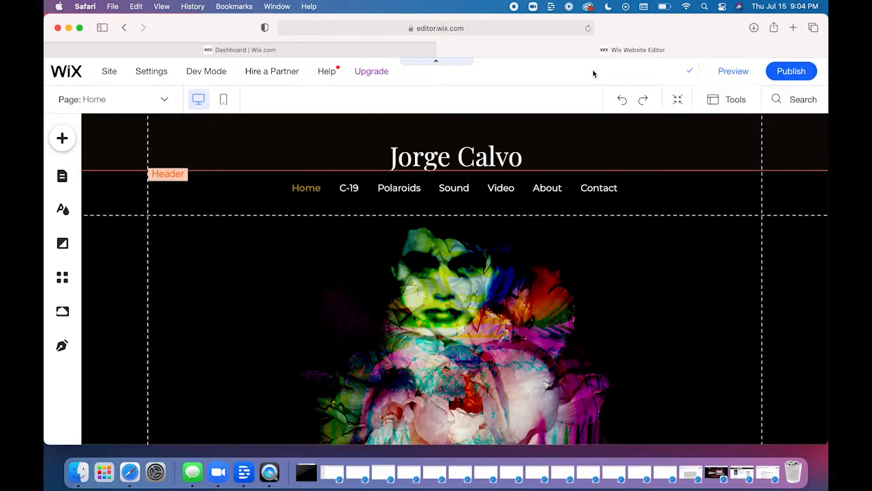
- Look through the list of site pages and show the C-19 page
click(62, 177)
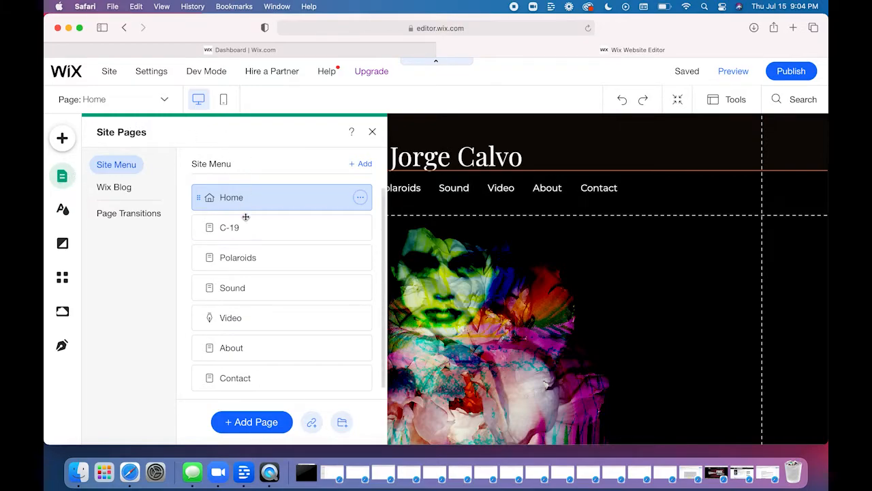
scroll(255, 253, down, 1)
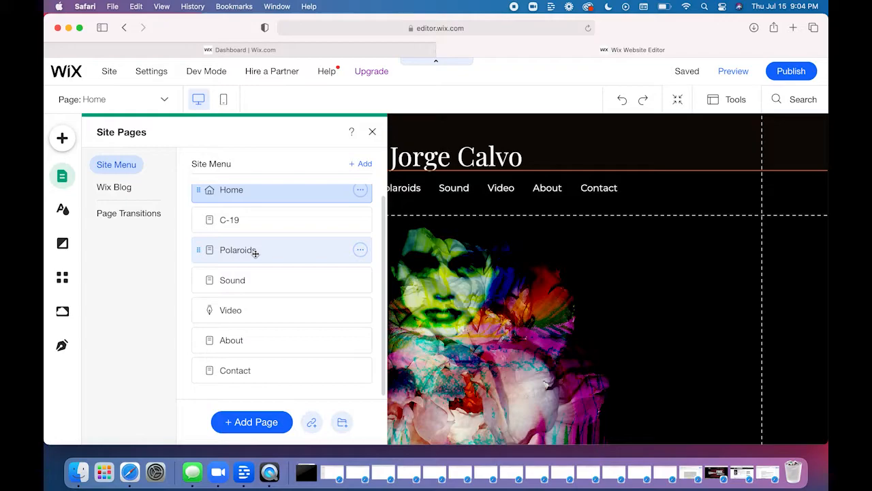
scroll(256, 253, up, 1)
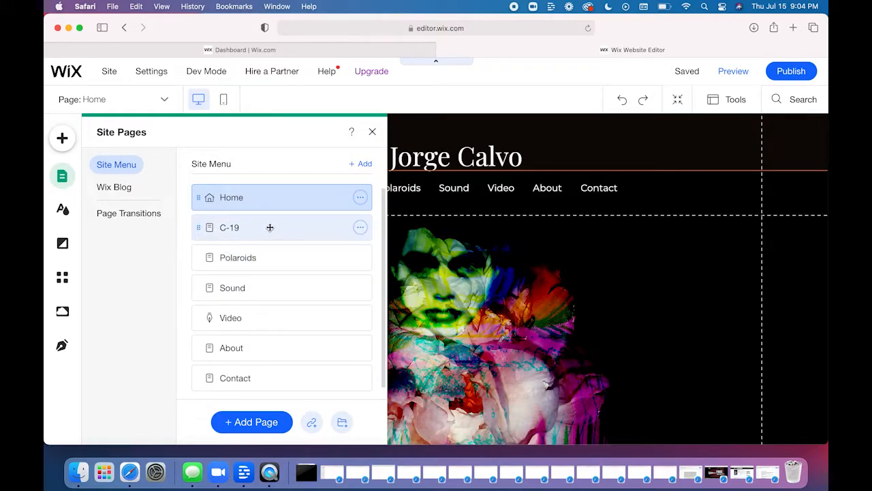
mouse_move(270, 228)
mouse_down()
mouse_move(271, 252)
mouse_move(271, 229)
mouse_up()
click(271, 265)
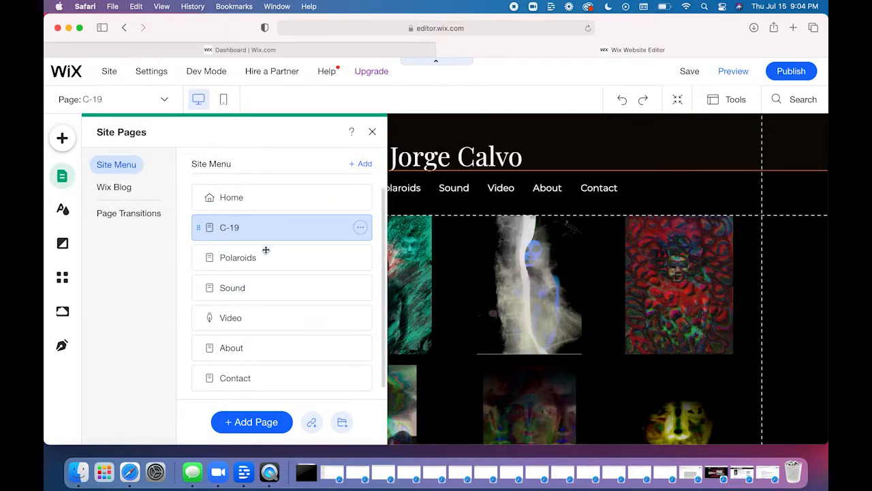
scroll(266, 337, down, 1)
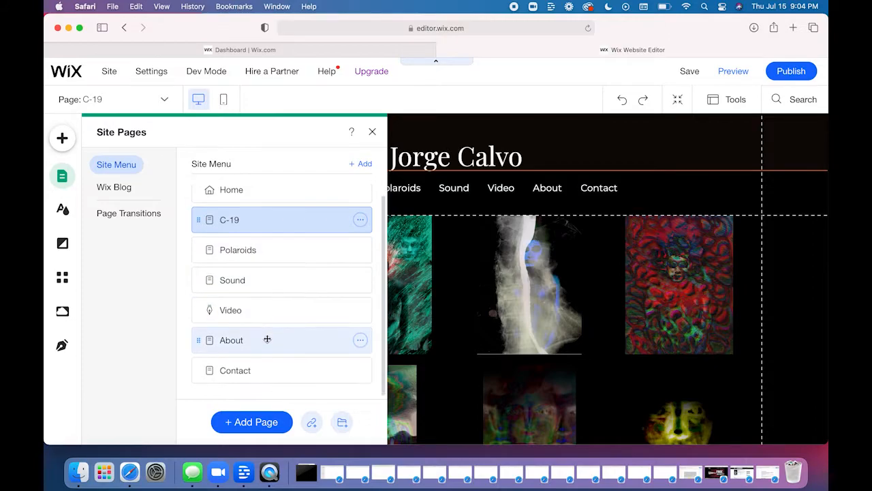
- Add a blank page after C-19, keeping the name New Page, and hide it from the site menu
click(249, 428)
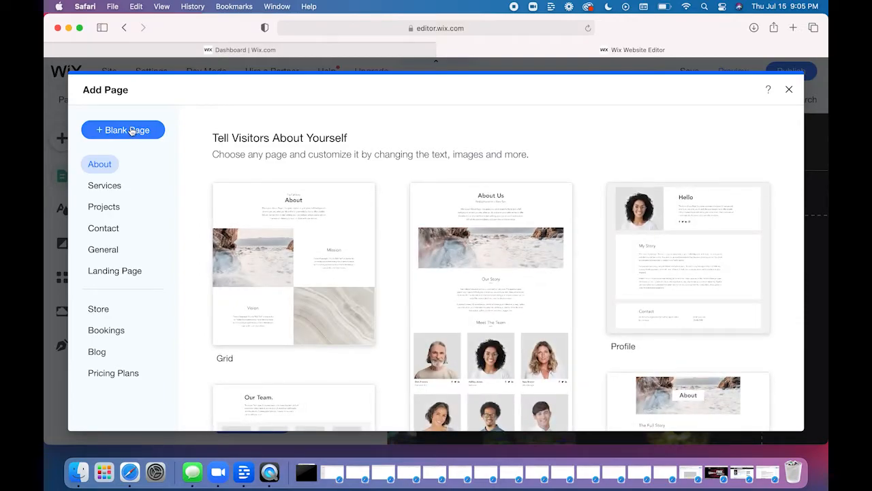
click(131, 130)
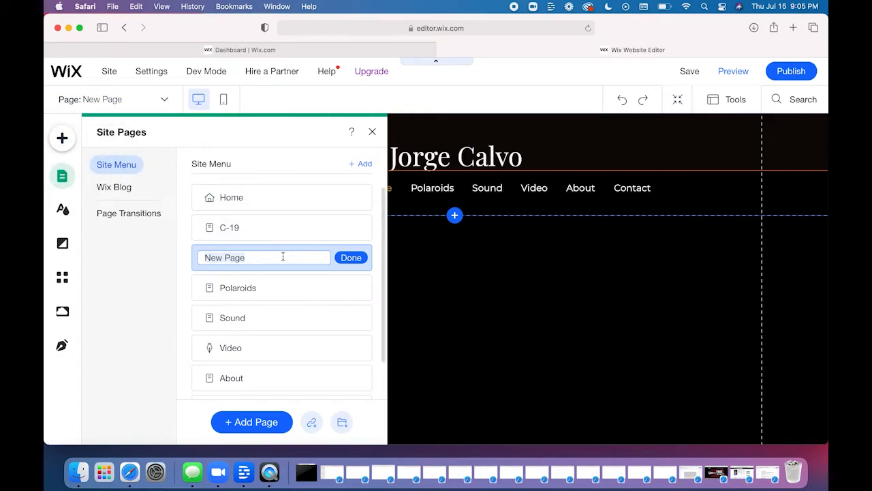
click(351, 257)
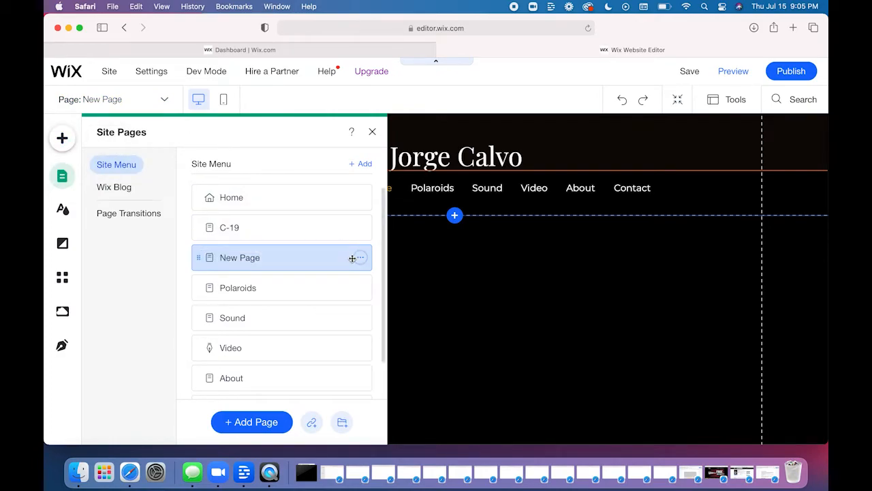
click(361, 259)
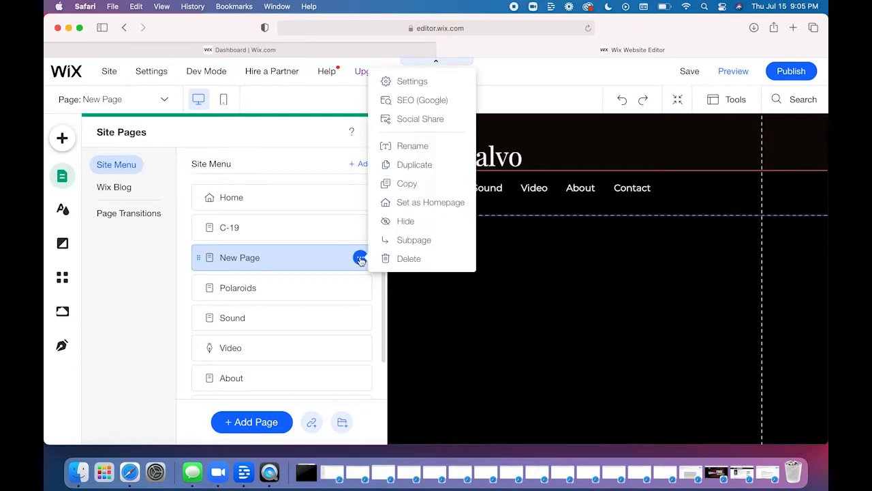
click(406, 223)
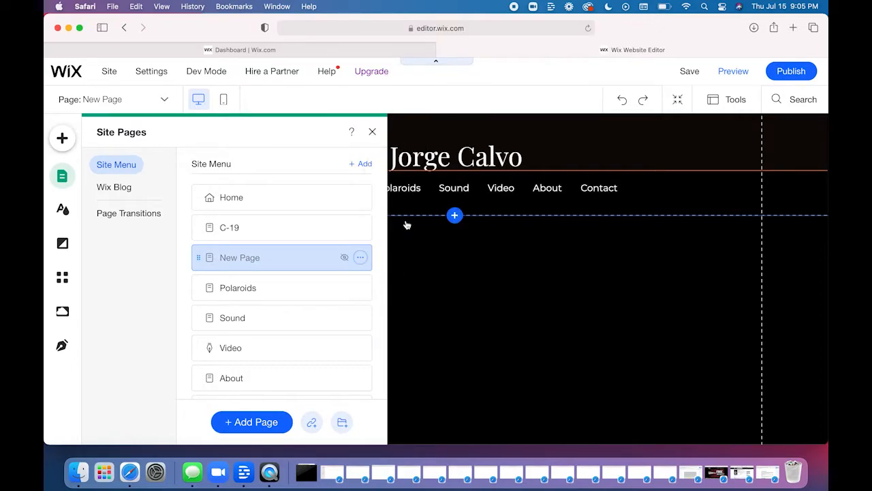
- Check the elements that can be added to the new blank page, and delete that page from the site
click(491, 289)
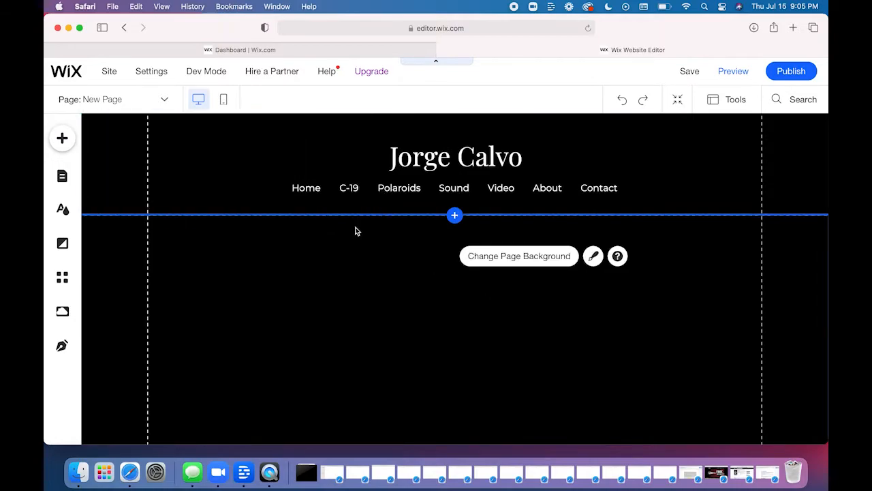
click(66, 141)
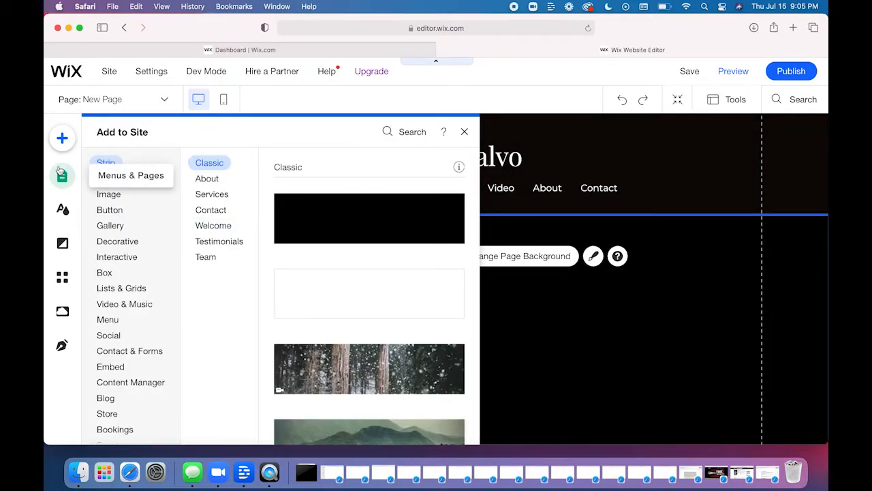
click(61, 175)
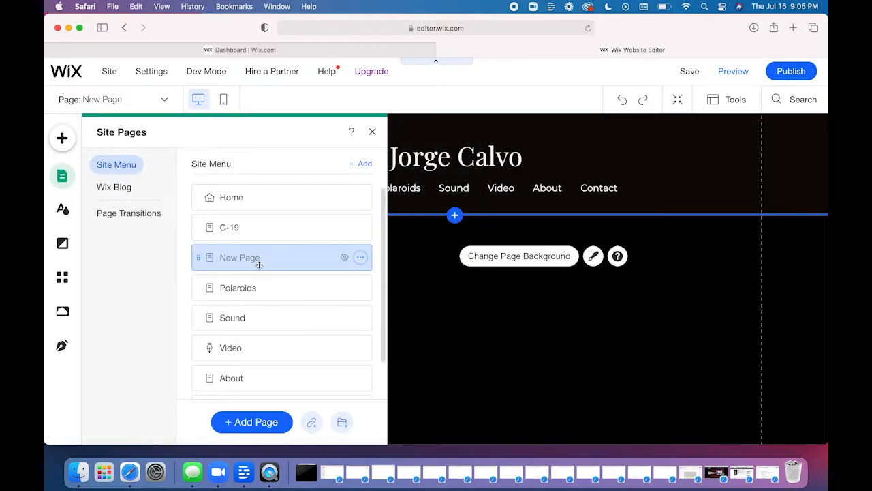
click(360, 258)
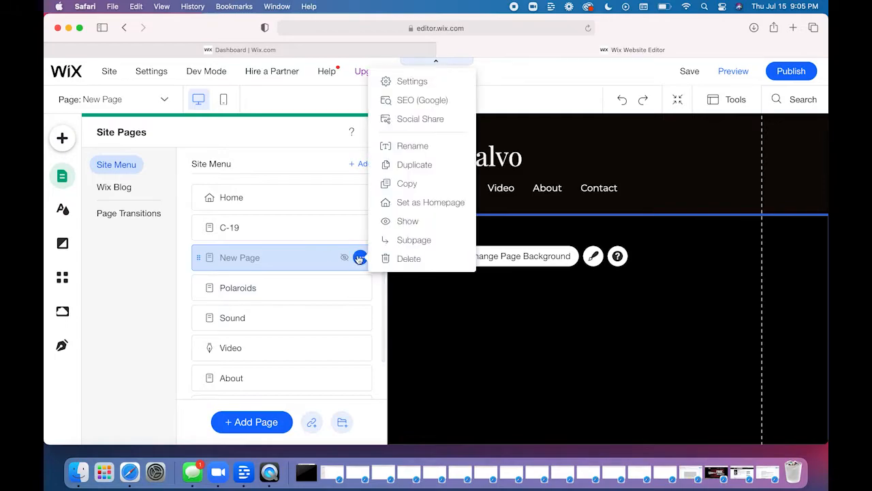
click(410, 259)
click(591, 300)
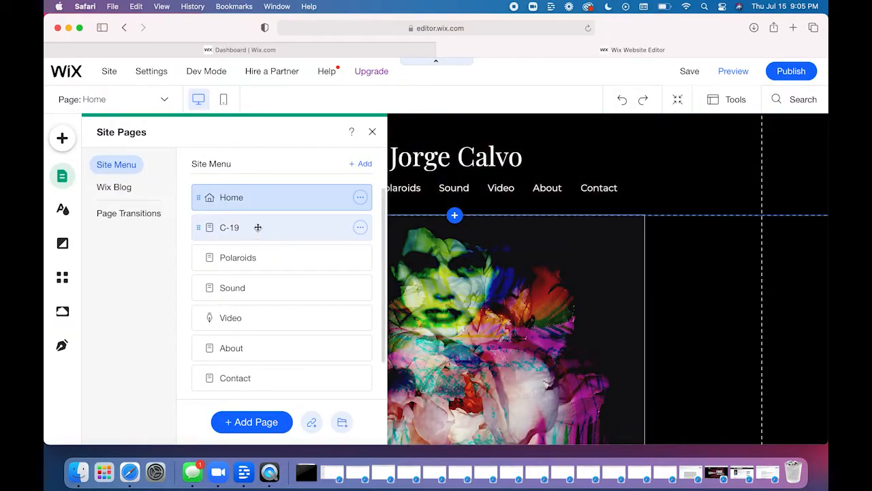
- Open the C-19 page's gallery for organizing its media, and move the fourth image to third place
click(257, 227)
click(373, 132)
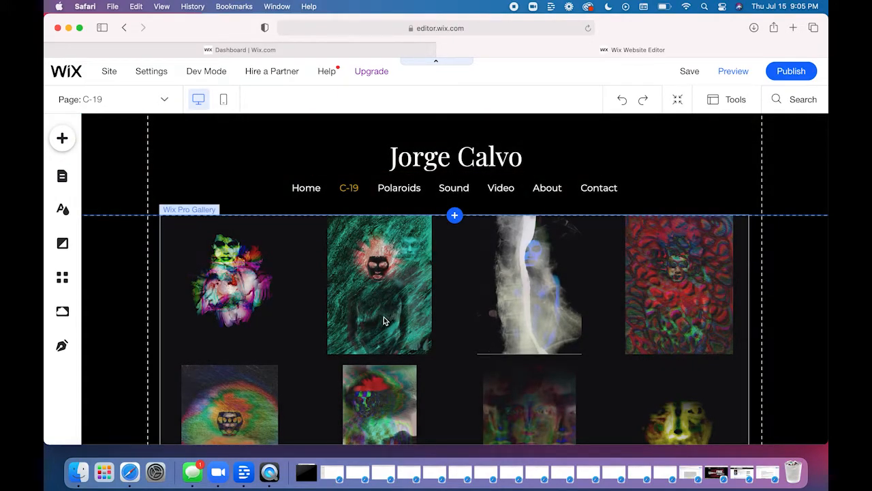
click(443, 305)
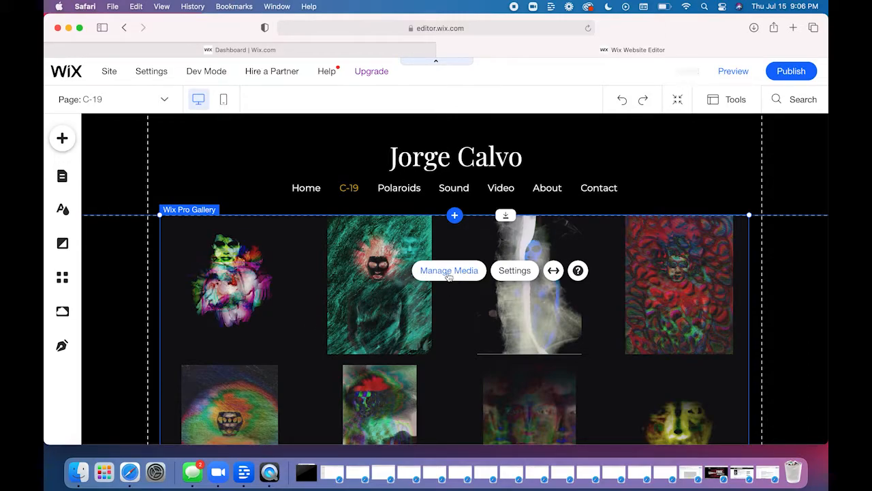
click(448, 277)
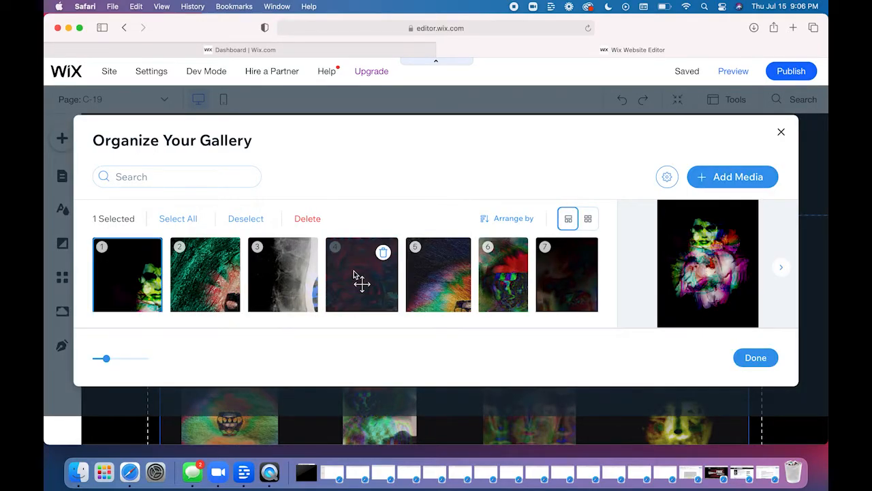
scroll(353, 273, down, 3)
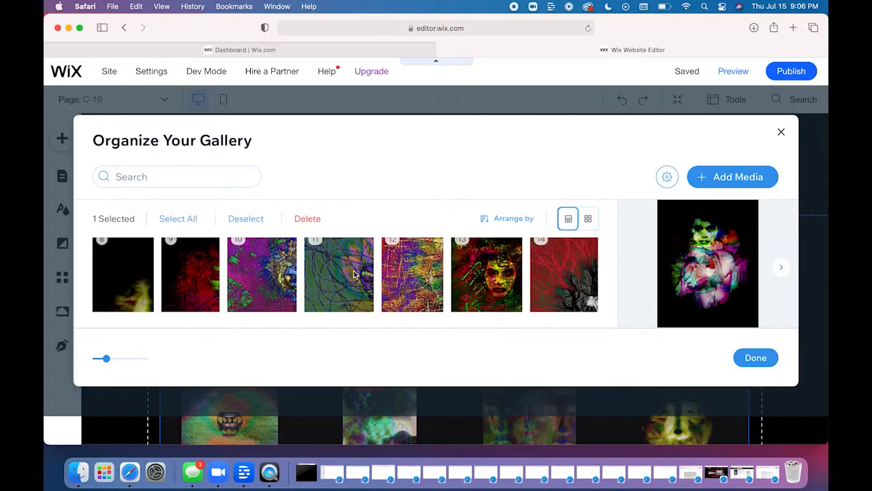
scroll(354, 273, up, 3)
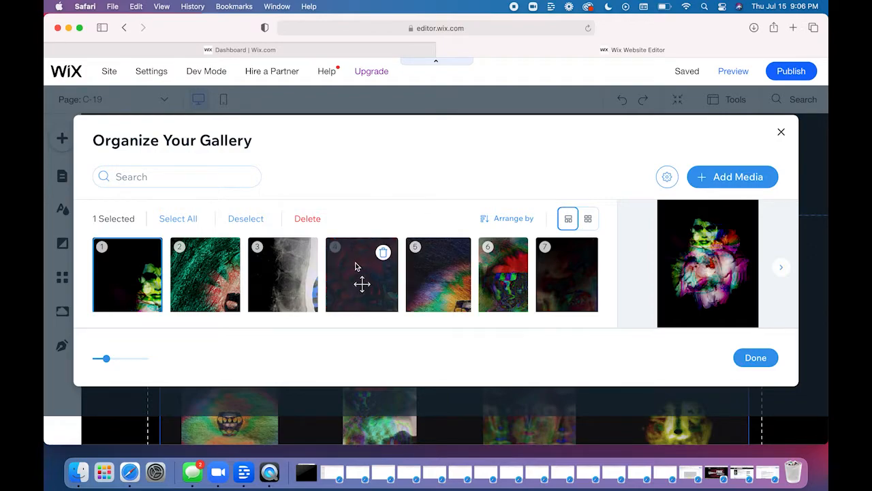
drag(361, 273, 274, 260)
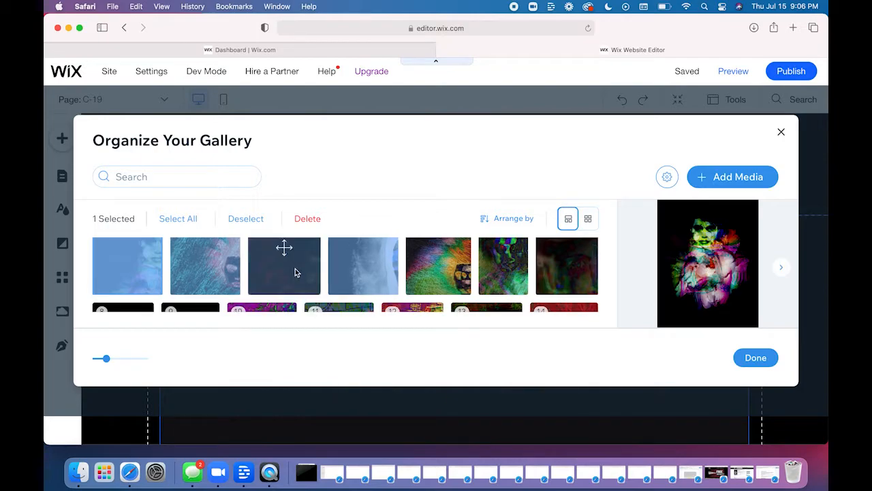
drag(389, 266, 300, 265)
- Inspect the upload sources for adding images to the C-19 gallery, and close them without uploading anything
click(724, 177)
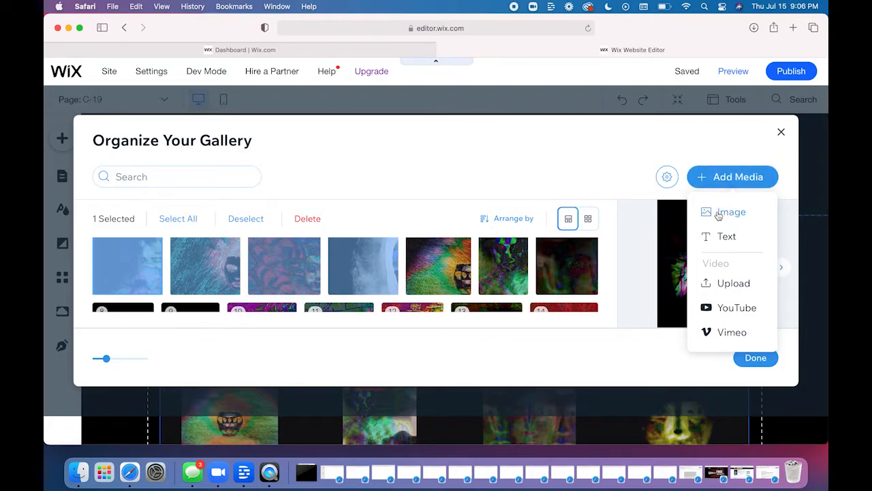
click(729, 212)
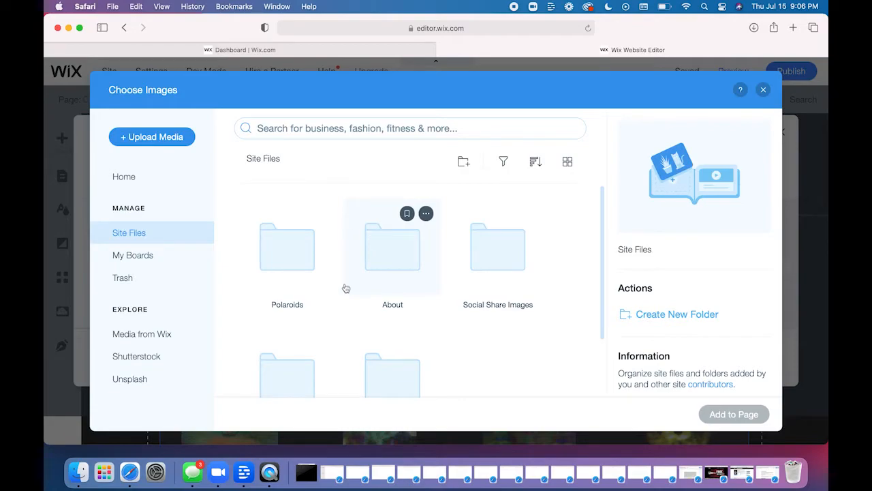
click(168, 143)
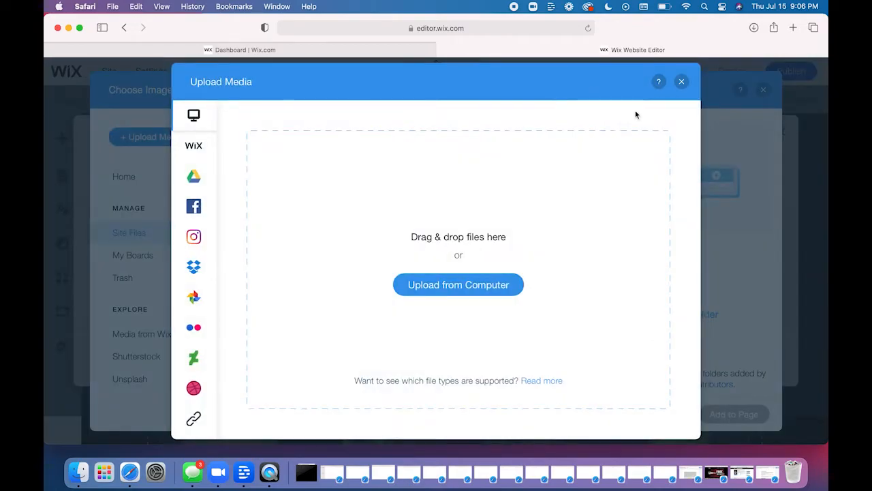
click(681, 82)
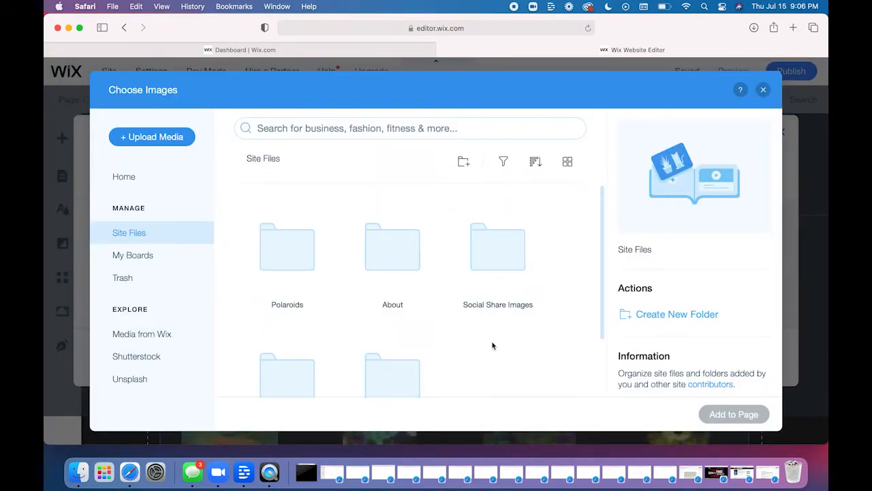
- Inspect the media types that can be added to the C-19 gallery, and open the YouTube video prompt and cancel it
click(764, 91)
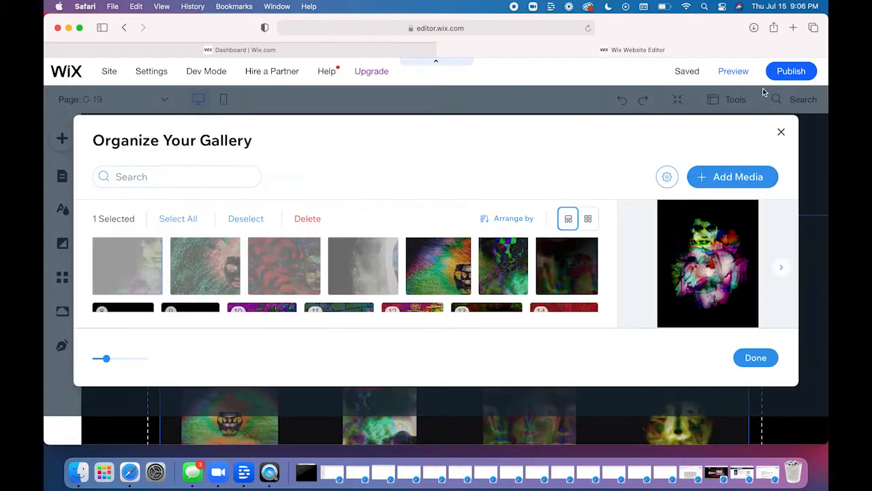
click(732, 187)
click(732, 282)
click(763, 89)
click(766, 179)
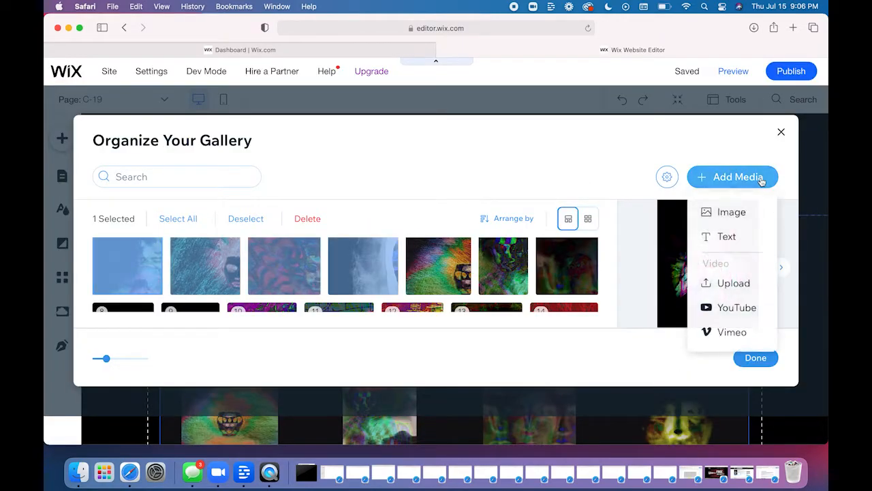
click(727, 310)
click(416, 256)
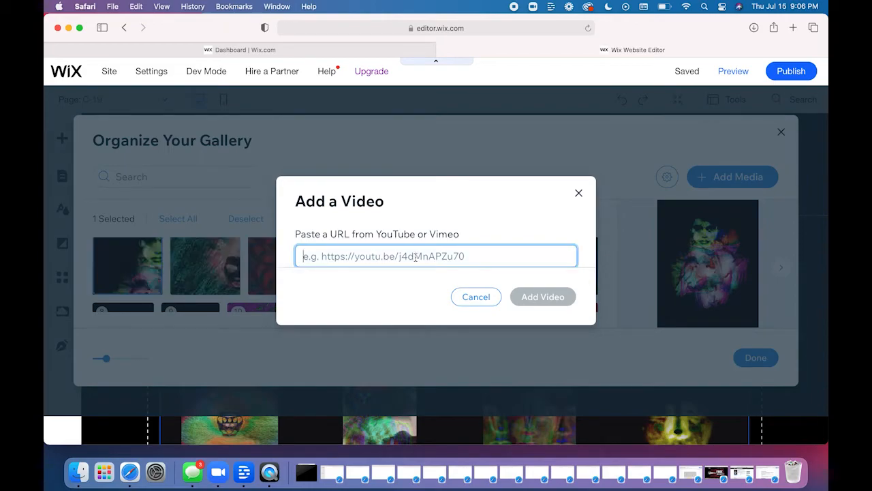
click(478, 298)
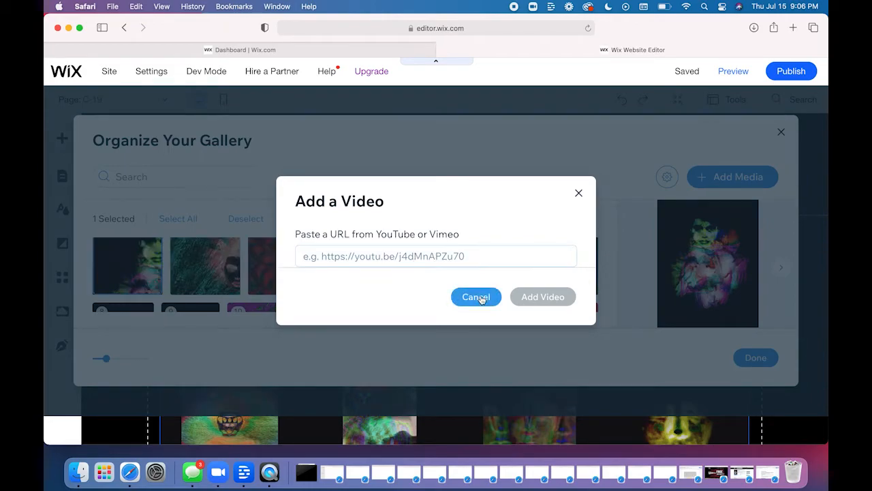
- Review the description and link fields of the first image in the C-19 gallery
scroll(622, 269, down, 5)
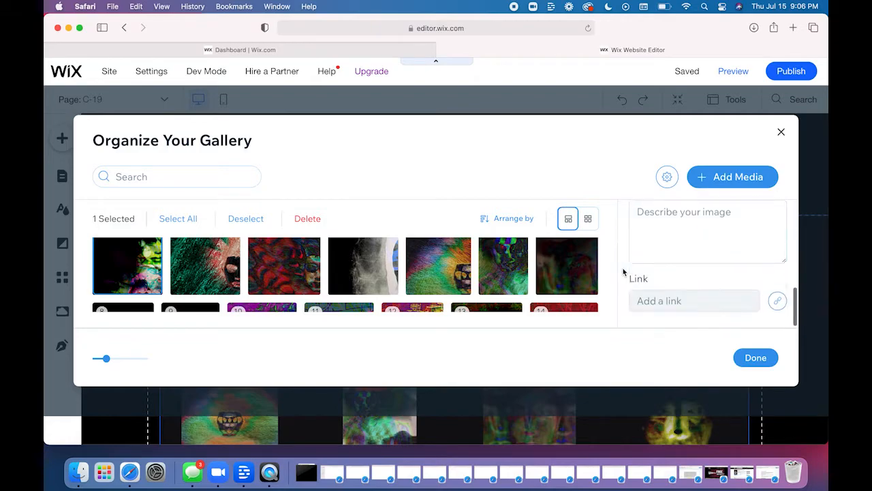
scroll(412, 267, down, 5)
scroll(412, 267, up, 10)
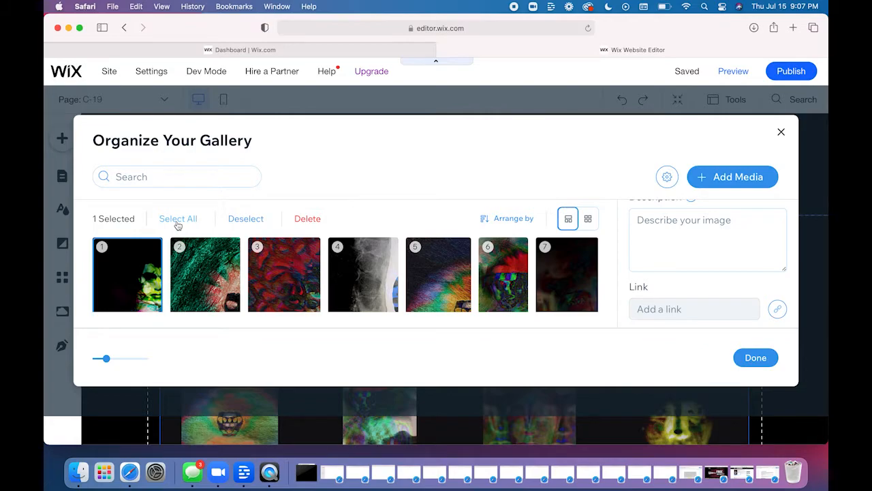
- Select all images in the gallery organizer, clear the selection, and finish organizing the gallery
click(178, 219)
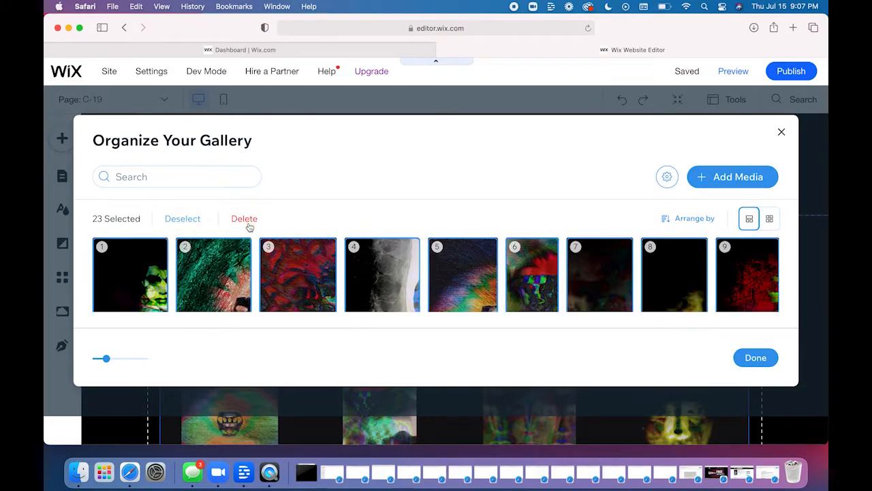
click(192, 223)
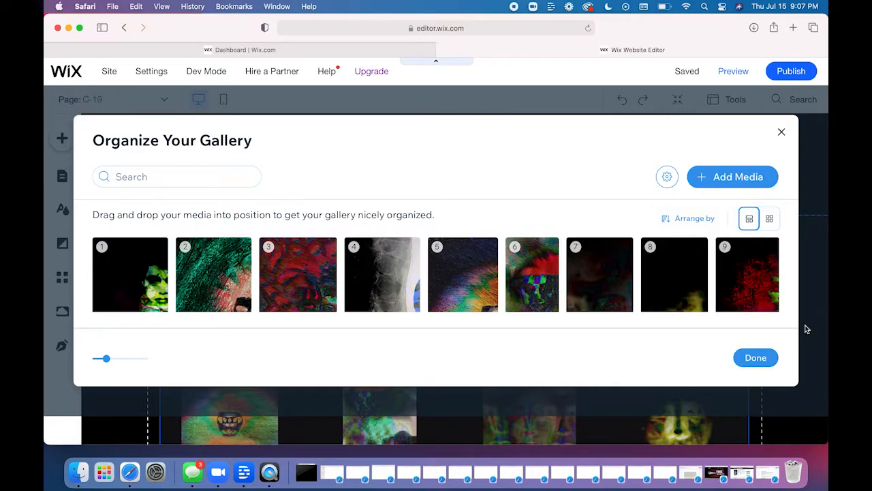
click(756, 357)
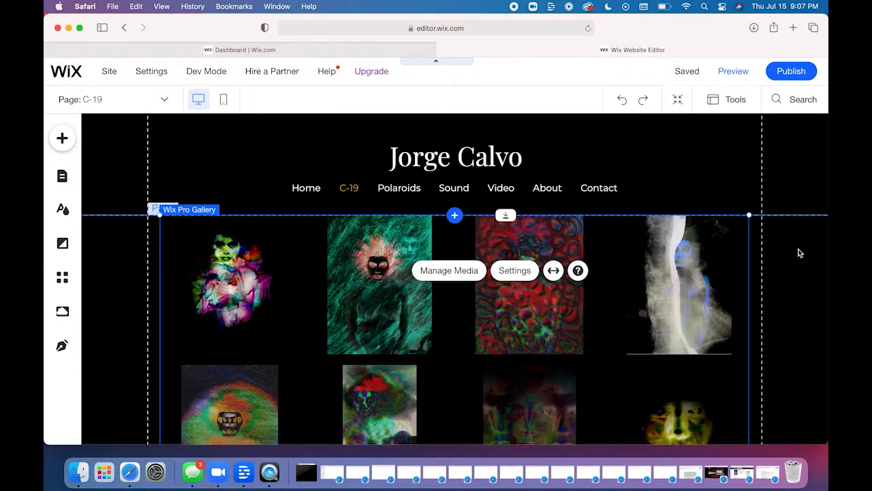
click(800, 253)
mouse_move(691, 76)
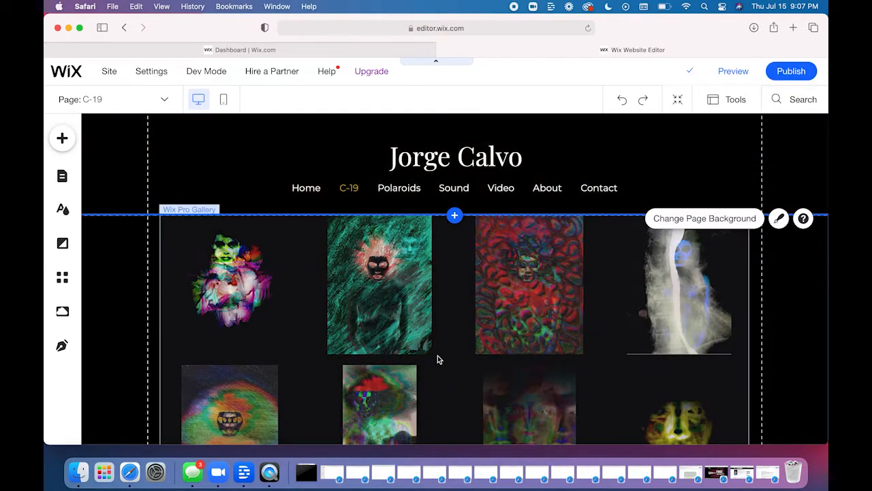
- Open the layout settings of the C-19 page's Wix Pro Gallery, with the settings window moved up so it fits on screen
click(438, 355)
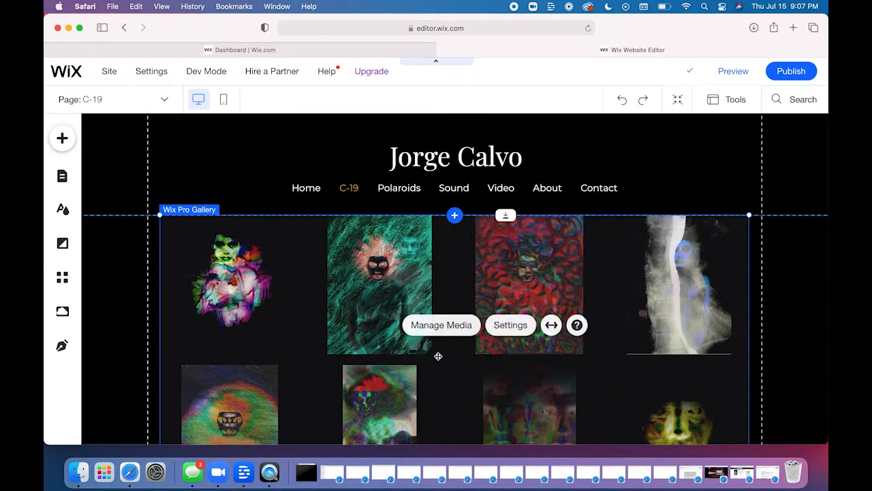
click(510, 325)
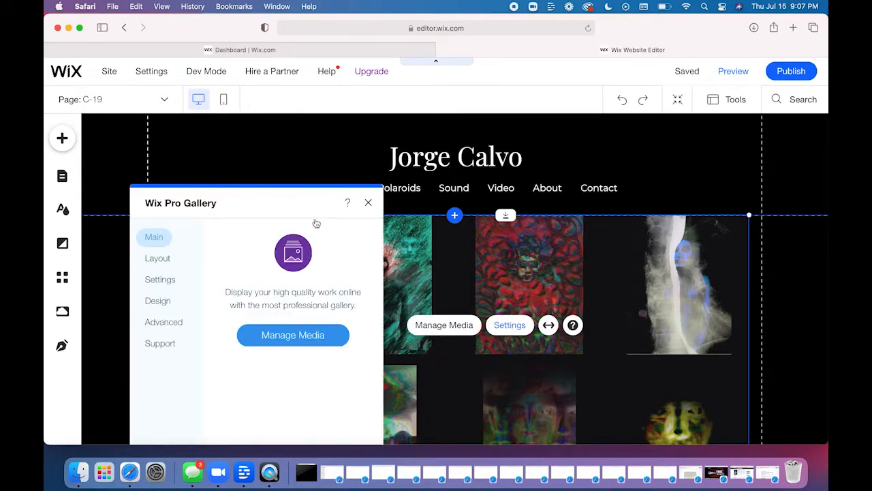
drag(260, 204, 262, 140)
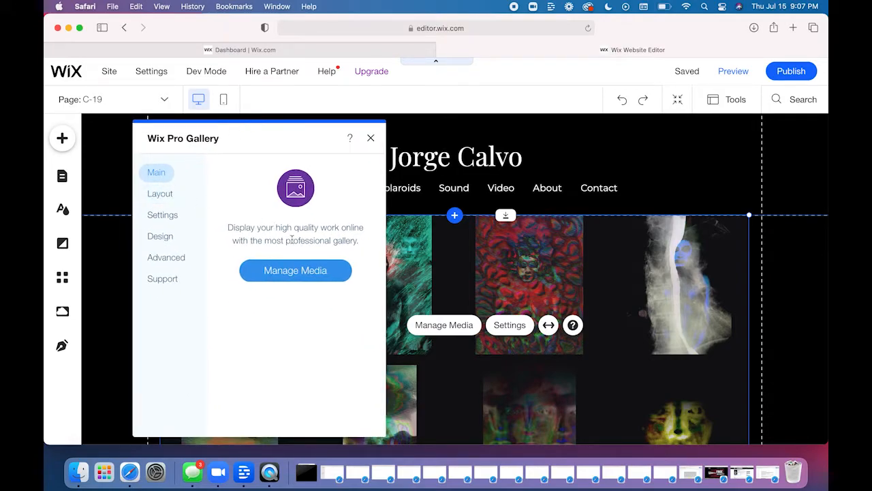
click(168, 196)
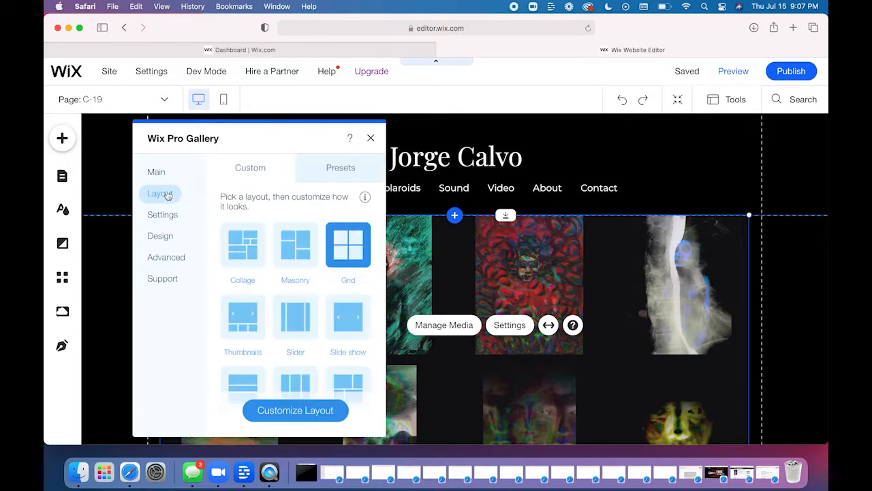
- Try the Collage, Thumbnails and Slide show layouts on the gallery, and return it to Grid
click(245, 249)
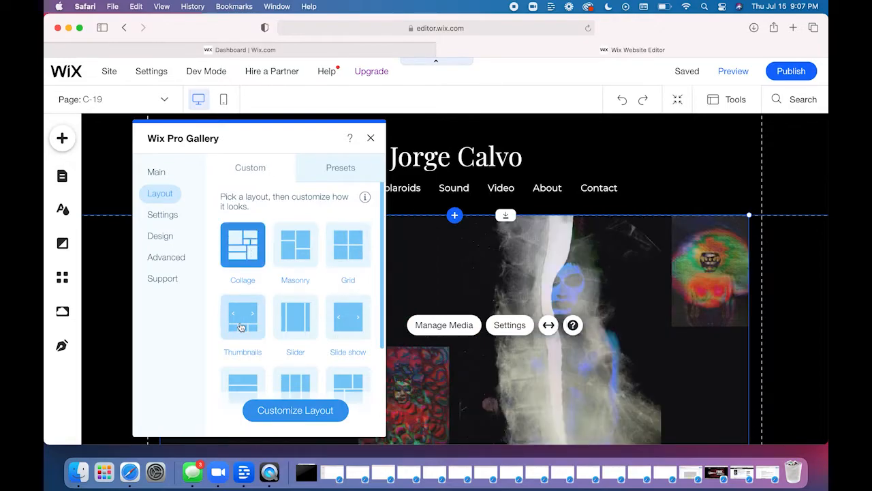
click(237, 330)
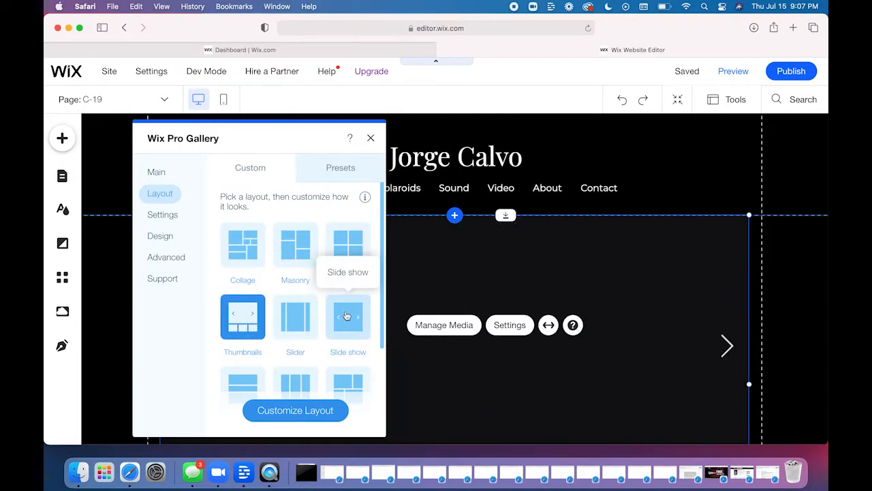
click(346, 310)
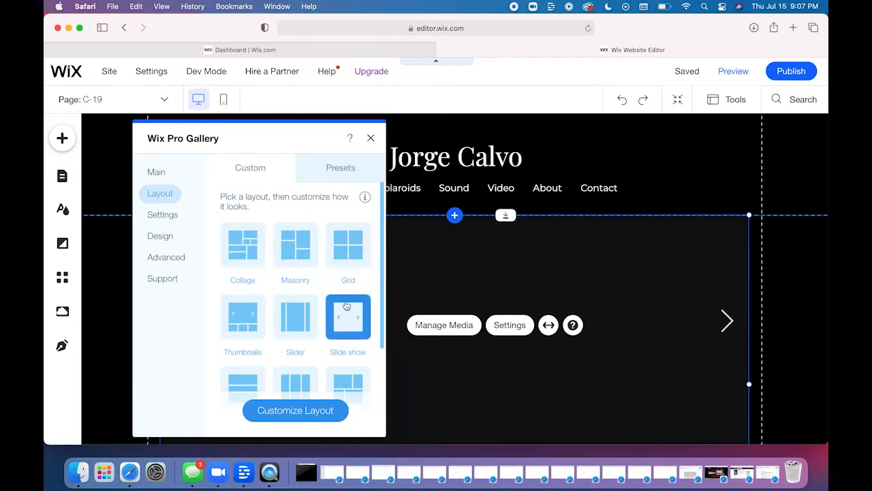
click(345, 248)
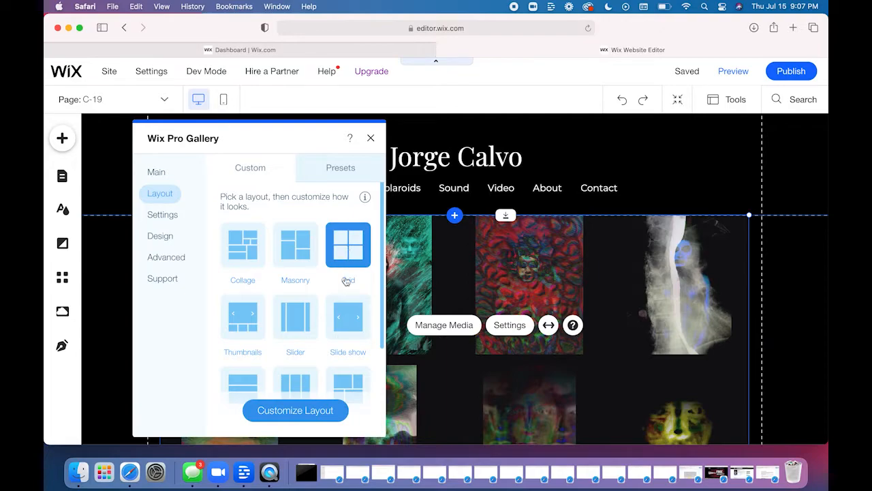
- Open the Grid layout's customization options, try Crop for thumbnail resizing, and set it back to Fit
click(288, 410)
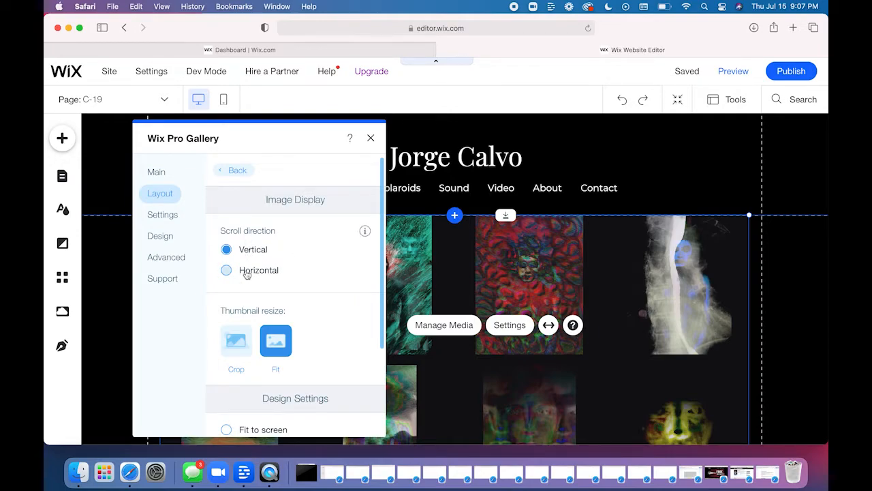
scroll(318, 283, down, 2)
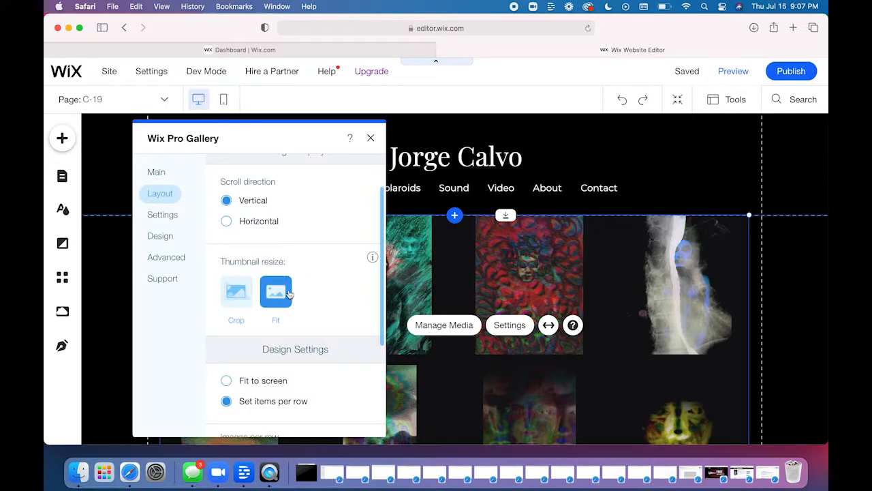
click(238, 298)
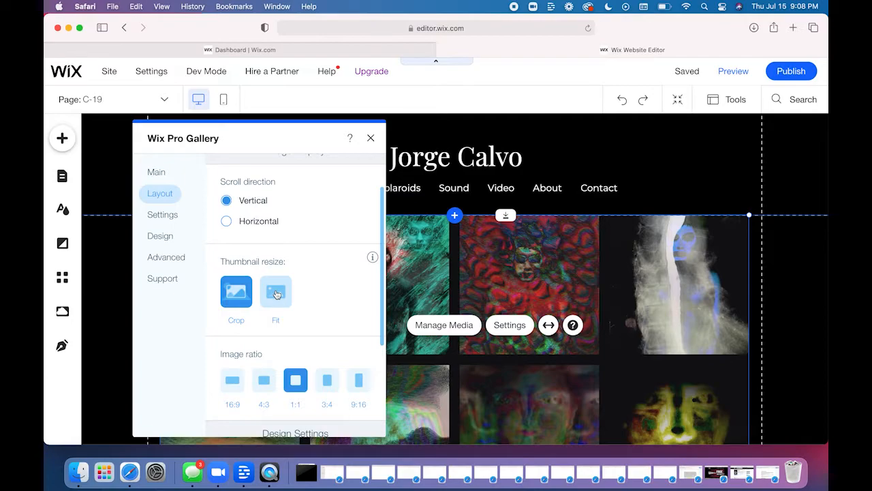
click(276, 294)
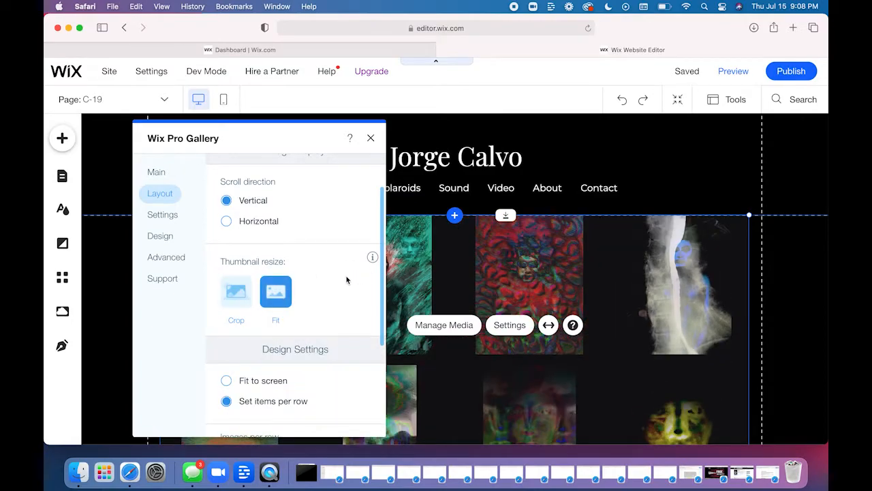
- Try 5 images per row in the gallery grid, and set the number back to 4
scroll(346, 279, down, 2)
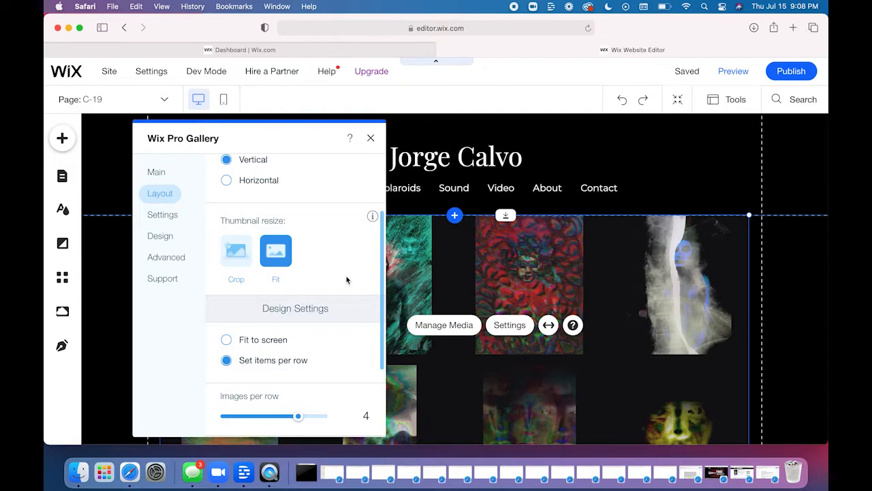
scroll(346, 279, down, 3)
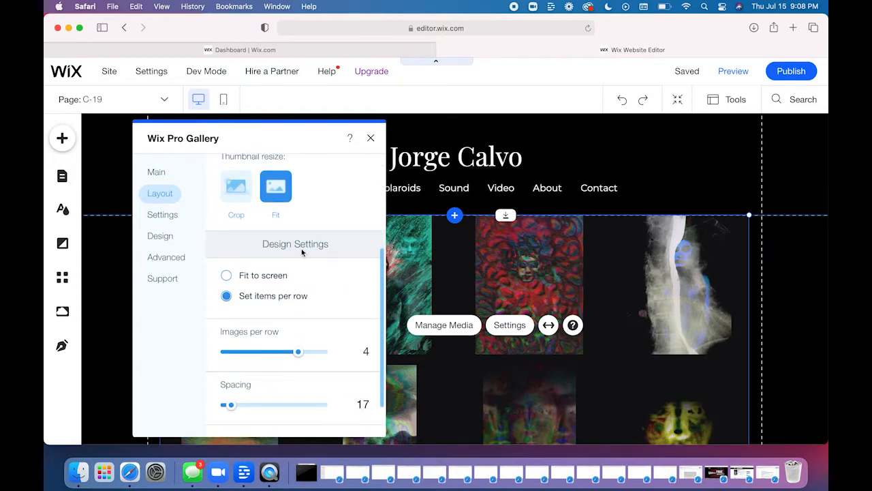
scroll(301, 252, down, 2)
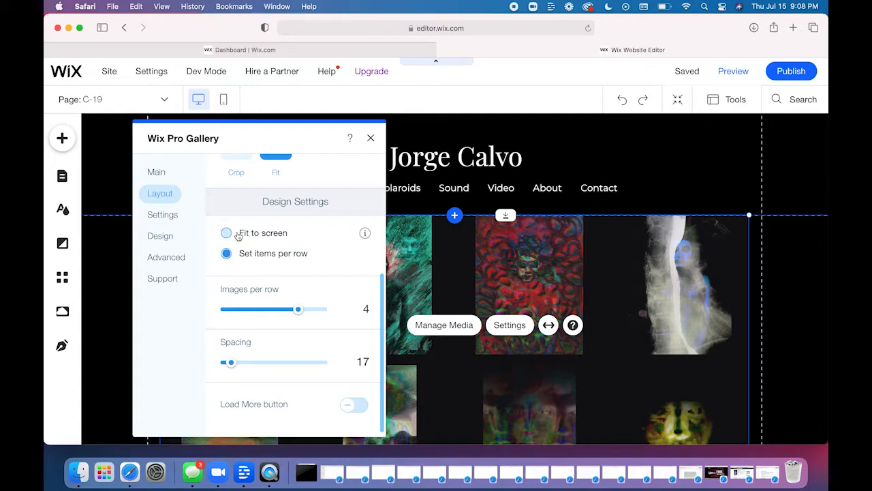
click(364, 314)
key(BackSpace)
text(5)
key(Return)
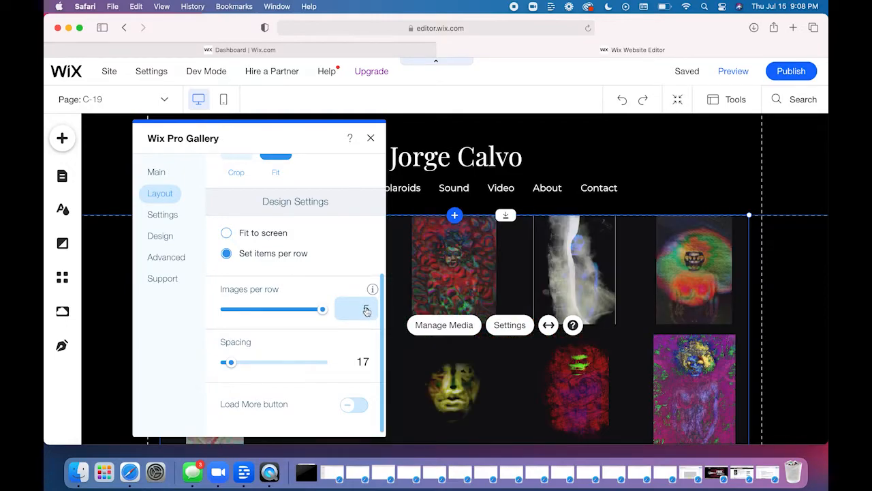
click(366, 309)
key(BackSpace)
text(4)
key(Return)
- Try a spacing of 5 between the gallery images, and set the spacing back to 17
click(365, 363)
key(BackSpace)
key(BackSpace)
text(5)
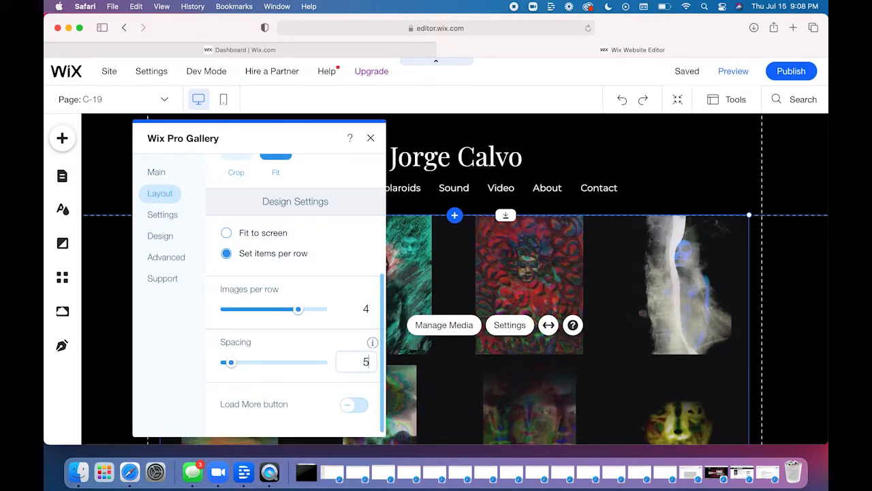
key(Return)
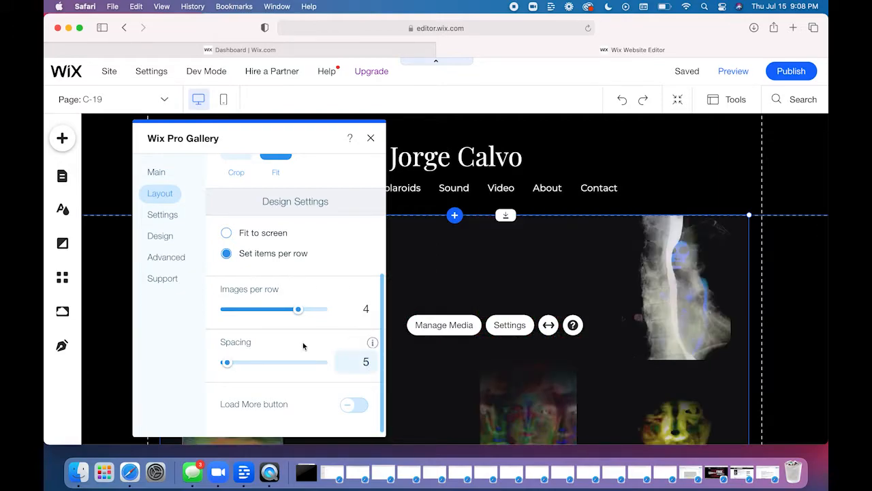
click(360, 366)
key(BackSpace)
text(17)
key(Return)
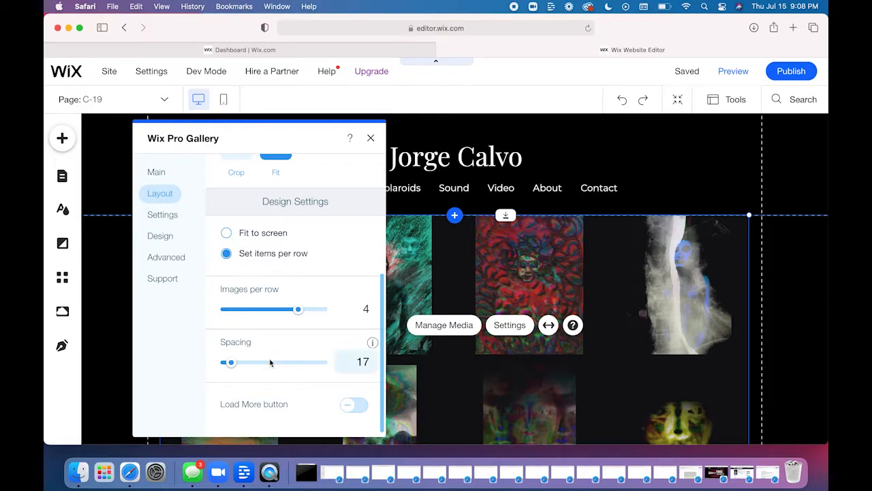
- Review the gallery's options for clicking on an item, and examine its Overlay & Icons design settings
click(163, 215)
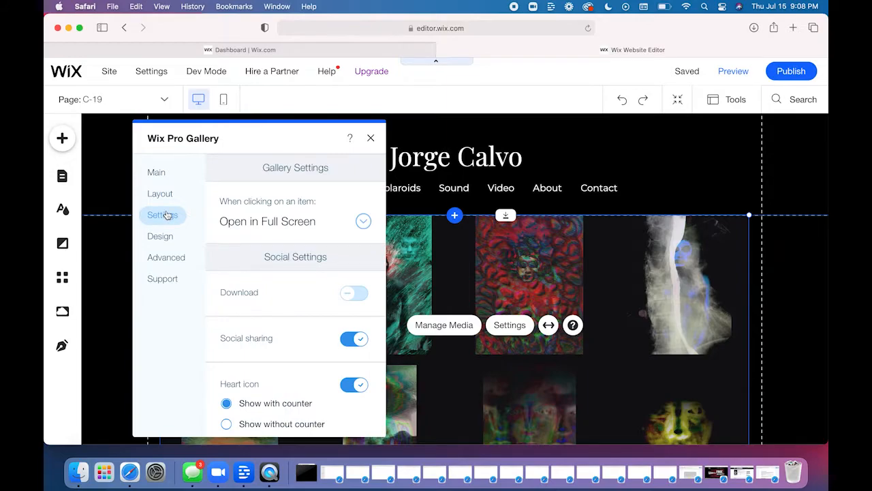
click(305, 227)
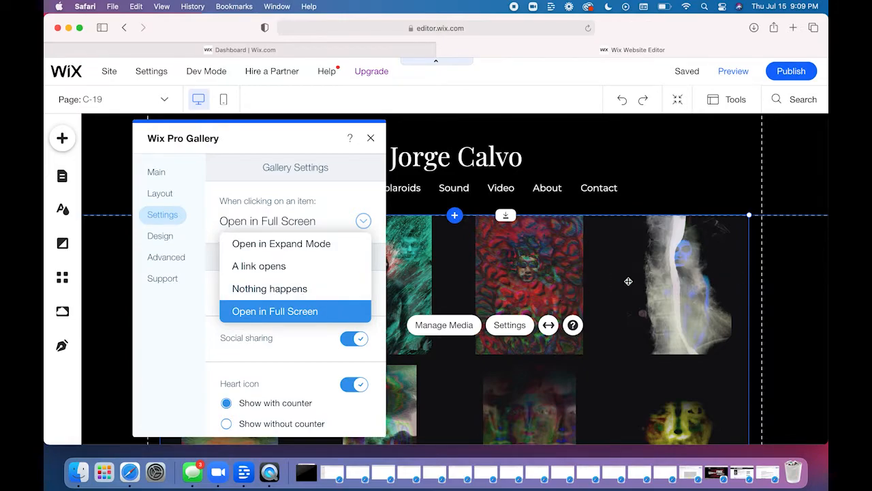
click(211, 285)
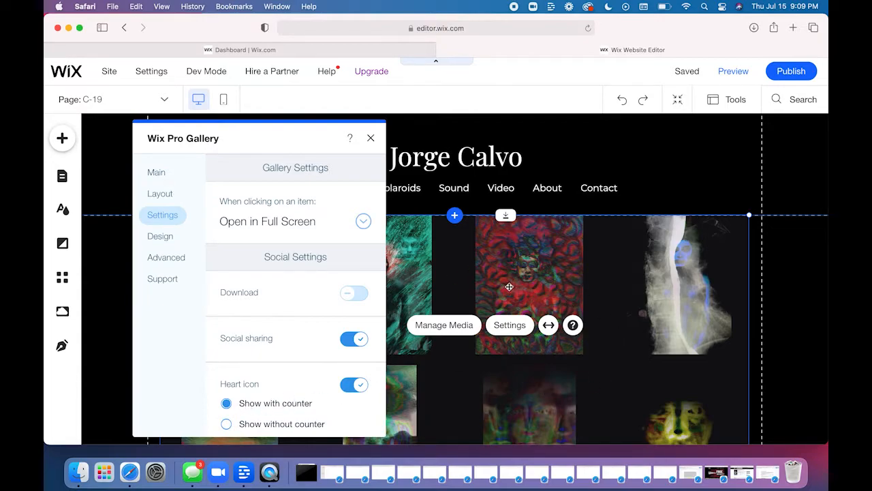
click(159, 243)
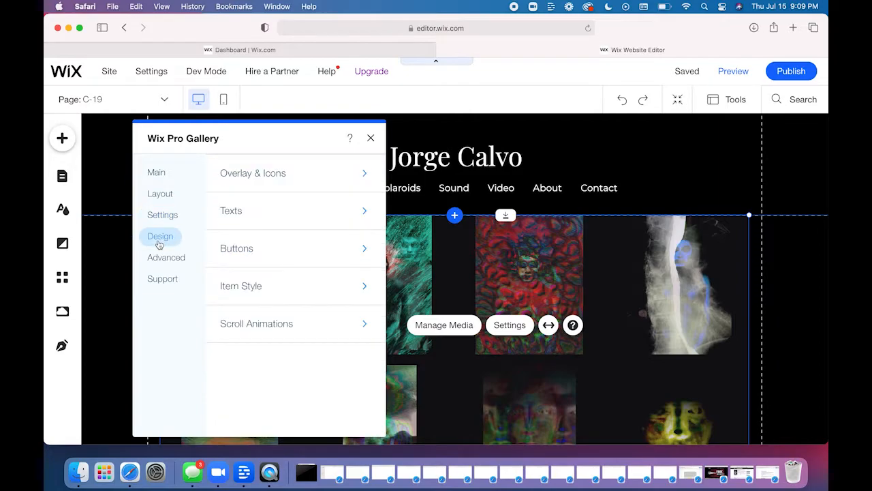
click(318, 178)
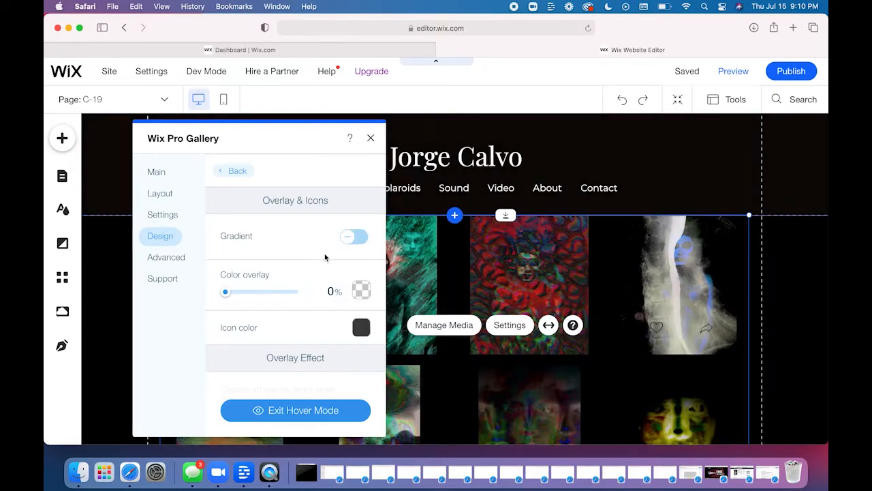
- Review the gallery's Texts and Buttons design settings, including the title and description display and the custom button option
click(234, 171)
click(284, 219)
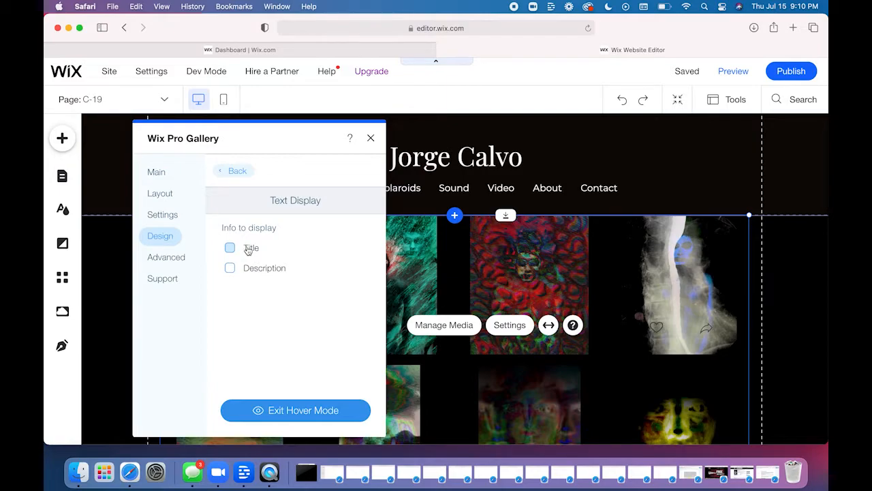
click(224, 171)
click(271, 255)
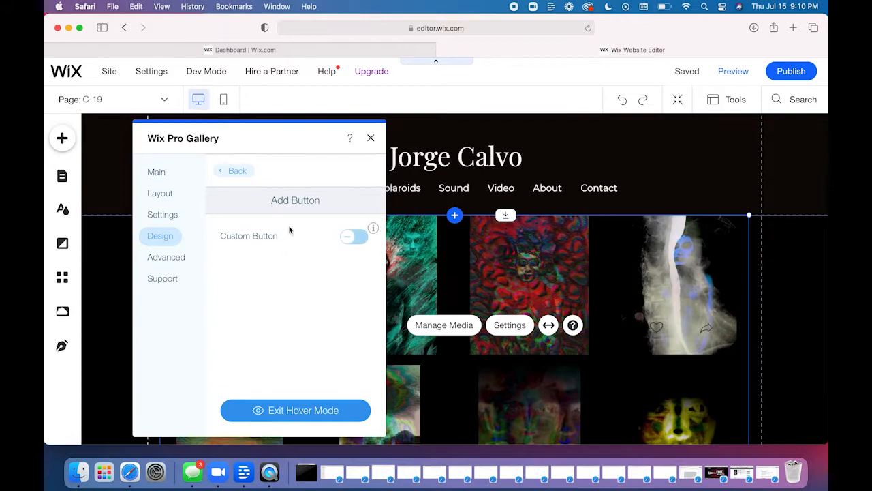
click(240, 171)
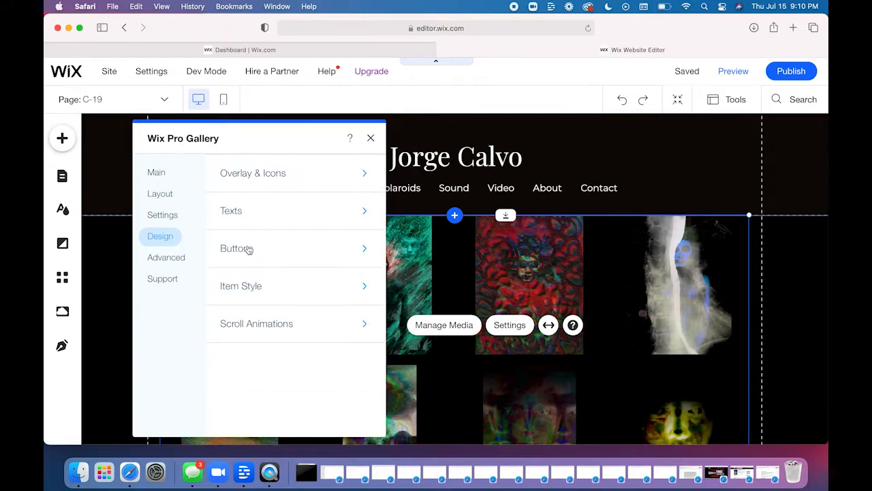
- Examine the gallery's Item Style hover effects and image loading options, and open its Advanced settings
click(256, 287)
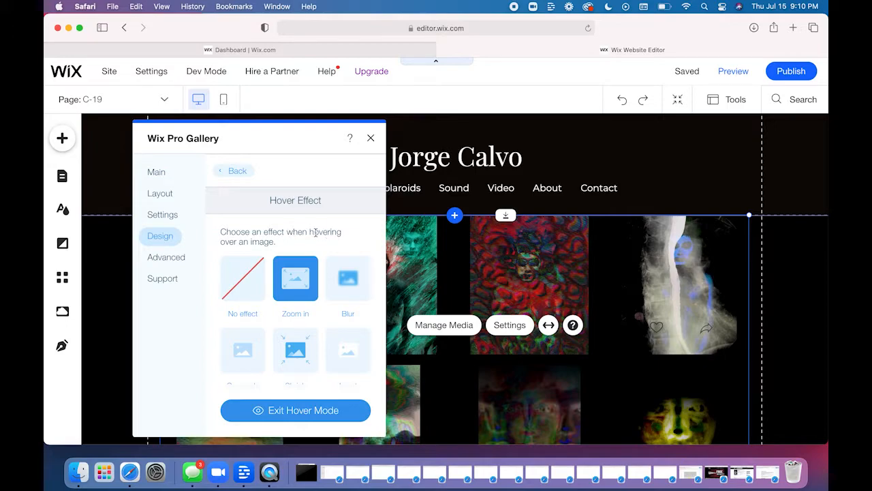
scroll(316, 233, down, 2)
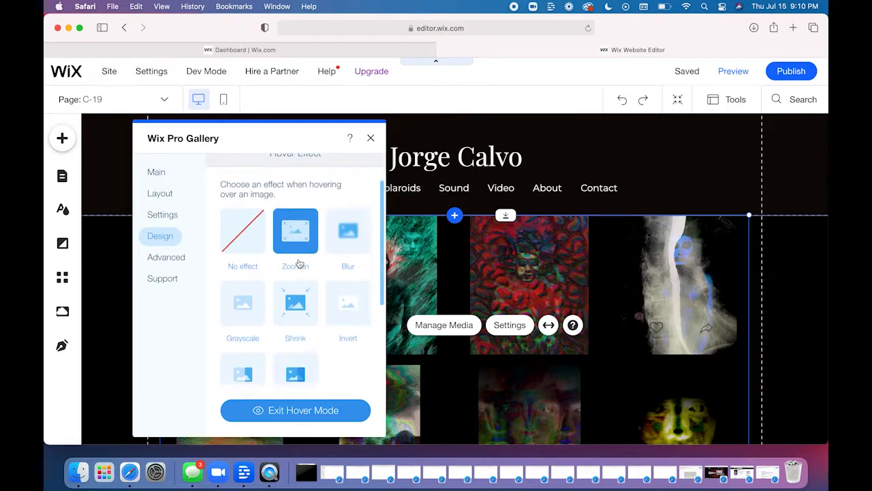
scroll(298, 263, down, 2)
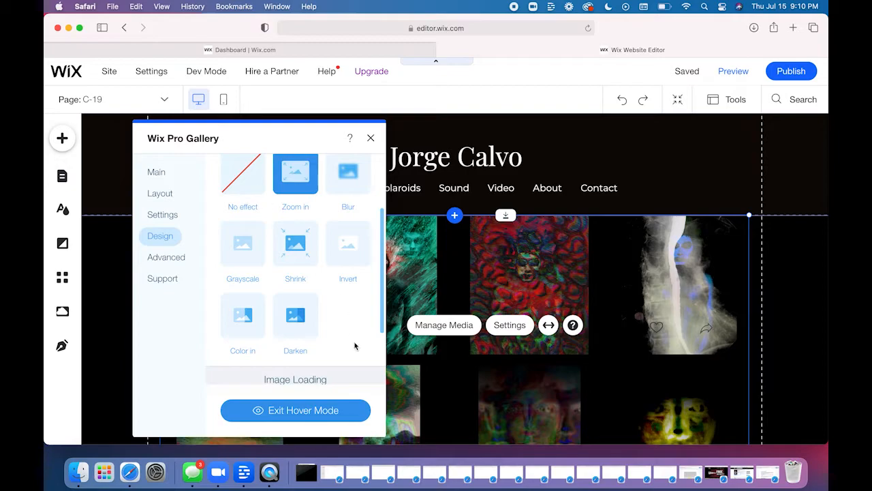
scroll(355, 327, down, 3)
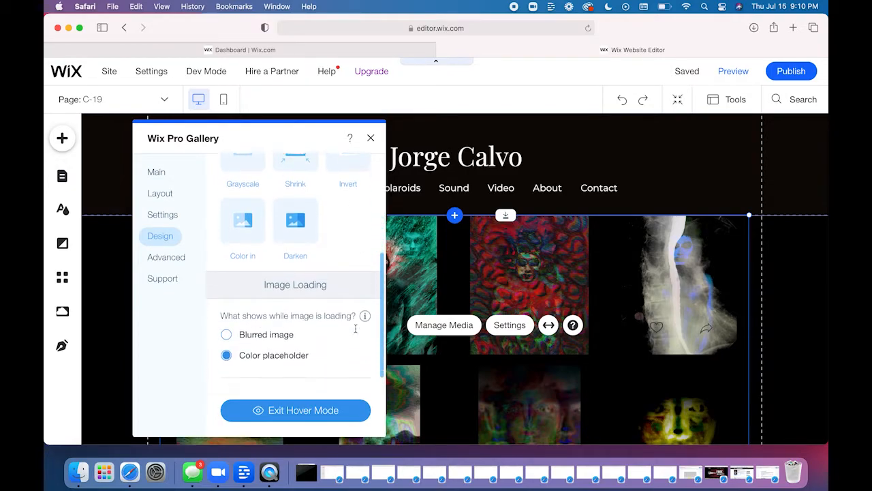
scroll(355, 328, down, 1)
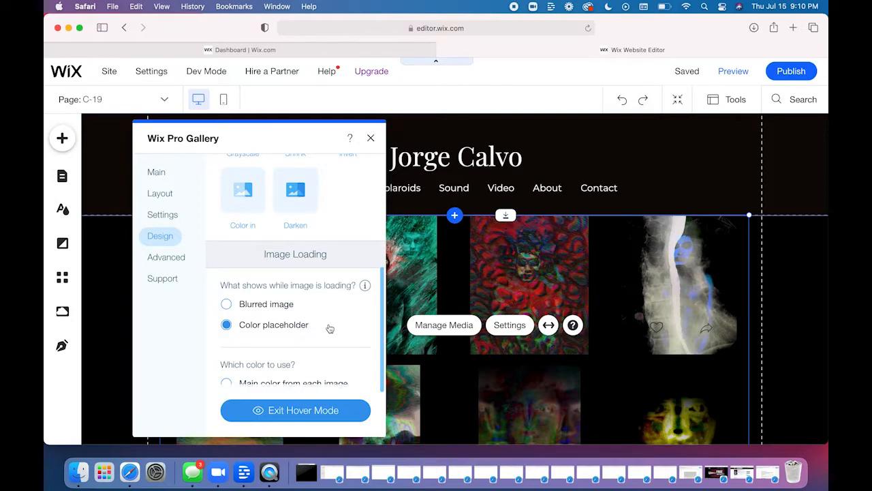
scroll(330, 327, down, 1)
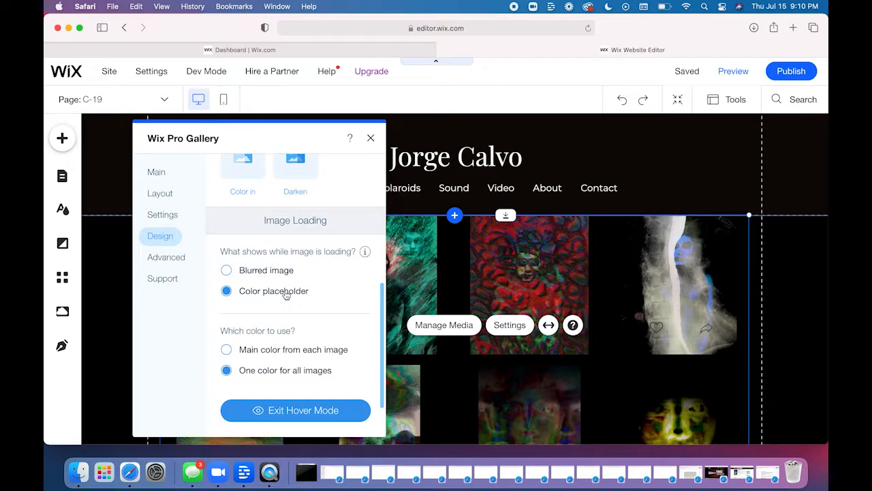
scroll(347, 302, down, 2)
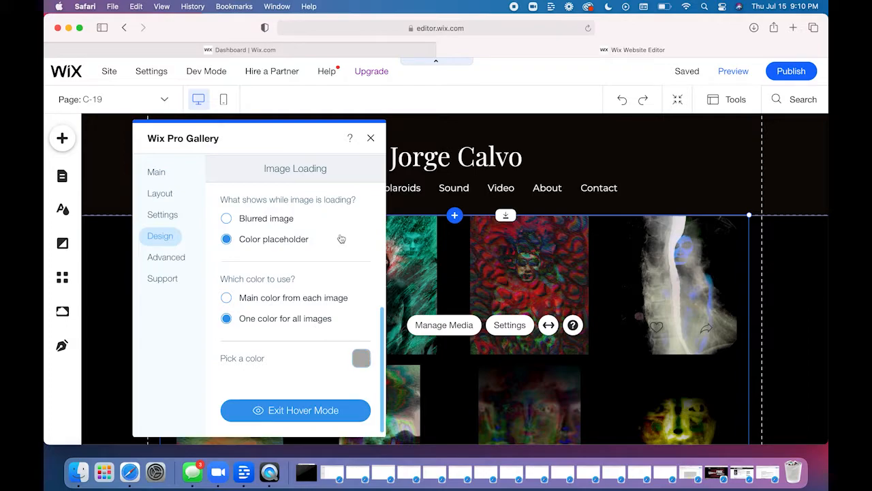
click(178, 258)
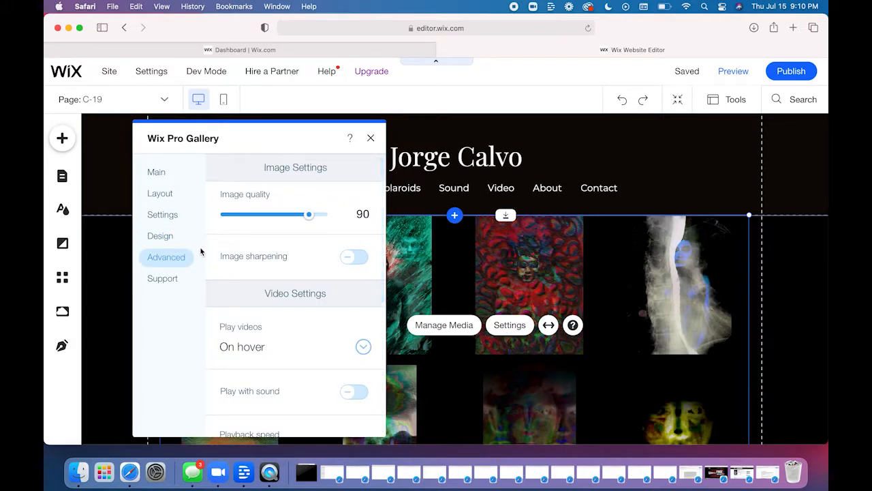
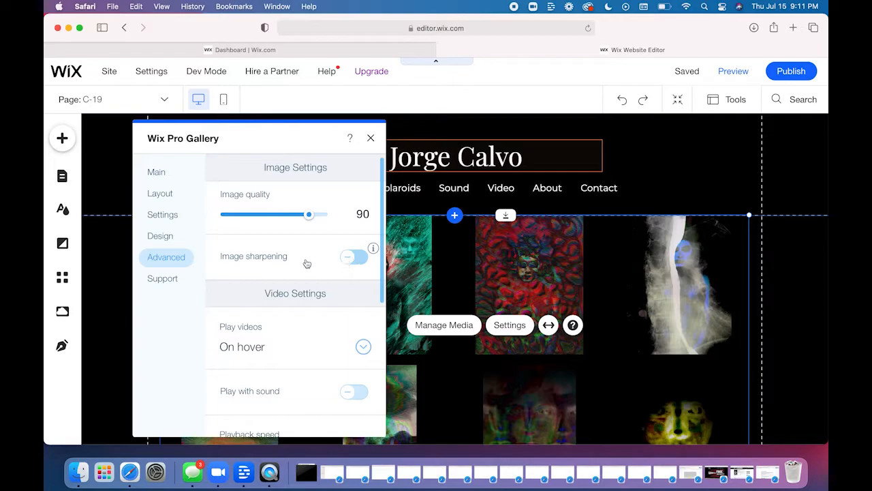
- Examine the image and video options in the gallery's Advanced settings, including the choices for Play videos
scroll(304, 261, down, 1)
scroll(294, 318, down, 1)
scroll(294, 318, down, 2)
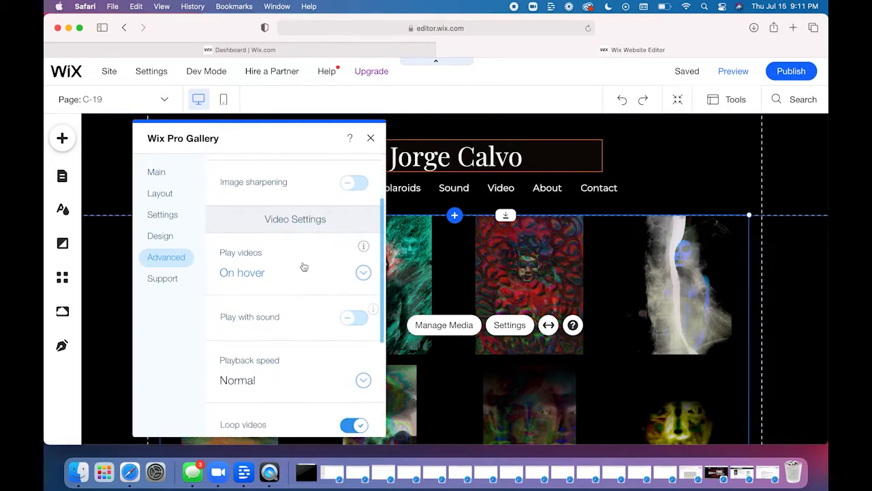
scroll(305, 267, down, 1)
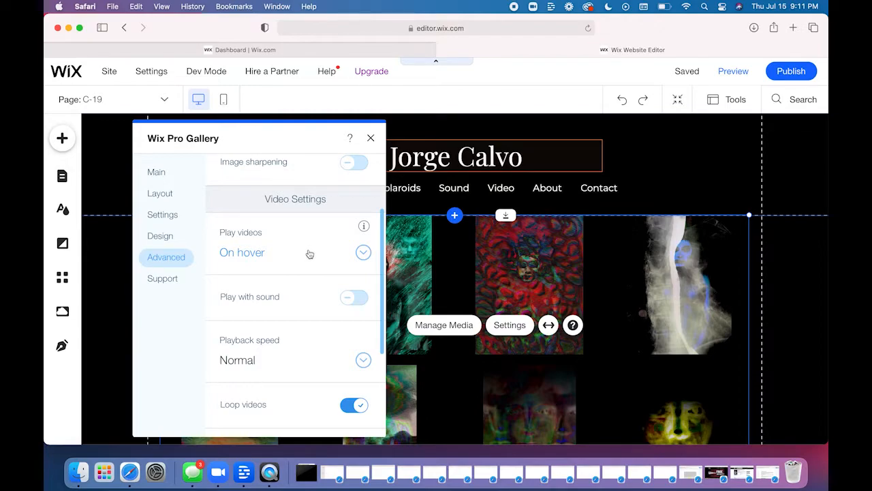
scroll(309, 254, down, 1)
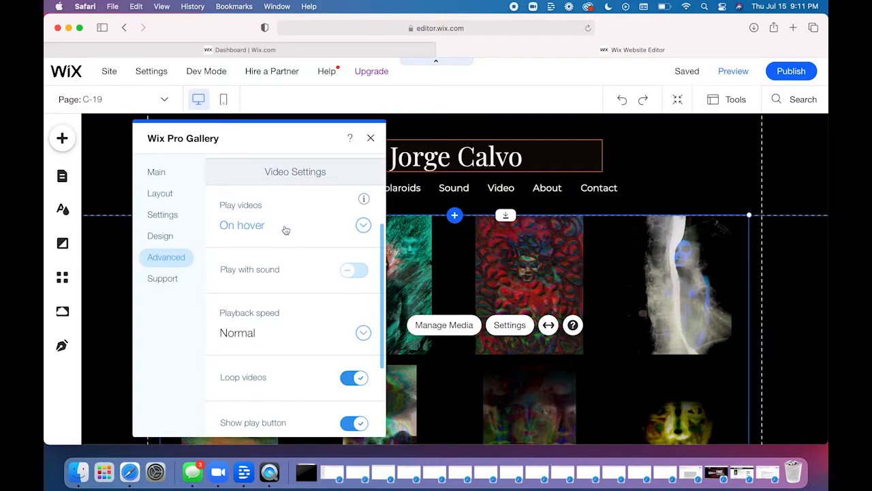
click(286, 225)
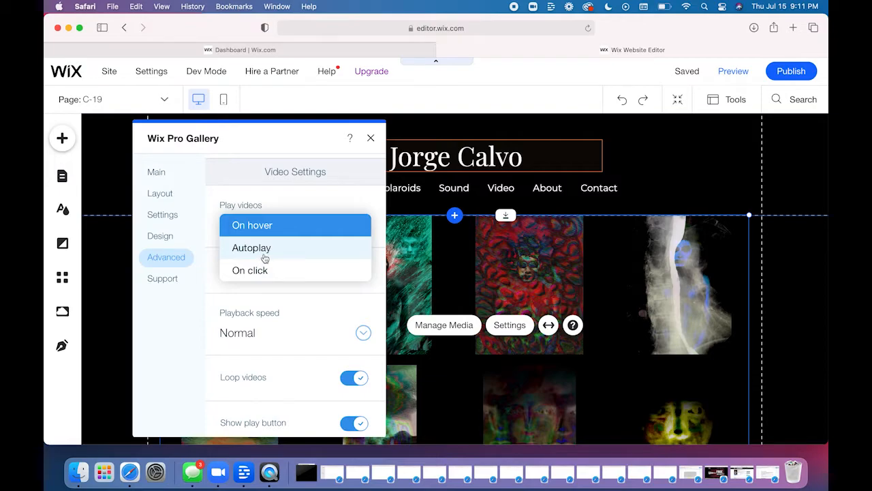
click(208, 270)
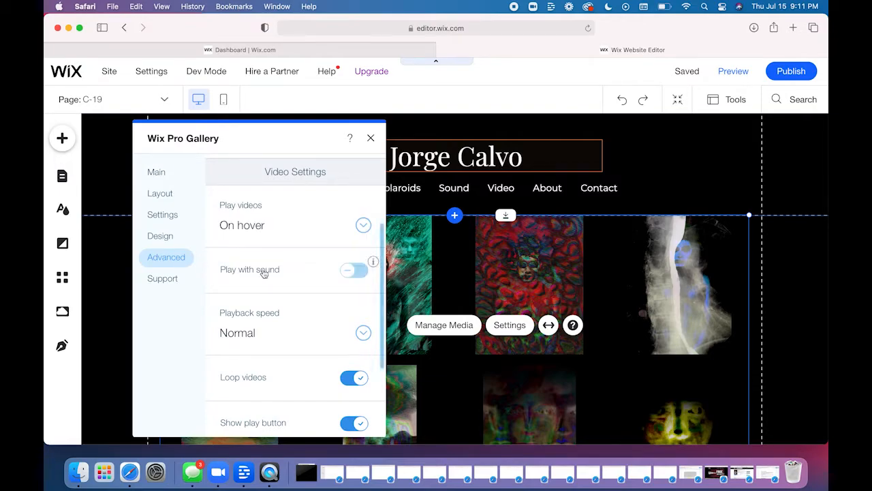
- Review the gallery's Playback speed choices and its Gallery direction options
click(280, 337)
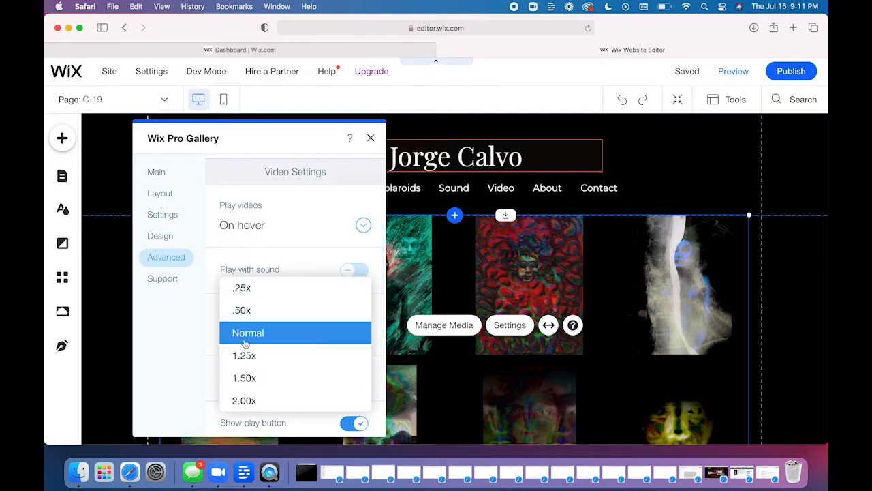
click(209, 331)
scroll(209, 324, down, 3)
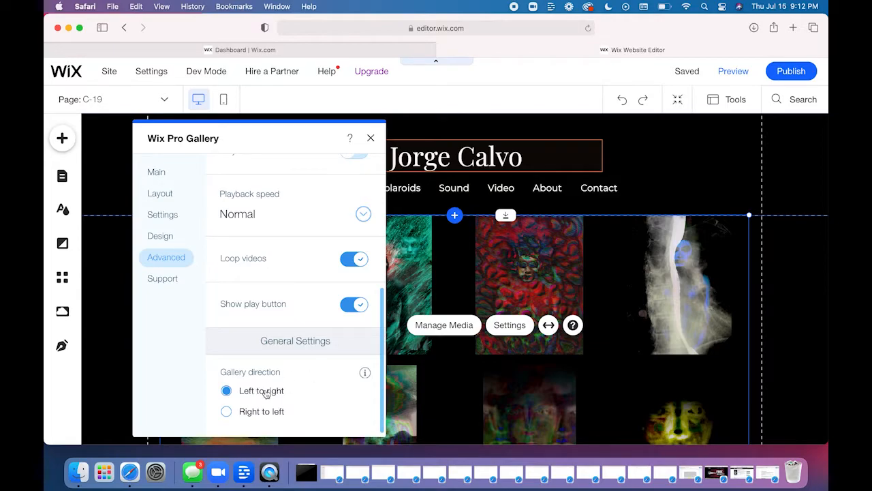
- Review the gallery's Support section, open its Go to Support page, and look through the Pro Gallery help articles
click(163, 279)
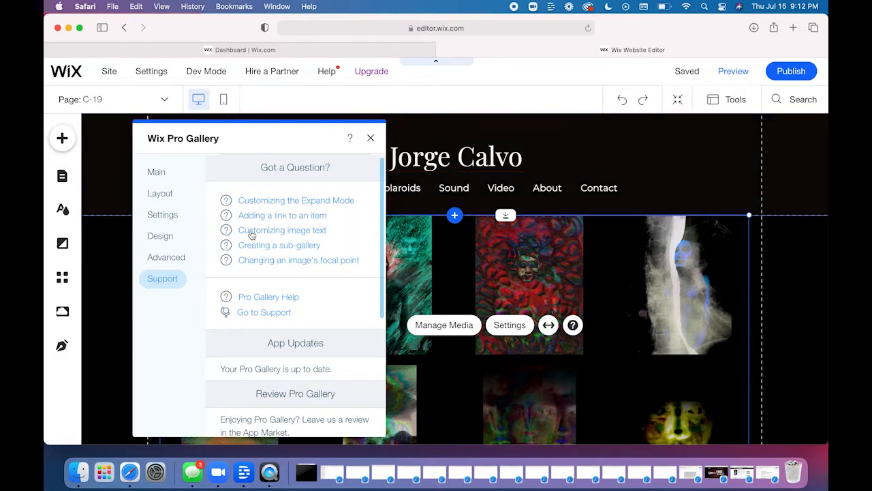
scroll(274, 347, down, 7)
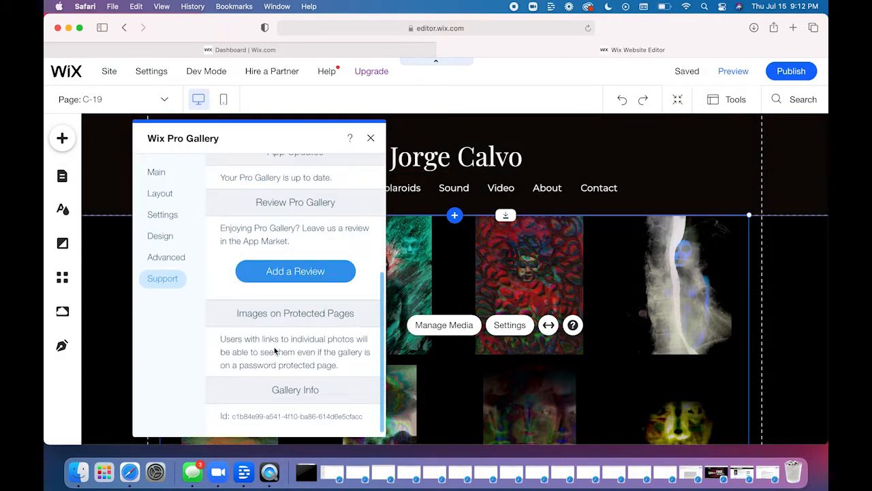
scroll(274, 349, up, 5)
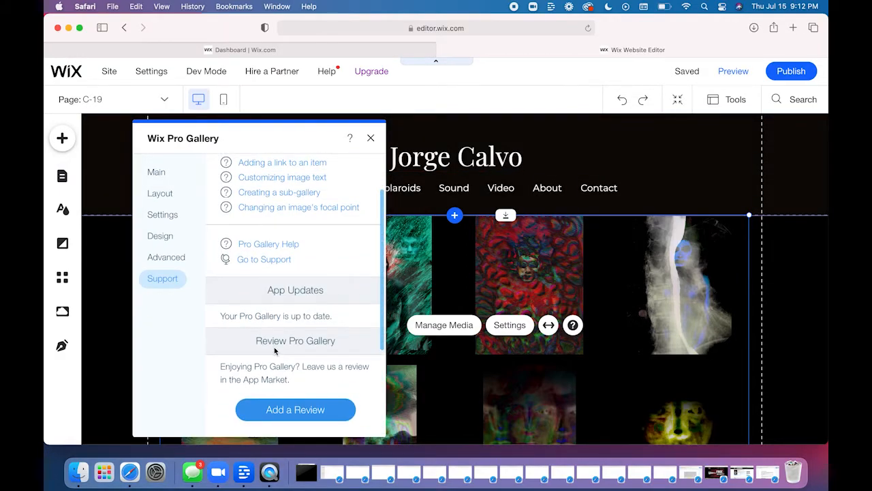
click(263, 259)
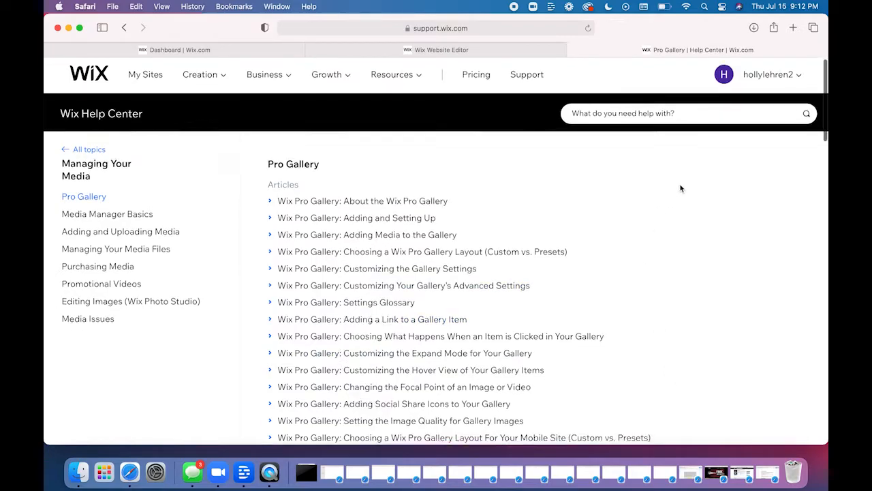
scroll(680, 188, down, 20)
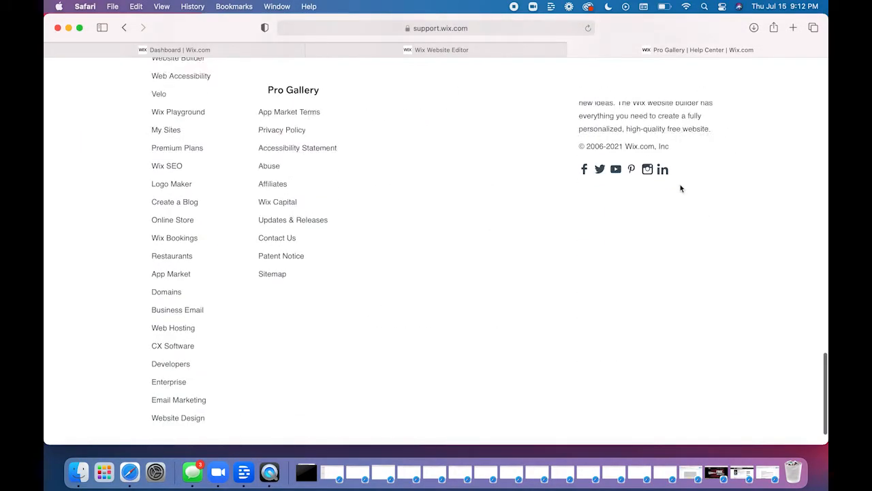
scroll(680, 188, up, 20)
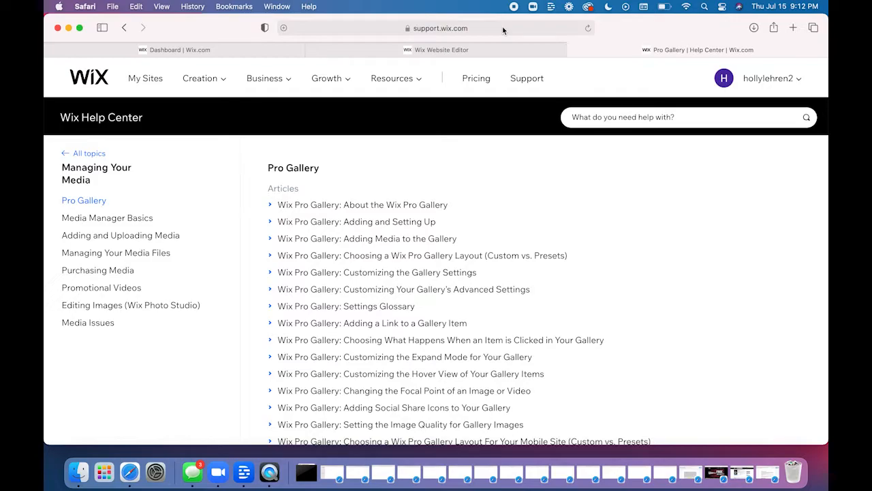
- Search the web for "wix talk to agent" and open the article on chatting with a Customer Care Expert for support
click(503, 29)
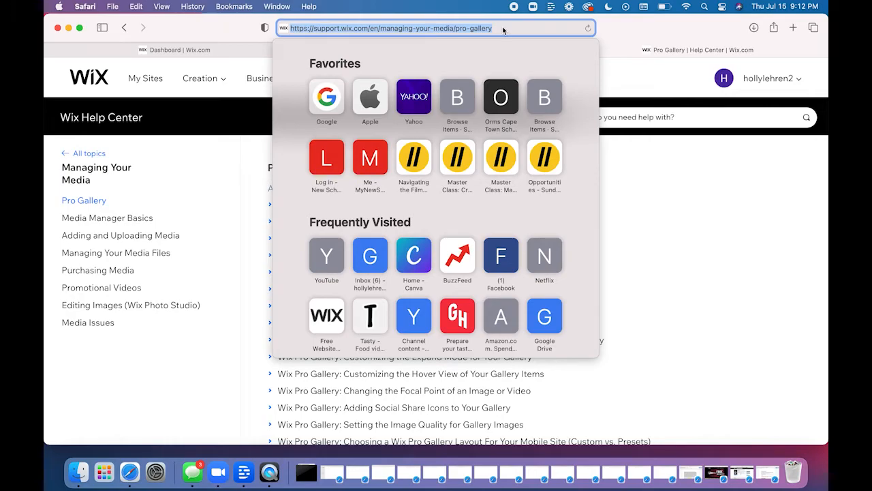
key(BackSpace)
text(wix talk to agent)
key(Return)
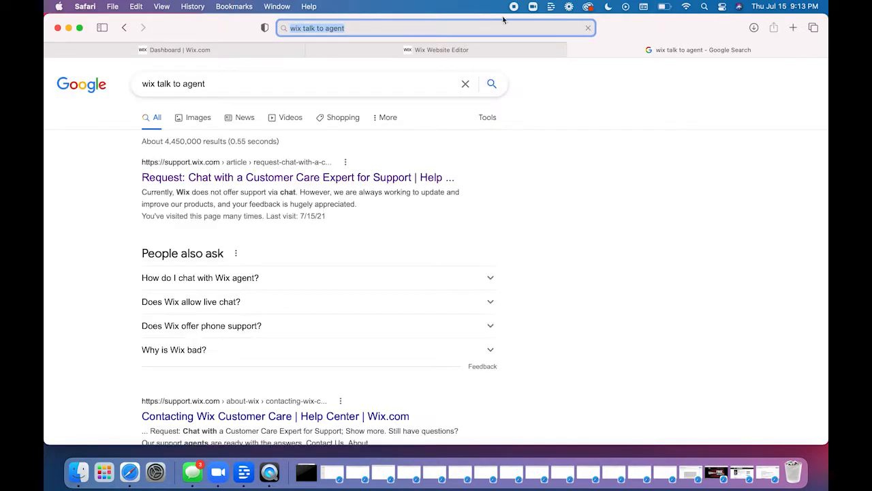
click(198, 182)
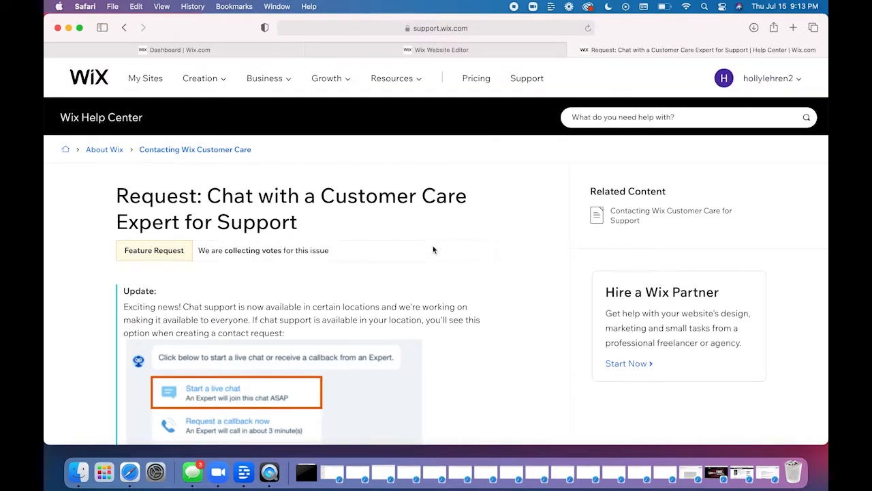
- Start a contact request from the help article and go to the message field on the Contact Wix page
scroll(514, 250, down, 5)
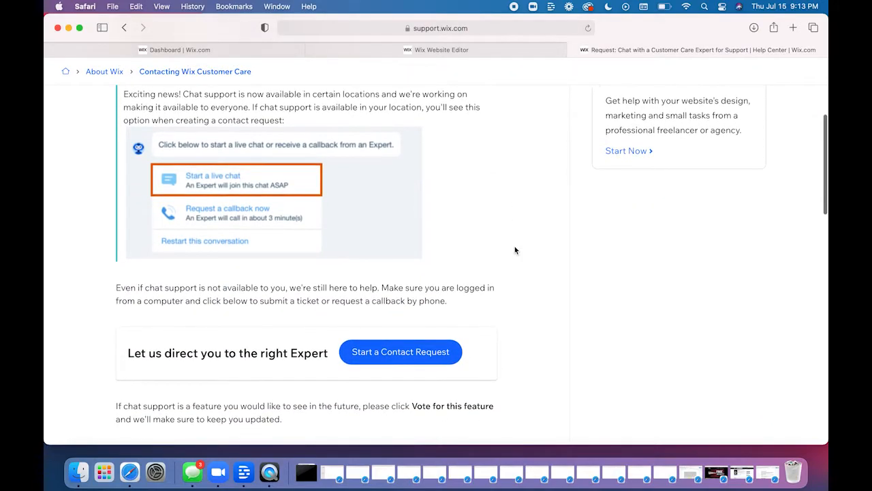
click(400, 347)
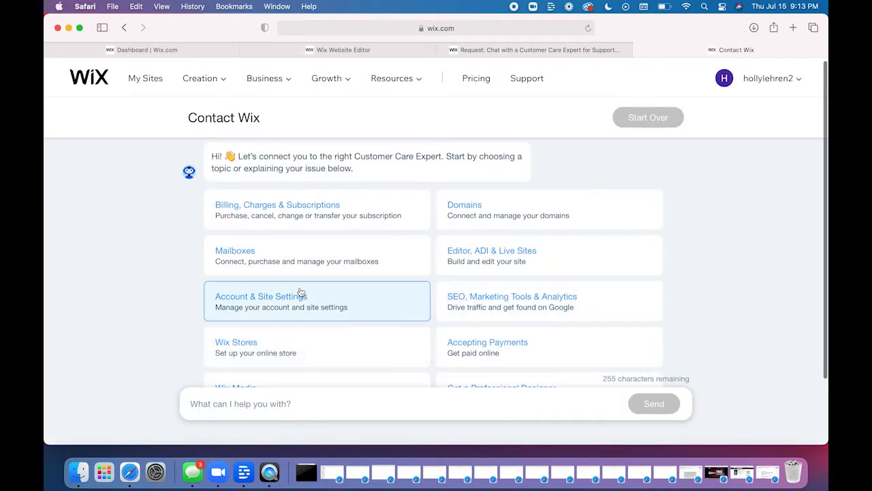
click(260, 406)
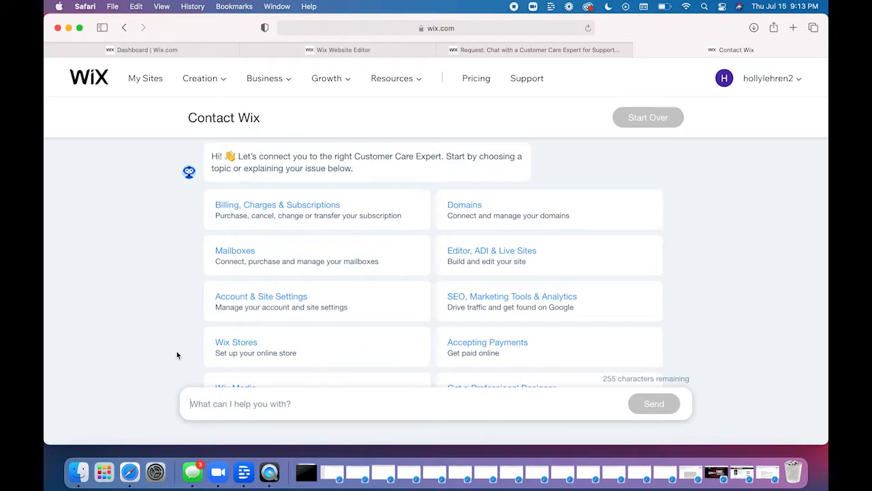
- Close the Contact Wix page and the help article, and close the gallery's settings back in the Website Editor
click(640, 52)
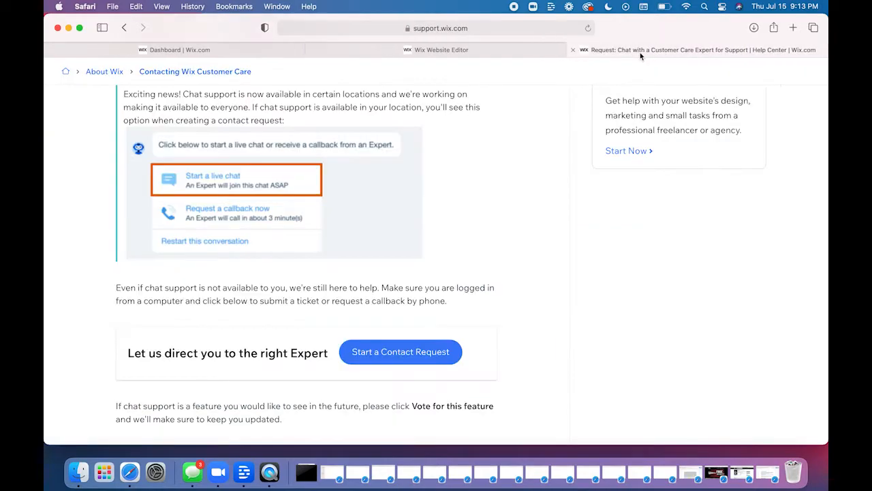
click(572, 50)
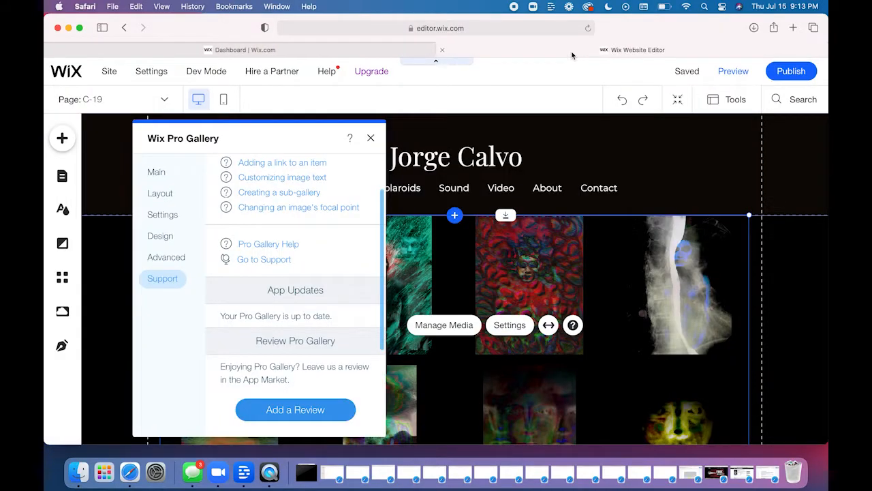
click(370, 139)
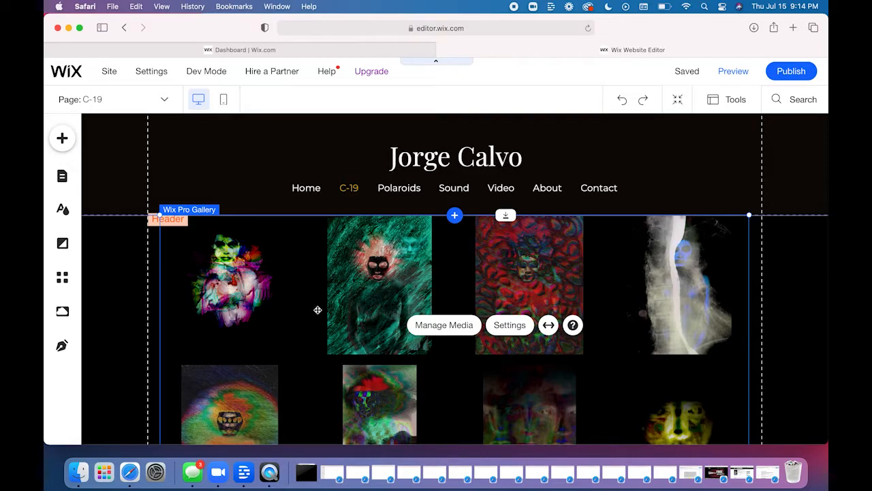
- Try stretching the C-19 gallery to full width, and turn the stretch off again
click(549, 326)
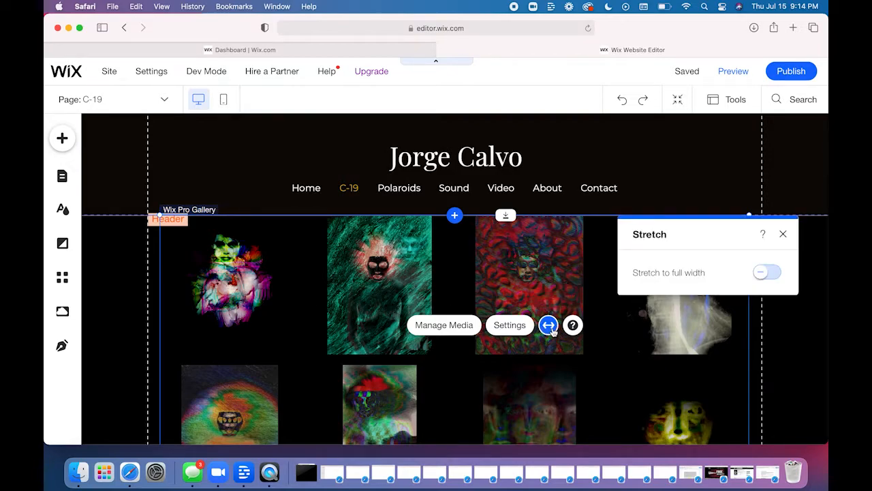
click(761, 274)
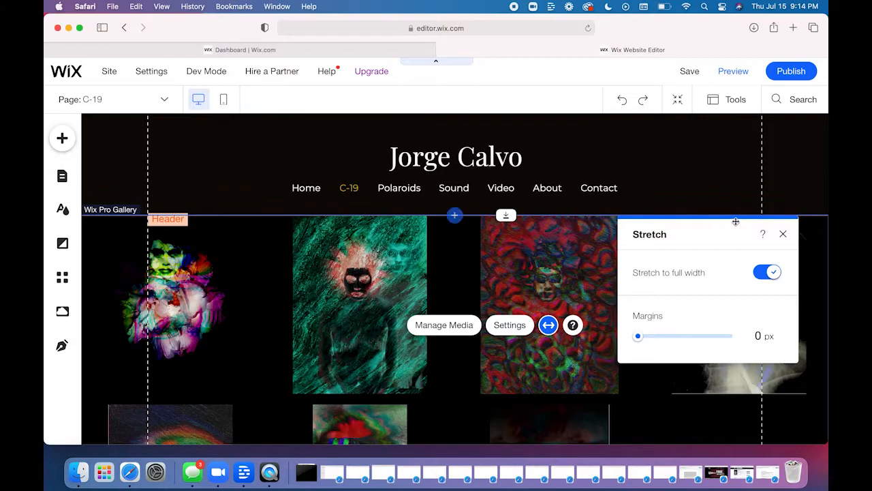
click(775, 272)
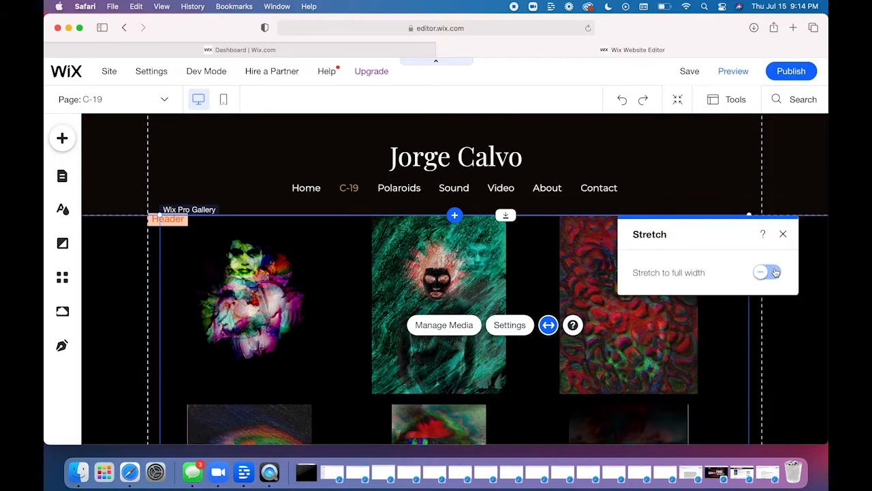
click(783, 233)
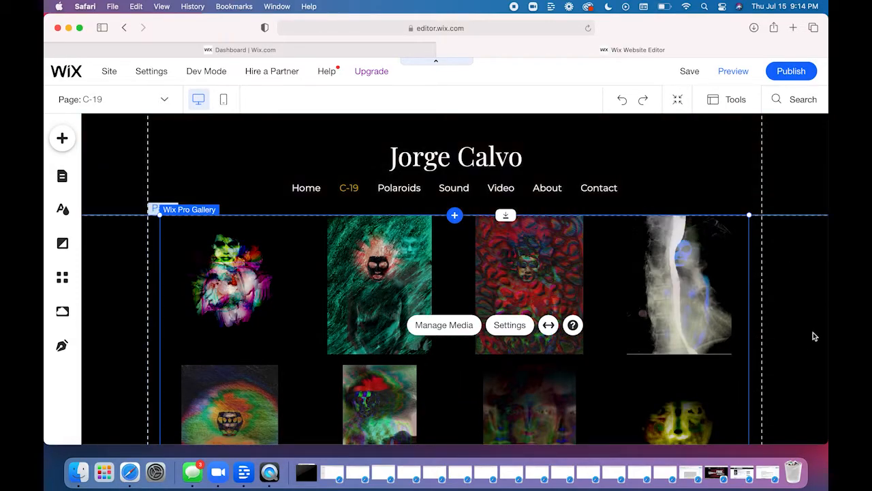
- Move the C-19 gallery down to leave an empty area between it and the page header
click(813, 334)
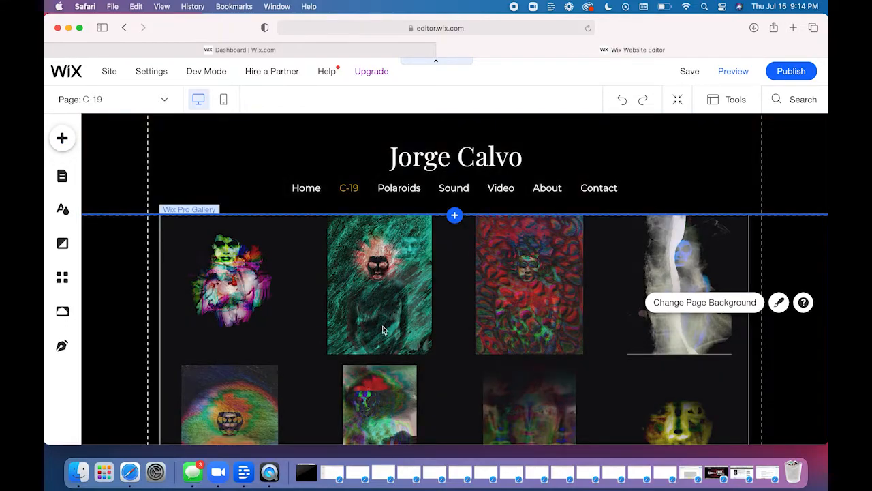
click(512, 266)
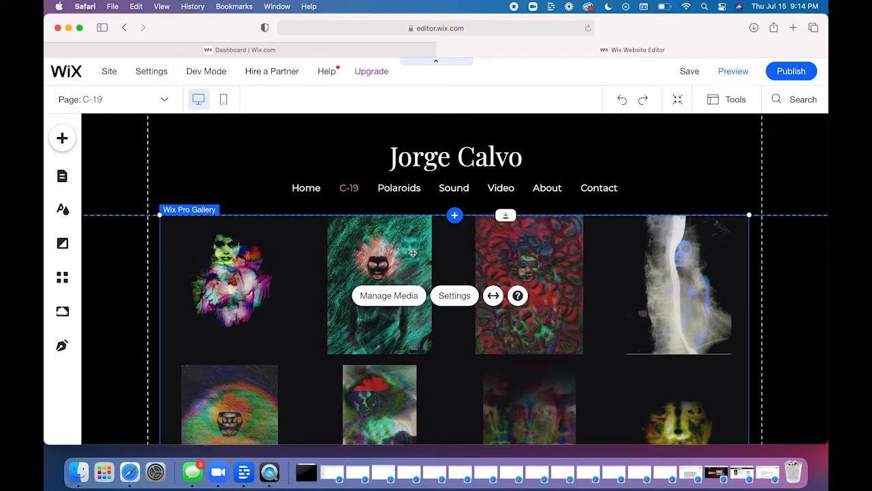
drag(413, 254, 412, 363)
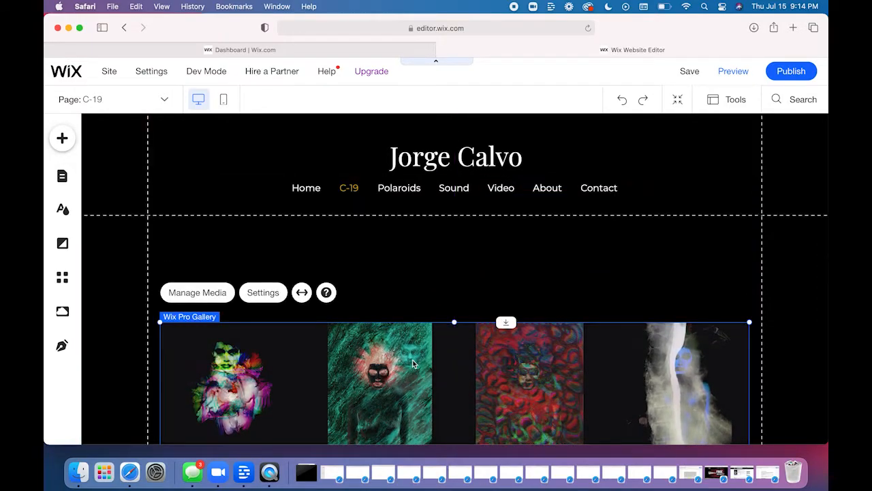
click(432, 291)
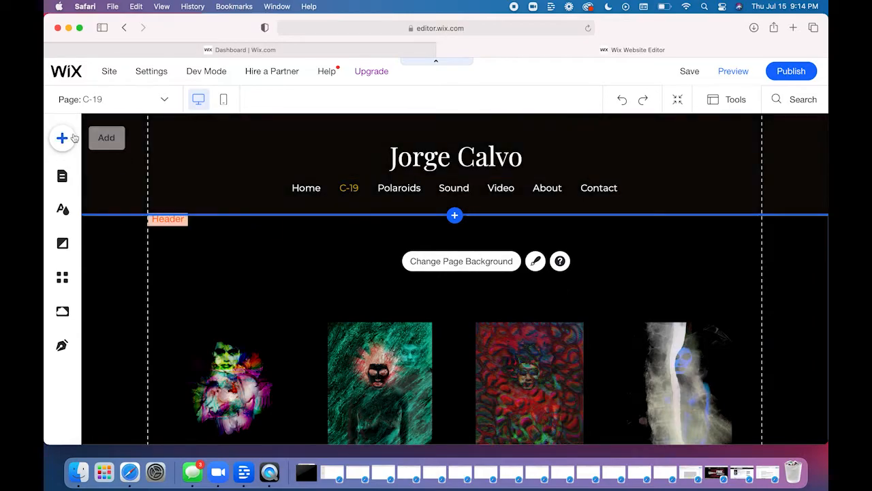
- Add a Heading 1 themed text element in the empty area above the C-19 gallery
click(63, 138)
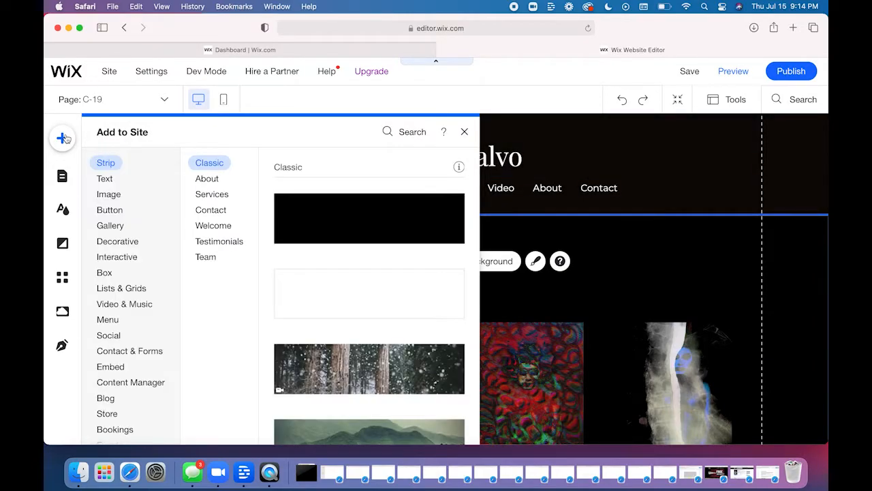
click(106, 179)
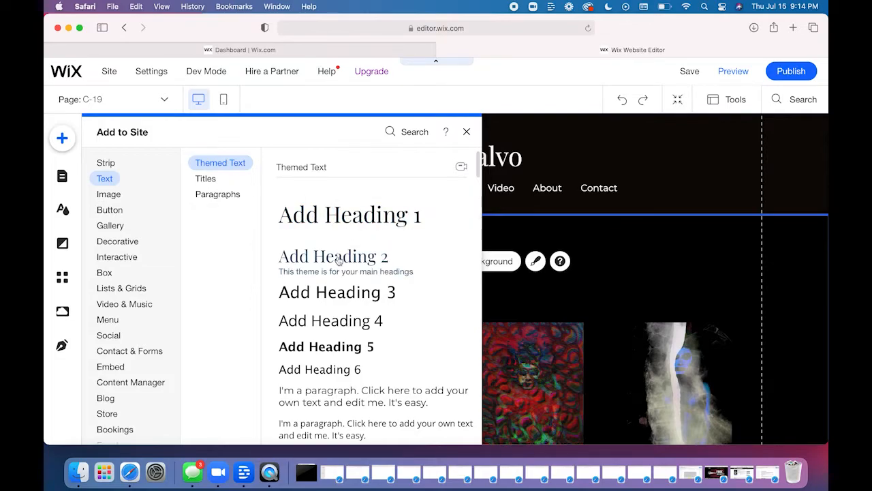
scroll(325, 402, down, 1)
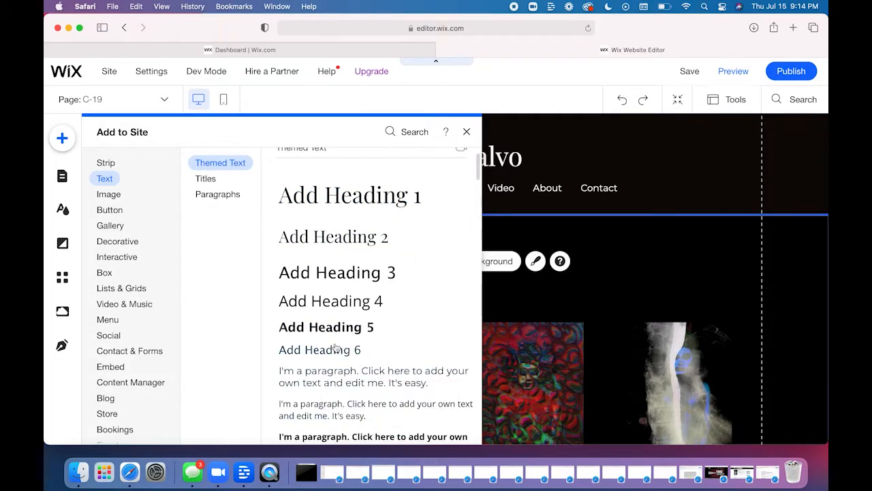
scroll(325, 292, down, 5)
scroll(325, 293, up, 5)
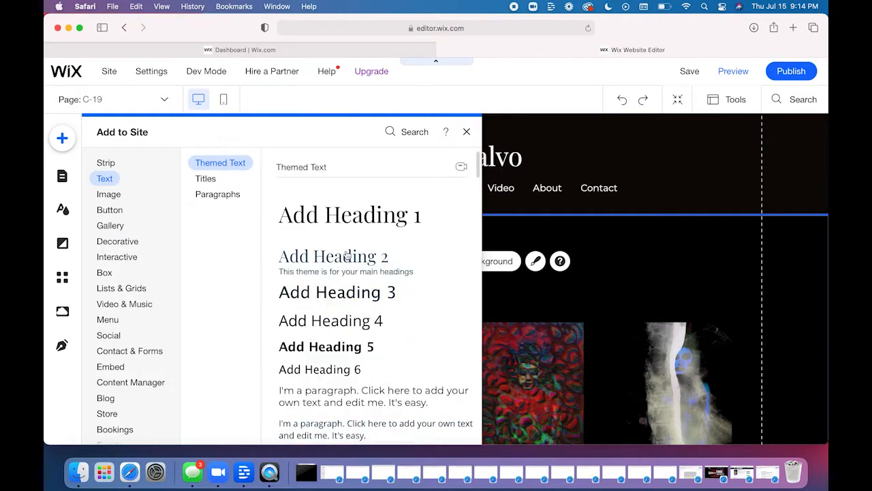
click(337, 218)
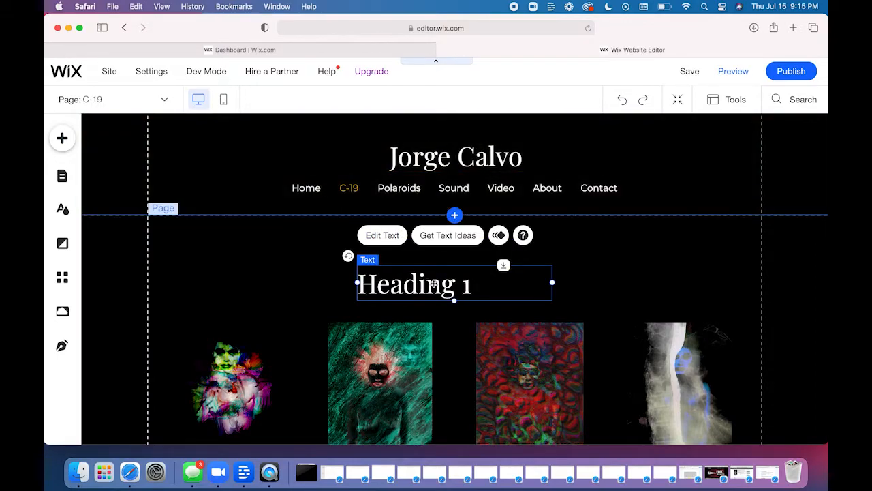
- Open the Heading 1 text for editing and center-align it in its text box
double_click(433, 283)
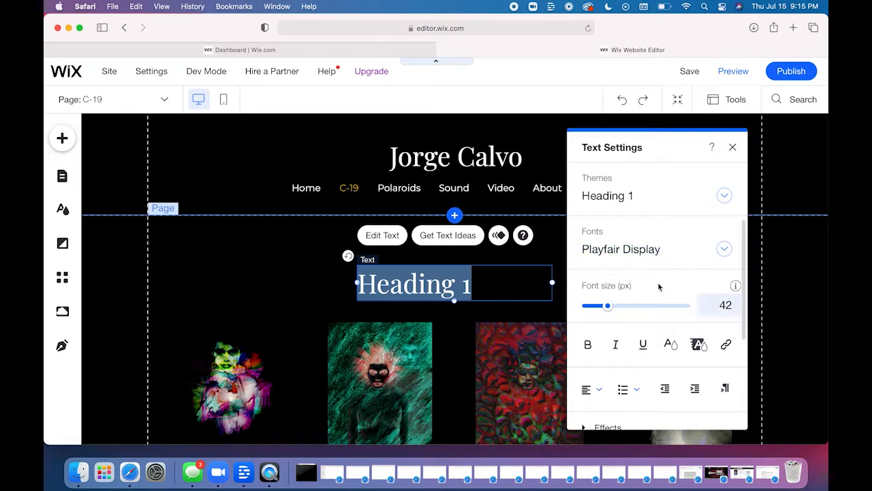
scroll(657, 287, down, 2)
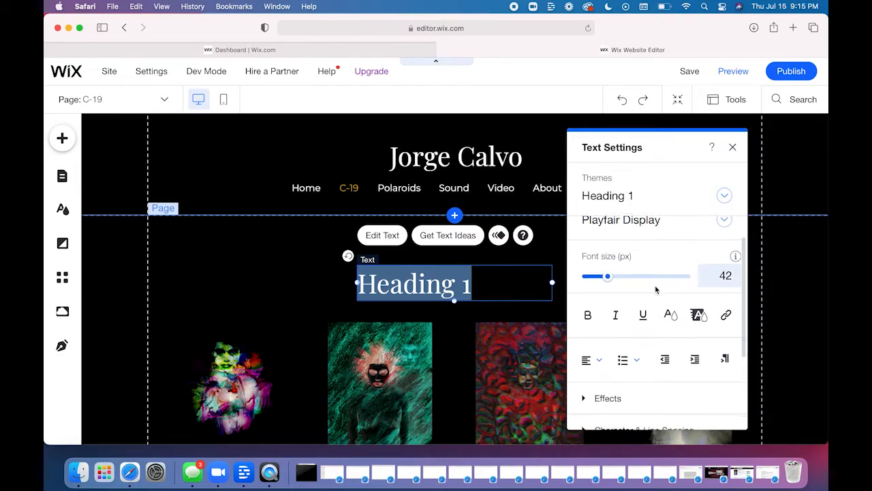
click(591, 349)
click(601, 369)
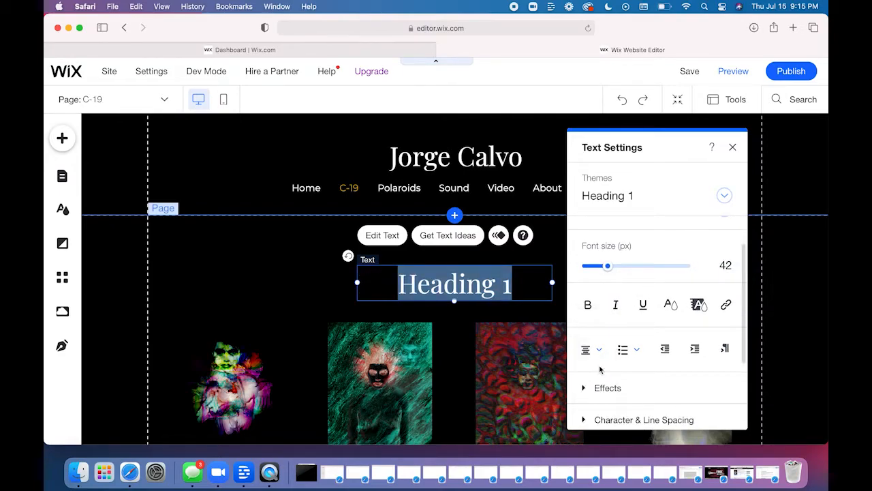
click(571, 364)
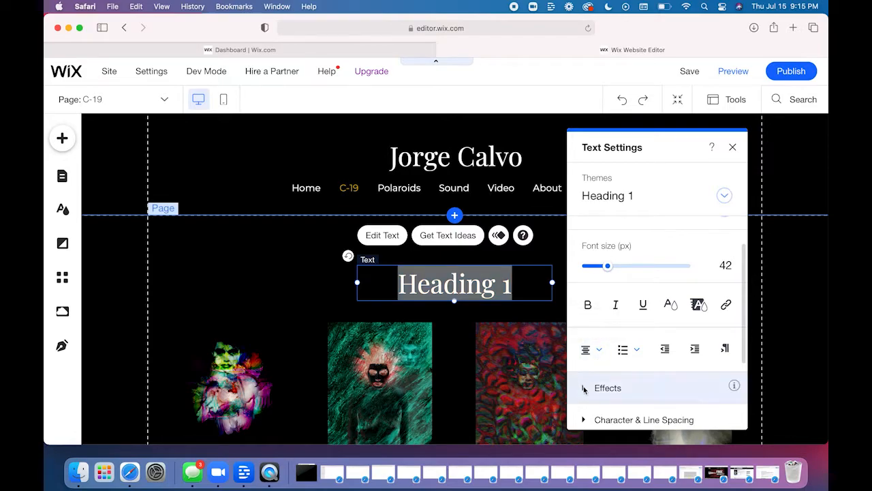
- Try text effects D and C on the heading, and set it back to no effect
click(583, 388)
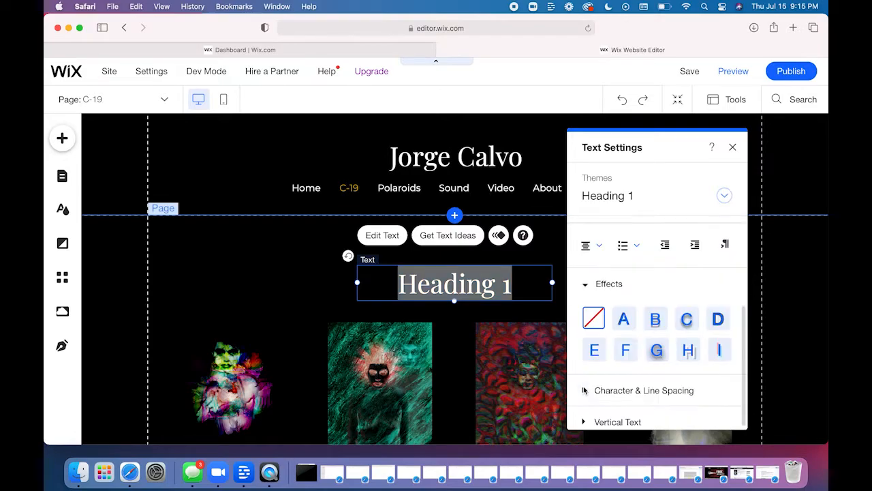
click(716, 322)
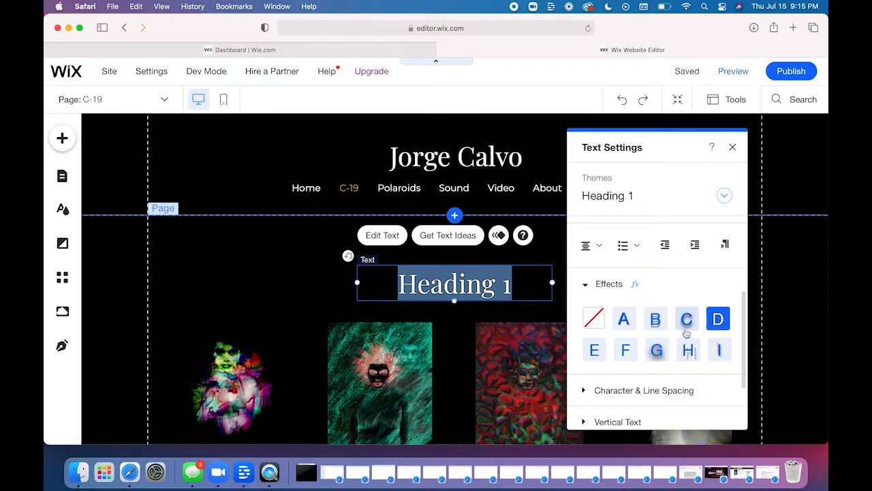
click(686, 318)
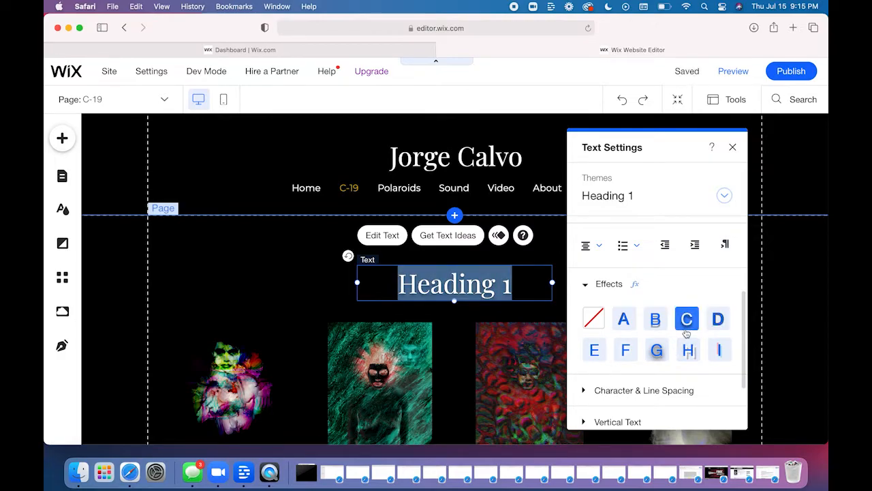
click(592, 317)
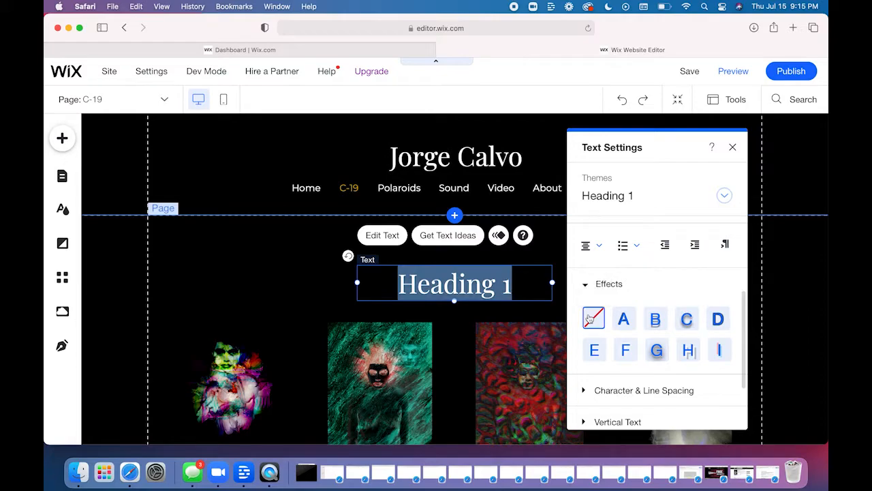
- Review the heading's character and line spacing, vertical text, and SEO and accessibility options
click(592, 393)
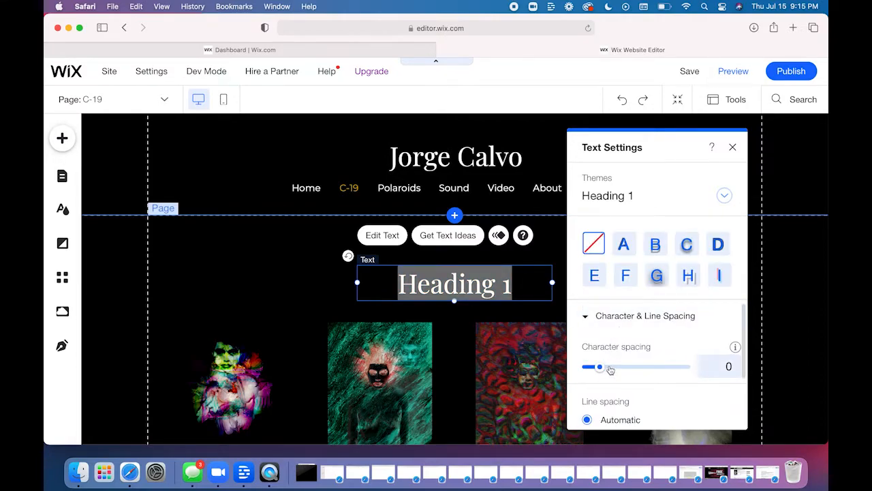
scroll(609, 372, down, 1)
scroll(609, 372, down, 2)
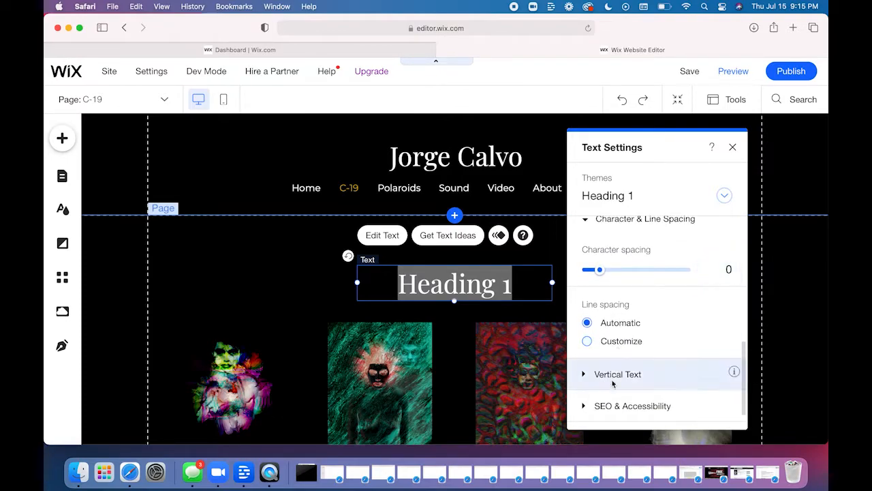
scroll(613, 384, down, 1)
scroll(609, 383, up, 10)
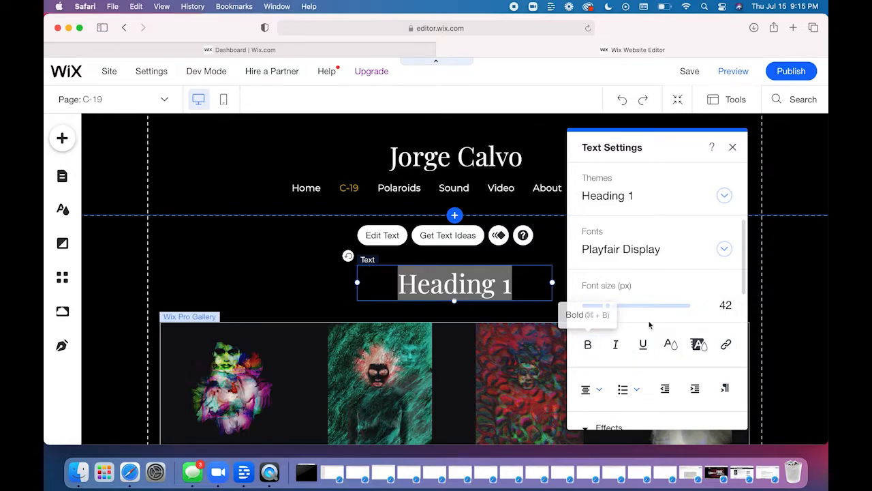
- Try the gold custom color #C99700 on the heading, return it to white, and close the text settings
click(671, 345)
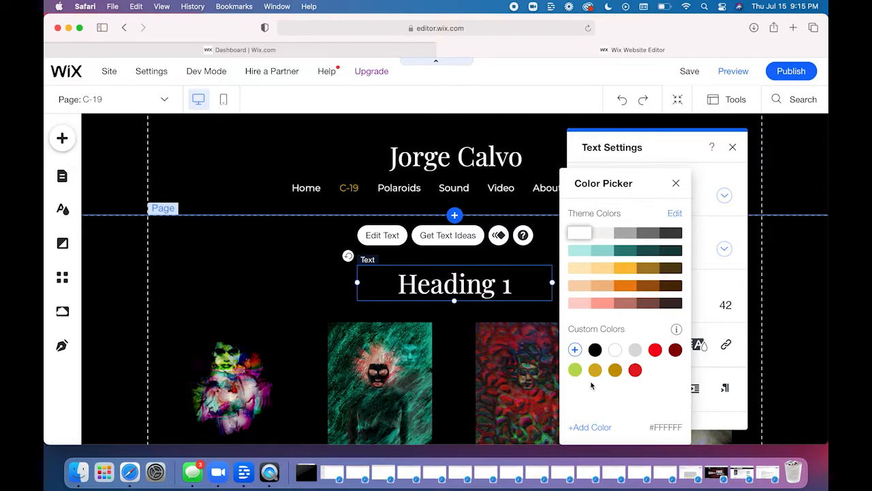
click(614, 369)
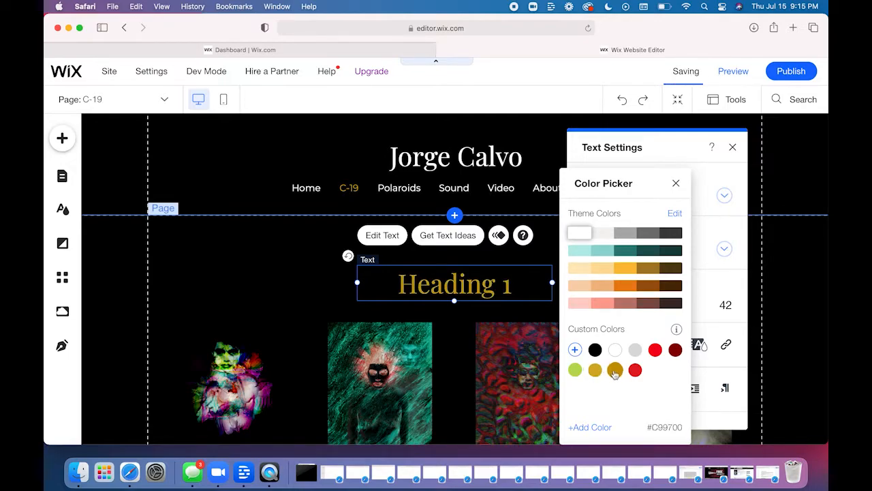
click(614, 350)
click(676, 183)
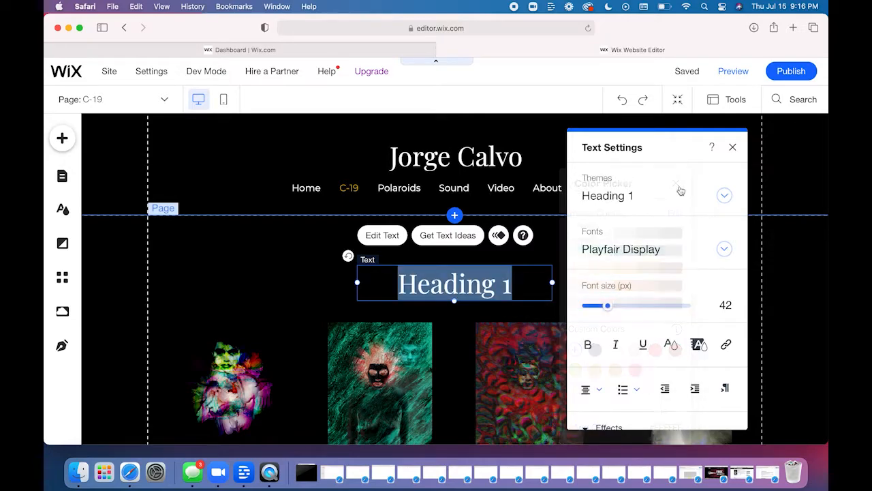
click(733, 146)
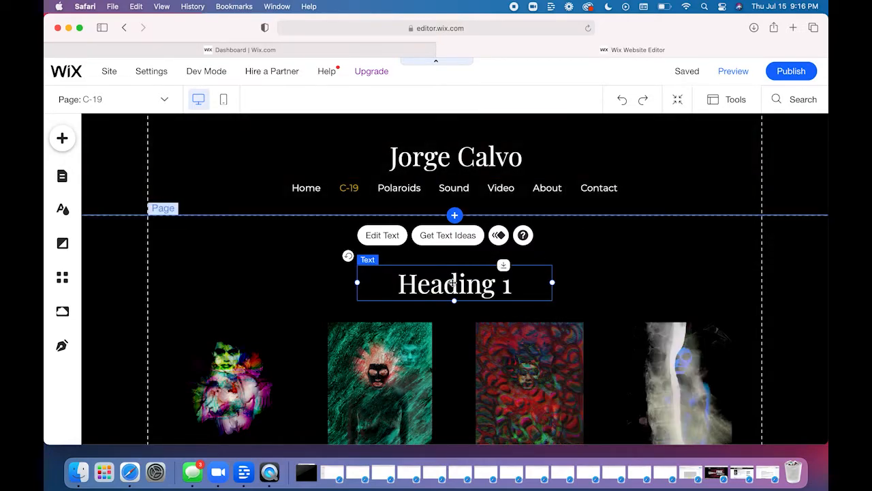
- Replace the Heading 1 placeholder text with "C-19" and leave text editing
double_click(452, 281)
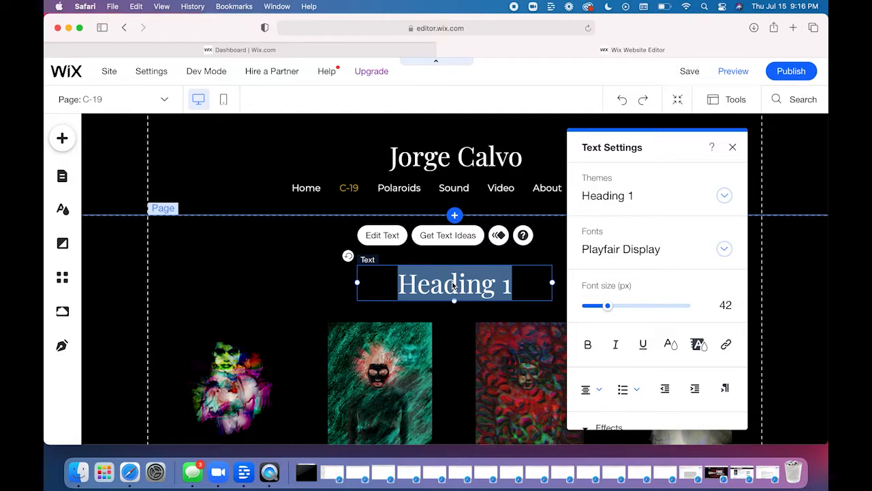
text(C-19)
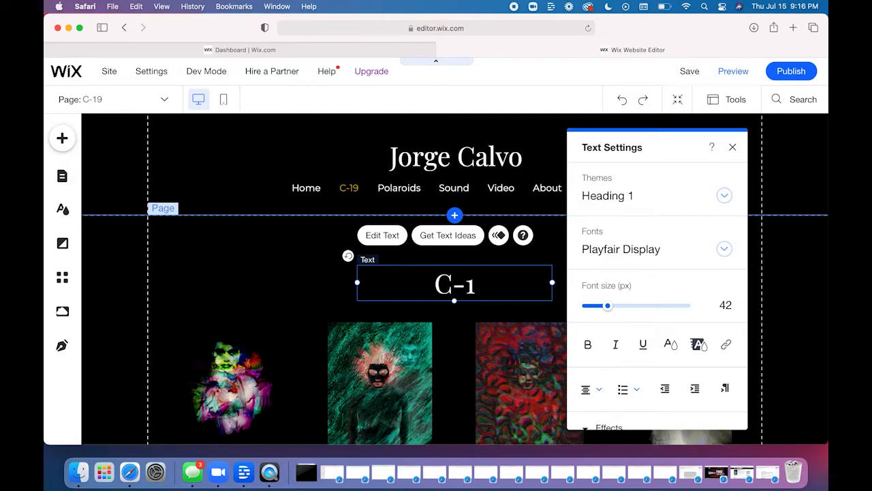
click(282, 261)
- Move the C-19 heading up closer to the page header, and save the site
click(451, 286)
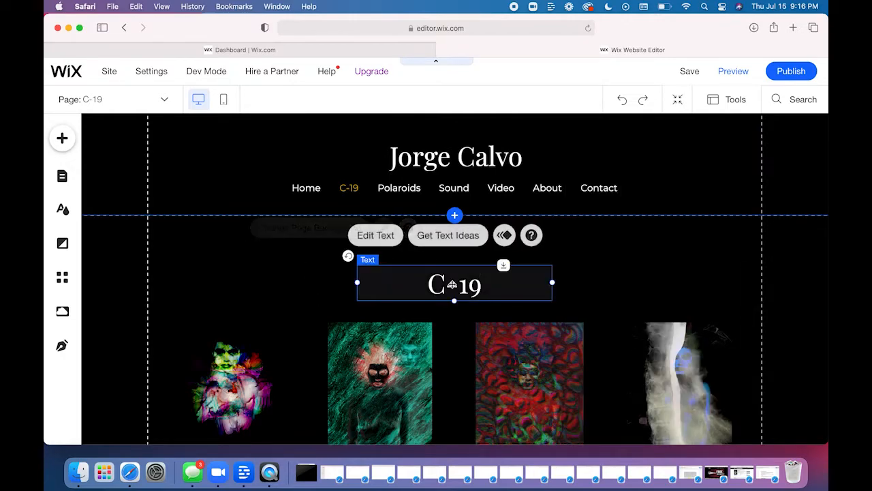
drag(452, 288, 459, 254)
click(603, 267)
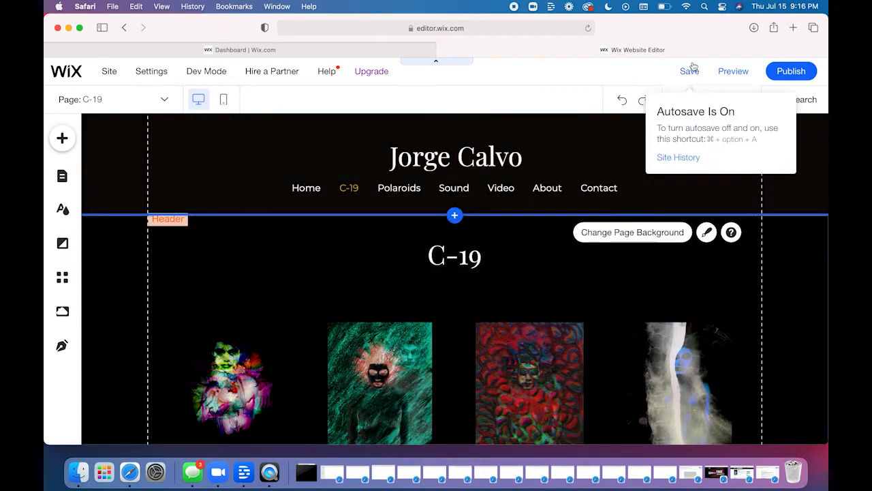
click(689, 71)
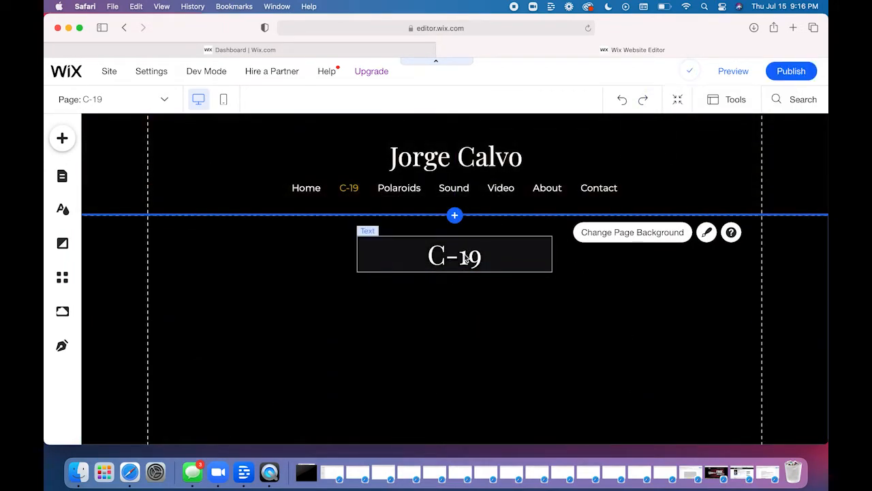
- Set the C-19 heading's font size to 63 px and close its text settings
click(464, 255)
double_click(464, 256)
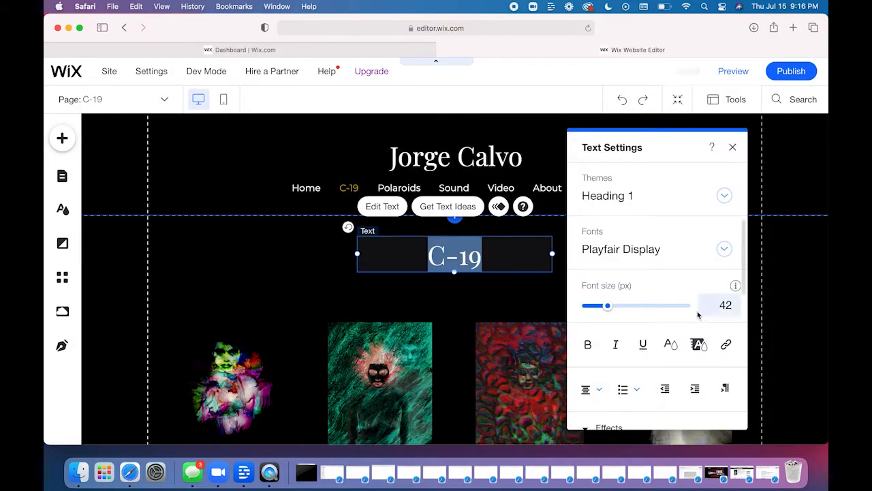
drag(620, 309, 611, 309)
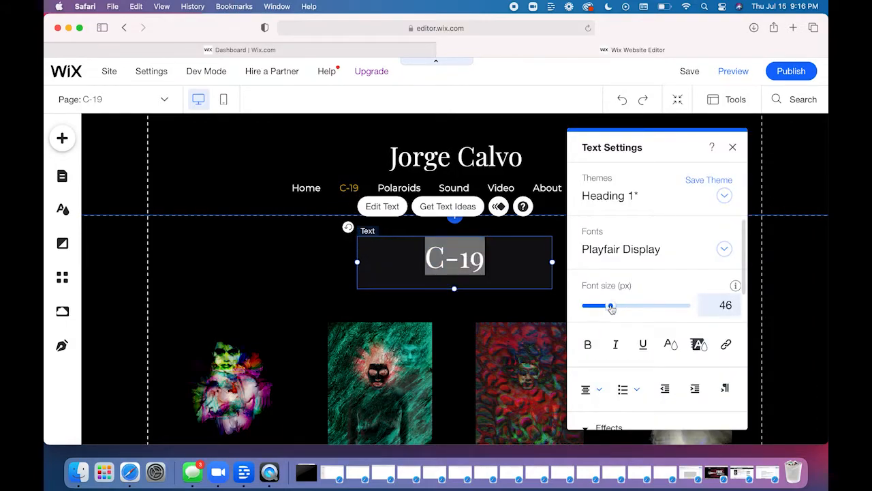
double_click(722, 304)
text(63)
key(Return)
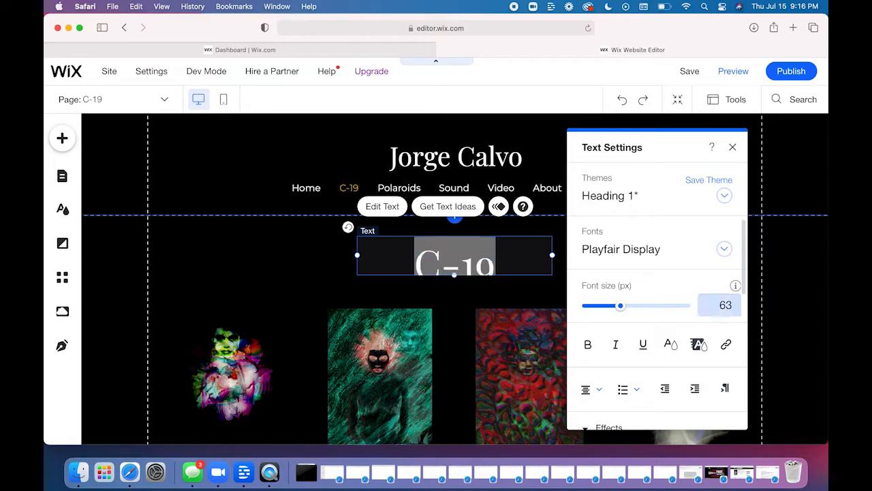
click(733, 148)
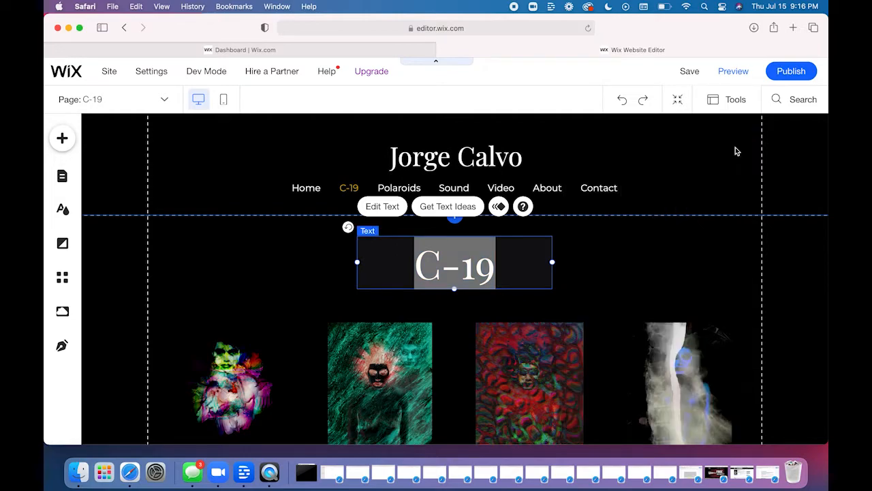
click(652, 267)
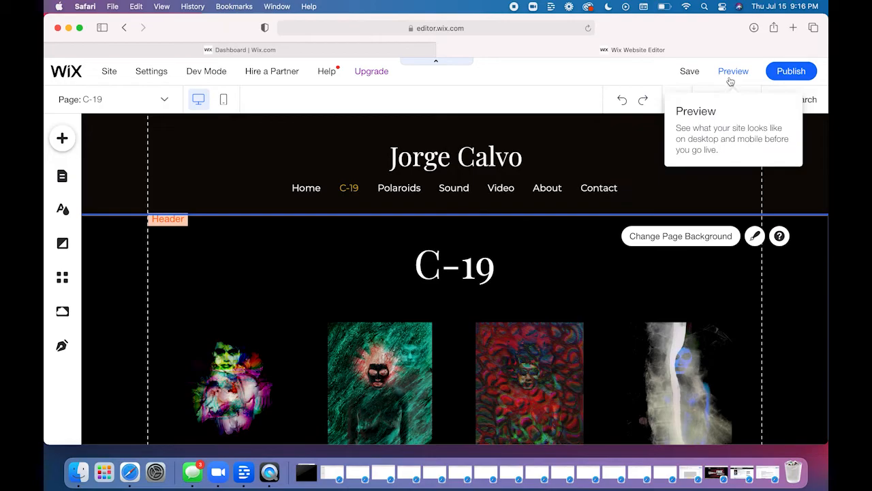
- Preview the C-19 page with its new heading and gallery, and return to the editor
click(731, 77)
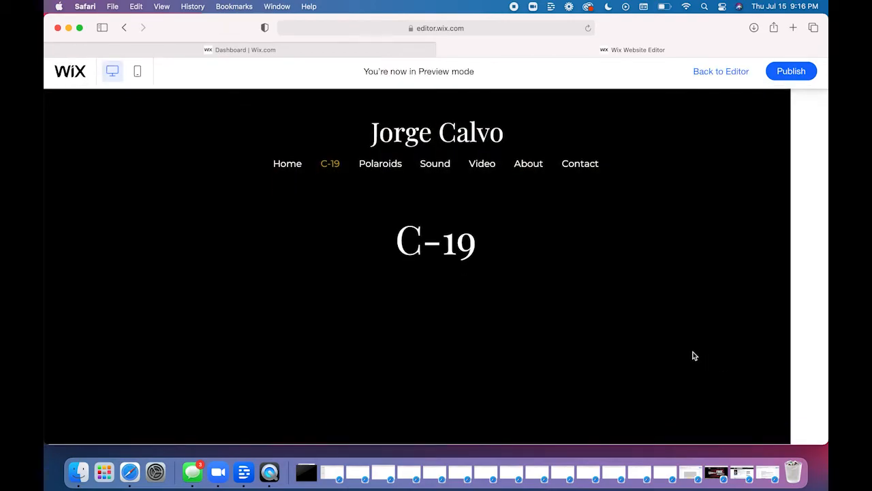
scroll(694, 356, down, 5)
scroll(694, 357, up, 5)
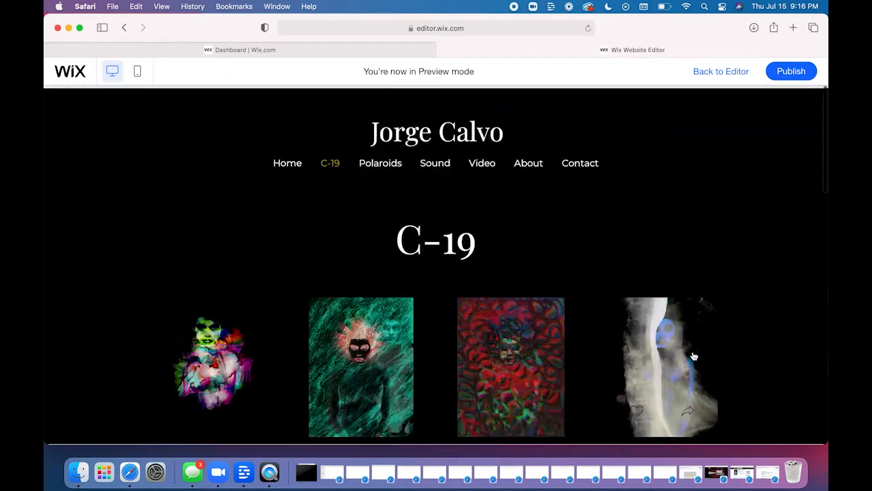
click(731, 73)
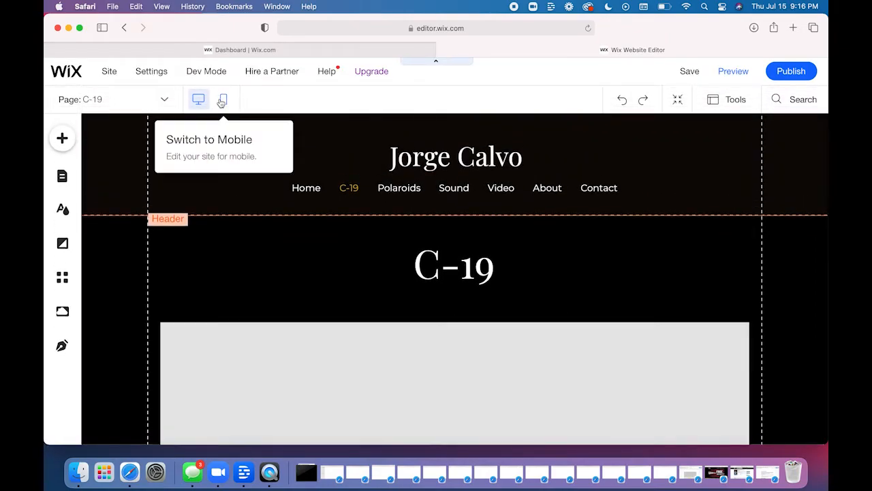
- Switch to the mobile editor and increase the C-19 heading's mobile font size to 37 px
click(224, 101)
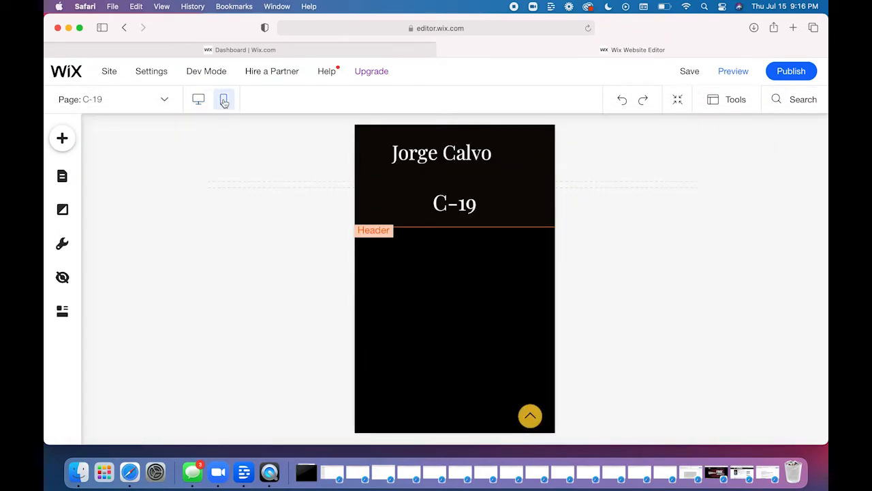
double_click(453, 208)
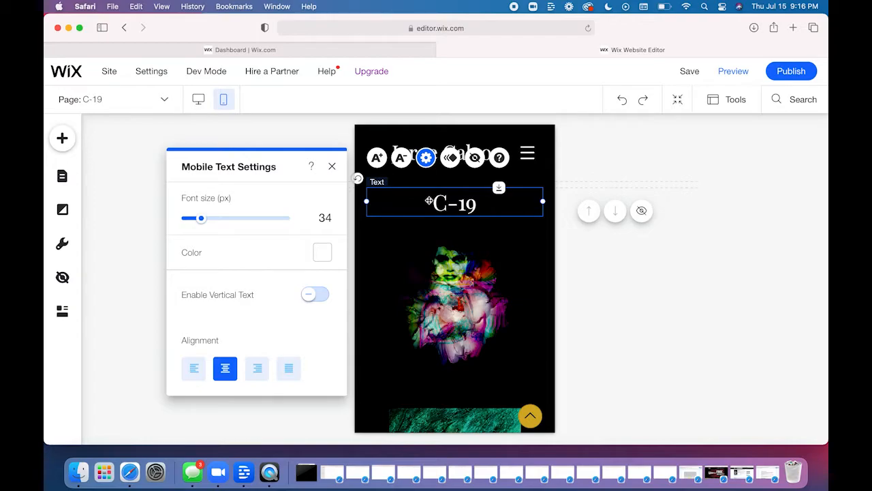
click(379, 158)
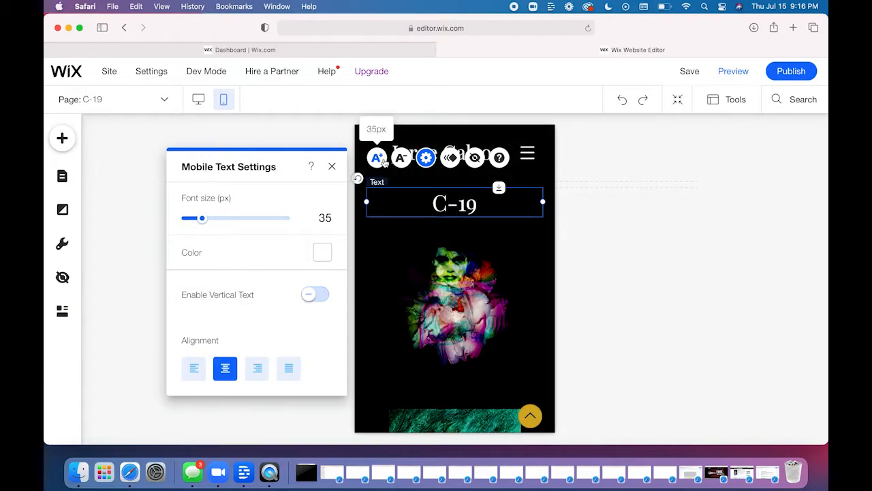
click(380, 159)
click(380, 160)
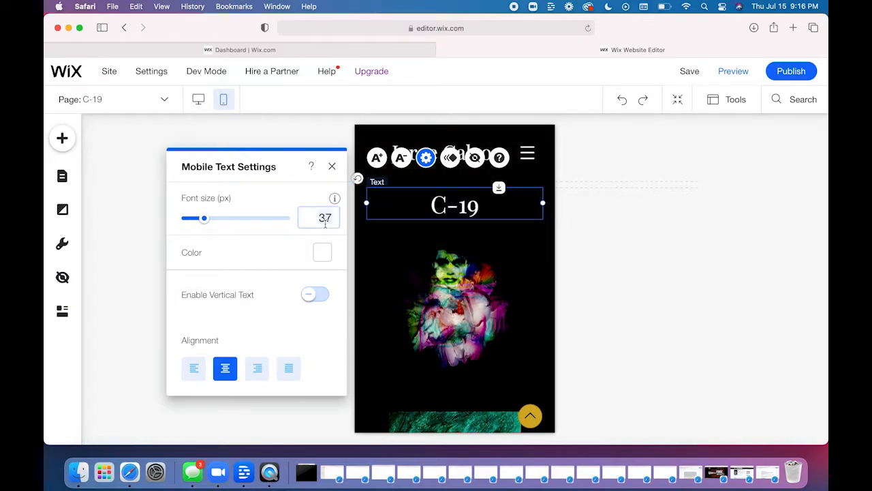
- Check the color choices for the mobile C-19 heading, close its settings, and reselect the heading
click(323, 253)
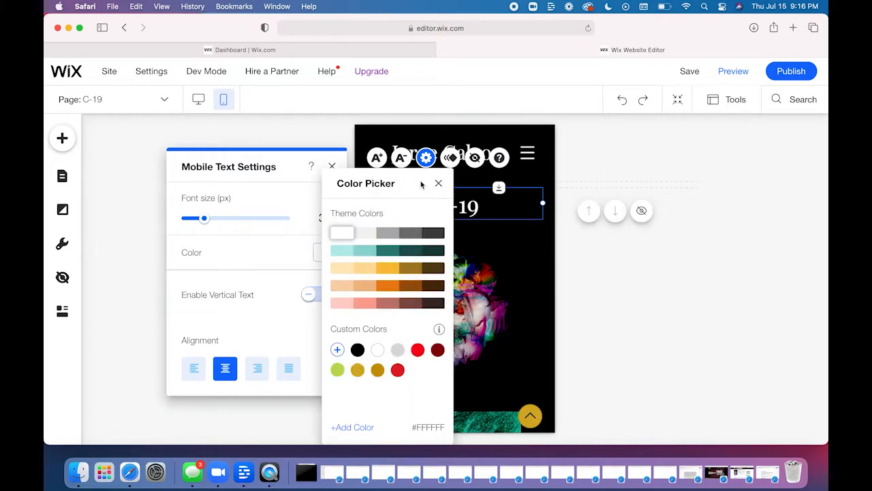
click(440, 188)
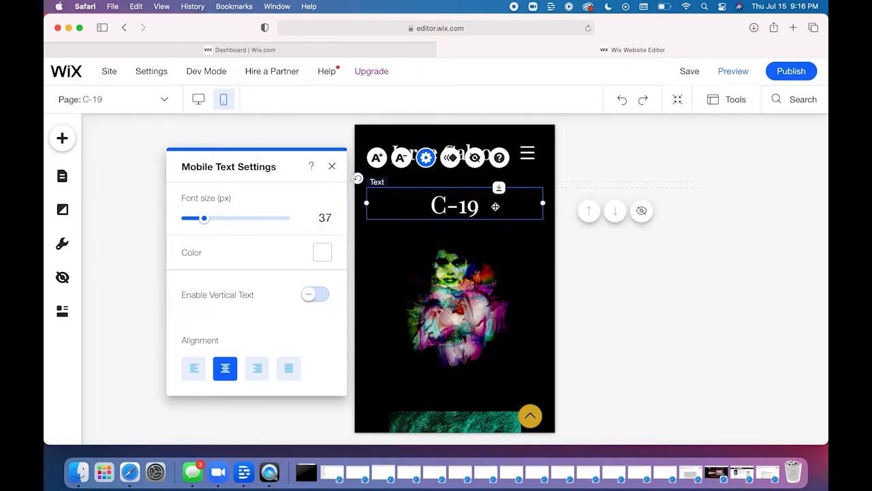
click(658, 296)
click(478, 216)
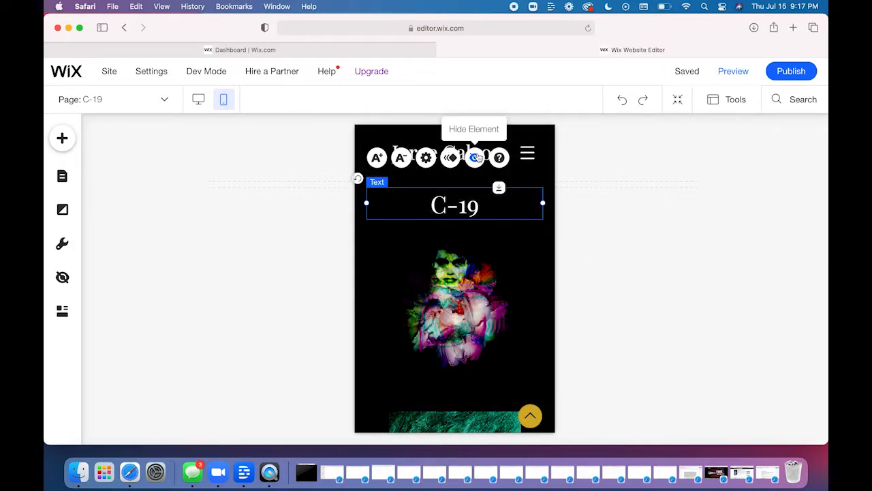
- Hide the C-19 heading in the mobile layout, save the site, and return to the desktop editor
click(478, 157)
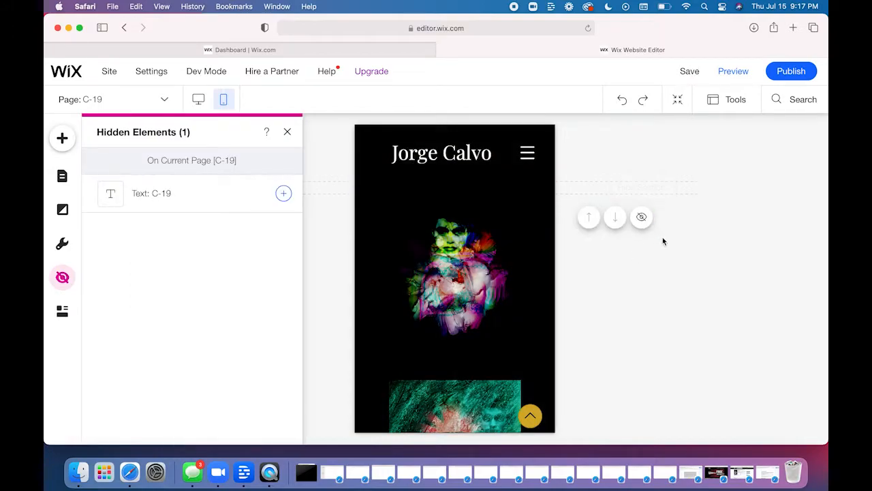
click(666, 243)
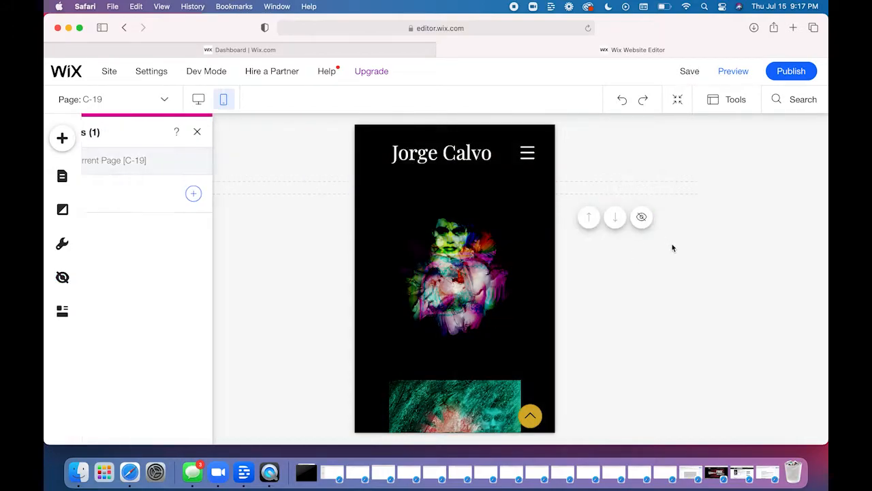
click(688, 72)
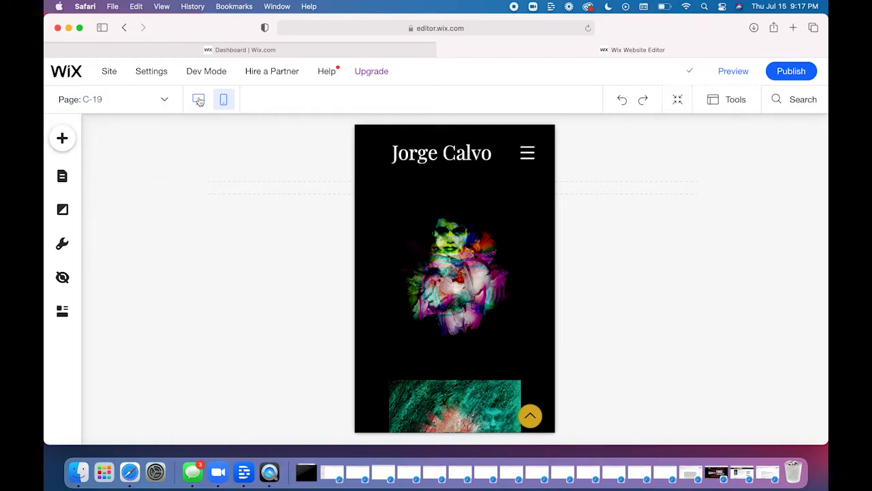
click(198, 100)
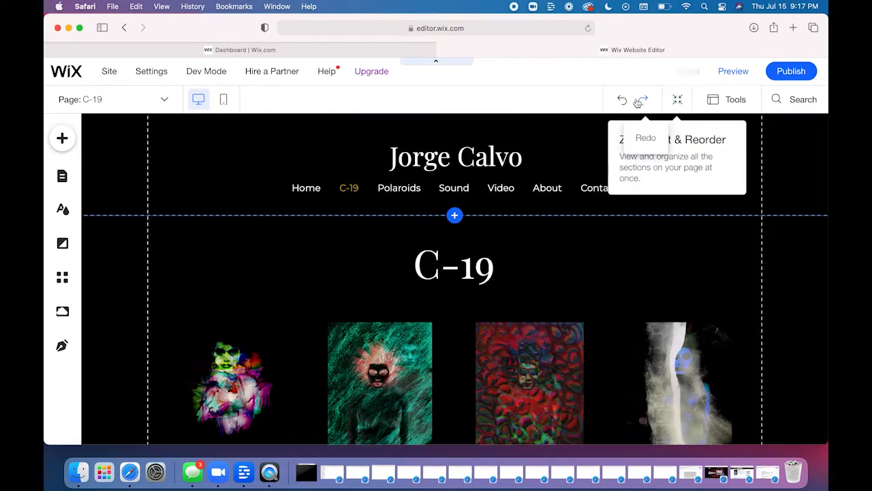
- Undo the C-19 heading edits back to before the heading was added to the page, and save the site
click(624, 101)
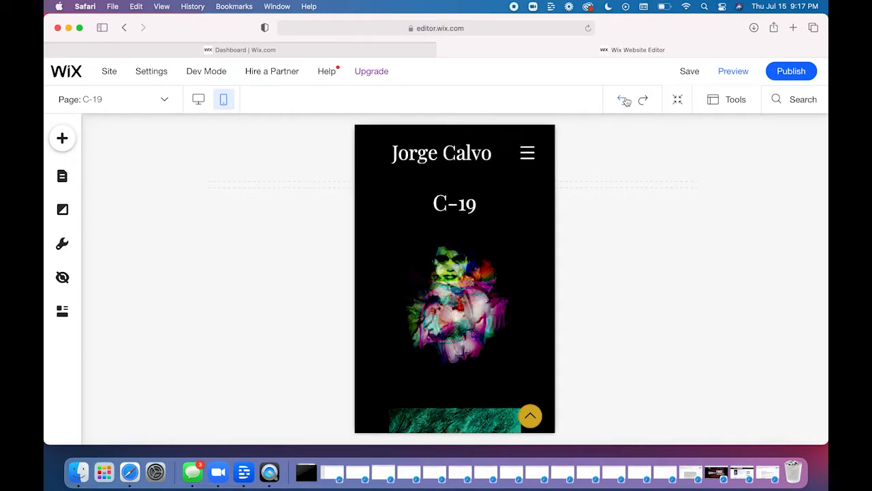
click(624, 100)
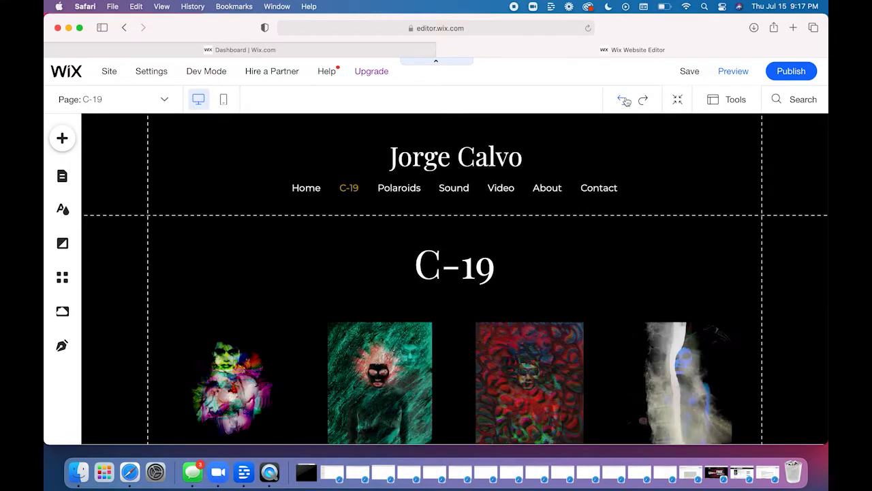
click(624, 101)
click(624, 101)
click(624, 100)
click(624, 101)
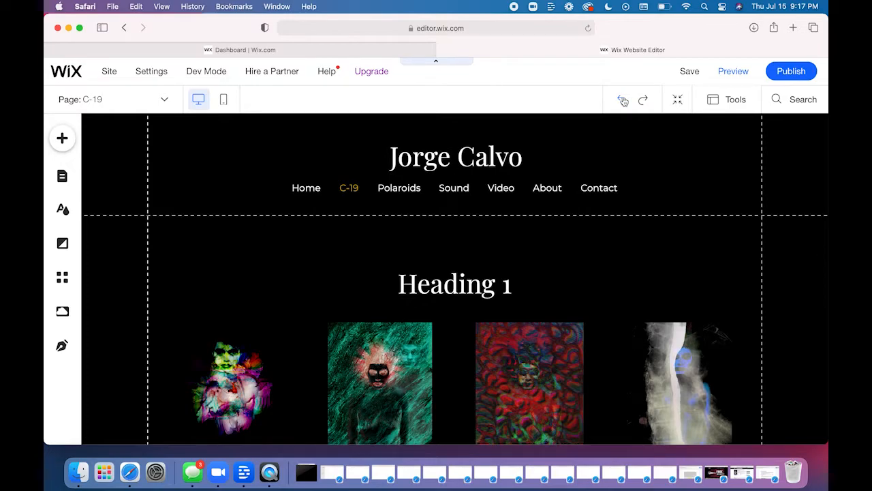
click(624, 101)
click(624, 101)
click(624, 101)
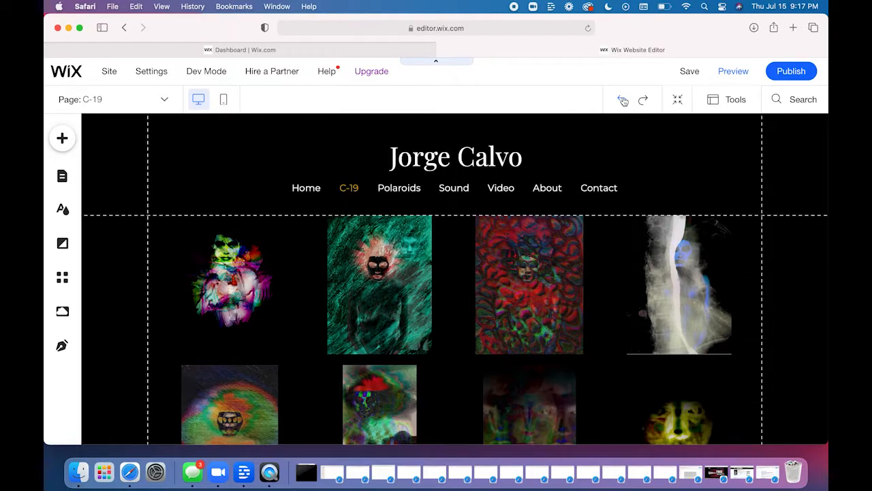
click(688, 72)
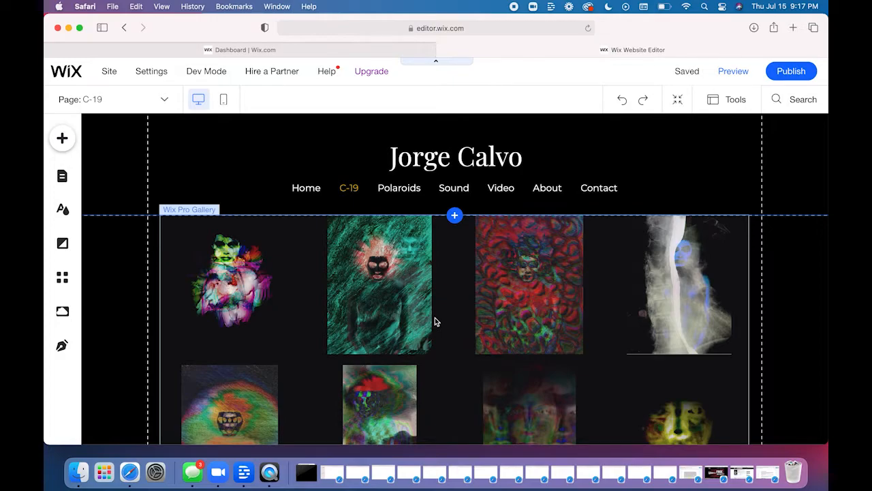
- Open the Polaroids page from the site's page list
click(449, 285)
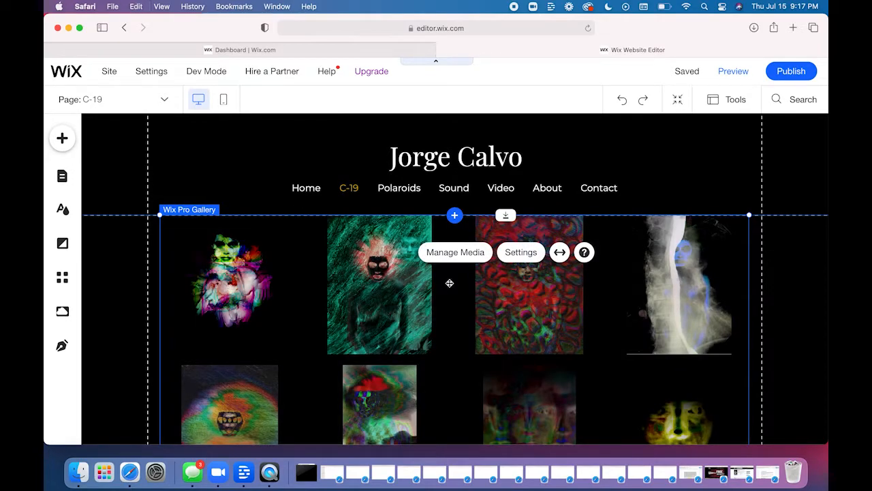
click(62, 138)
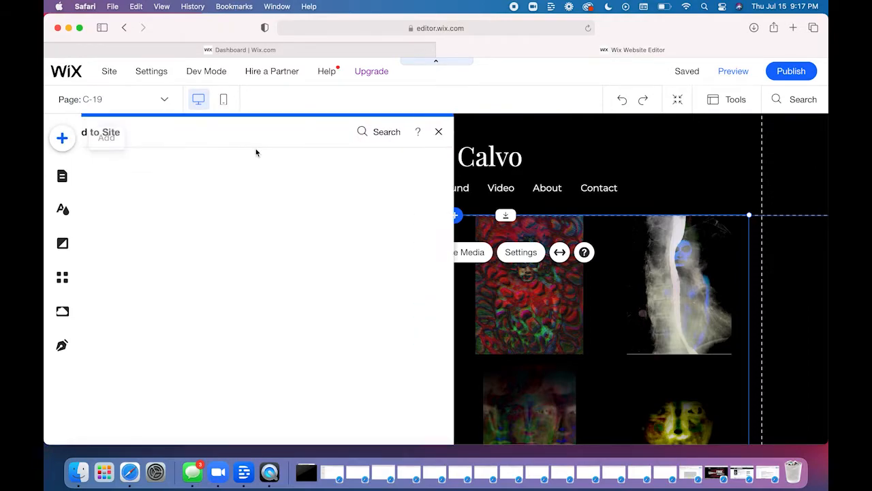
click(61, 176)
click(229, 259)
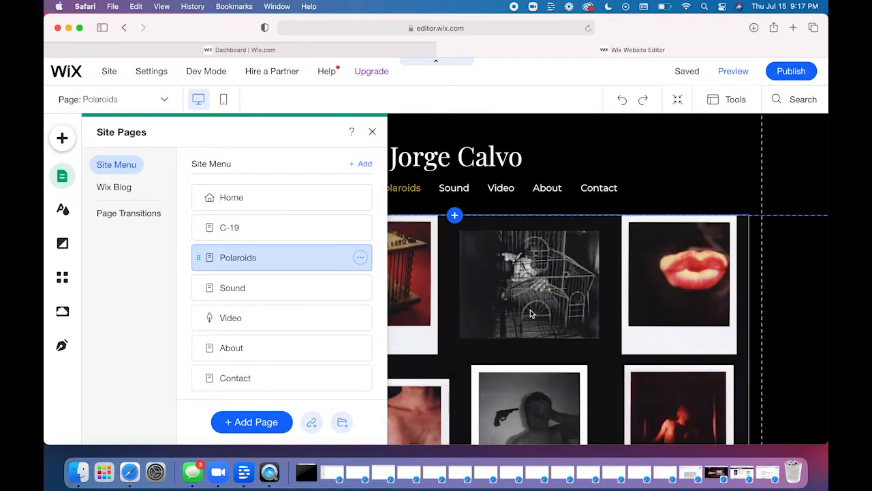
- Reorder the Polaroids gallery so the photo with the gun is fourth, just before the lips photo, and close the organizer
click(532, 311)
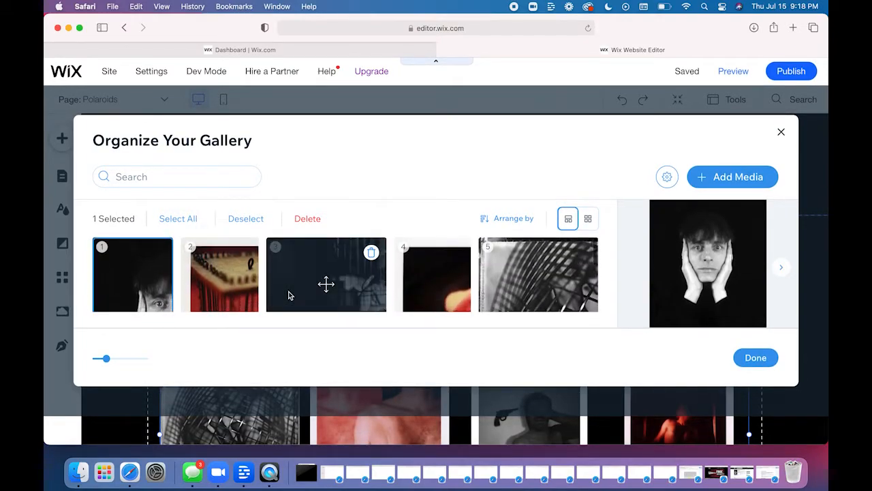
scroll(291, 287, down, 5)
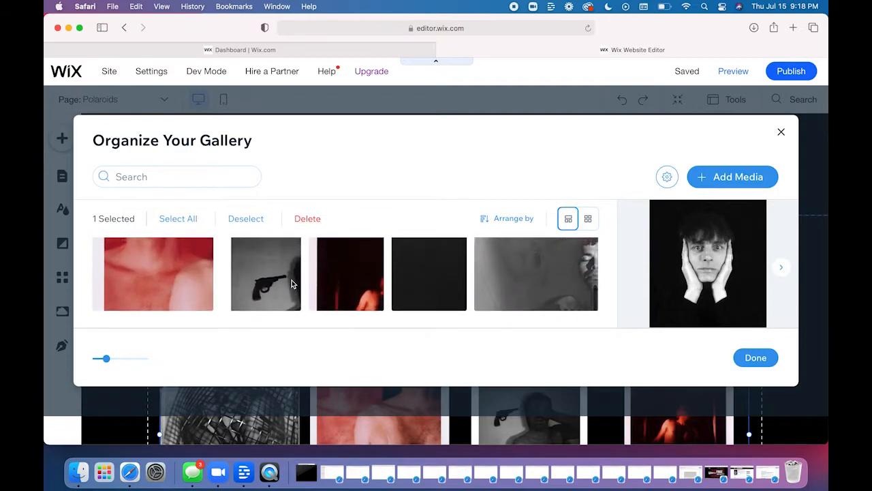
drag(272, 289, 154, 278)
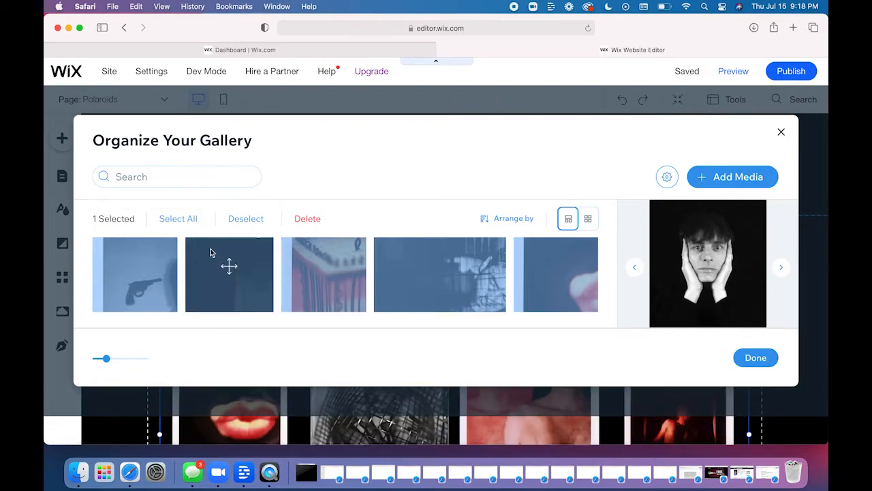
drag(281, 272, 278, 273)
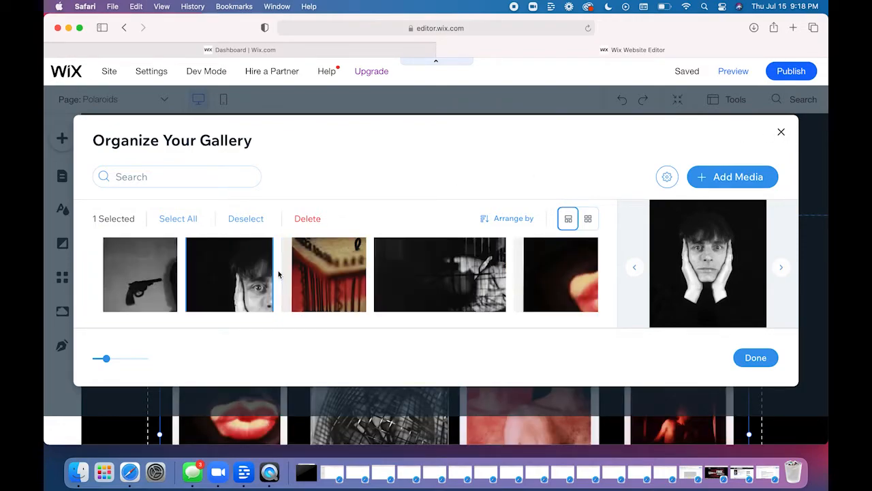
drag(118, 279, 450, 276)
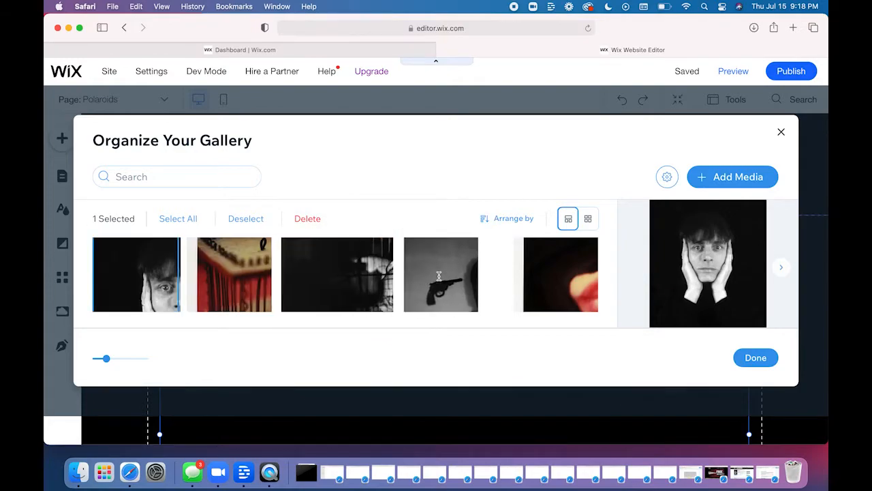
click(783, 132)
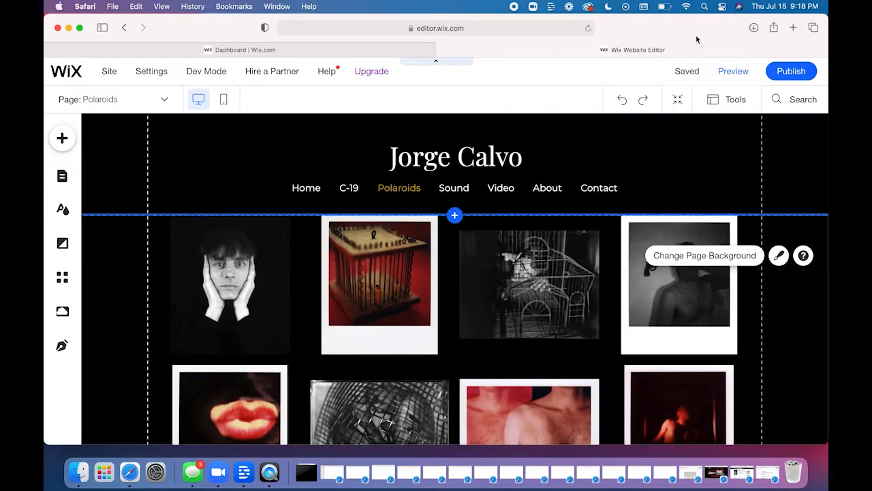
- Save the site and look over the rearranged Polaroids gallery down to the page footer
click(687, 71)
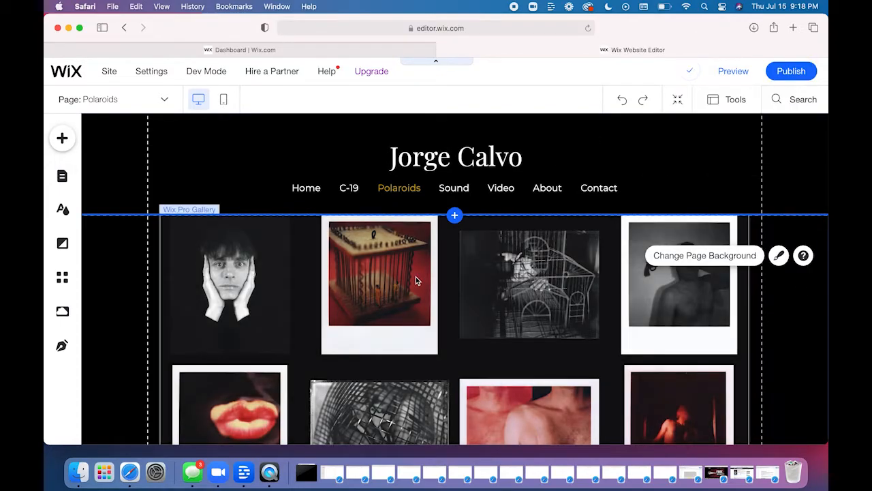
scroll(483, 332, down, 5)
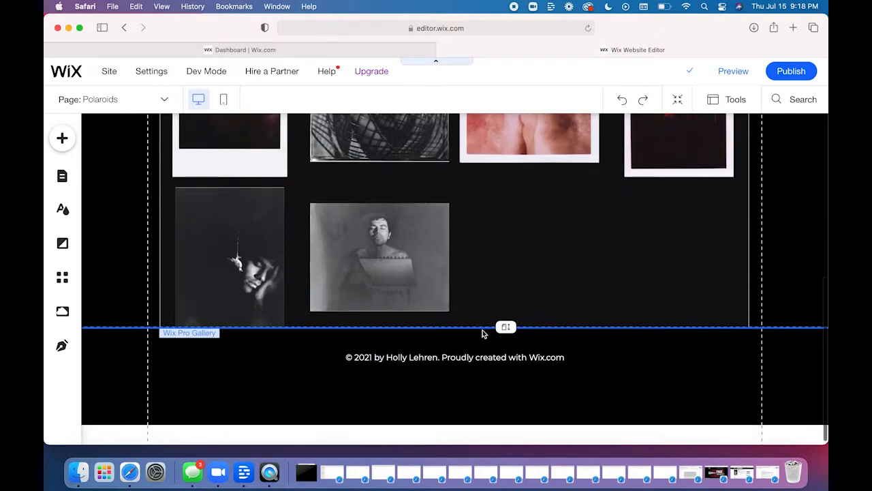
scroll(499, 280, up, 10)
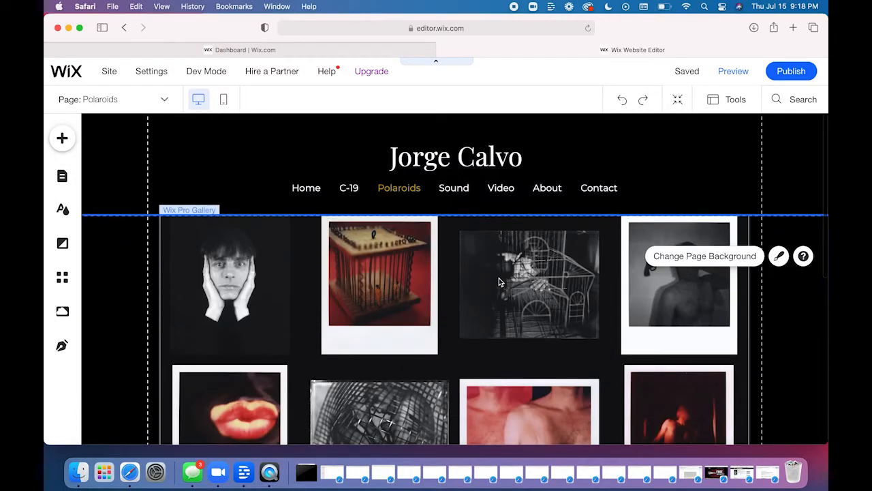
- Look at the social image sources, open the Sound page, and close the page list
click(62, 139)
click(228, 193)
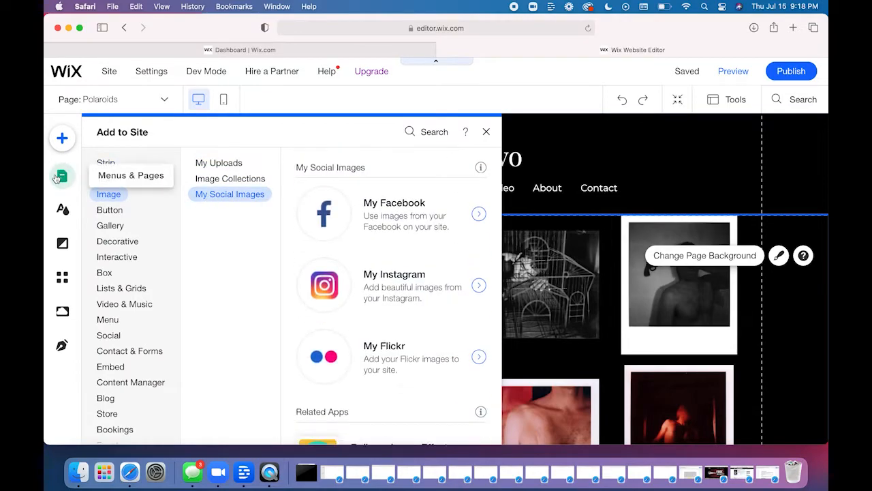
click(60, 176)
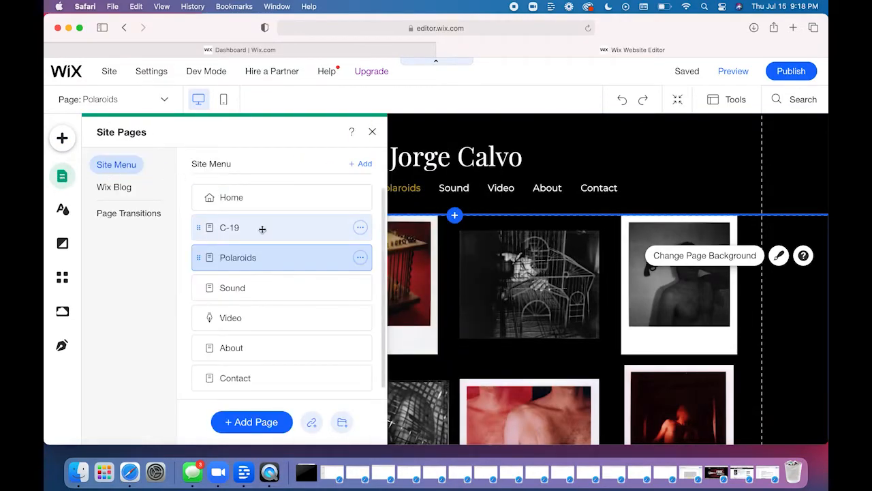
click(235, 289)
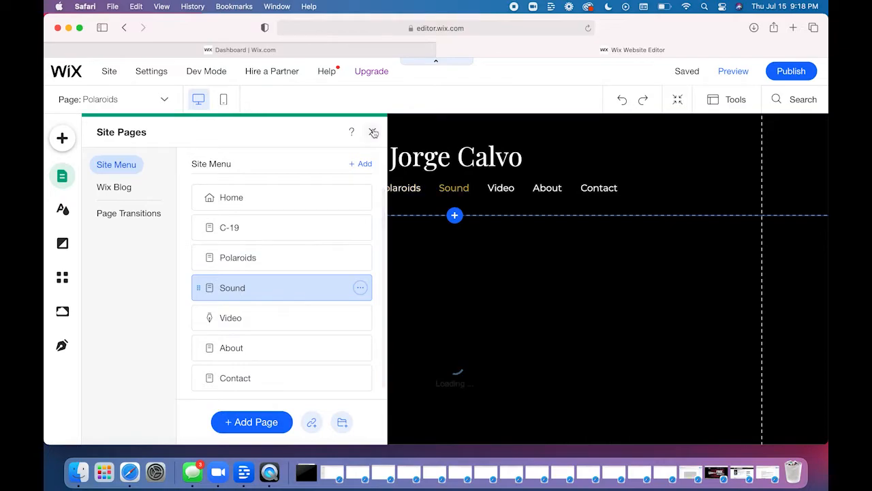
click(372, 133)
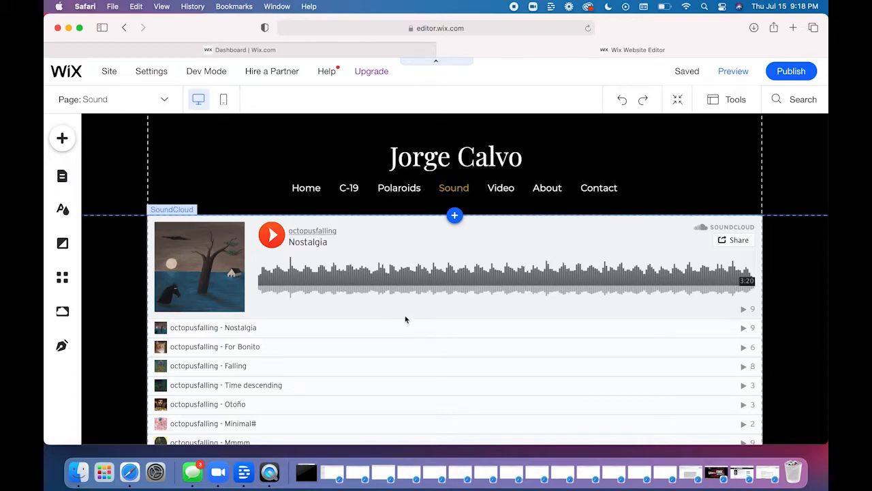
- Open the SoundCloud player's design options and try the full-width artwork layout, returning to the layout with artwork beside the waveform
click(405, 317)
click(398, 290)
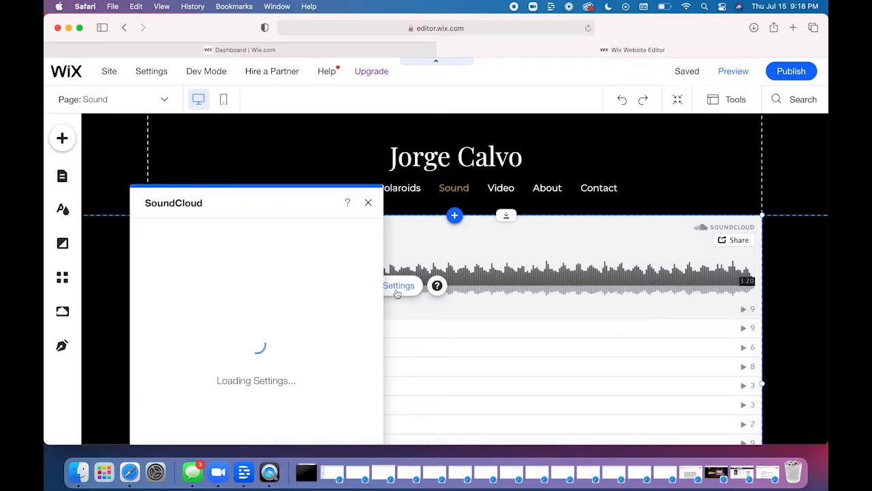
drag(264, 203, 264, 122)
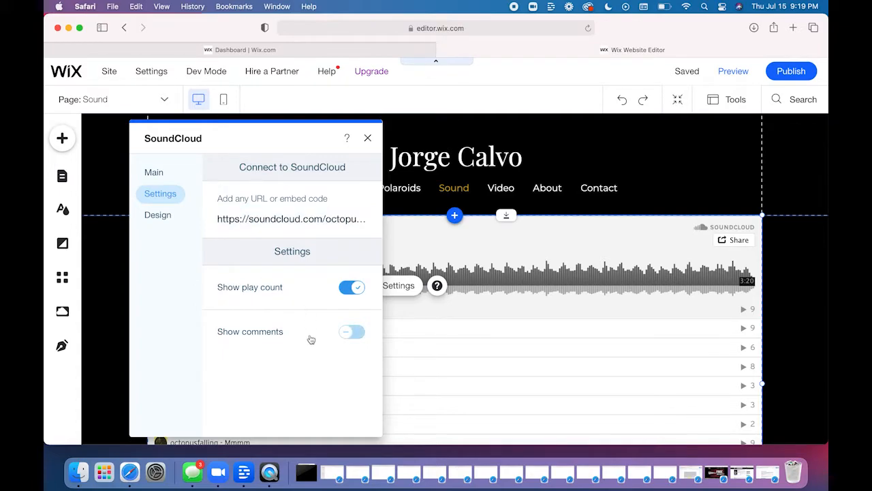
click(148, 214)
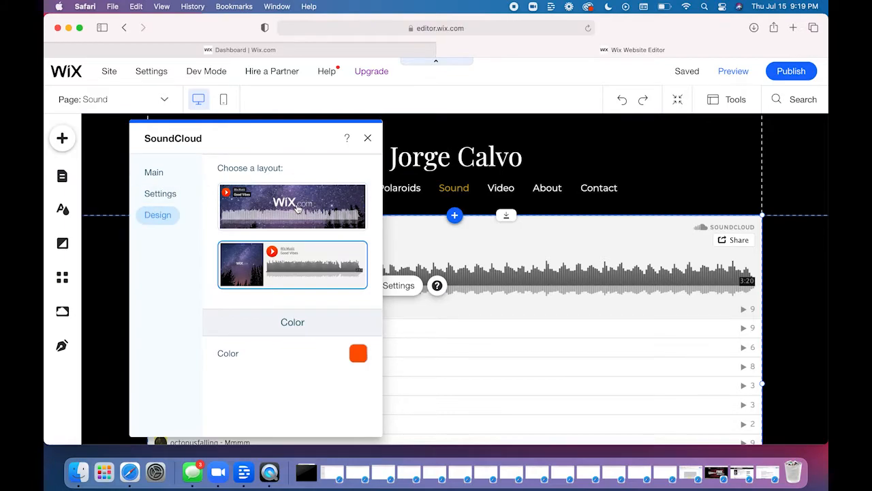
click(306, 210)
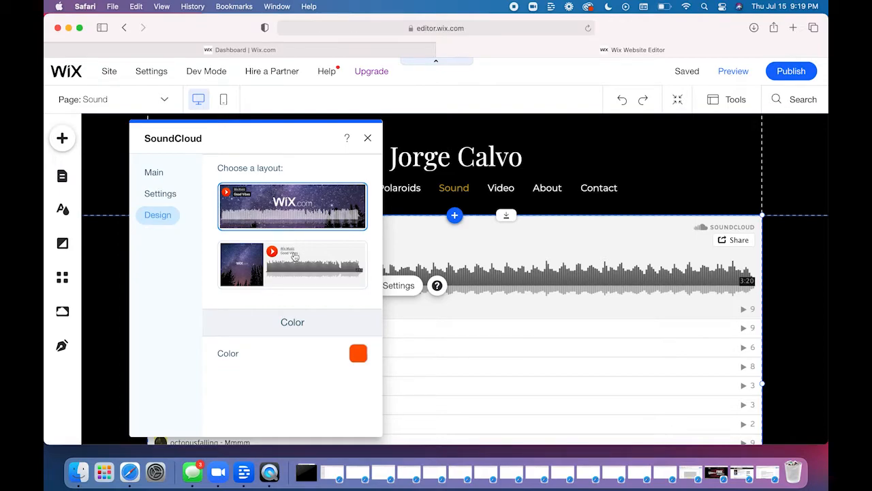
click(294, 265)
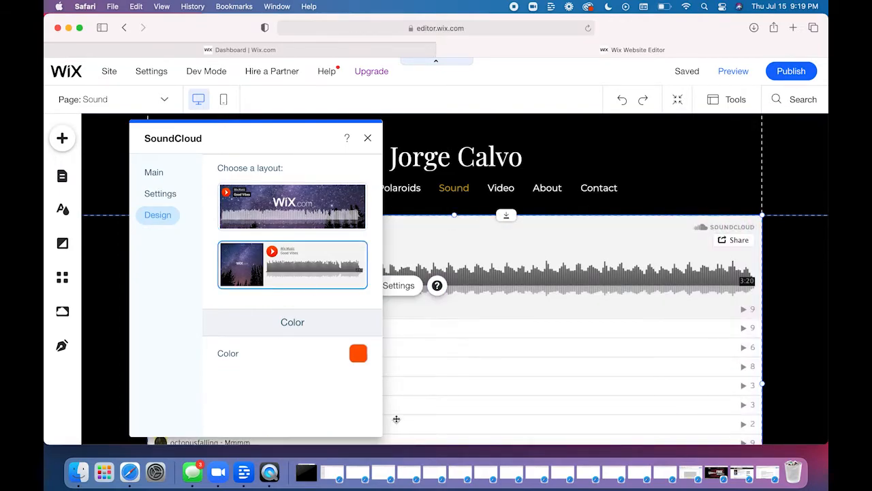
- Set the SoundCloud player's color to the custom gold #D6AF26 and close its settings
click(359, 354)
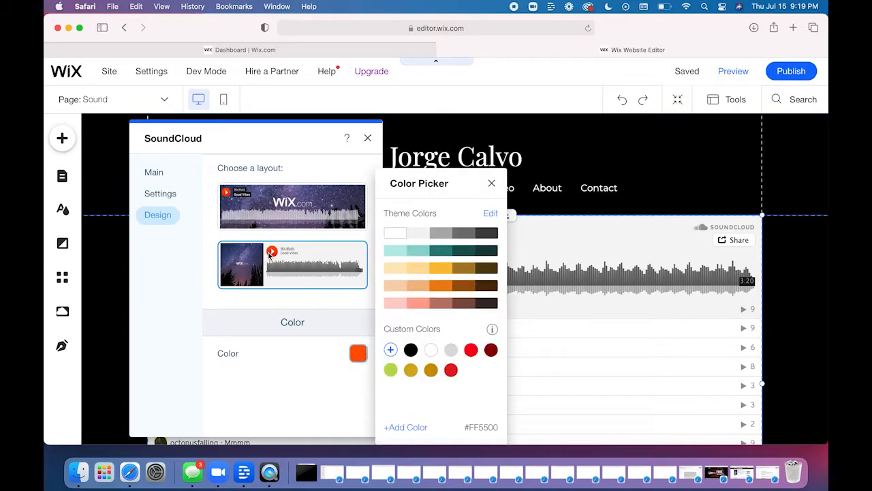
click(410, 373)
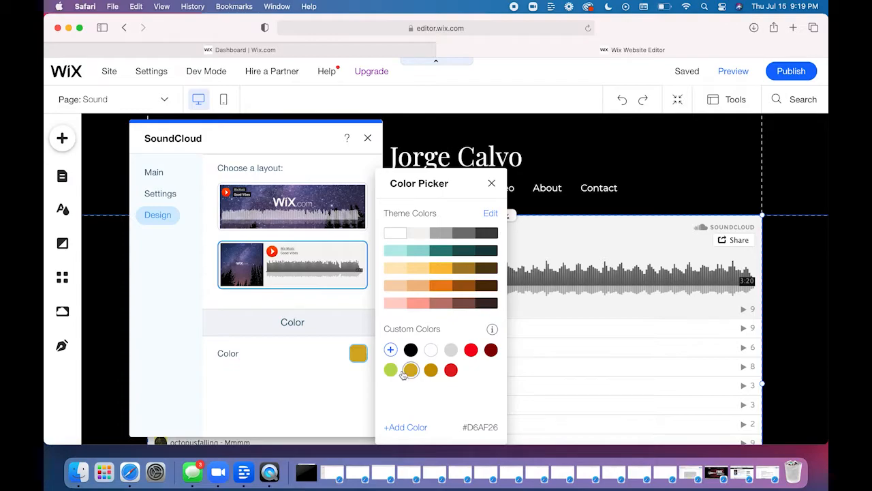
click(328, 376)
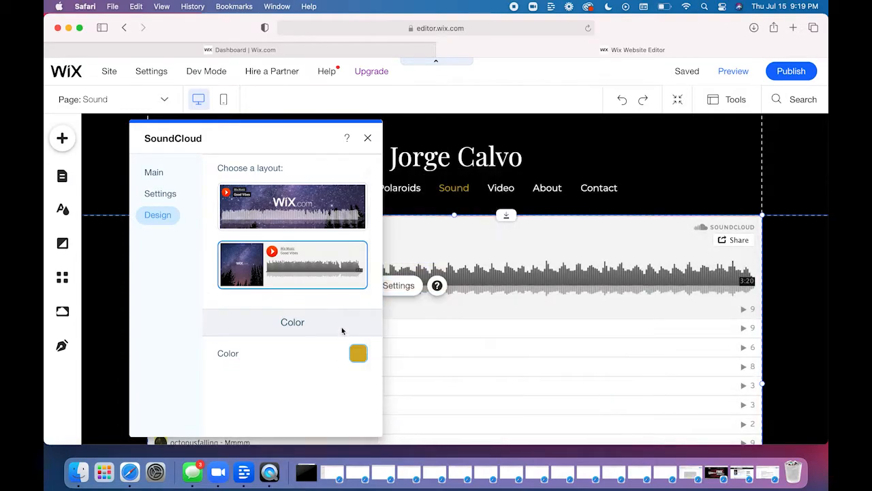
click(368, 138)
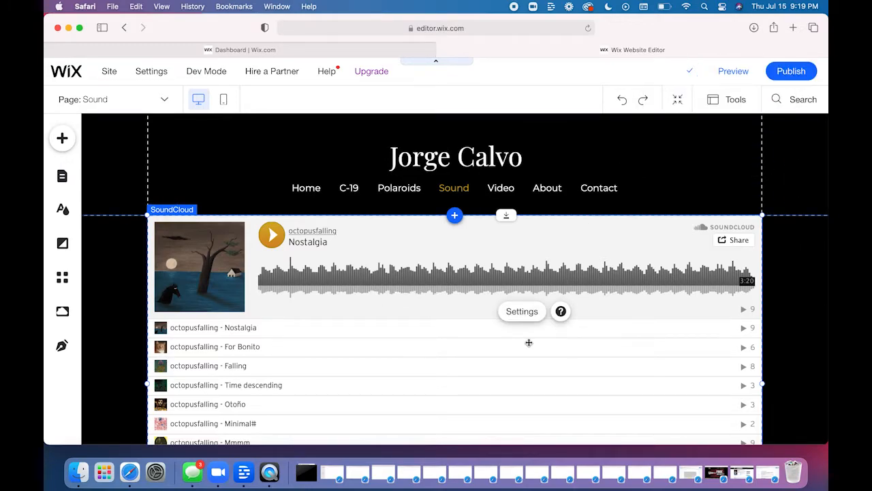
- Look over the SoundCloud player's connection, design and main settings, and close its settings
click(527, 315)
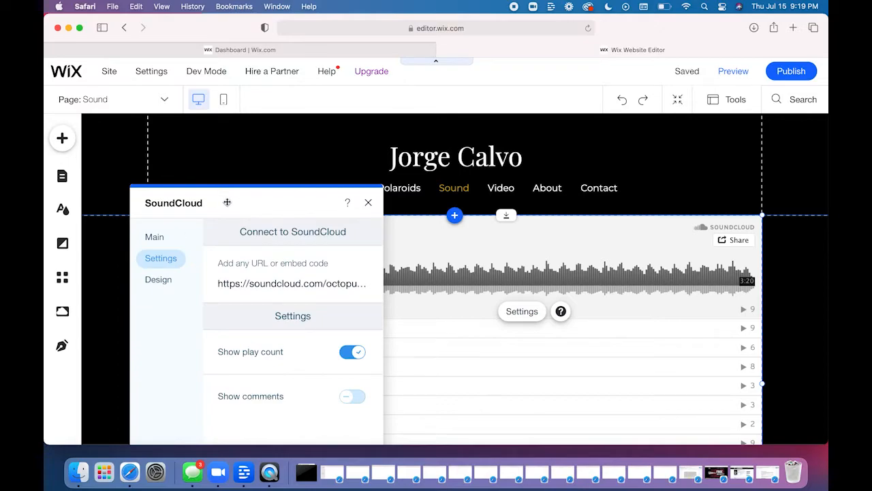
click(166, 280)
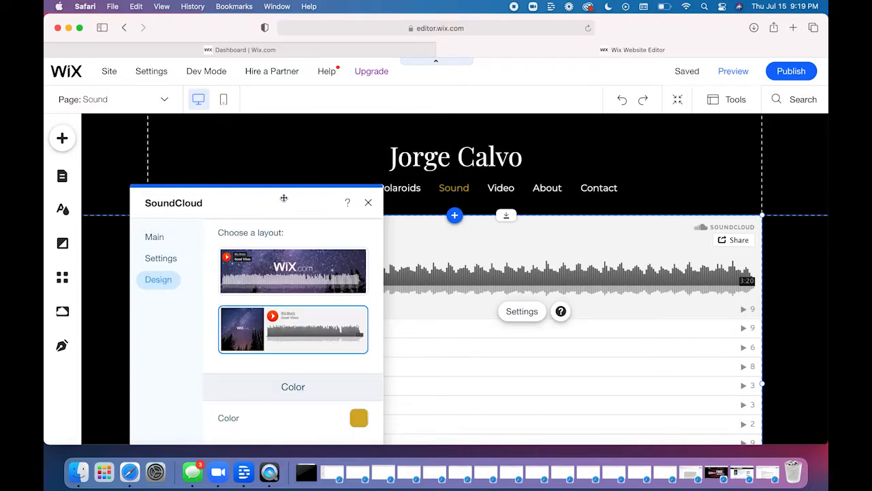
drag(282, 197, 277, 150)
click(151, 189)
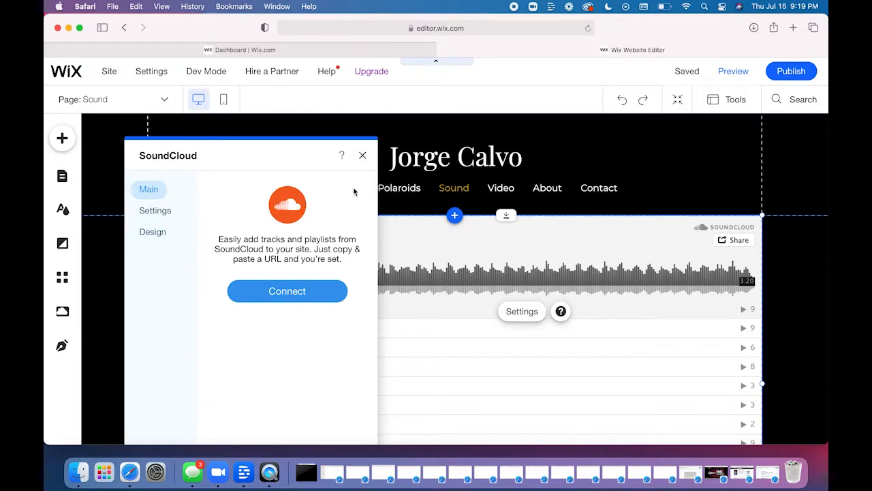
click(363, 156)
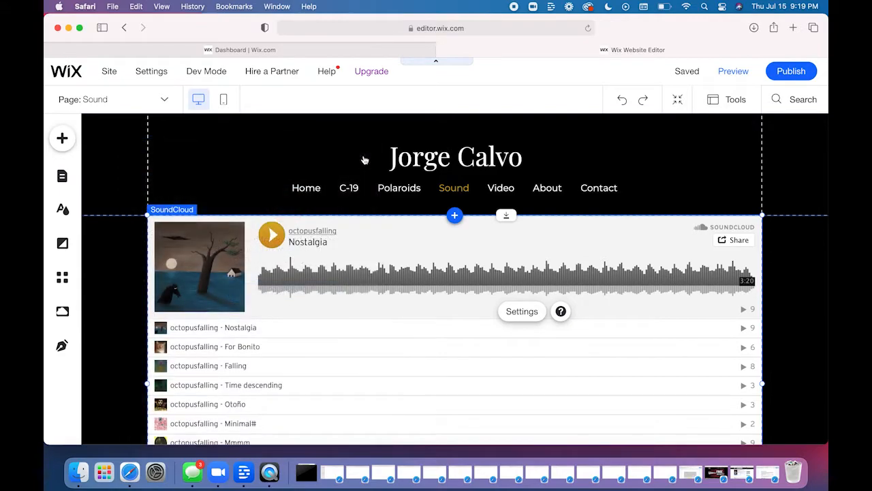
- Switch to the Video page and save the site, leaving the page's blog feed selected
click(62, 138)
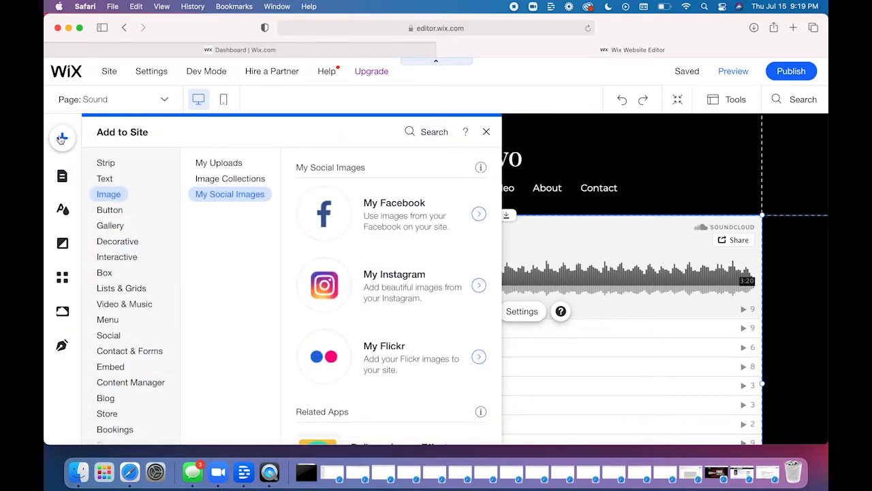
click(62, 176)
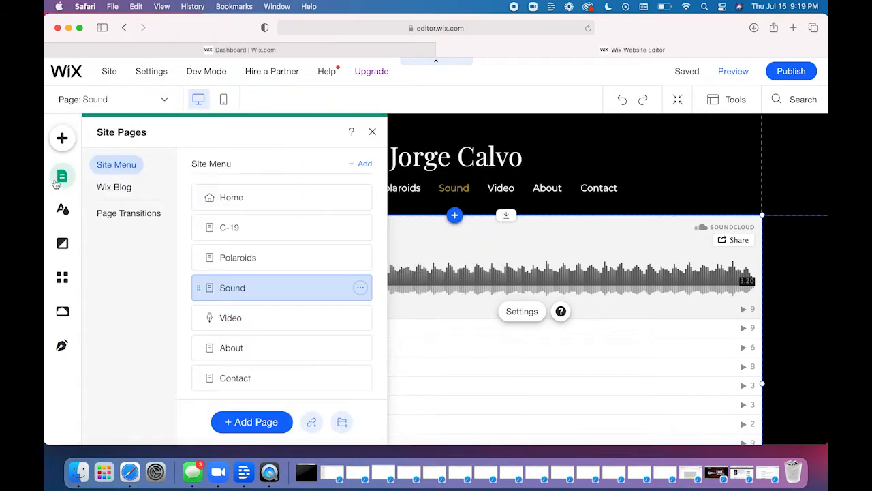
click(259, 315)
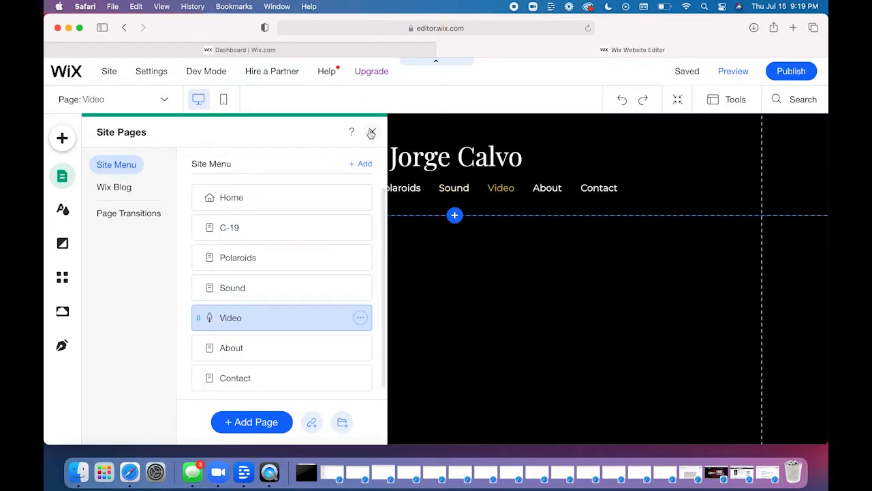
click(371, 133)
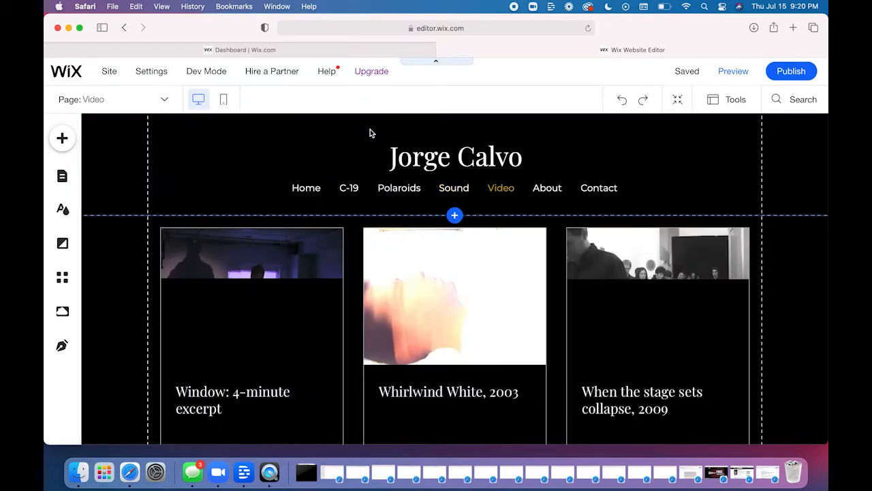
click(686, 74)
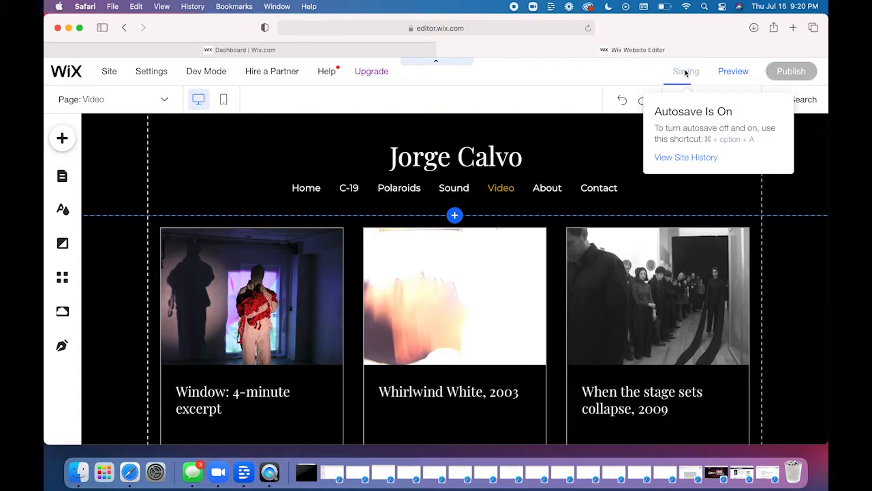
click(556, 291)
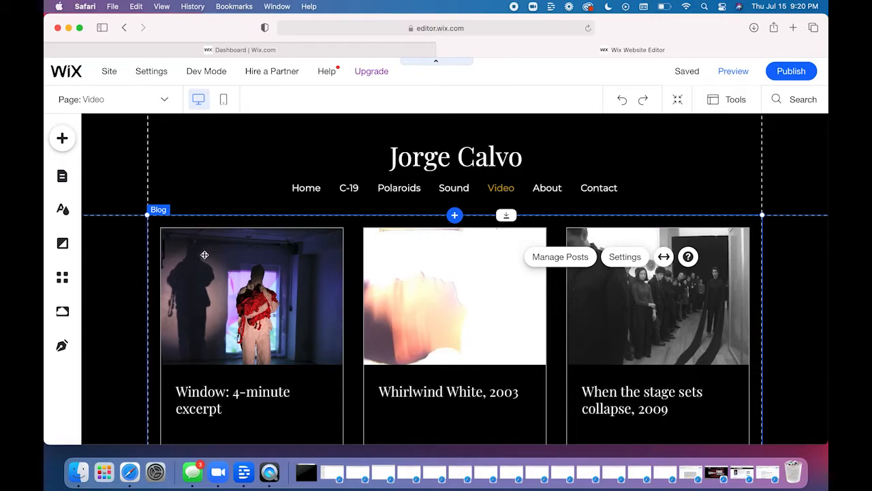
- Open the Wix App Market and look over the recommended, trending and business solution apps on its home page
click(63, 277)
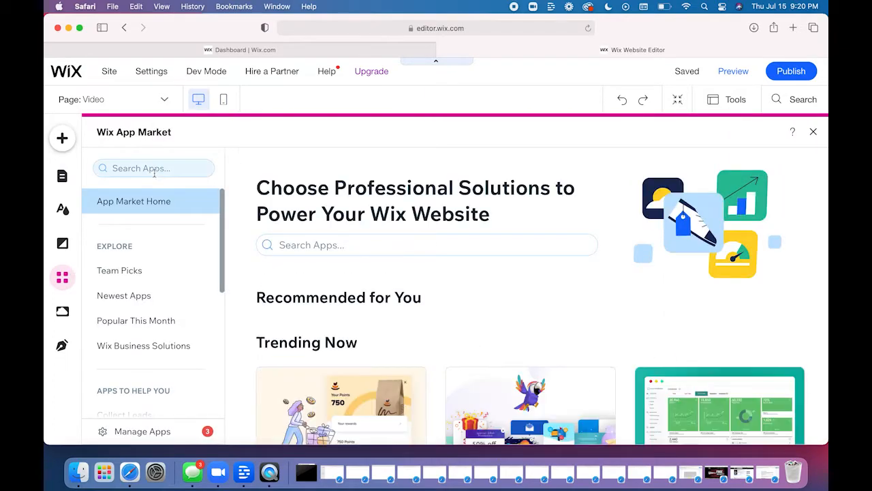
scroll(420, 300, down, 10)
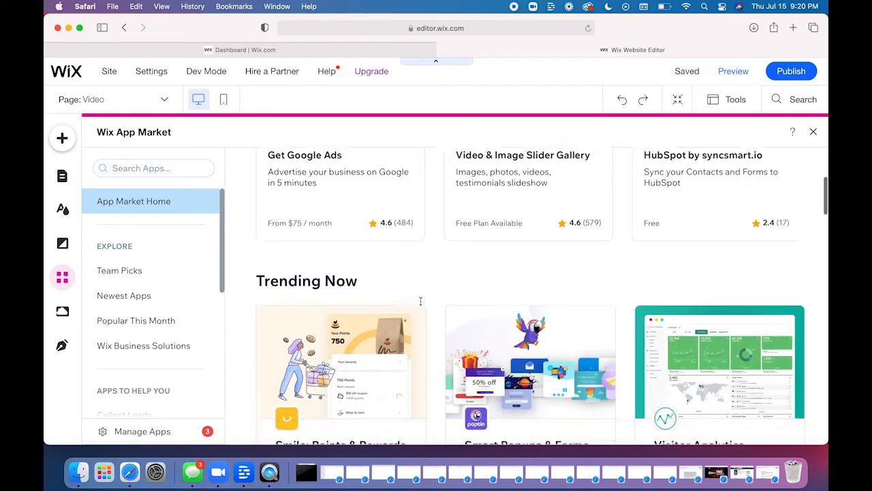
scroll(422, 306, down, 5)
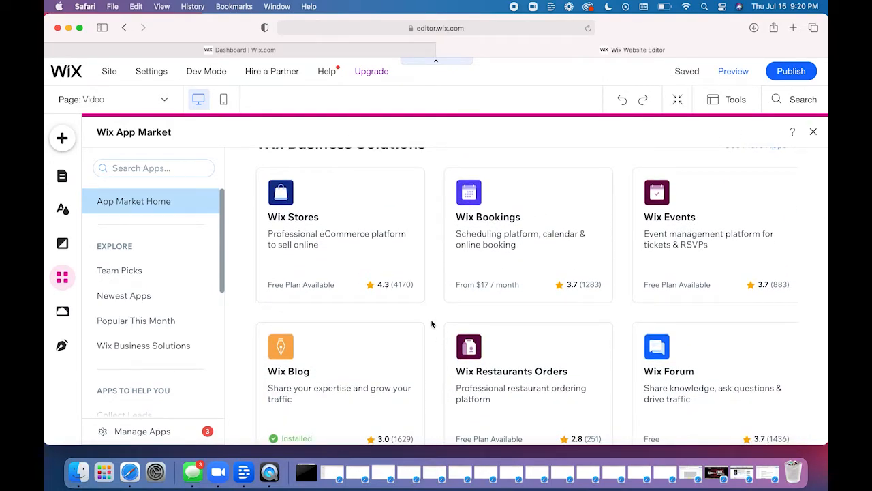
scroll(432, 324, down, 5)
scroll(431, 324, up, 15)
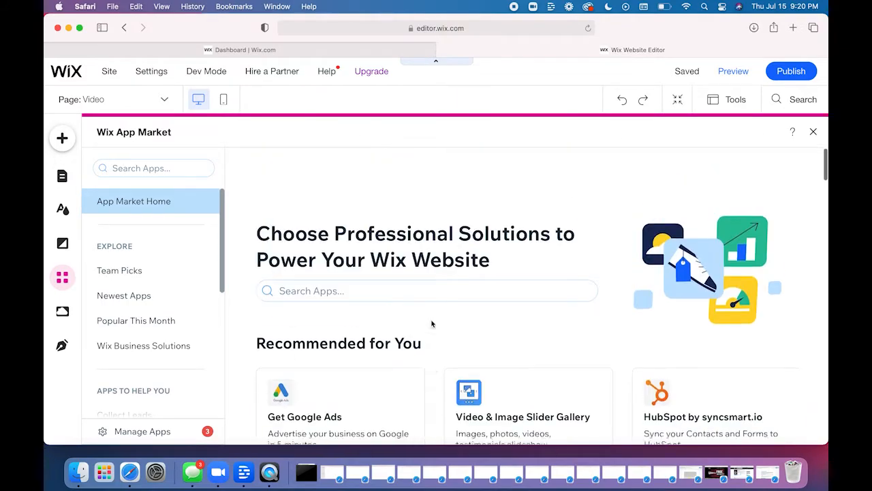
- Search the App Market for the trending topic "online store", look through the results, and close the market
click(158, 172)
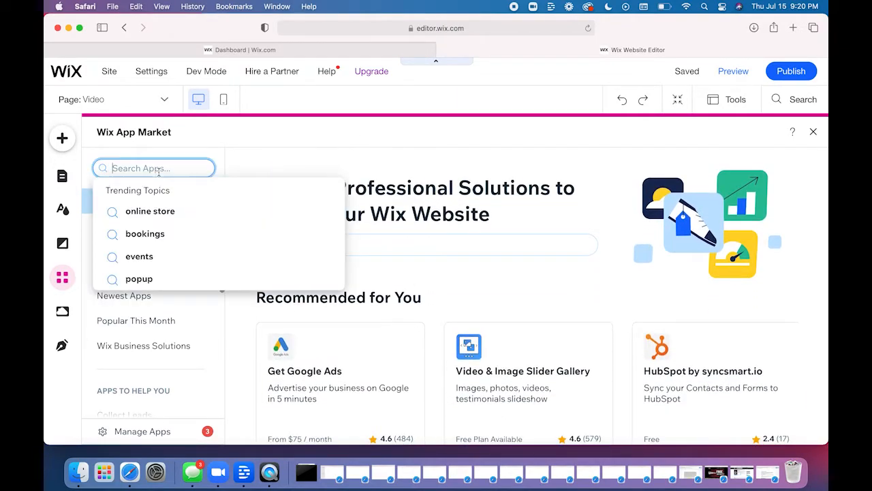
click(156, 210)
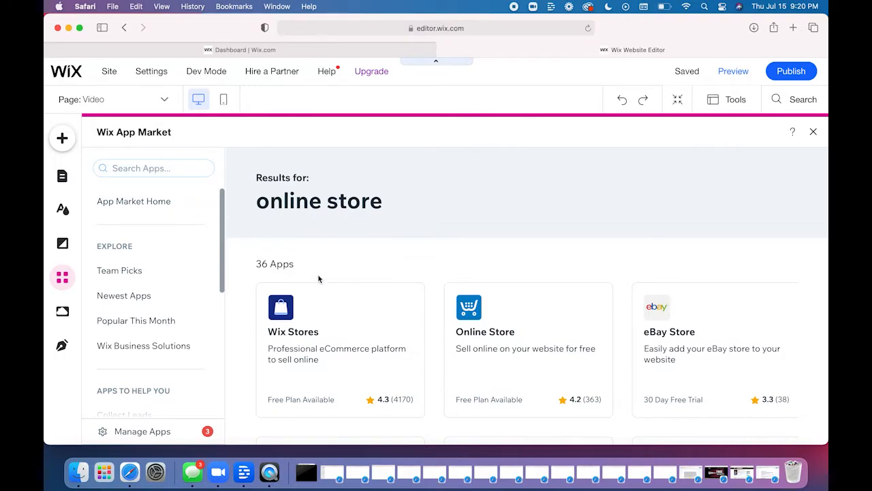
scroll(368, 334, down, 5)
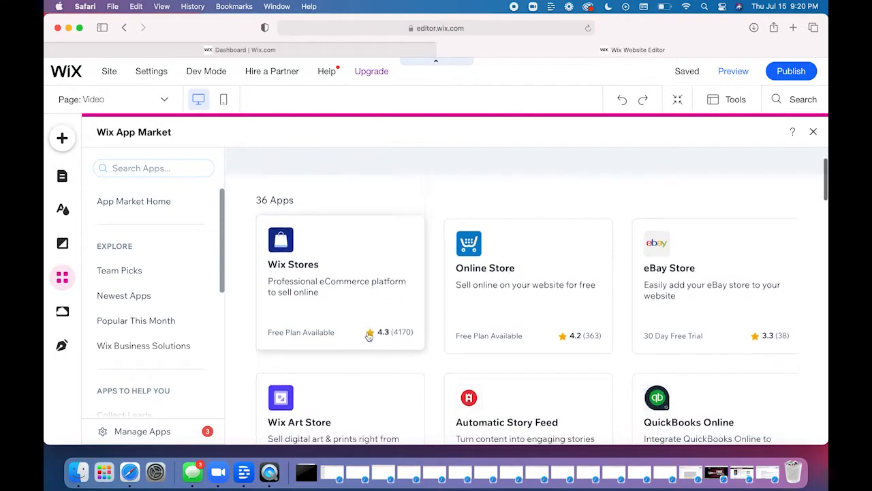
scroll(368, 335, down, 3)
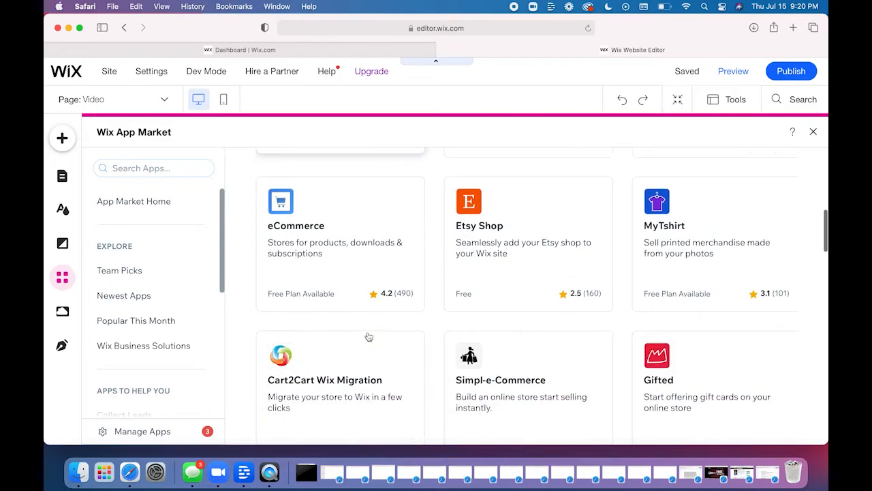
scroll(407, 290, up, 8)
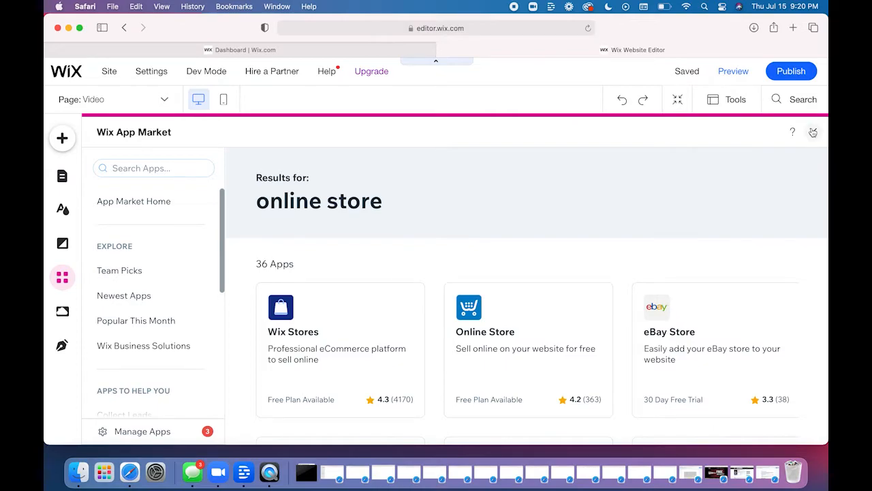
click(813, 133)
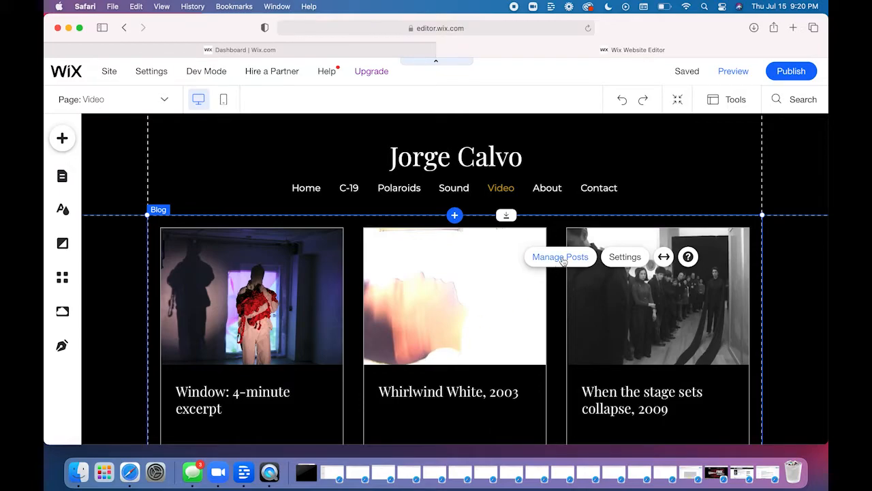
- Open the Video page's blog feed settings and bring up the display options
click(620, 258)
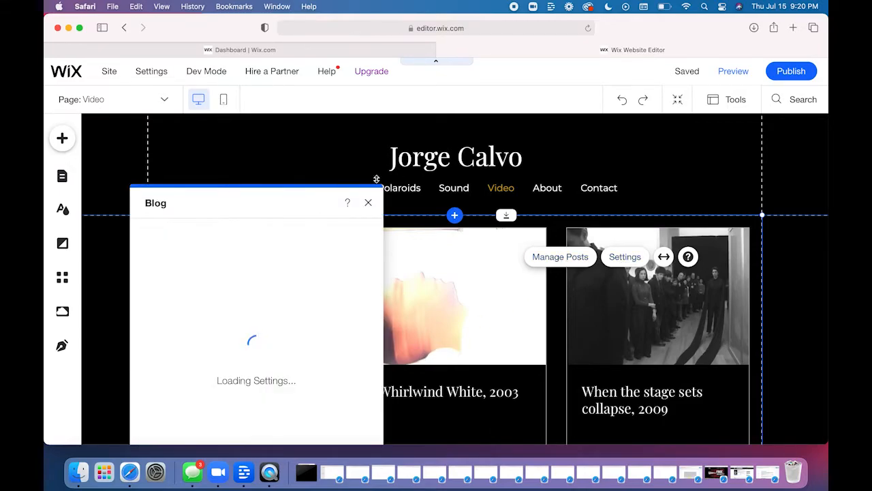
drag(253, 204, 251, 139)
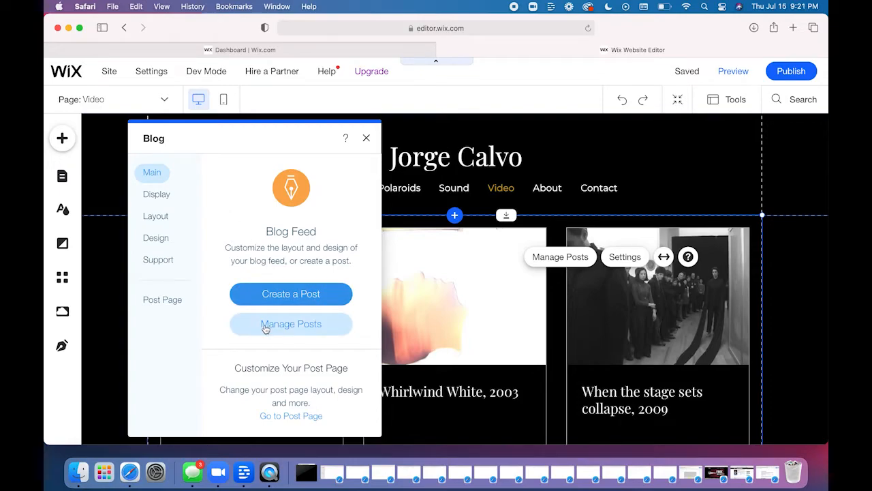
click(157, 199)
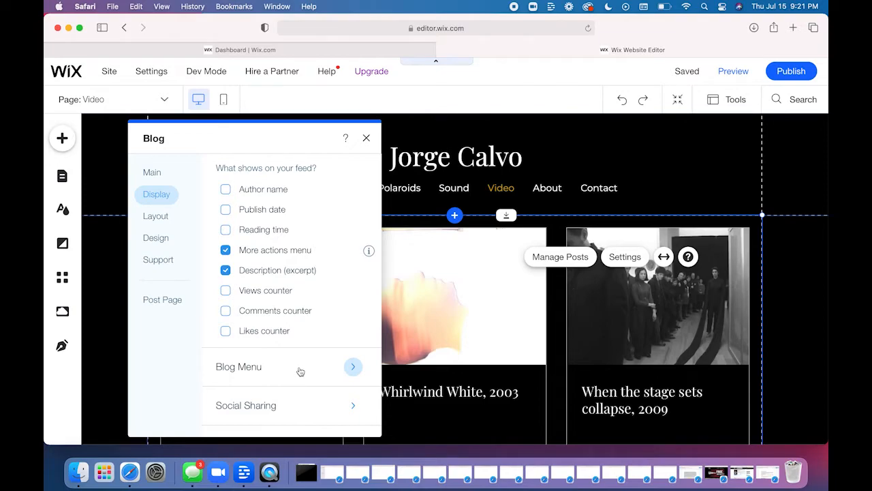
- Try showing the blog menu above the feed, hide it again, and check the feed's social sharing options
click(301, 371)
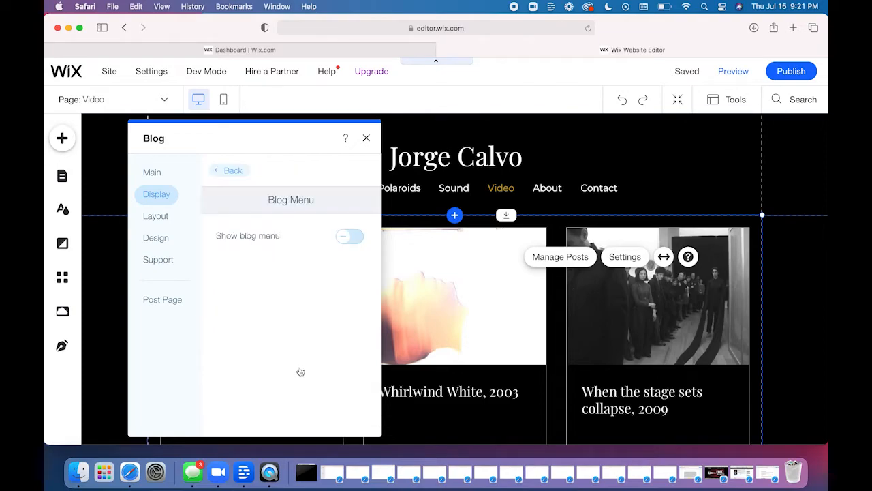
click(345, 240)
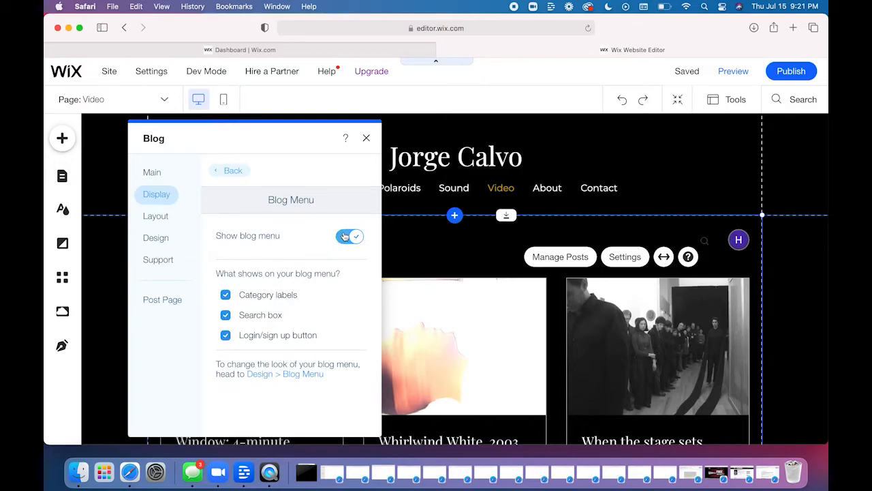
click(345, 237)
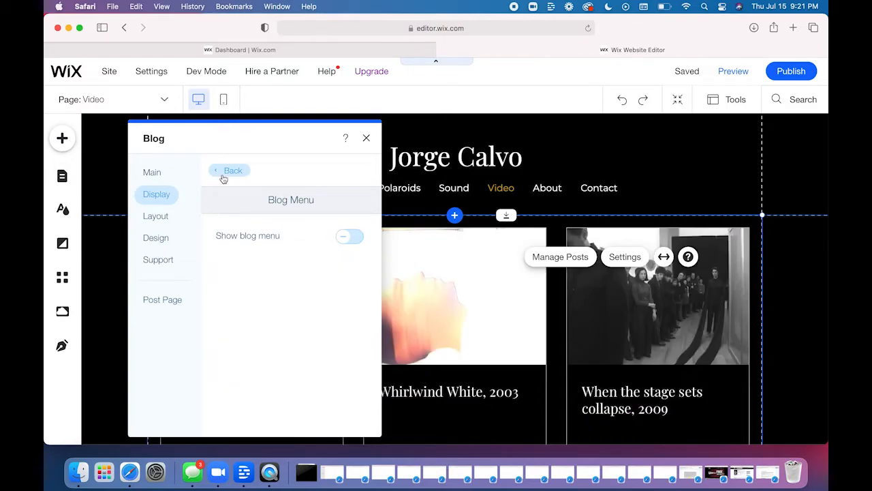
click(223, 174)
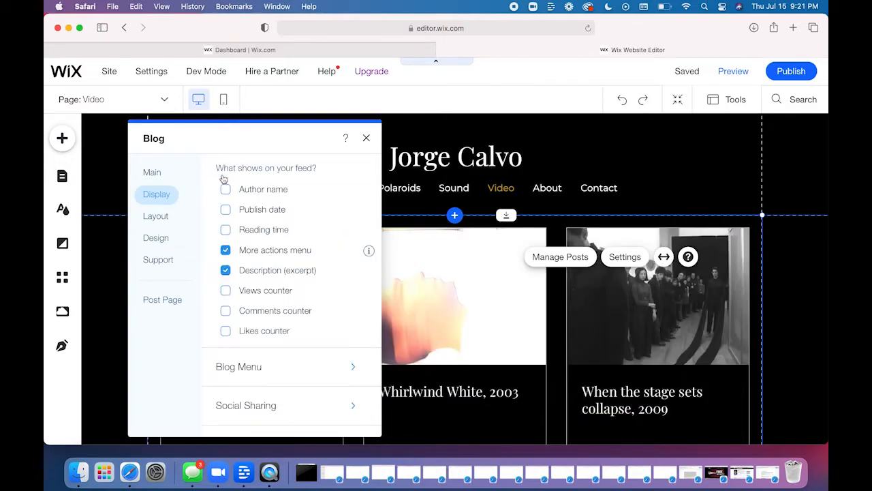
click(285, 405)
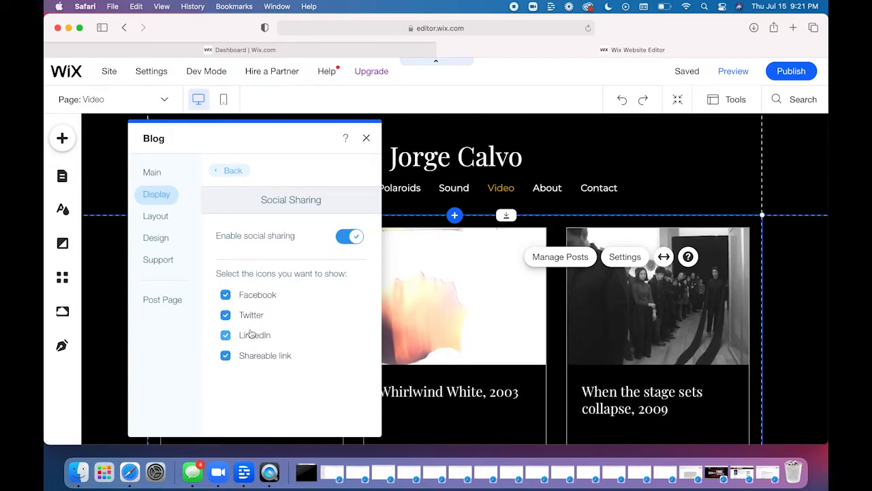
click(230, 171)
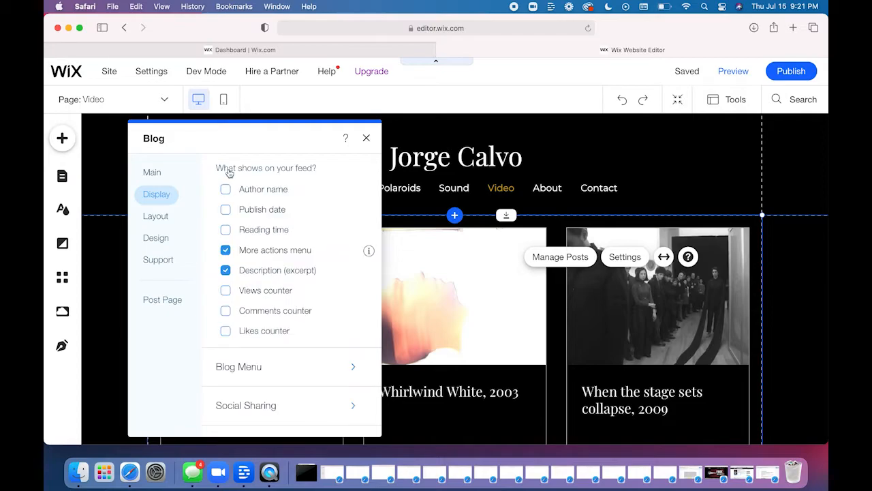
- Look over the blog feed's layout options and try the 16:9 image ratio, returning to 4:3
click(150, 227)
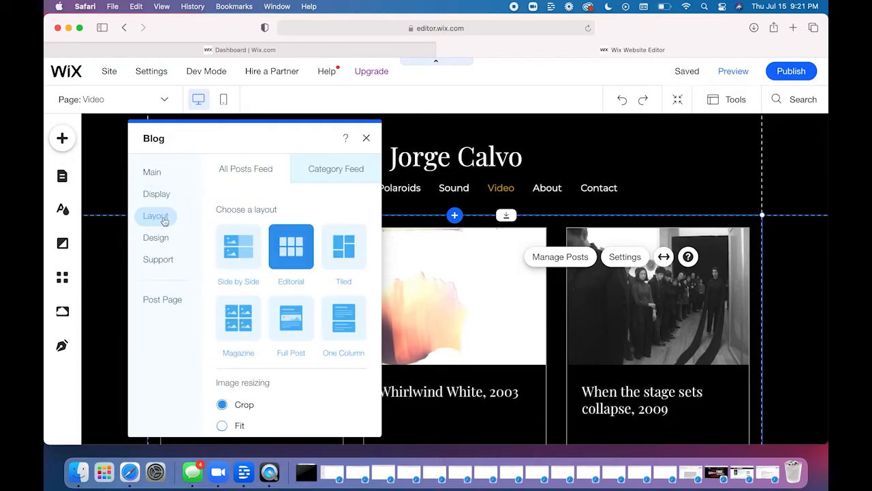
scroll(239, 300, down, 2)
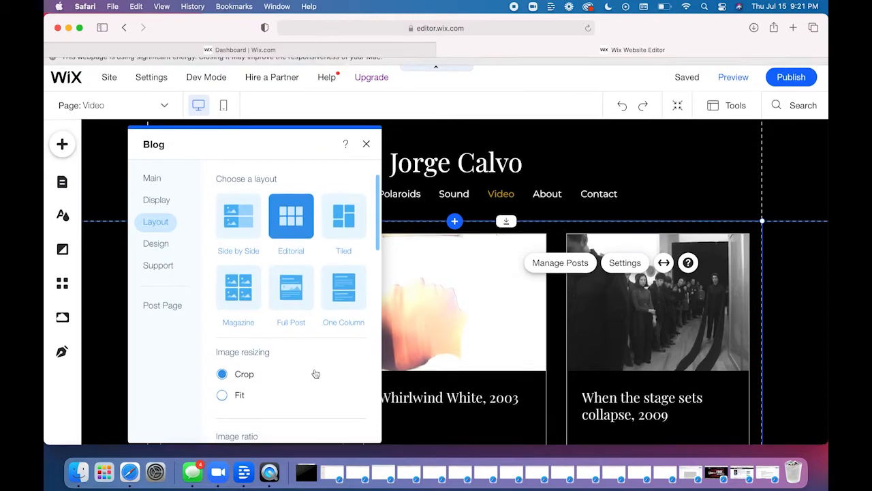
scroll(315, 372, down, 2)
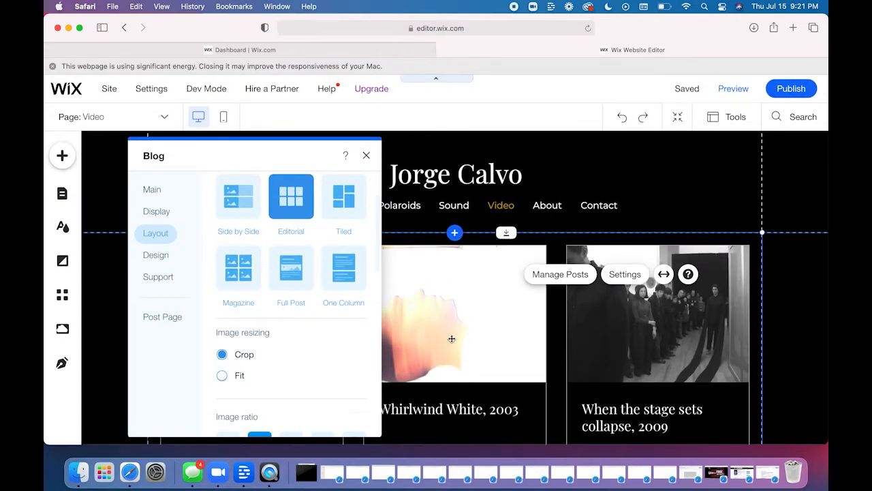
scroll(330, 377, down, 3)
scroll(329, 377, down, 5)
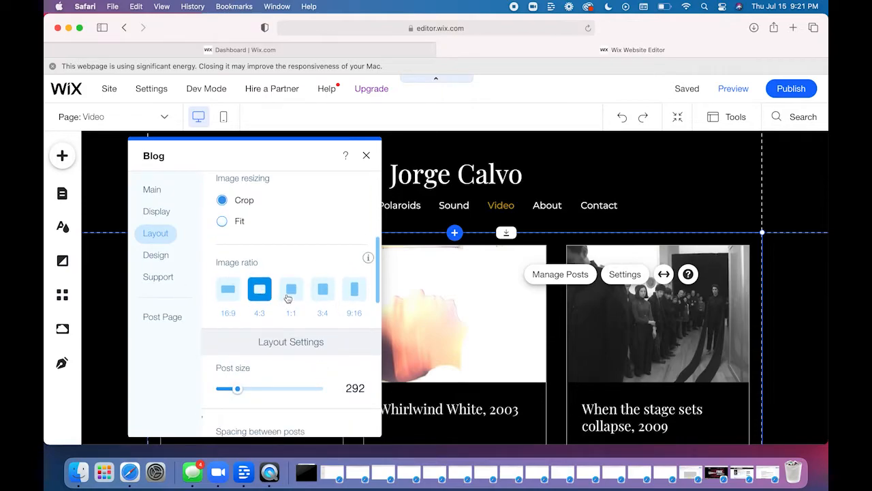
click(225, 293)
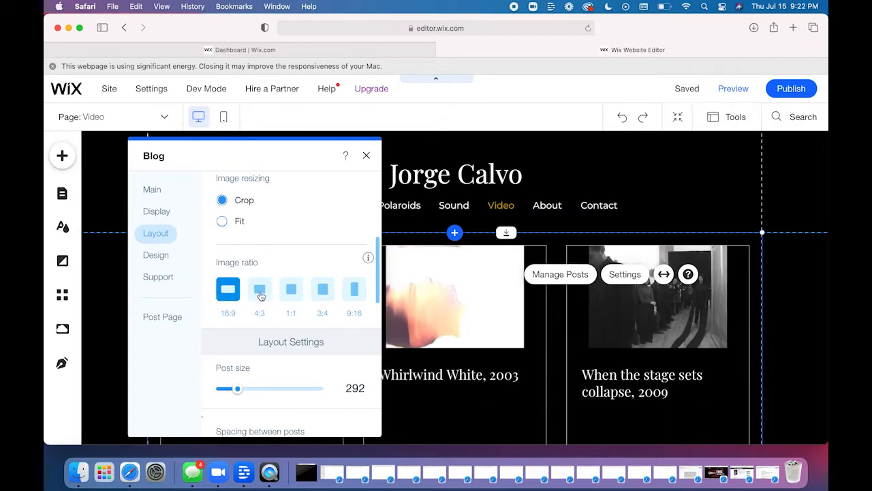
click(260, 296)
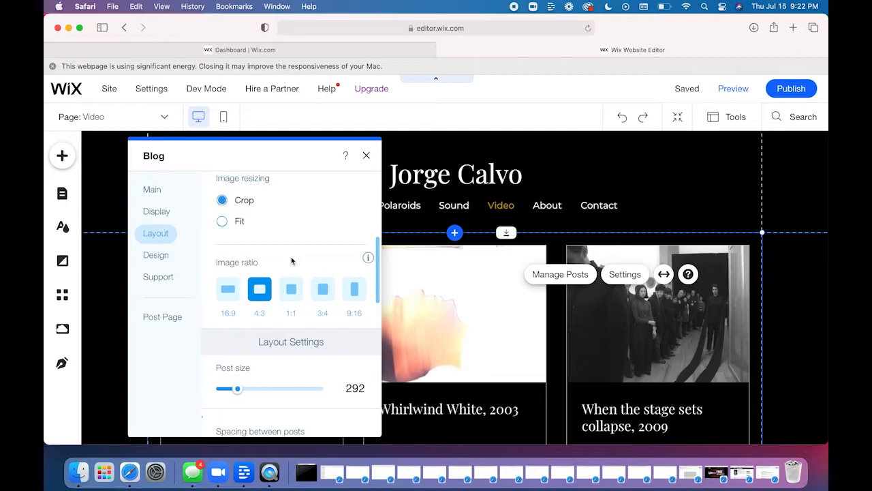
- Check the blog feed's layout settings for post size and spacing between posts
scroll(291, 261, down, 1)
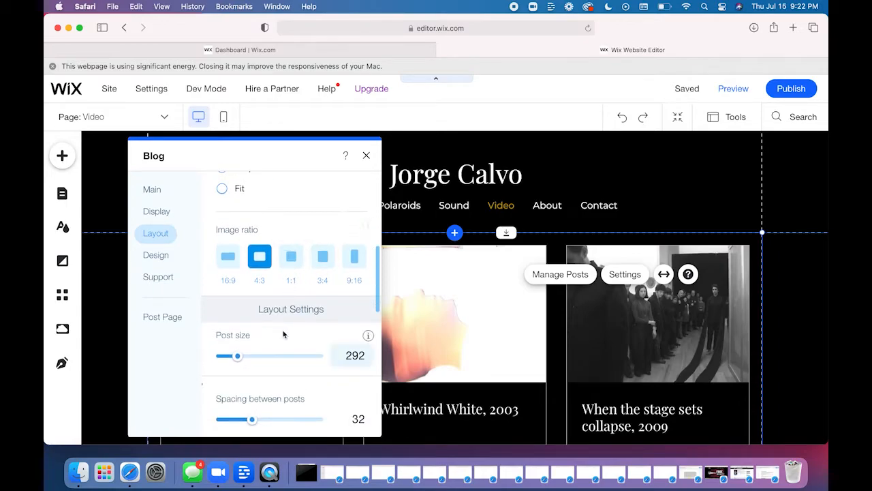
click(358, 357)
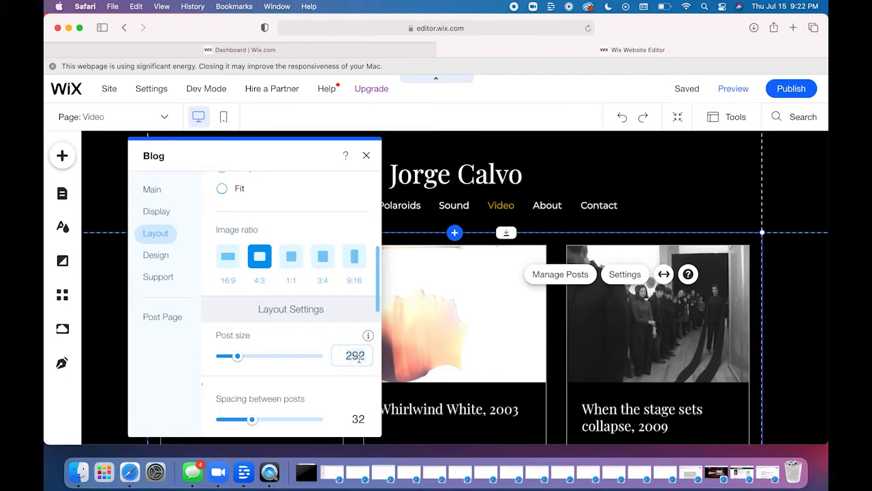
click(290, 384)
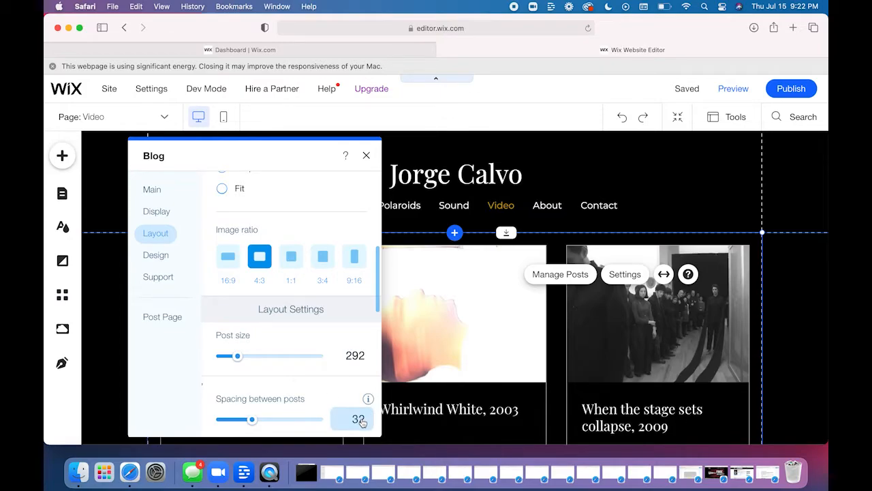
- Review the blog feed's design options for the blog menu, the posts, and the buttons and margins
click(161, 255)
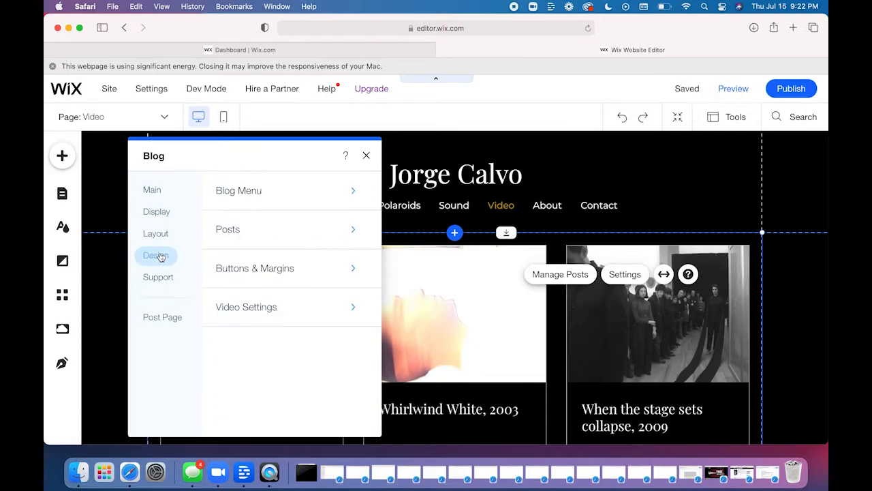
click(270, 183)
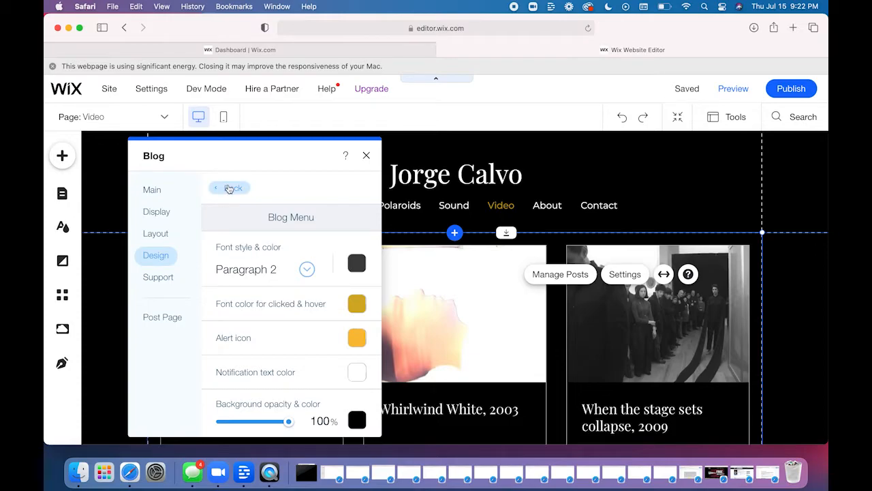
click(229, 189)
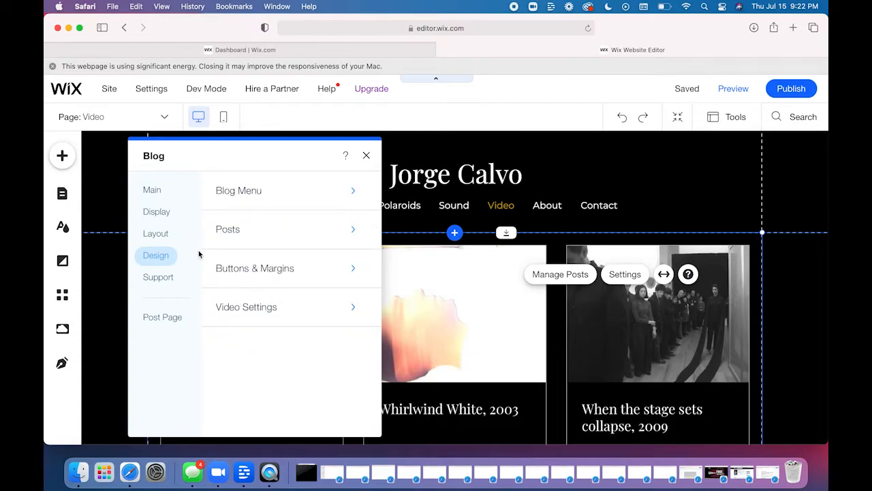
click(289, 237)
scroll(229, 336, down, 1)
scroll(228, 336, down, 3)
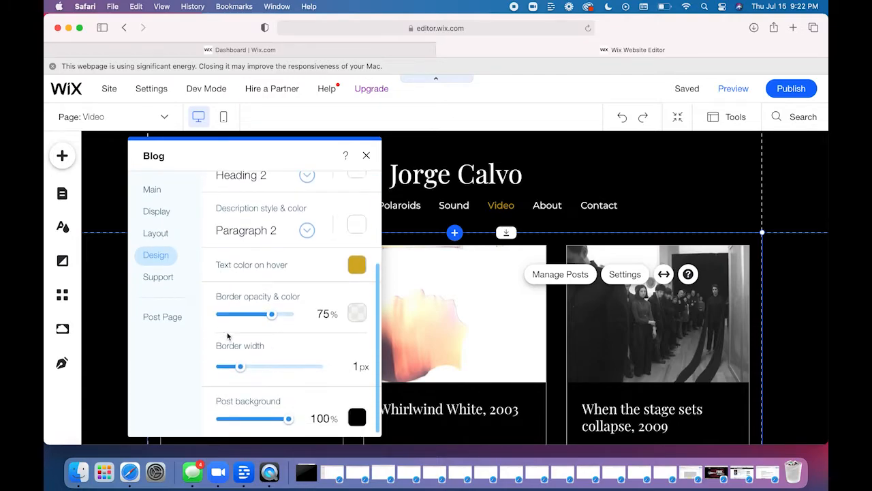
scroll(252, 336, up, 5)
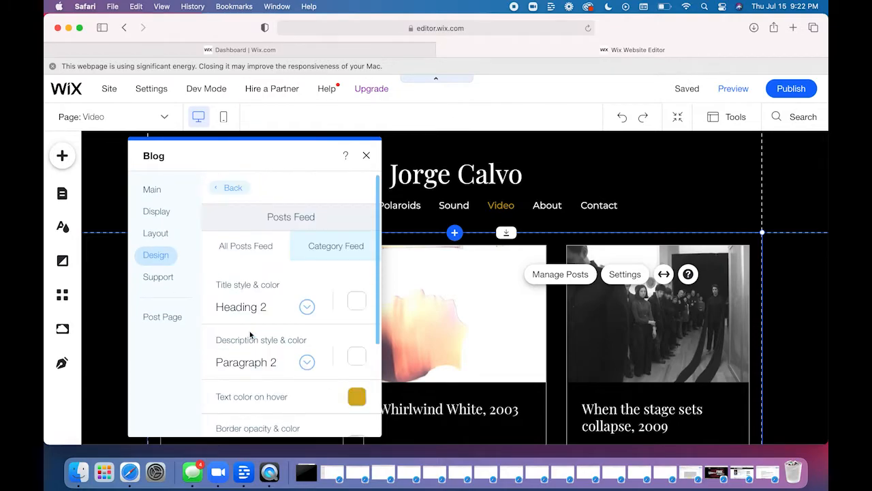
click(221, 187)
click(237, 264)
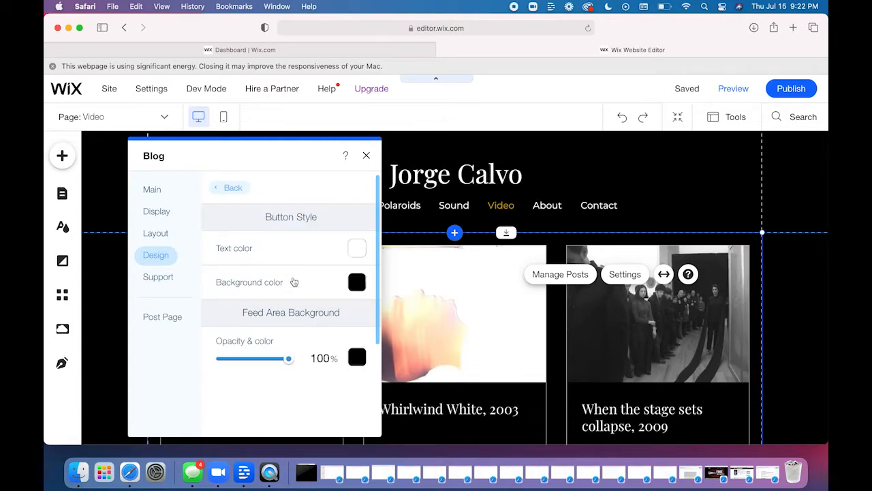
click(231, 188)
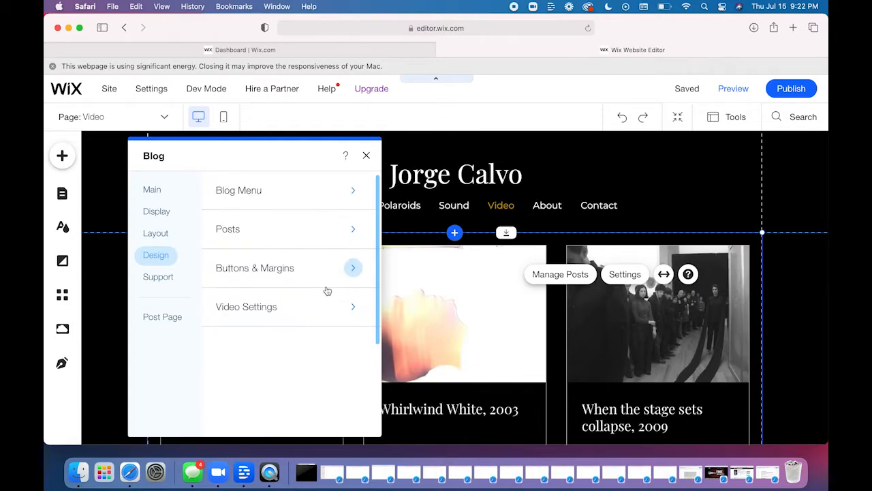
- Look over the feed's video play trigger and playback speed options and its support links, and close the blog settings
click(296, 313)
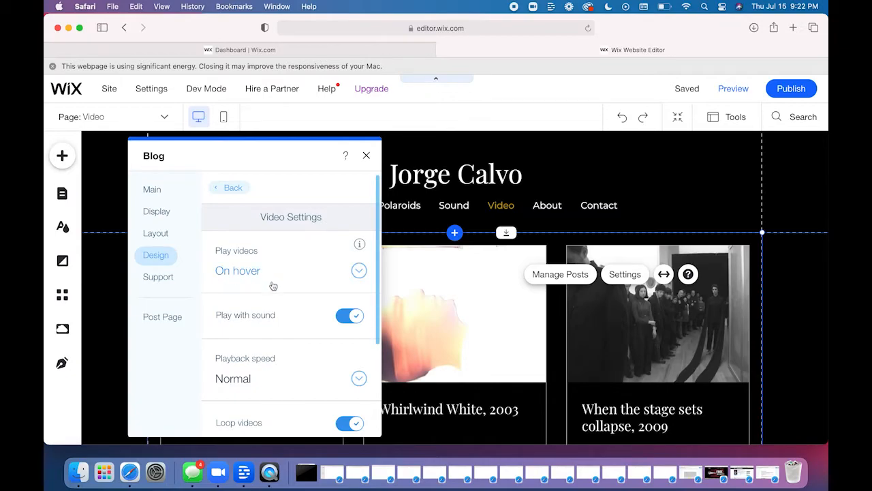
scroll(273, 320, down, 2)
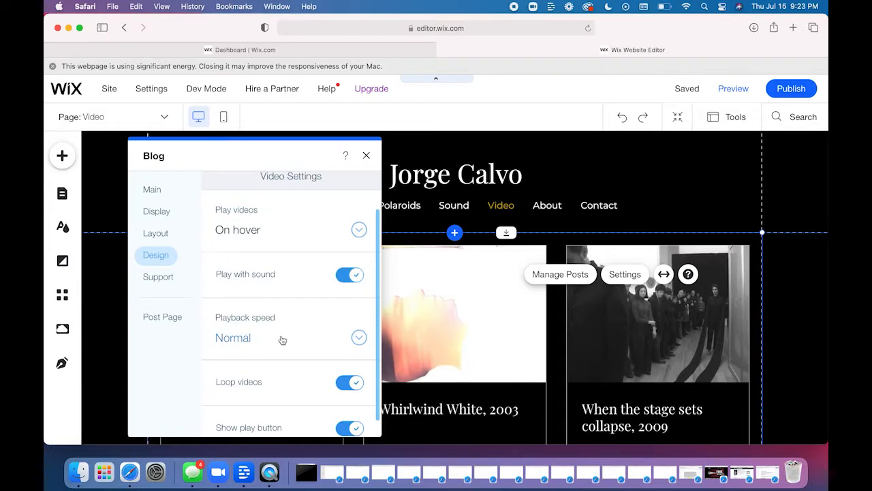
scroll(282, 339, down, 1)
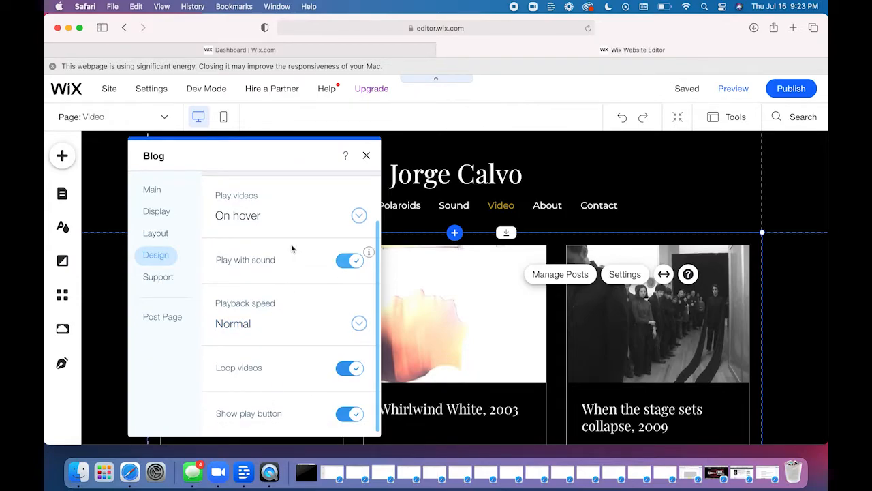
click(310, 217)
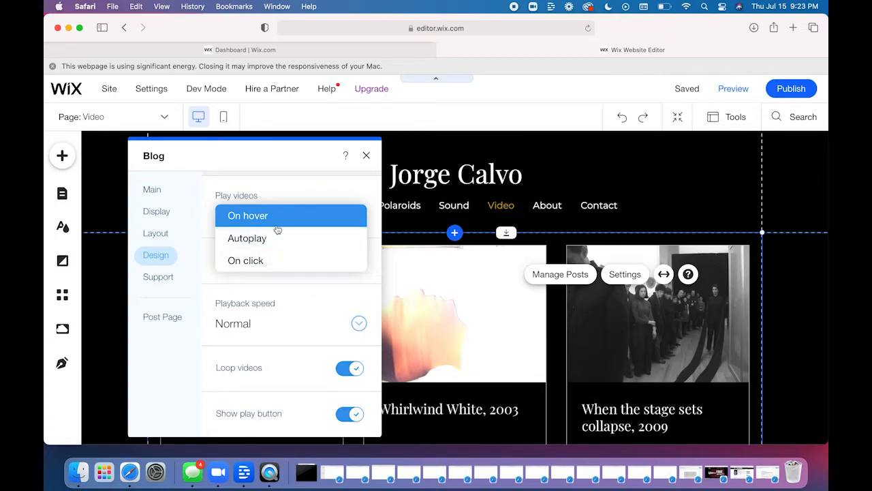
click(209, 251)
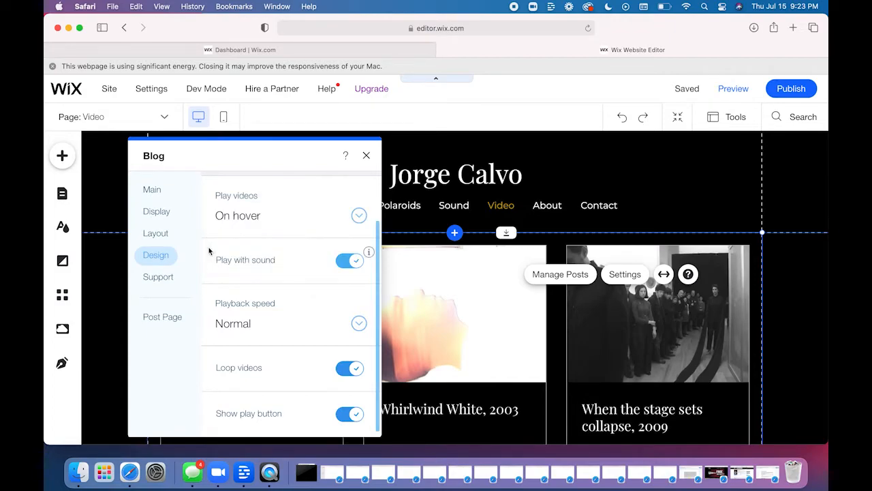
click(292, 329)
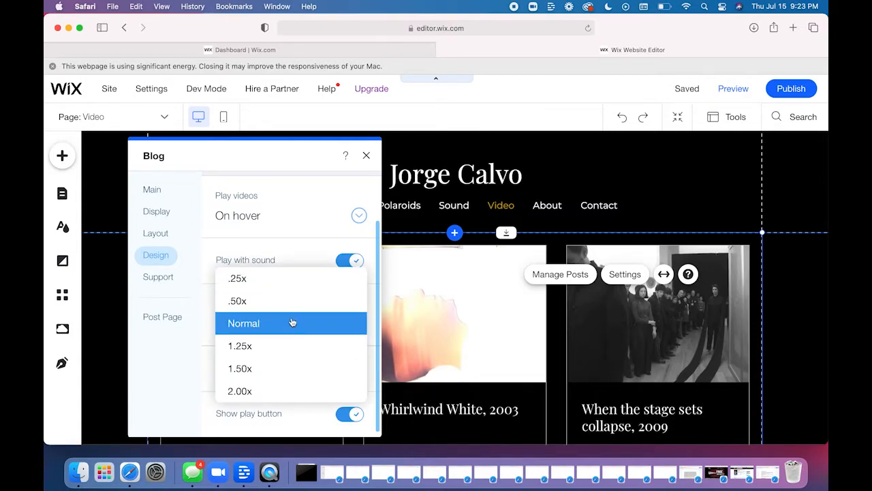
click(208, 318)
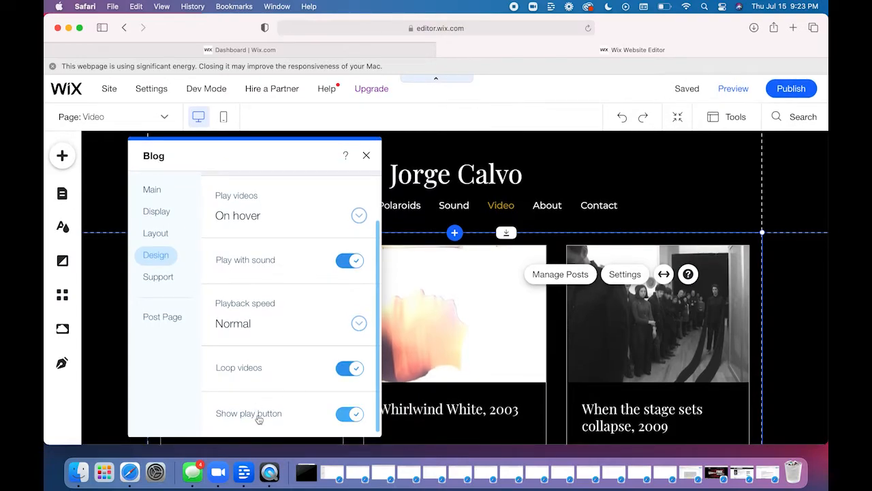
click(164, 288)
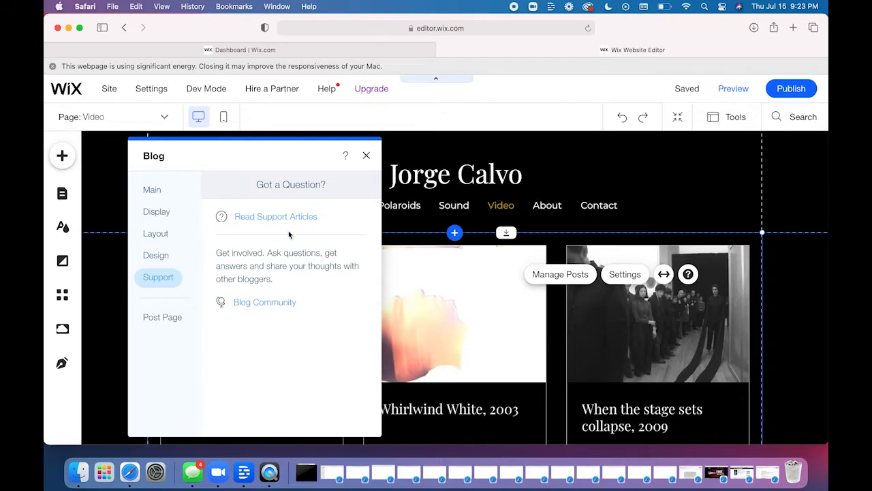
click(365, 156)
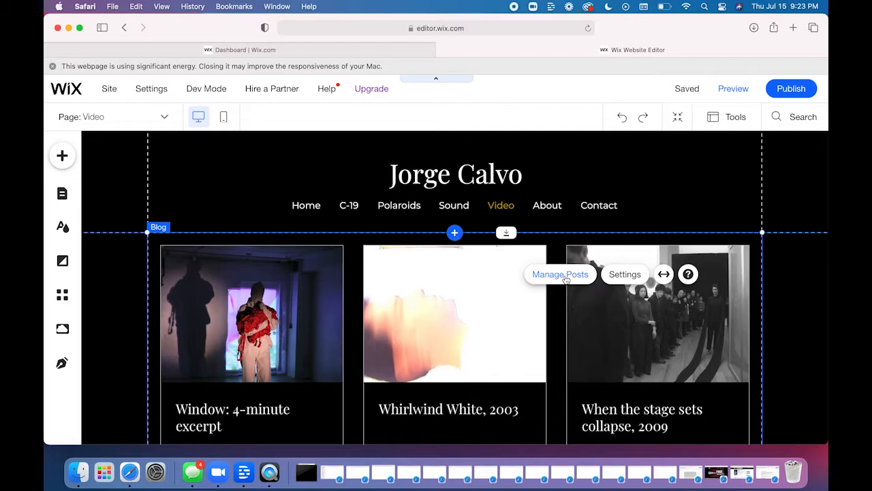
- Open the blog's post manager, dismiss the browser's energy warning, and look through the published posts
click(560, 273)
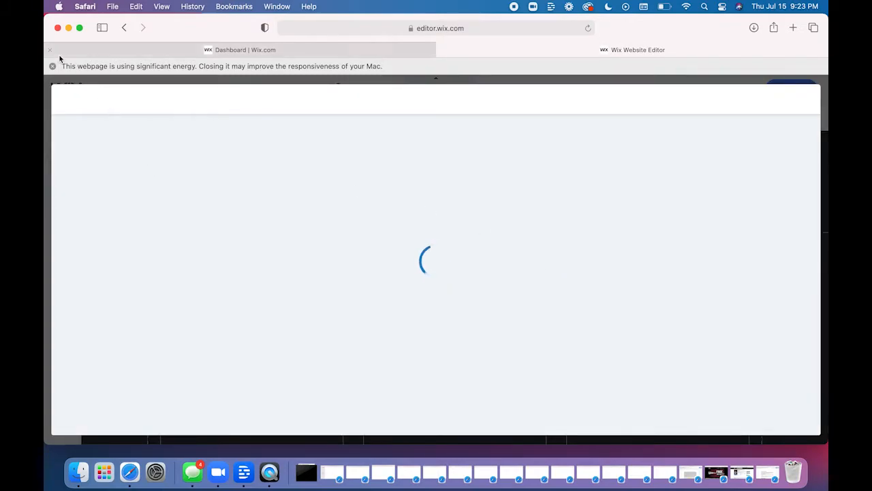
click(52, 66)
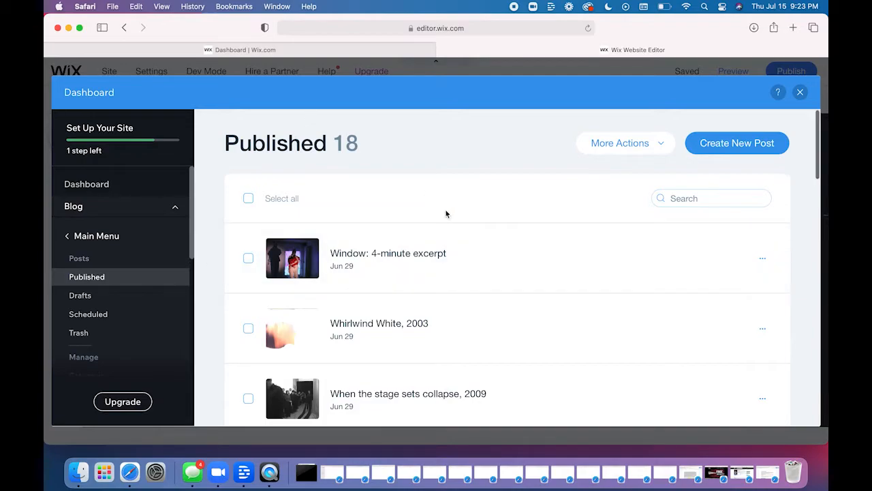
scroll(446, 212, down, 1)
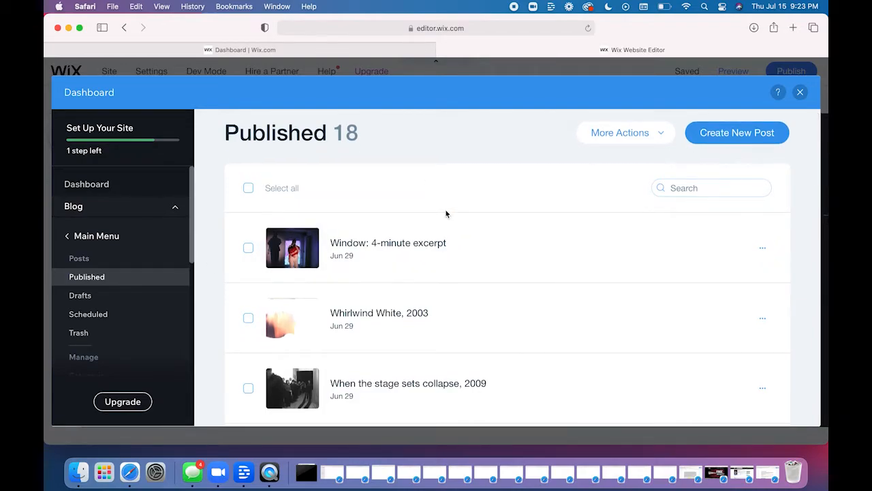
scroll(458, 265, down, 10)
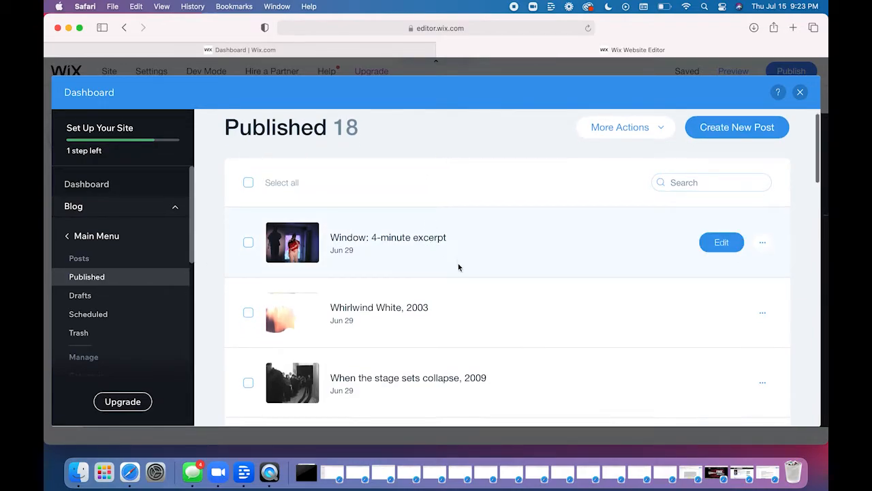
scroll(458, 265, down, 3)
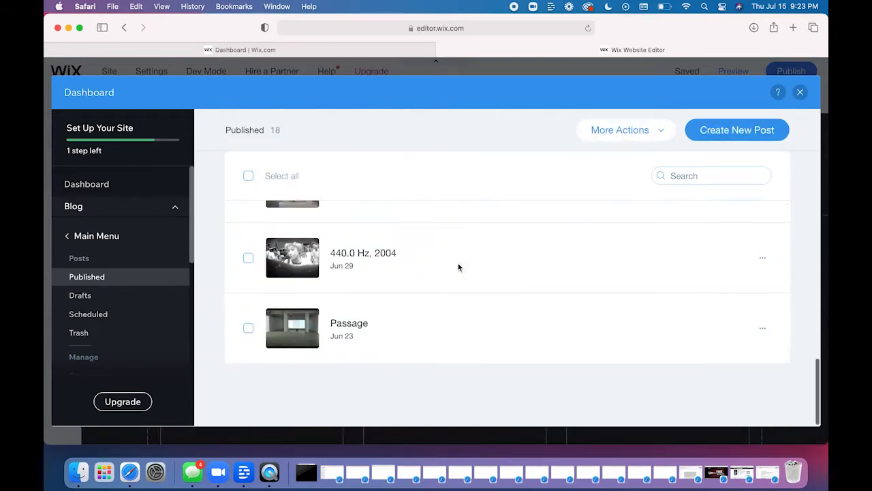
scroll(458, 266, up, 15)
scroll(459, 268, up, 3)
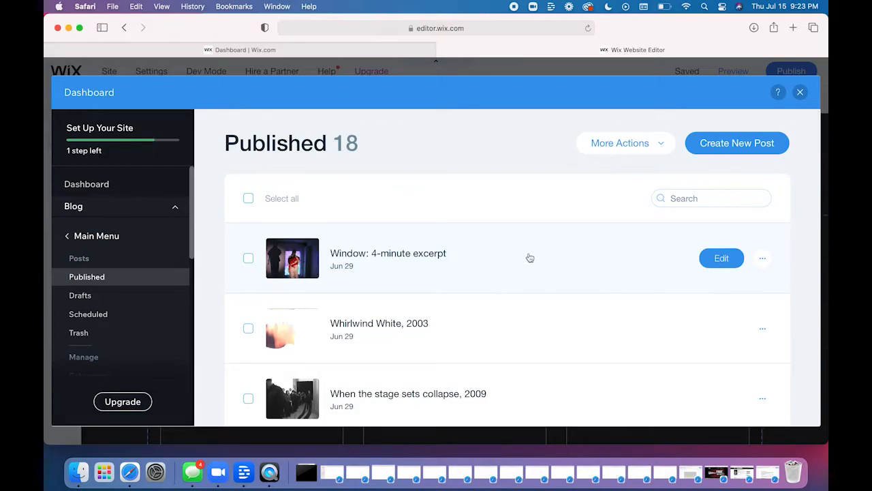
- Check the selection and additional actions available for the "Window: 4-minute excerpt" post, leaving it deselected
click(248, 258)
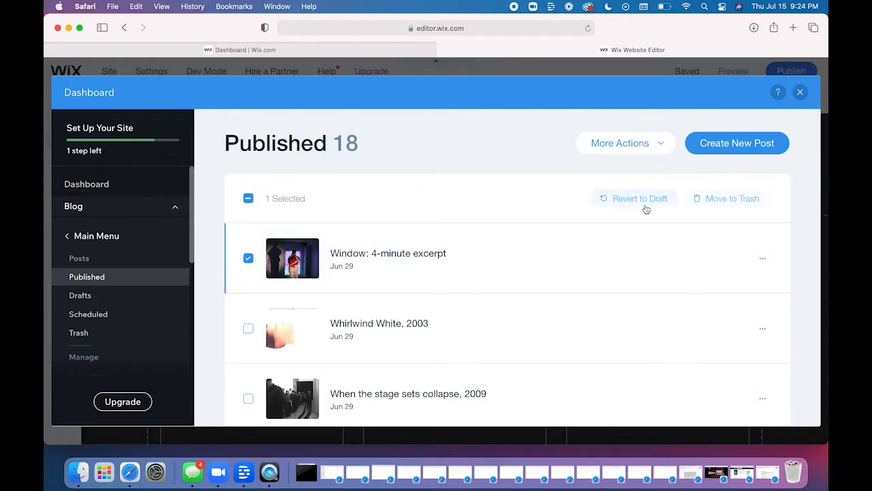
click(248, 258)
click(762, 258)
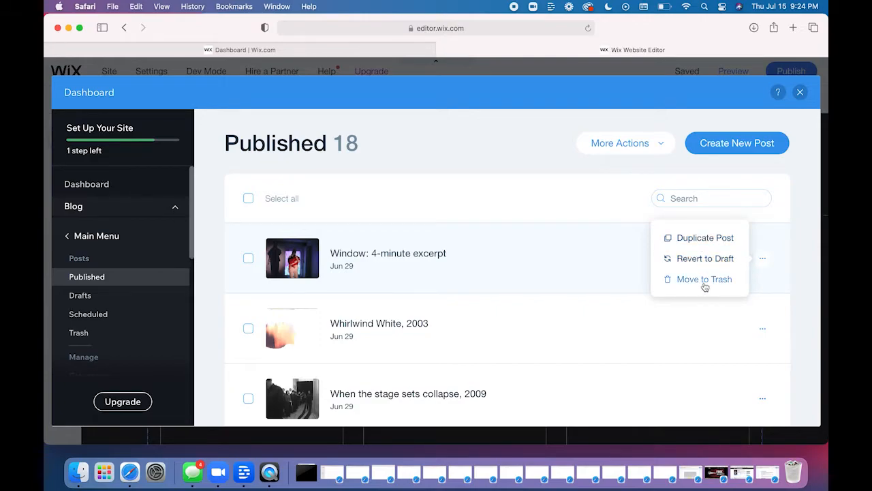
click(803, 283)
- Open the "Window: 4-minute excerpt" post for editing and look through its content
mouse_move(717, 259)
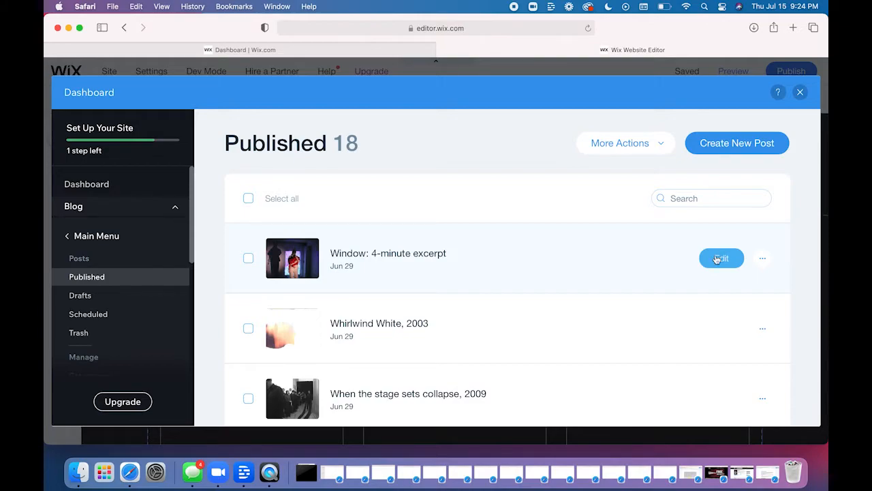
click(720, 259)
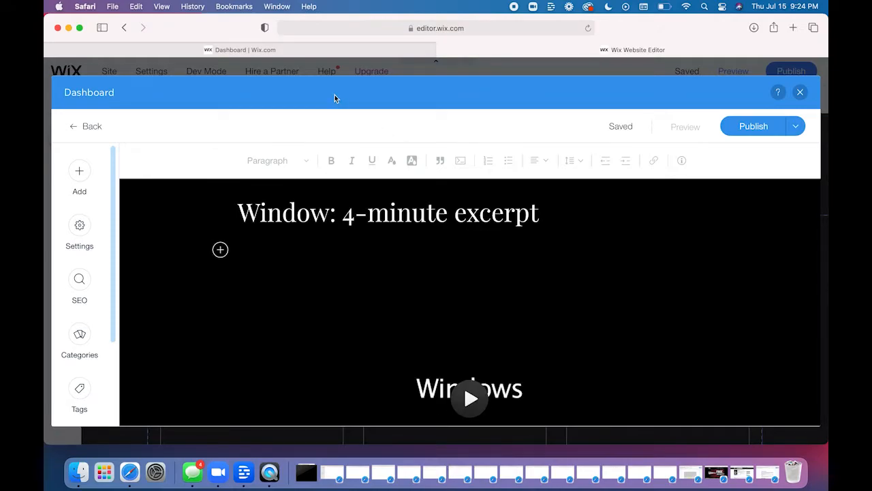
drag(308, 97, 304, 82)
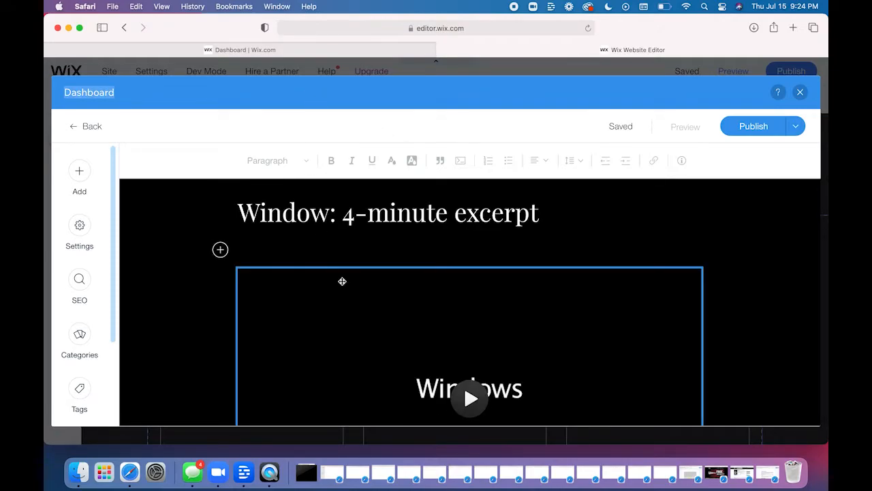
scroll(362, 321, down, 5)
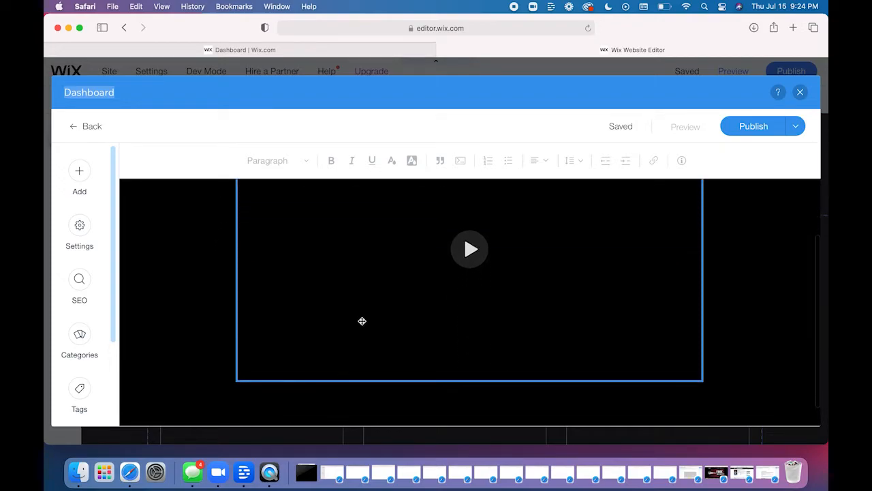
scroll(362, 321, up, 5)
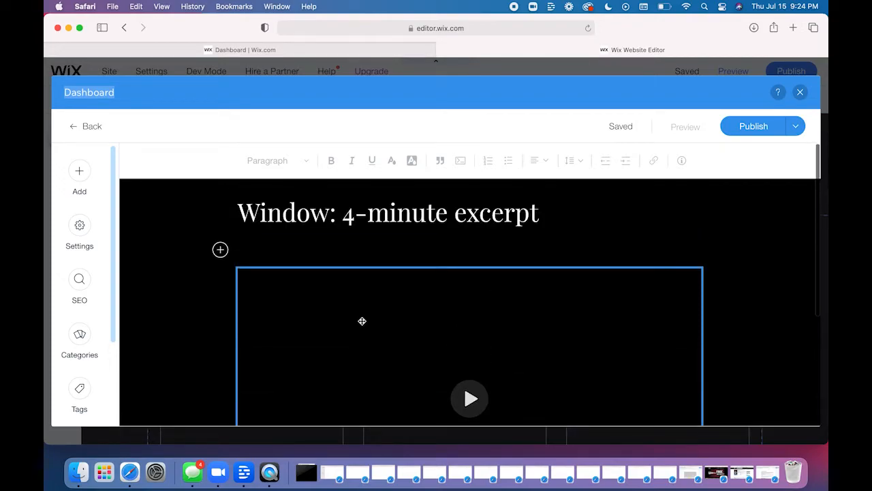
- Try selecting text in the post's title, and select the video below it to show its editing options
click(333, 217)
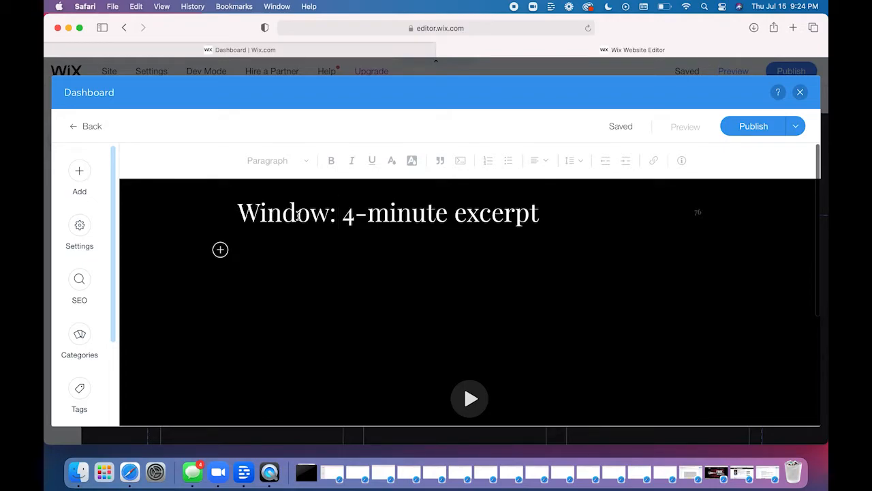
click(298, 215)
double_click(298, 216)
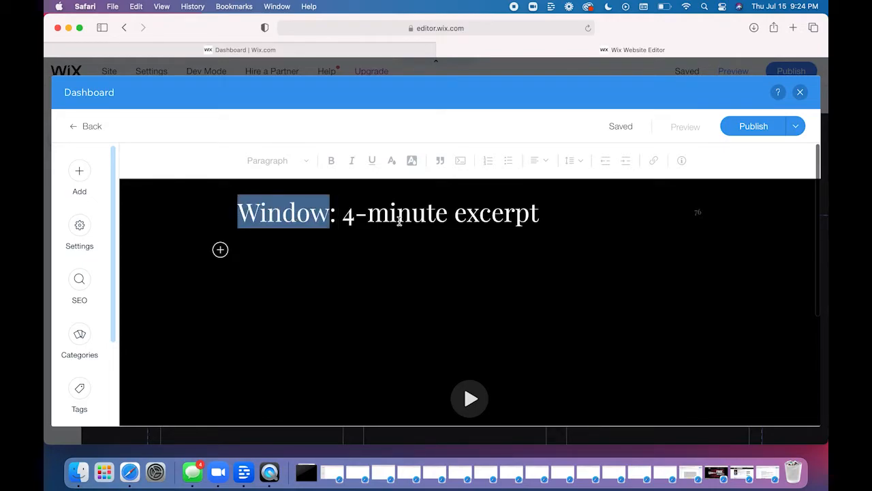
click(398, 217)
click(375, 351)
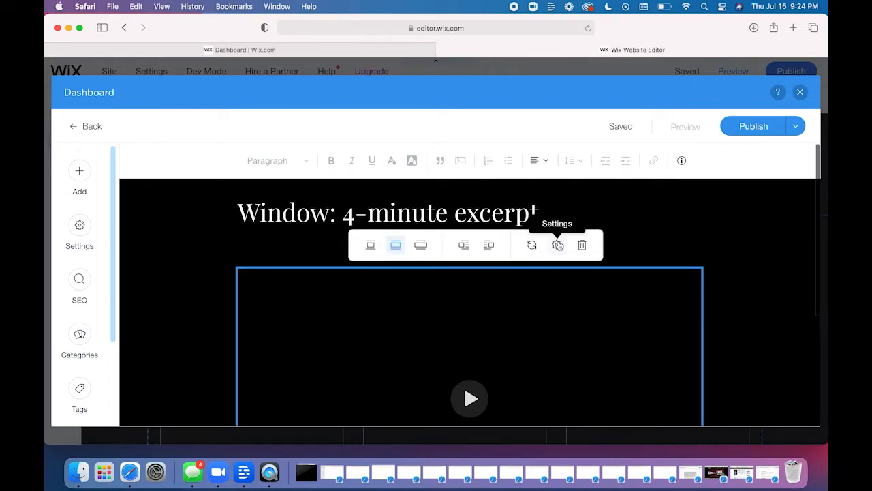
- Check the video's download option without changing it, and look through the post's general and advanced settings
click(558, 245)
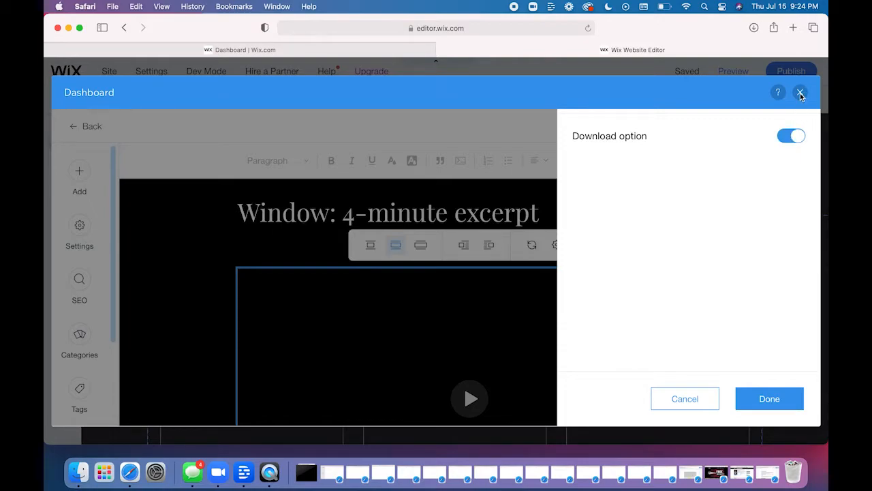
click(687, 402)
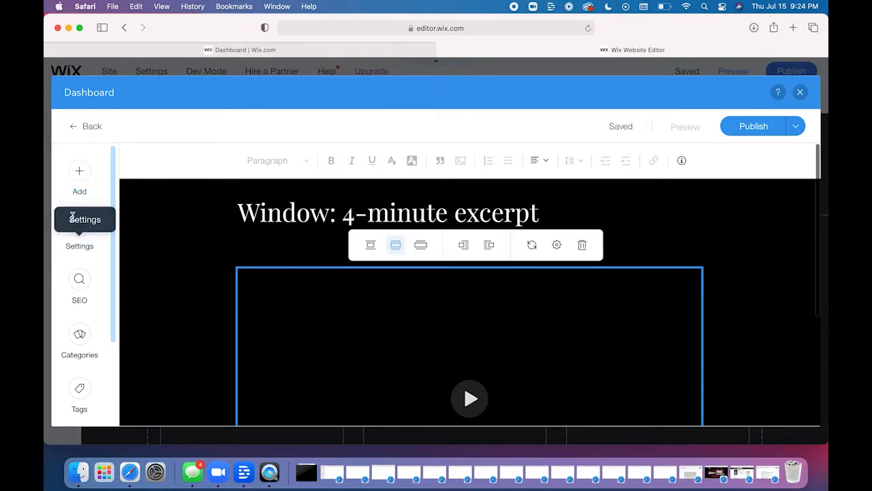
click(79, 225)
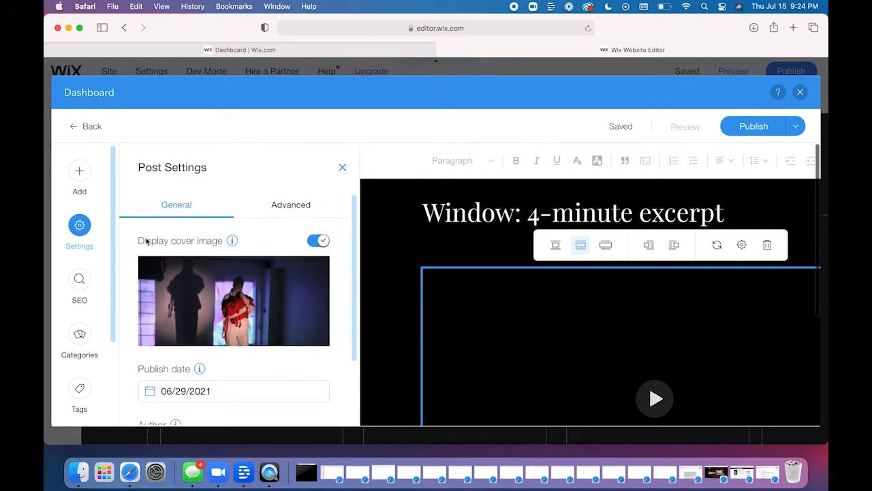
mouse_move(218, 300)
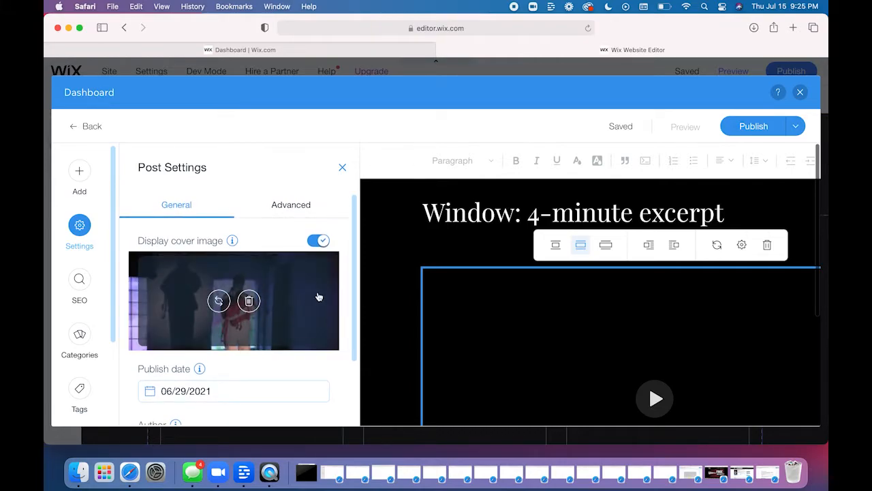
scroll(341, 301, down, 1)
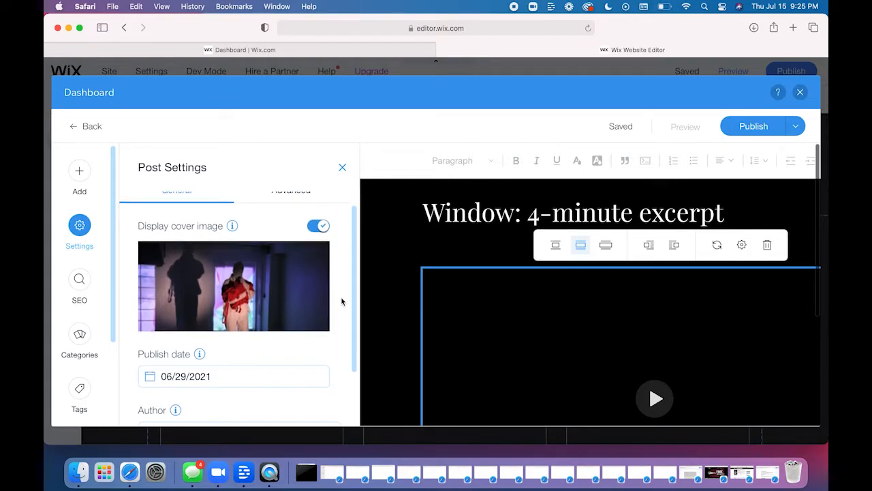
scroll(342, 301, down, 3)
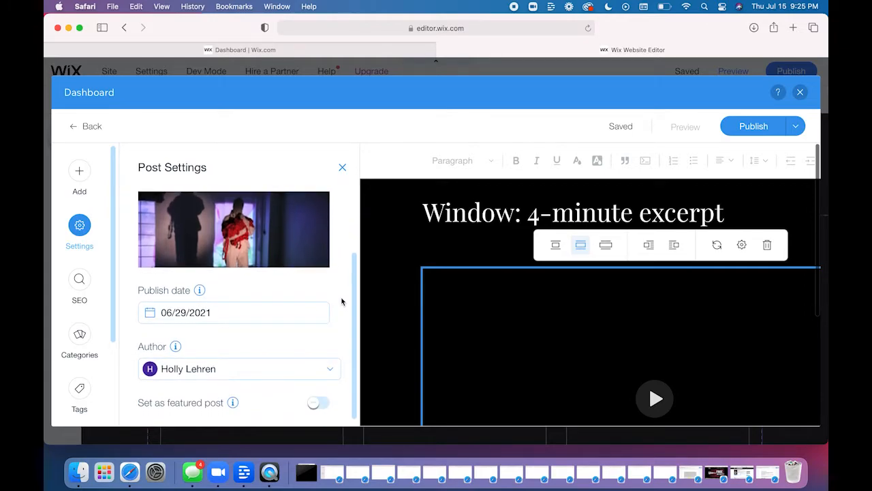
scroll(341, 302, down, 1)
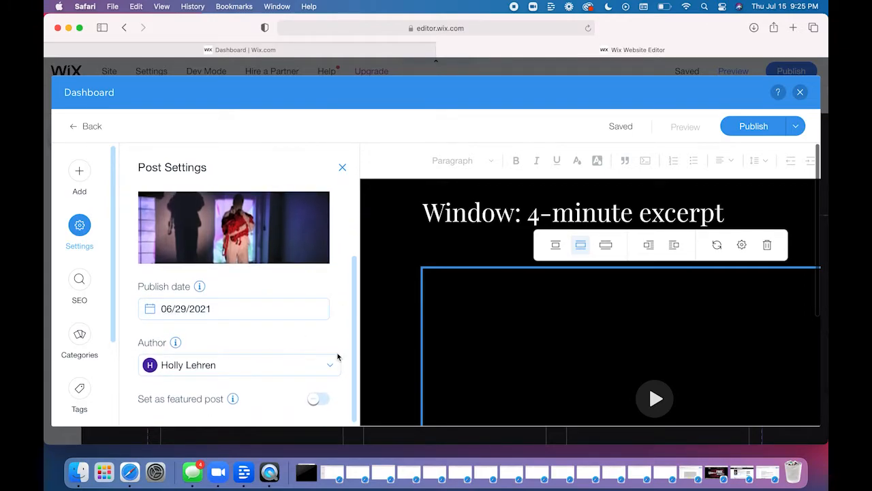
scroll(345, 300, up, 5)
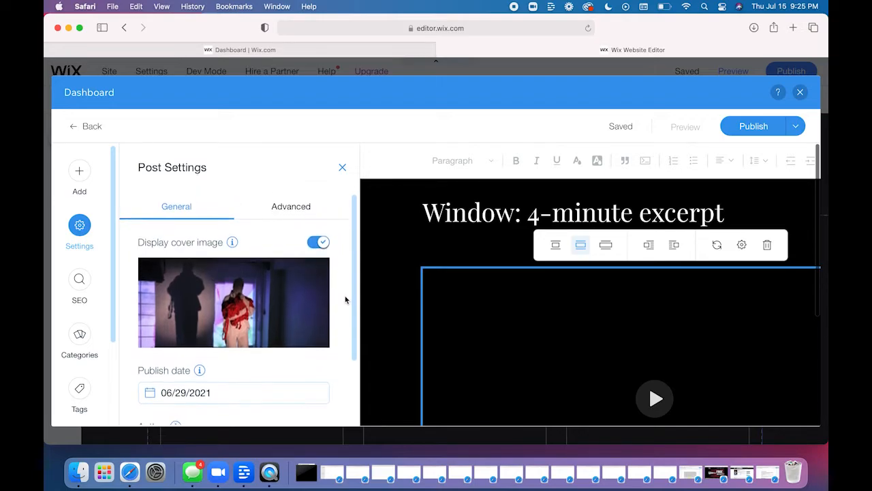
click(299, 208)
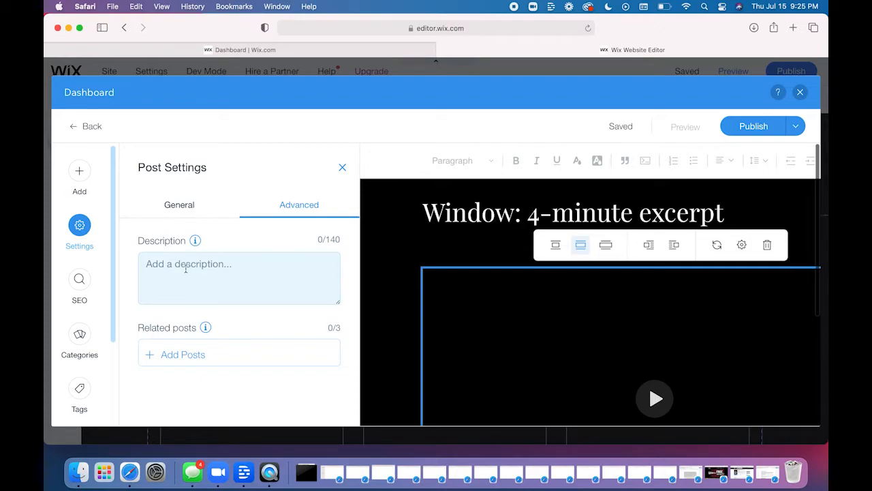
click(183, 207)
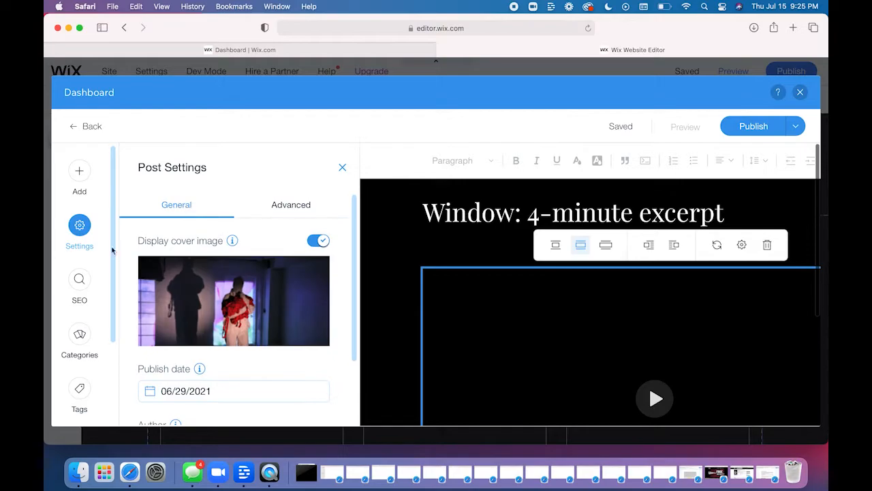
- Examine the post's page SEO settings, from the Google preview and URL slug to the SEO description
click(81, 283)
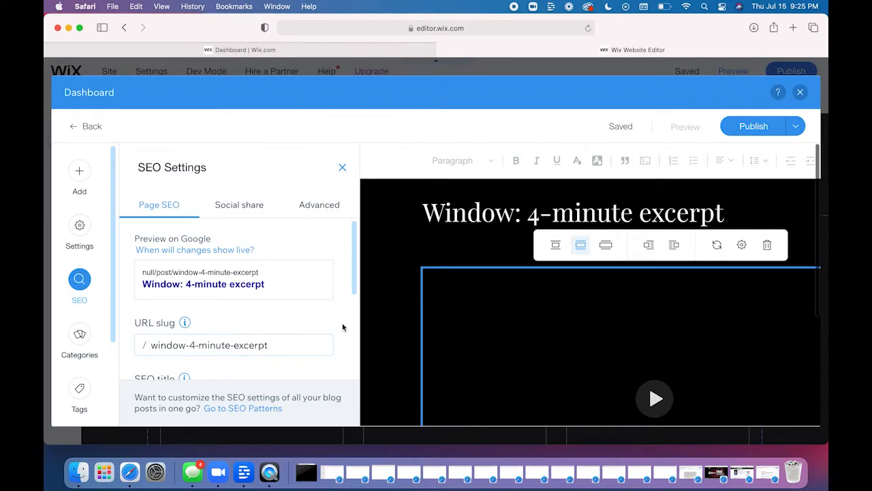
scroll(342, 323, down, 1)
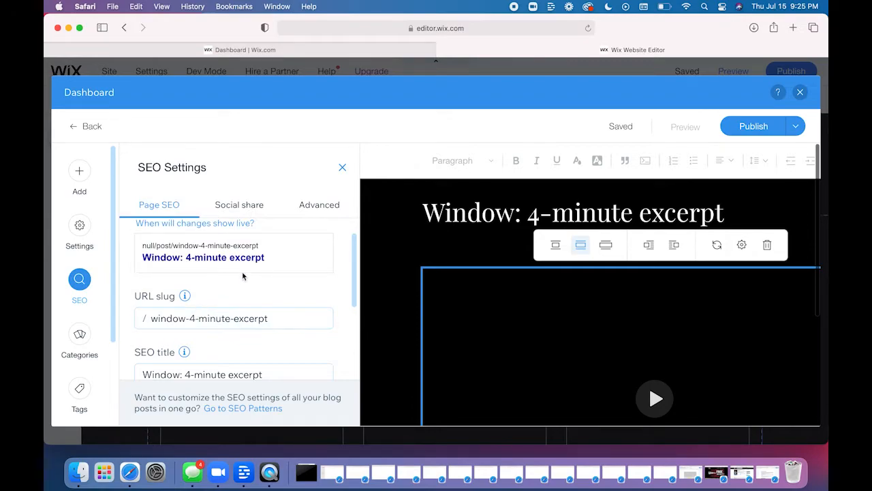
scroll(338, 305, down, 3)
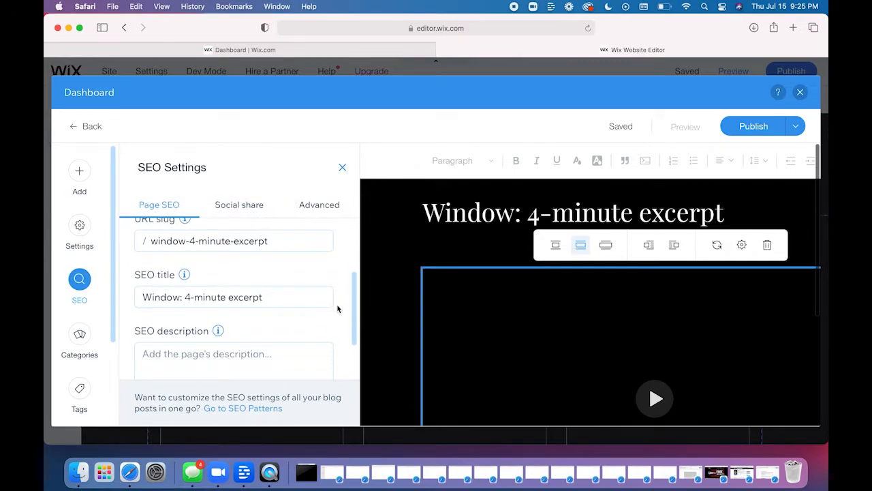
scroll(338, 309, down, 1)
scroll(337, 309, down, 2)
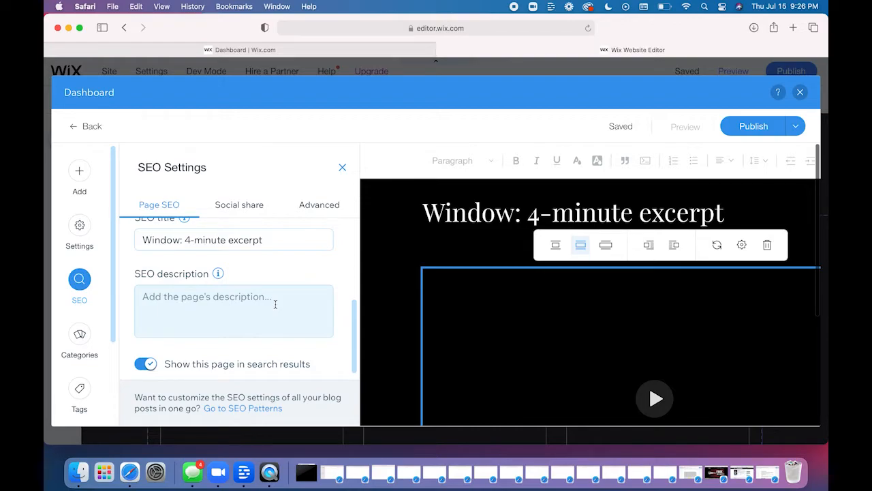
scroll(271, 308, up, 5)
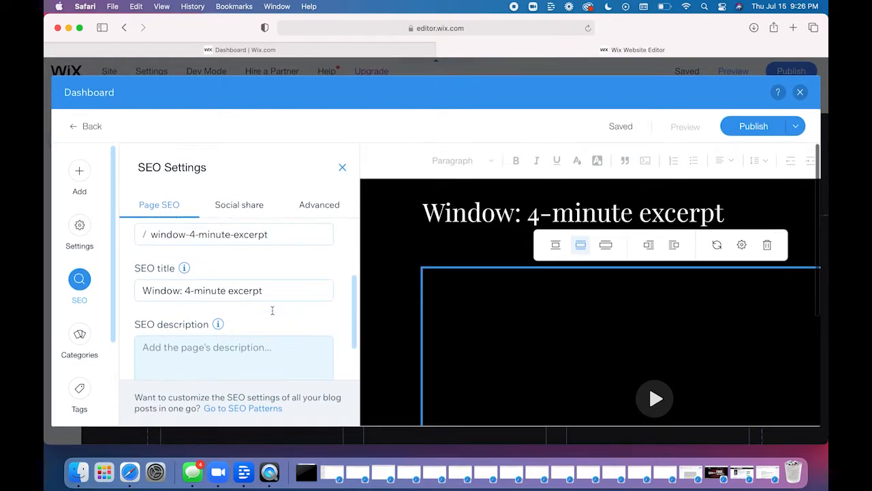
- Look through the post's social share preview, title and description settings and its advanced SEO meta tags
click(256, 204)
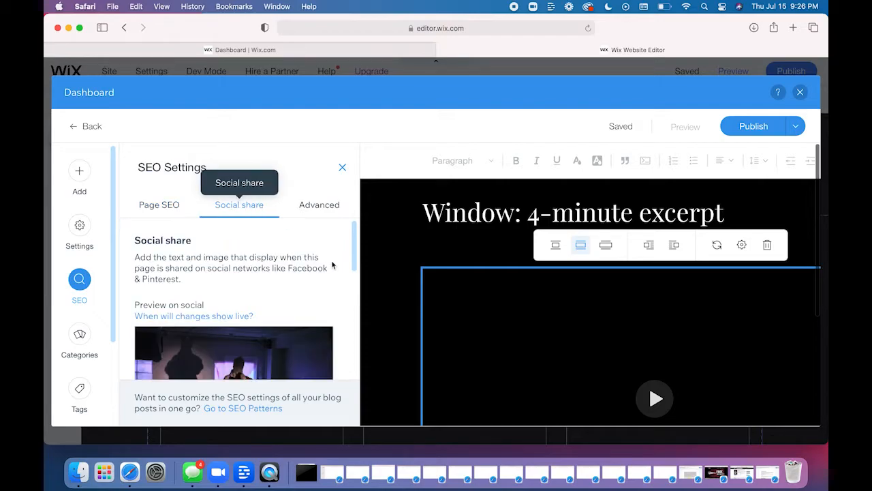
scroll(348, 296, down, 3)
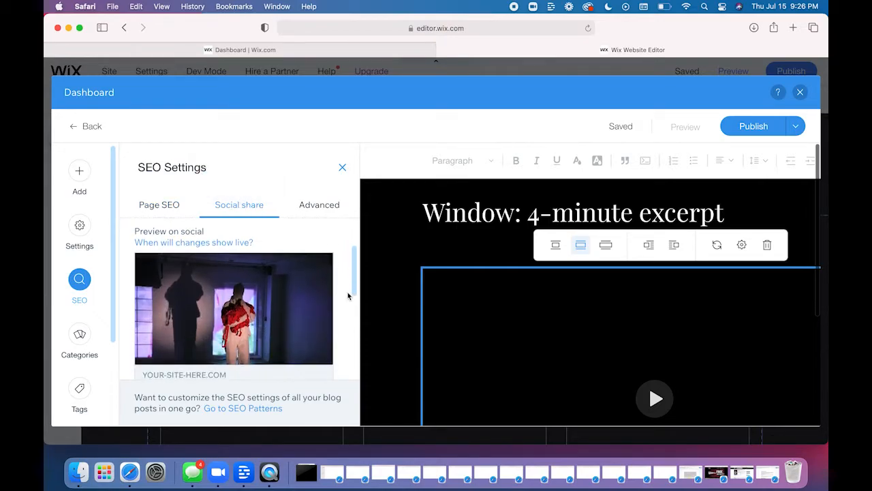
scroll(341, 328, down, 5)
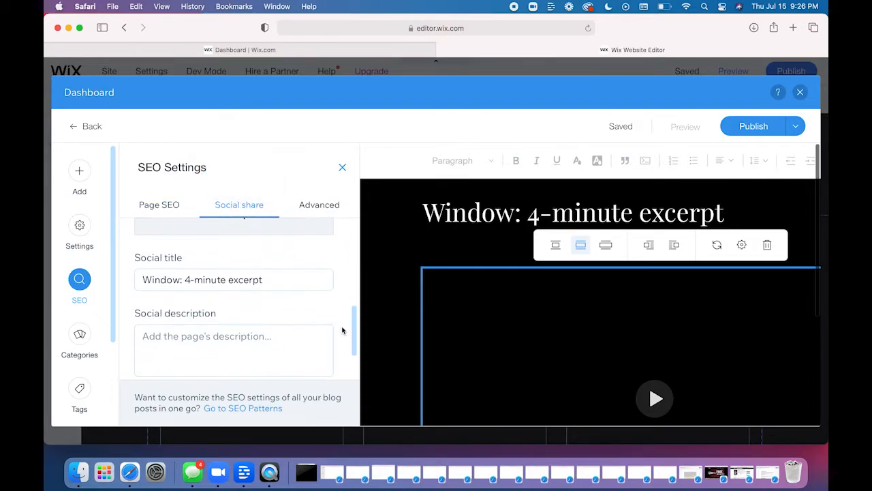
scroll(342, 330, up, 3)
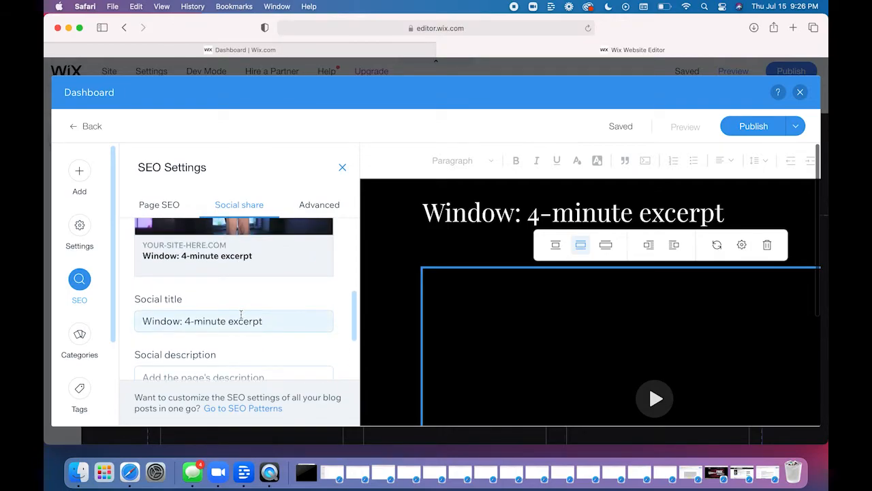
scroll(336, 328, down, 5)
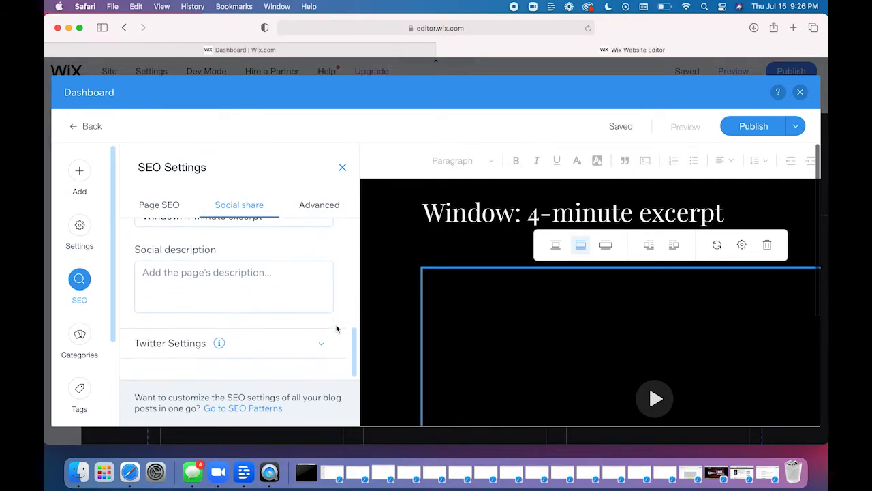
click(319, 205)
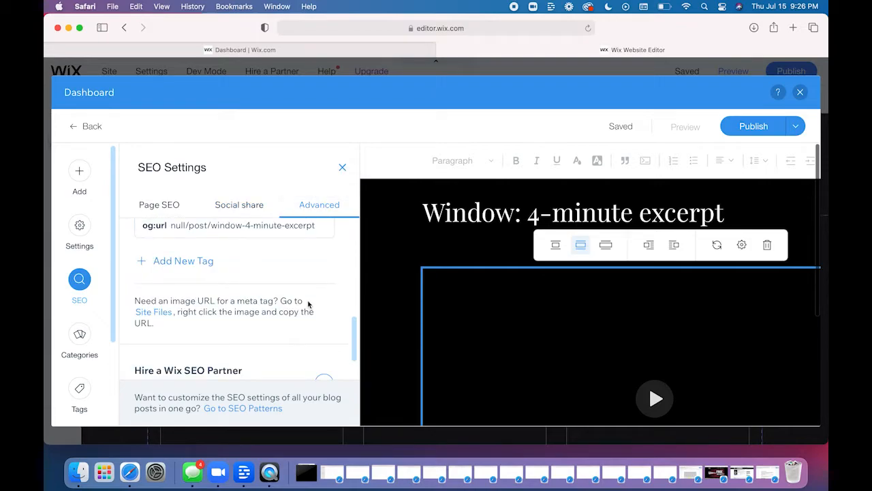
scroll(308, 303, up, 5)
scroll(308, 304, up, 2)
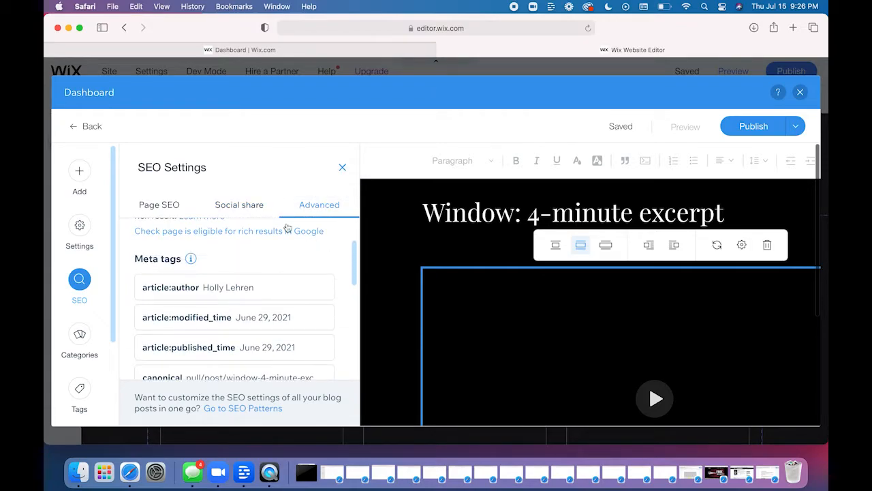
- Return to the page SEO settings and review the Google preview, URL slug and SEO title
click(175, 206)
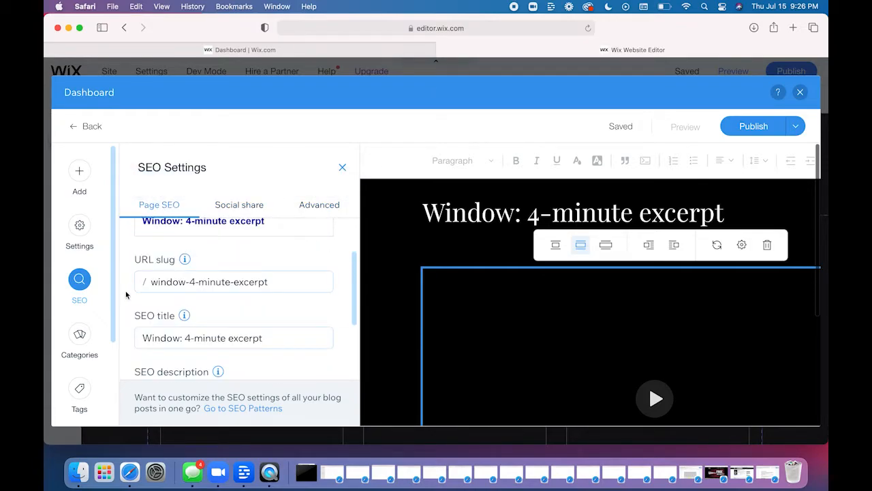
scroll(128, 258, up, 2)
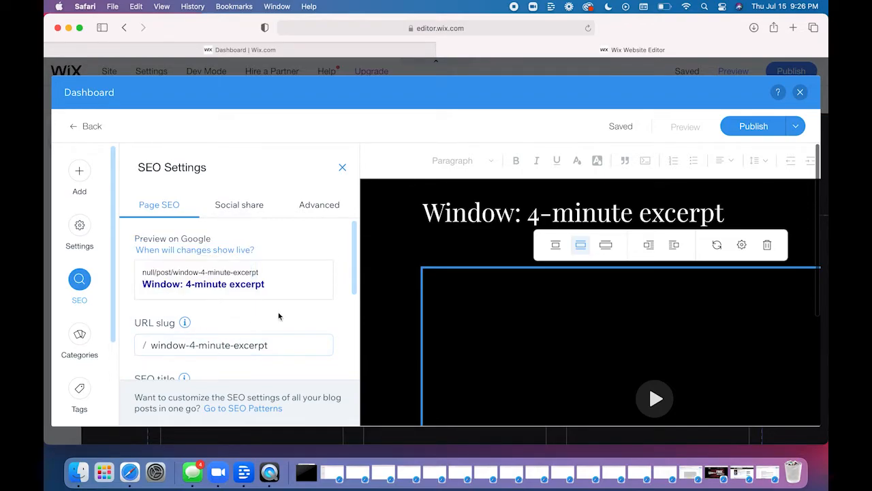
scroll(334, 319, down, 1)
scroll(334, 319, down, 1)
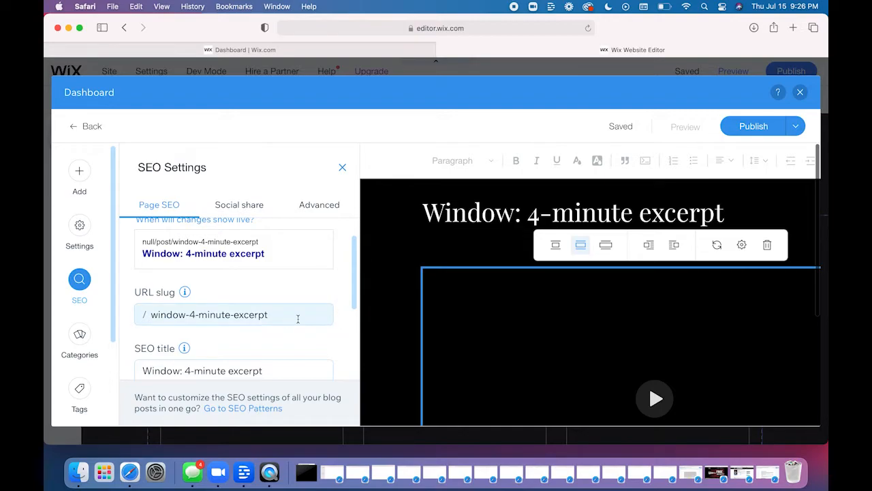
scroll(334, 314, down, 1)
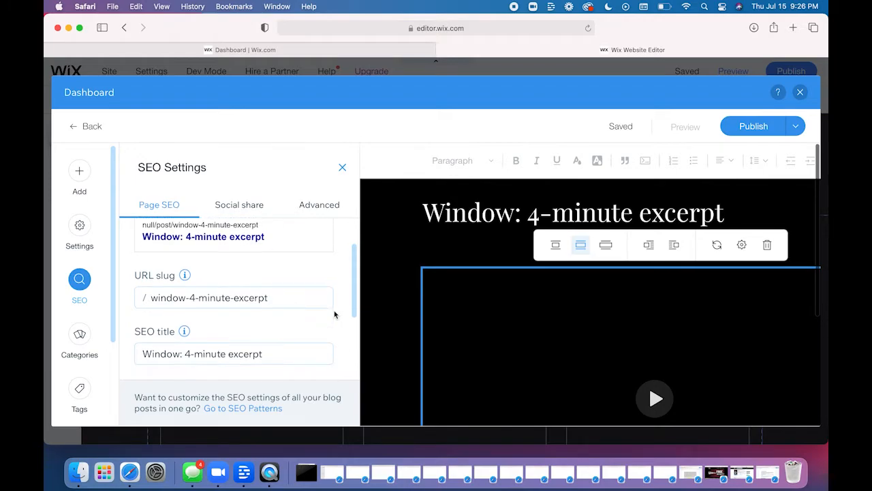
- Check the post's category options and the media and elements that can be added, and close the post's dashboard window
click(80, 345)
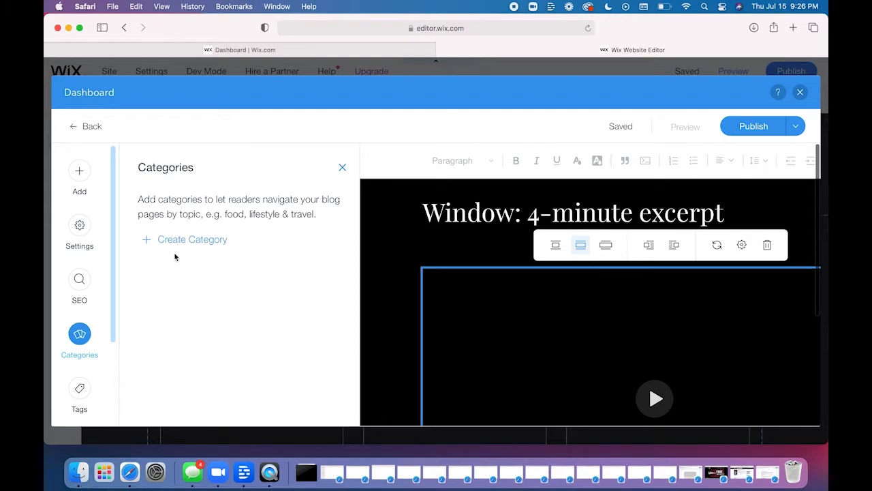
click(343, 167)
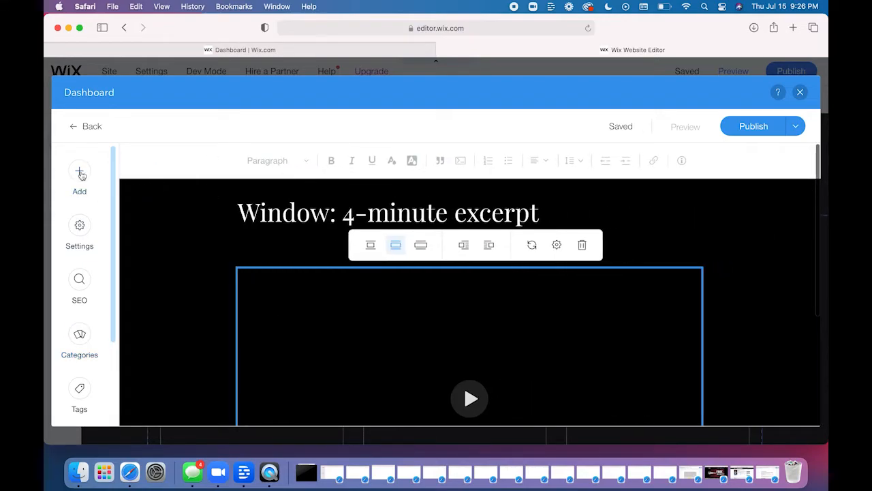
click(79, 171)
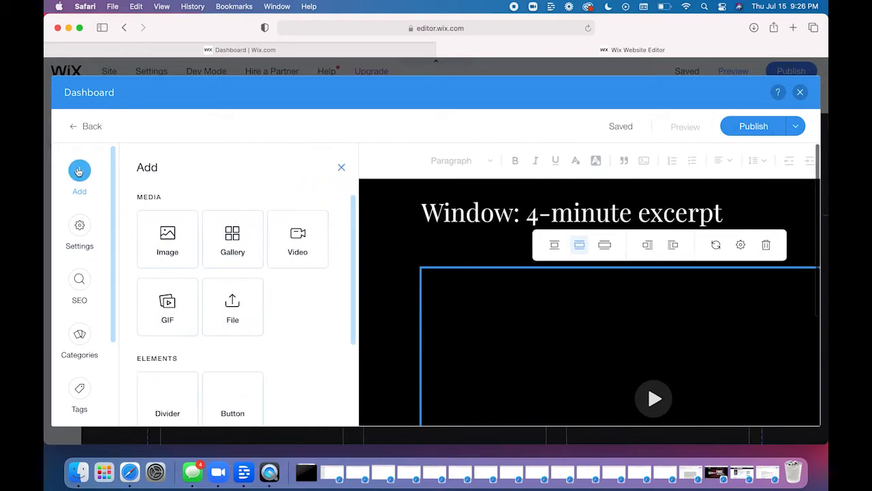
click(338, 172)
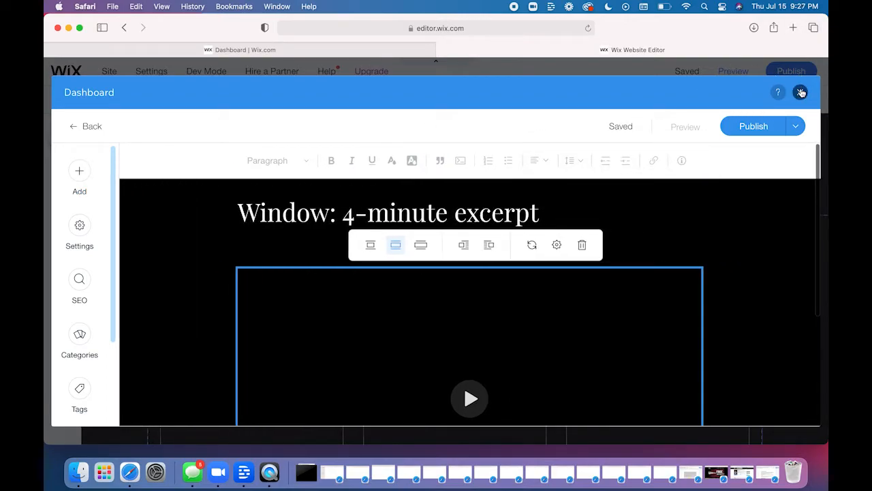
click(801, 93)
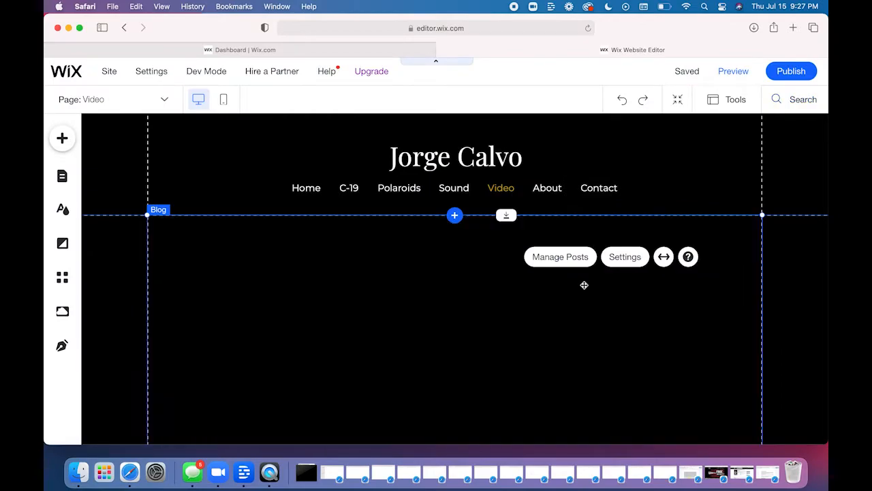
- Create a new blog post from the post manager and enter "Over hghskfhd" as its title
click(566, 264)
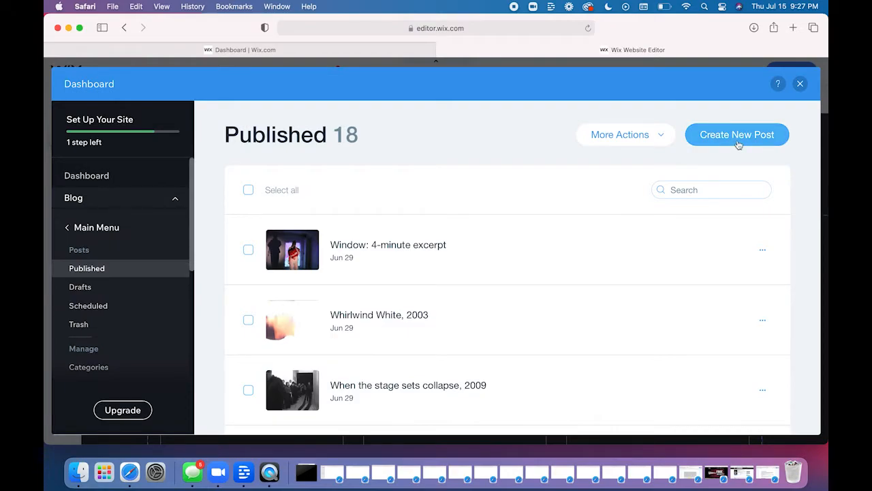
click(737, 142)
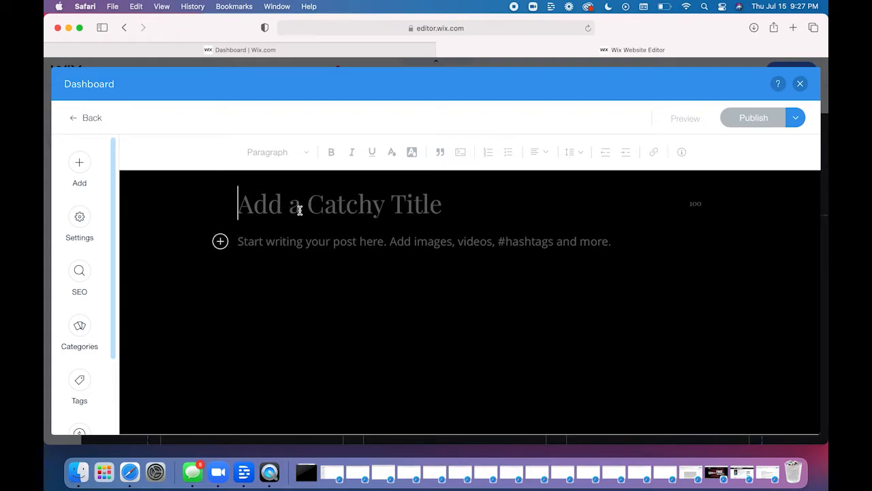
text(Over)
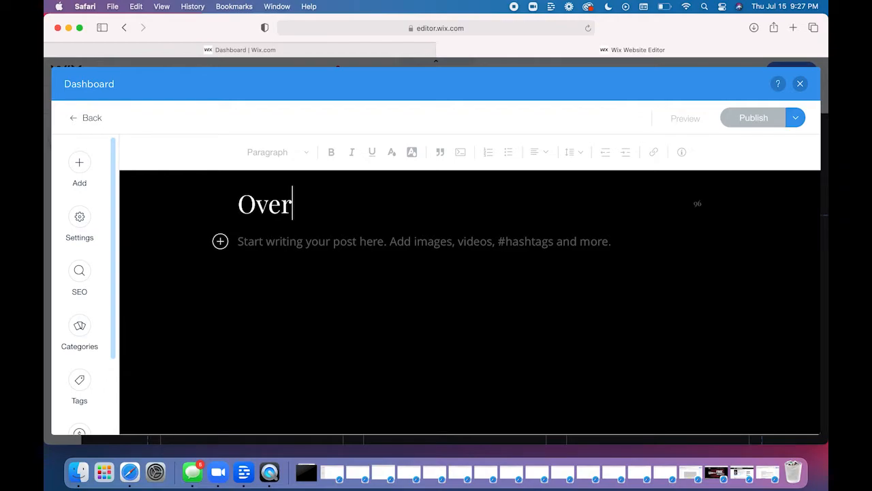
text(hghskfhd)
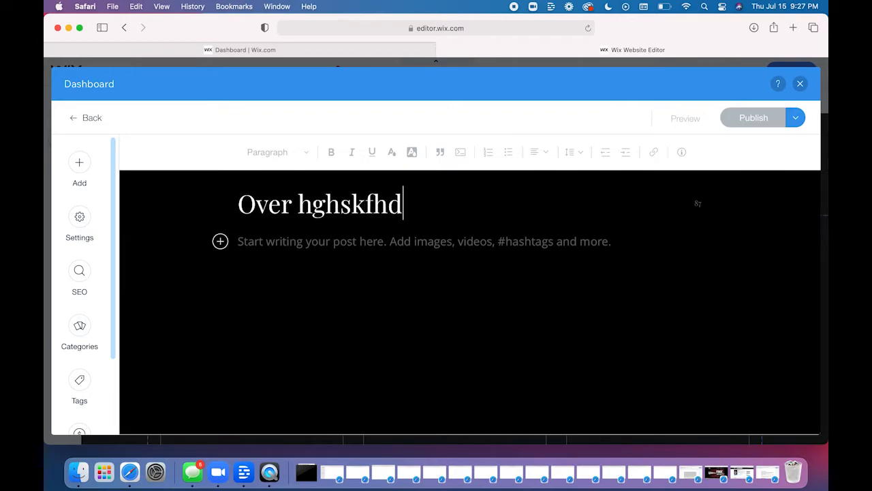
- Clear the title of the new blog post
drag(411, 204, 232, 191)
key(BackSpace)
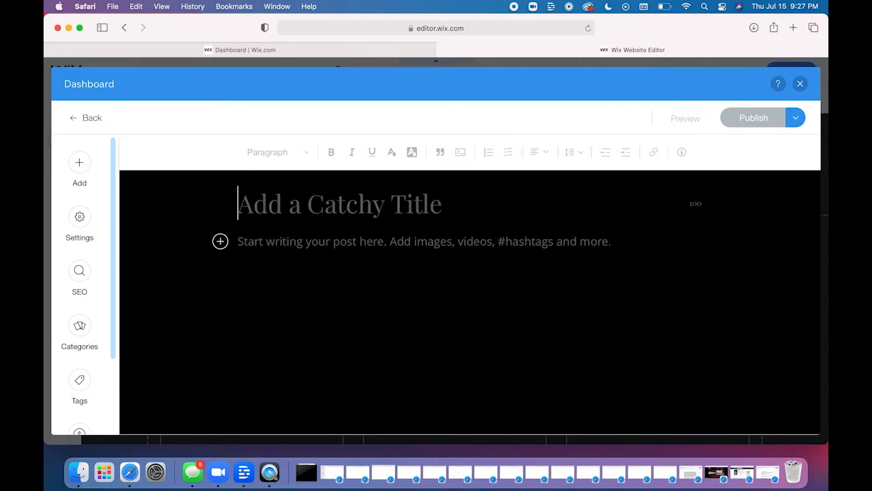
- Enter the sample text "kdgj" in the body of the post and delete it again
click(287, 243)
text(kdgjdhg)
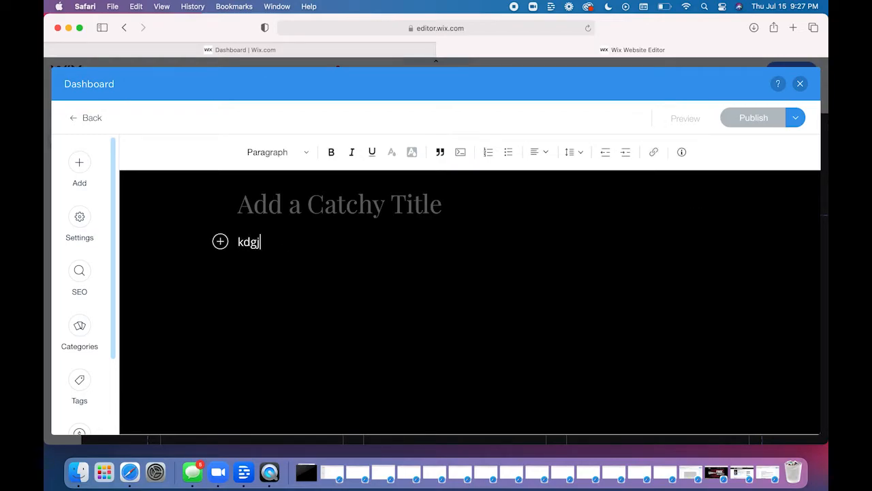
key(BackSpace)
key(BackSpace)
key(BackSpace)
key(BackSpace)
key(BackSpace)
key(BackSpace)
key(BackSpace)
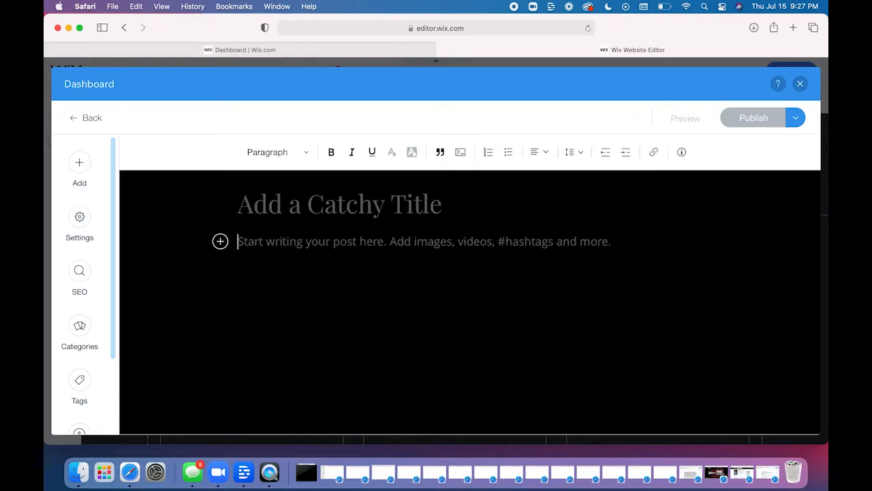
- Look at the options for adding a video to the post, including uploading one from the site files, and dismiss them
click(219, 242)
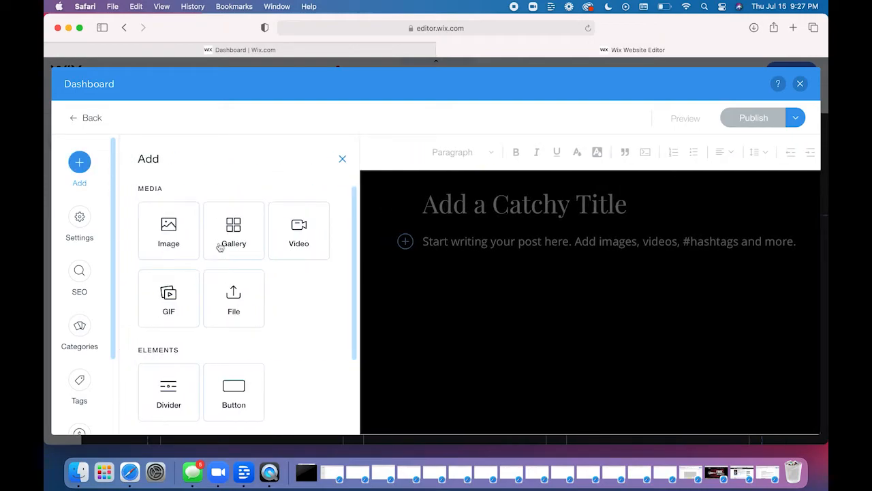
click(293, 245)
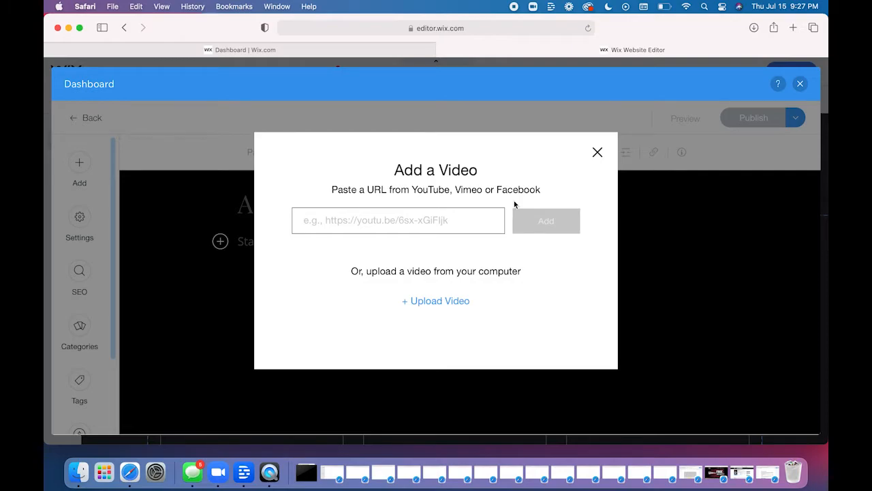
click(444, 305)
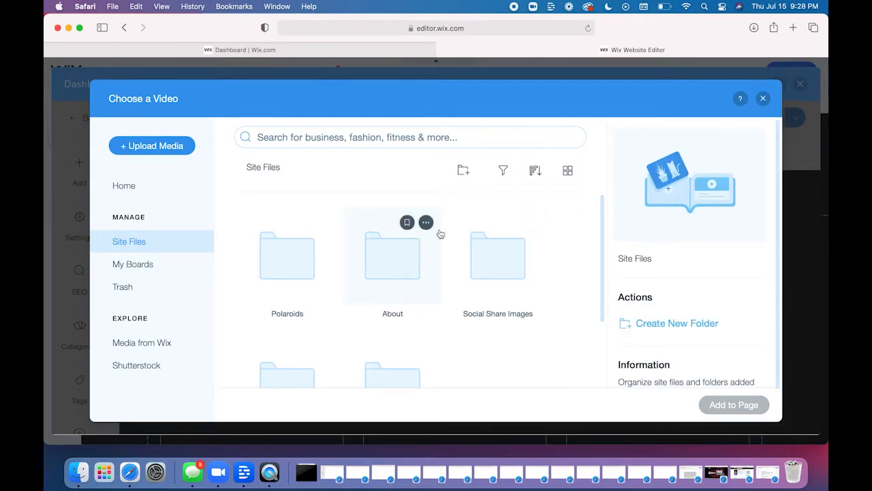
click(764, 100)
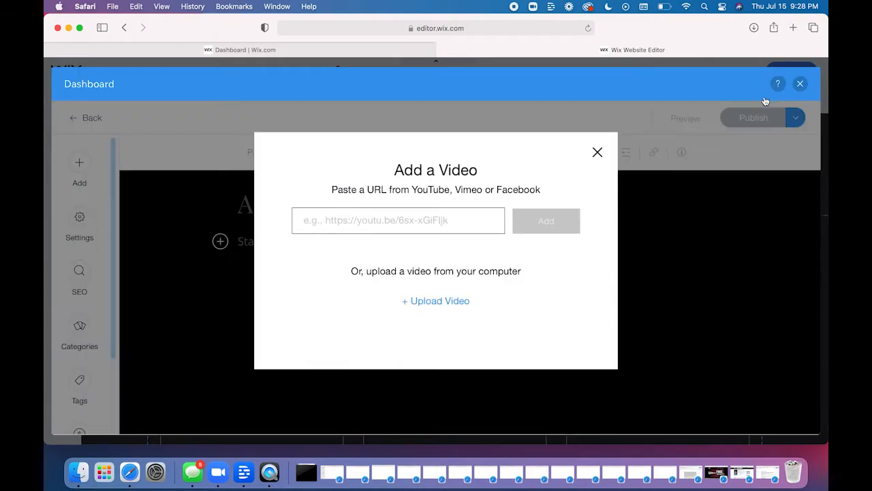
click(597, 152)
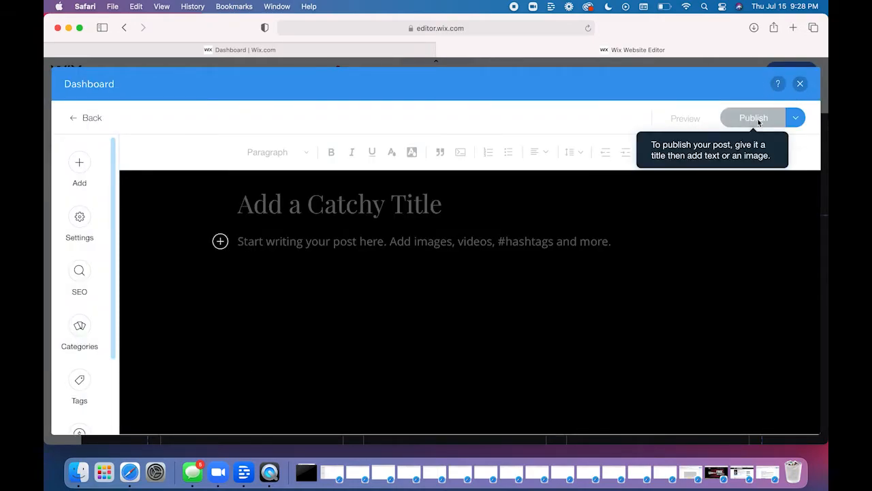
- Check the post's scheduling option and its page SEO settings
click(795, 117)
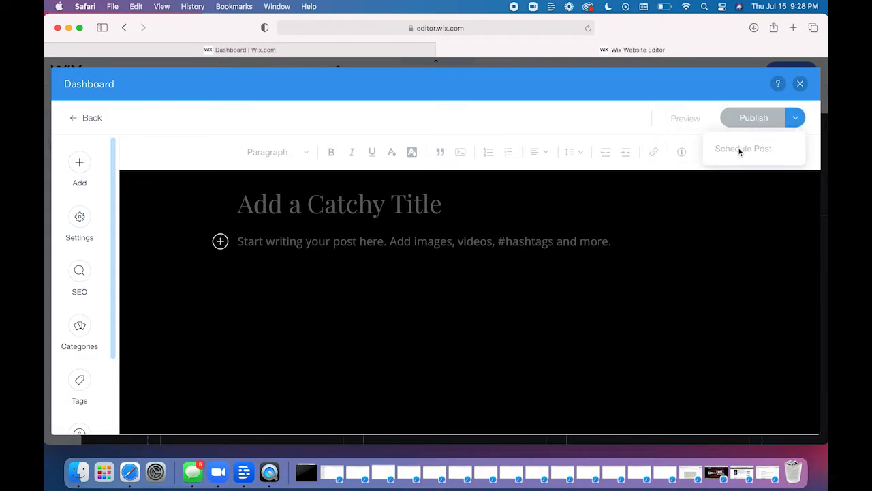
click(670, 87)
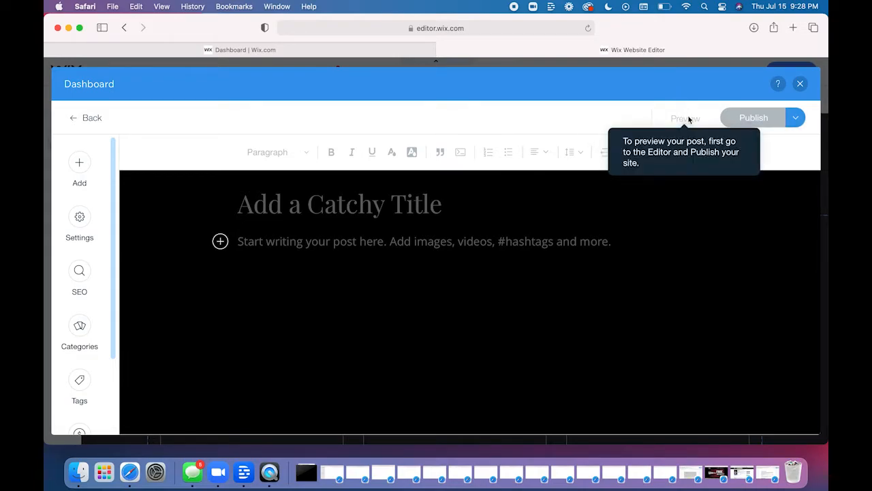
click(79, 270)
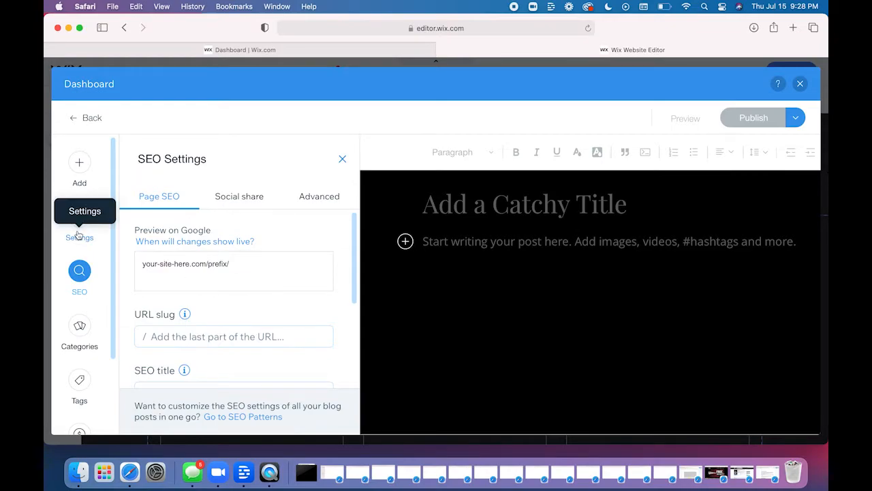
- Review the media, elements and HTML code that can be added to the post, and close the dashboard window
click(79, 162)
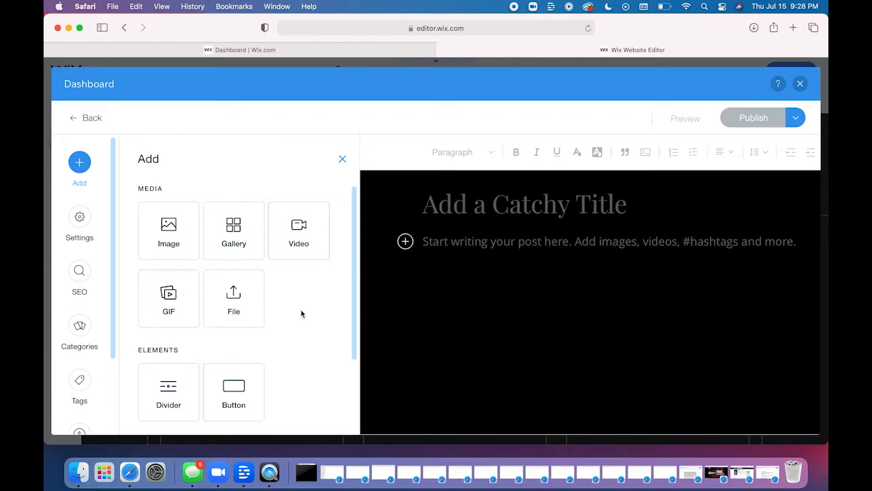
scroll(302, 313, down, 3)
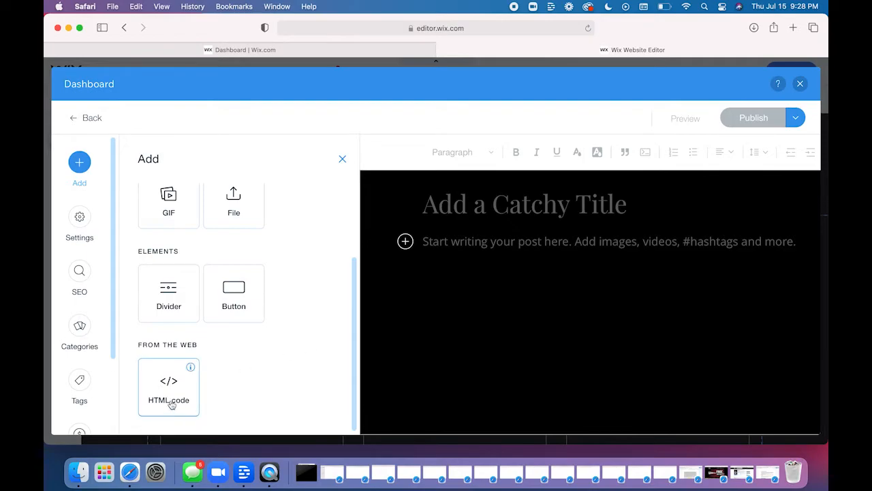
click(342, 161)
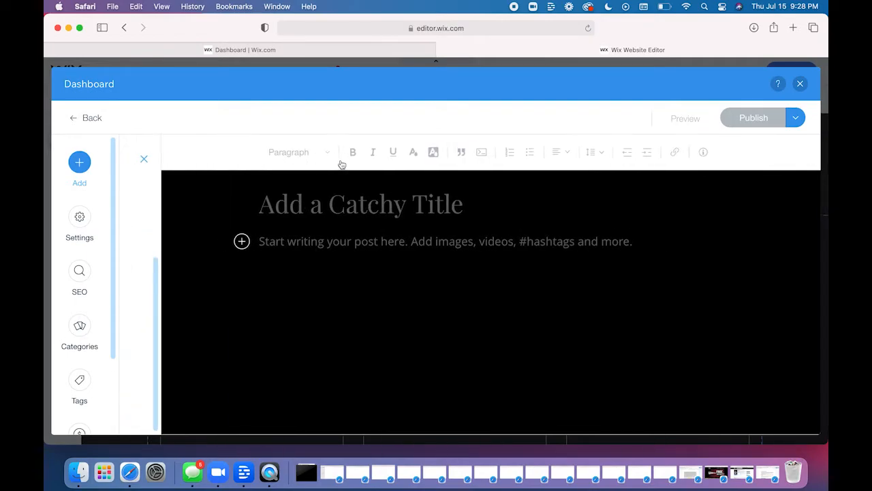
click(800, 84)
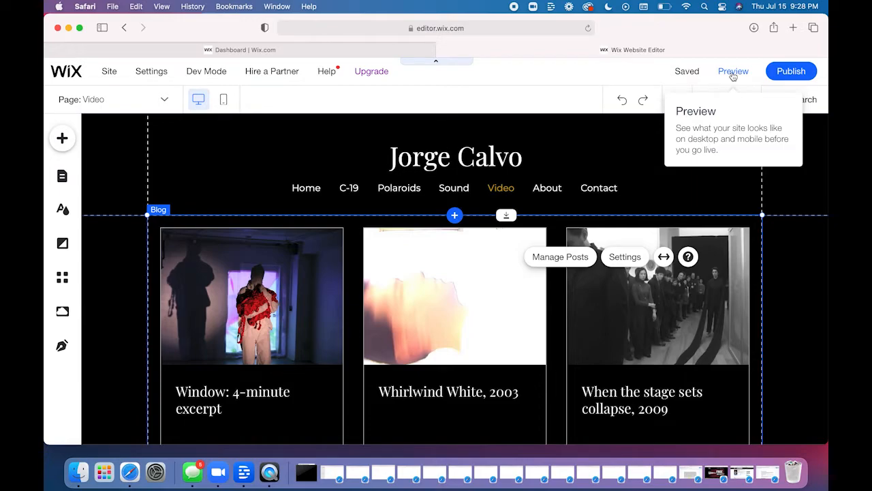
- Preview the site and look through the "Window: 4-minute excerpt" post down to its sharing links and recent posts
click(733, 73)
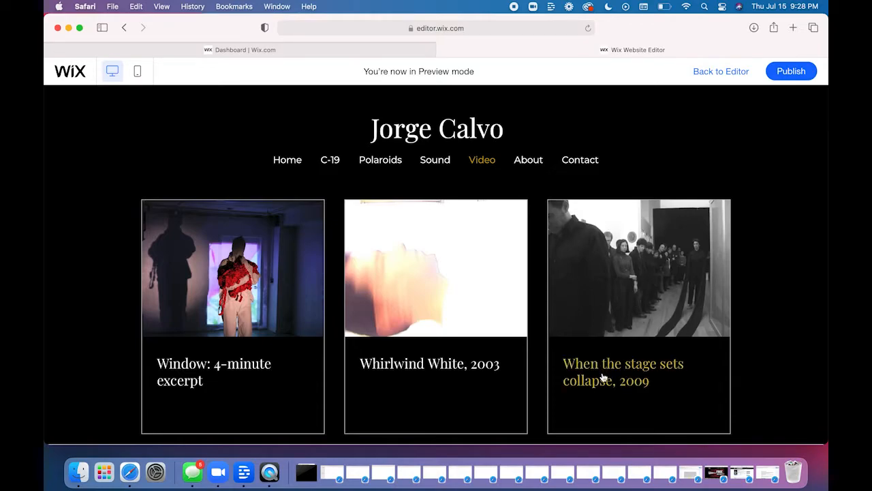
click(243, 289)
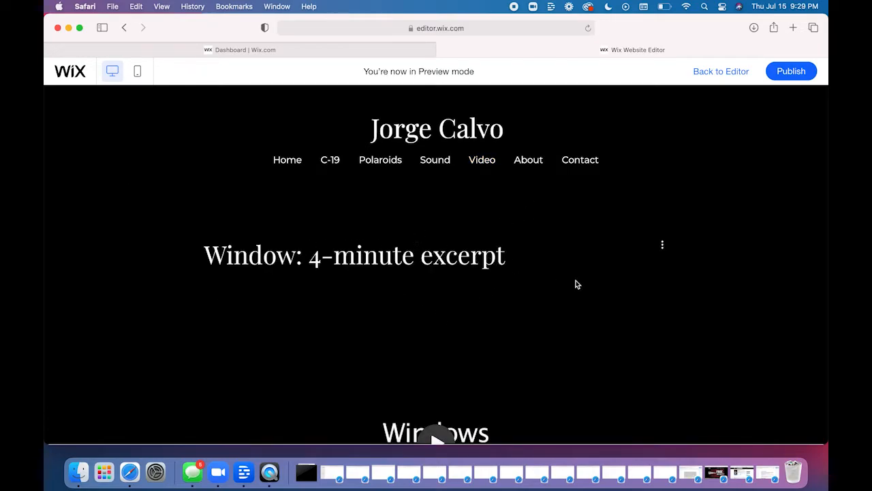
scroll(424, 260, down, 2)
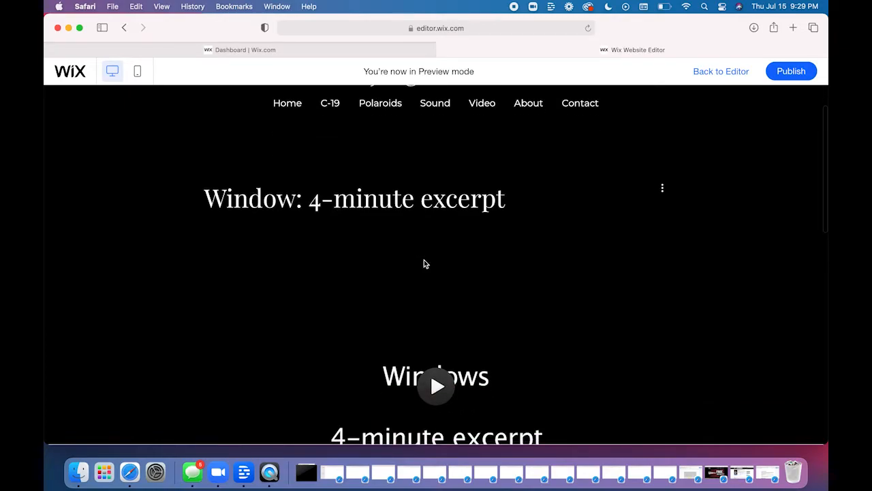
scroll(424, 261, down, 6)
scroll(423, 263, down, 3)
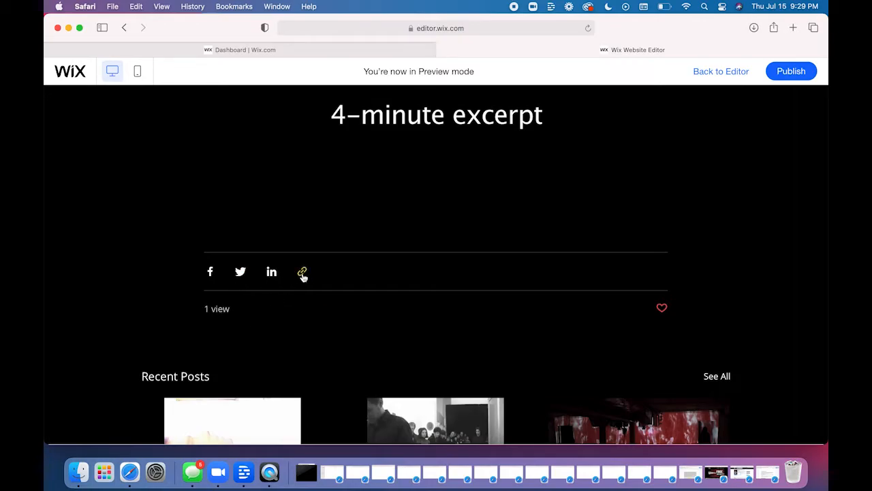
scroll(359, 304, down, 5)
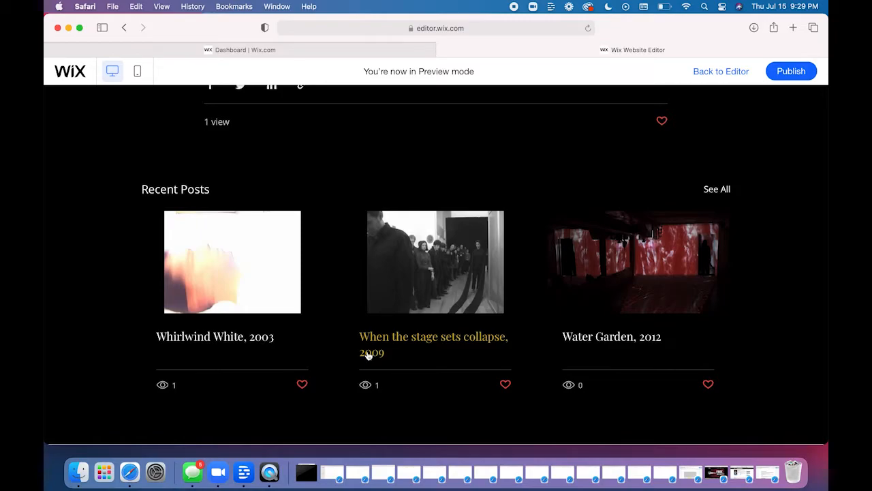
- View the recent post "When the stage sets collapse, 2009" in the preview and return to the Video page
click(368, 353)
scroll(430, 274, down, 10)
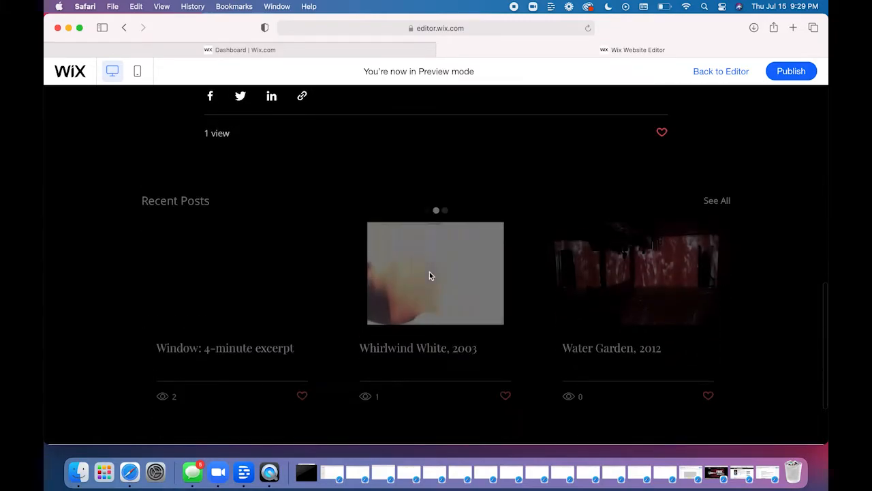
click(404, 279)
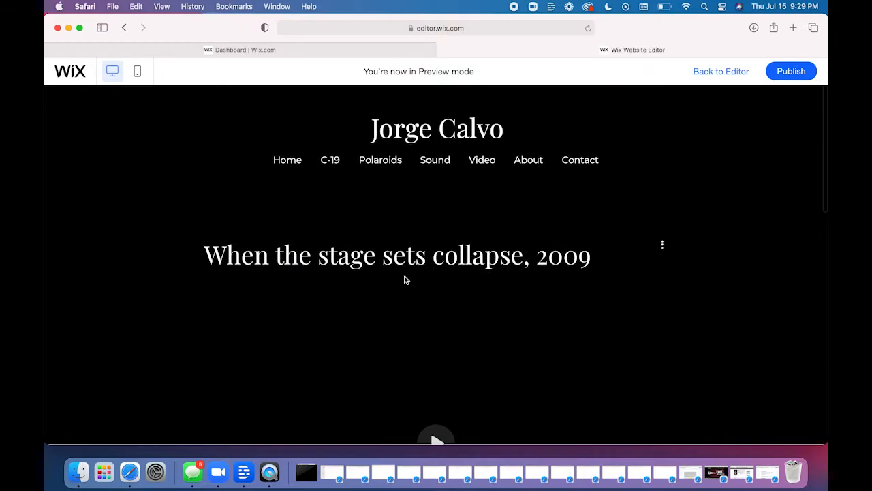
click(490, 164)
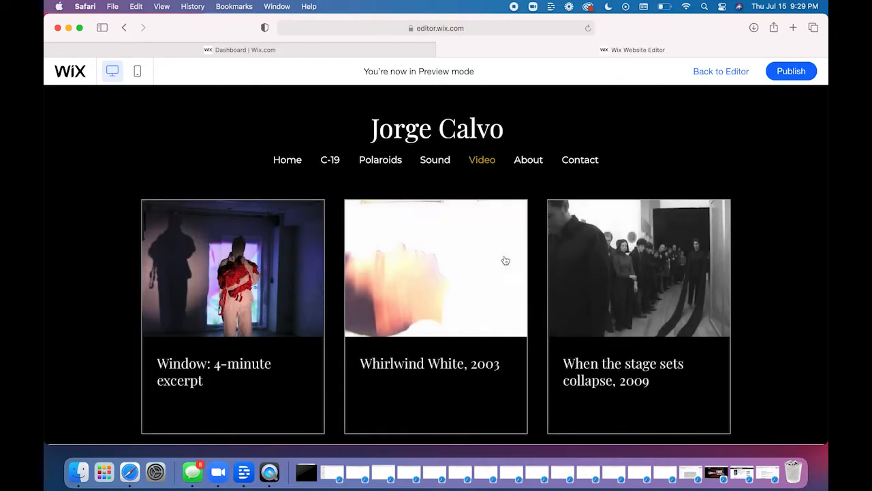
- Reopen the "Window: 4-minute excerpt" post, check its edit, share, pin and trash options, and return to the Video page
click(188, 383)
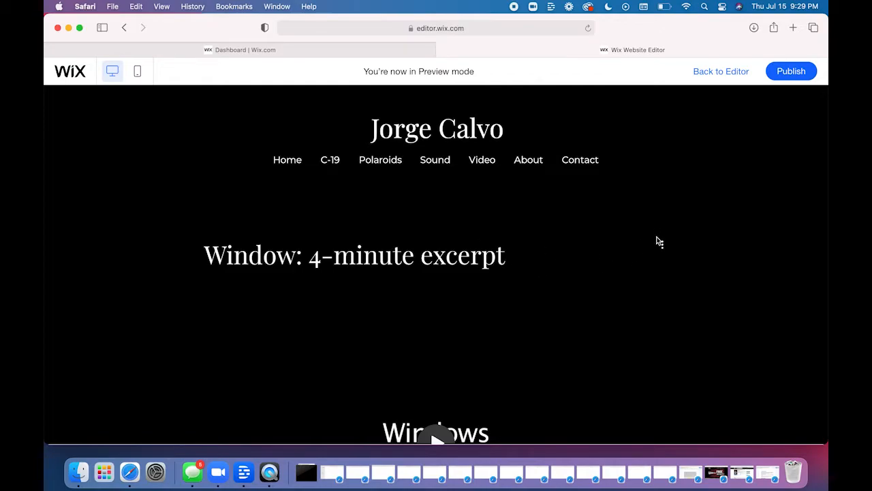
click(663, 246)
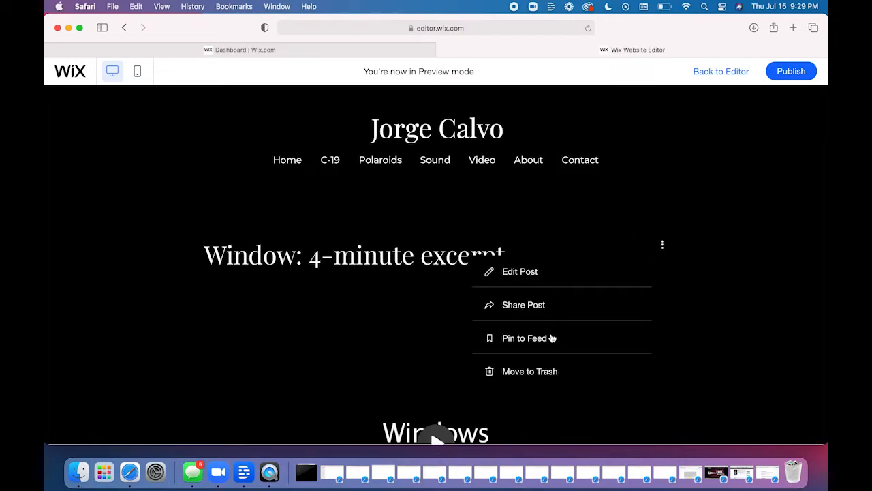
click(742, 206)
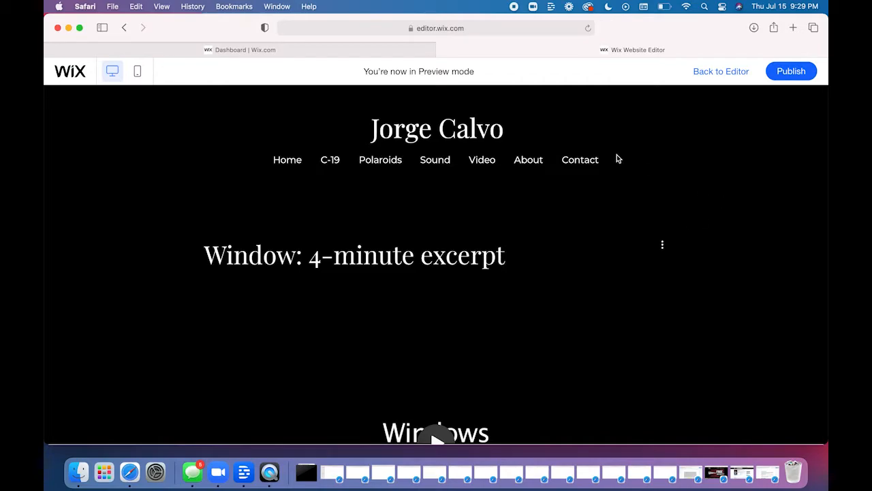
click(482, 166)
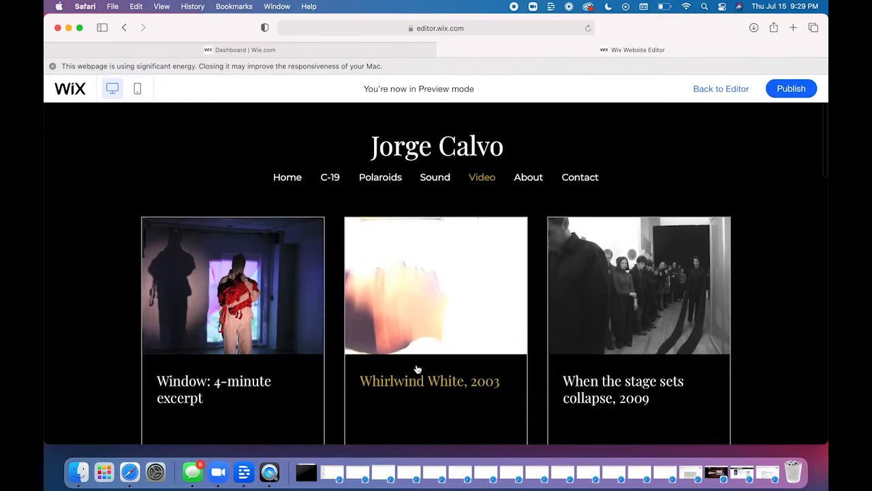
- Examine the full grid of video posts on the previewed Video page, from the first row to the footer
scroll(423, 315, down, 5)
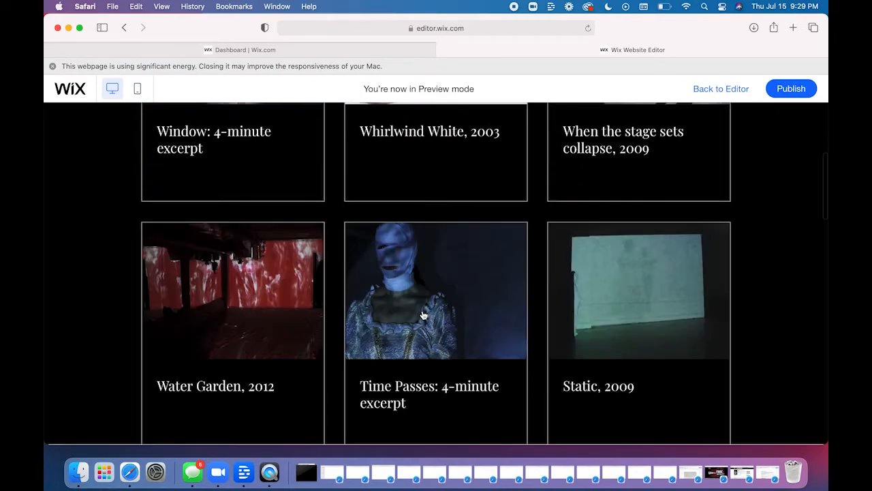
scroll(423, 315, down, 15)
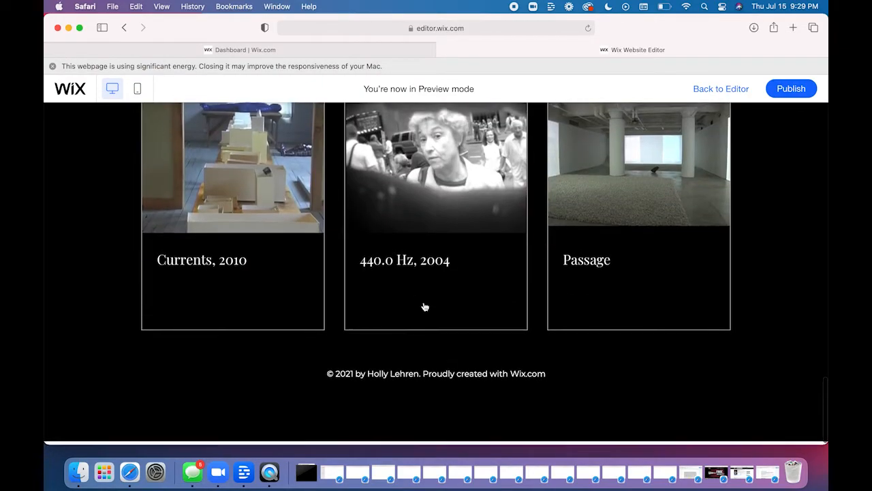
scroll(424, 306, up, 10)
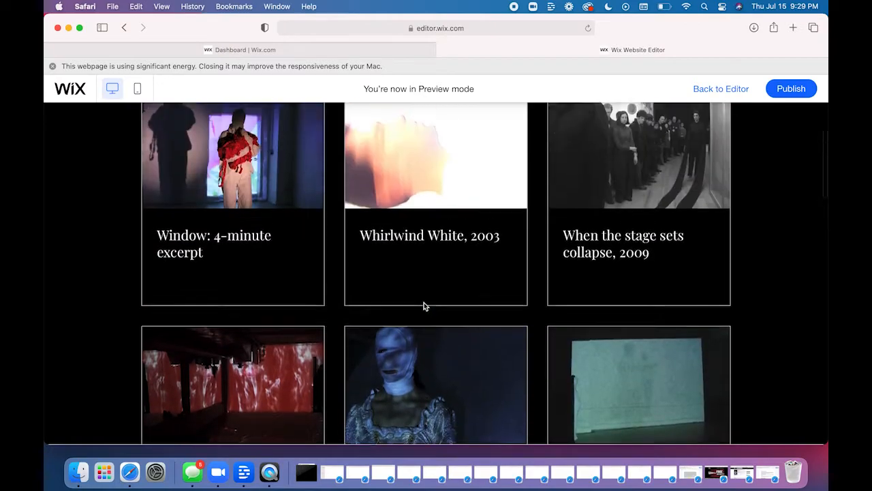
scroll(424, 306, up, 3)
scroll(423, 306, down, 6)
scroll(424, 306, down, 12)
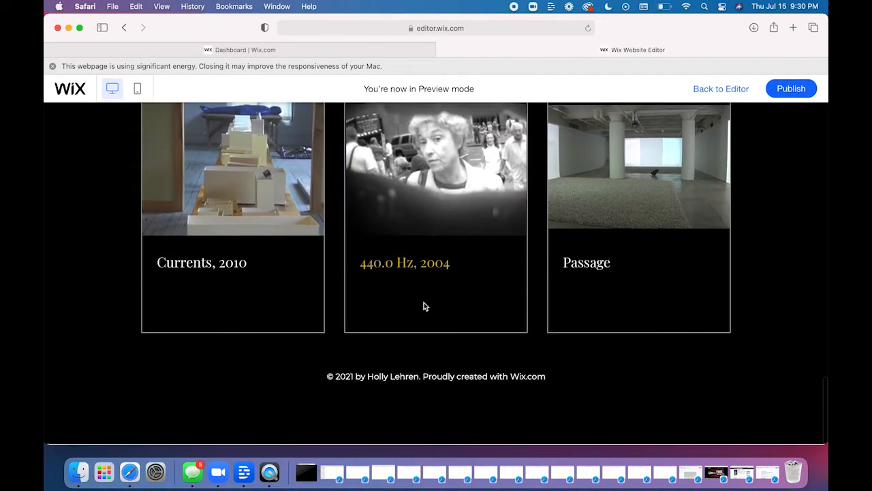
scroll(423, 307, up, 12)
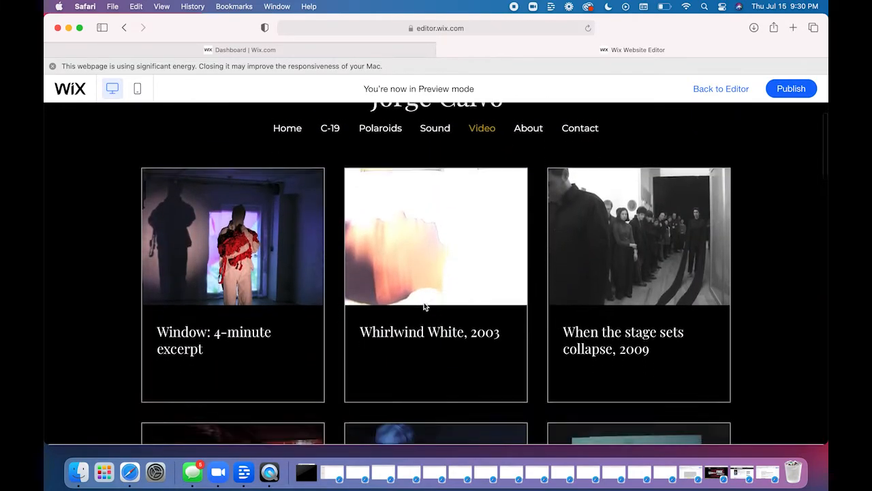
scroll(423, 306, down, 2)
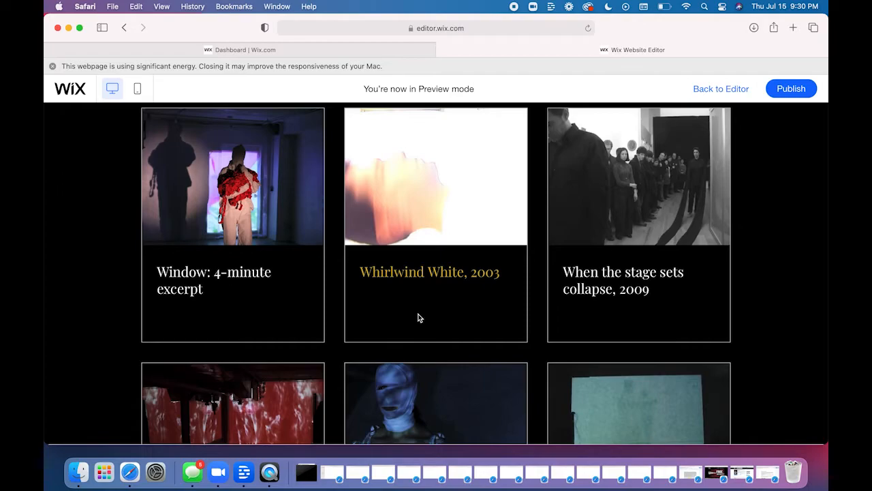
- Leave the preview for the editor and view the Wix Blog's Post and Video pages among the site pages
click(708, 90)
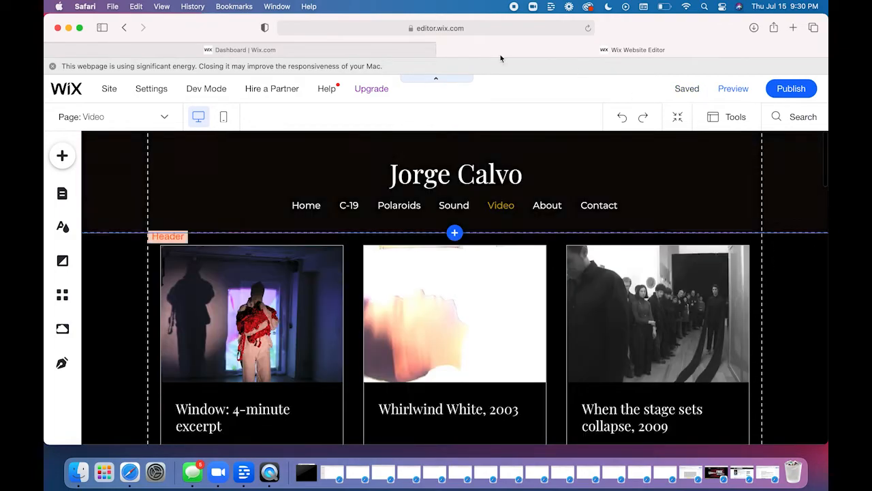
click(63, 156)
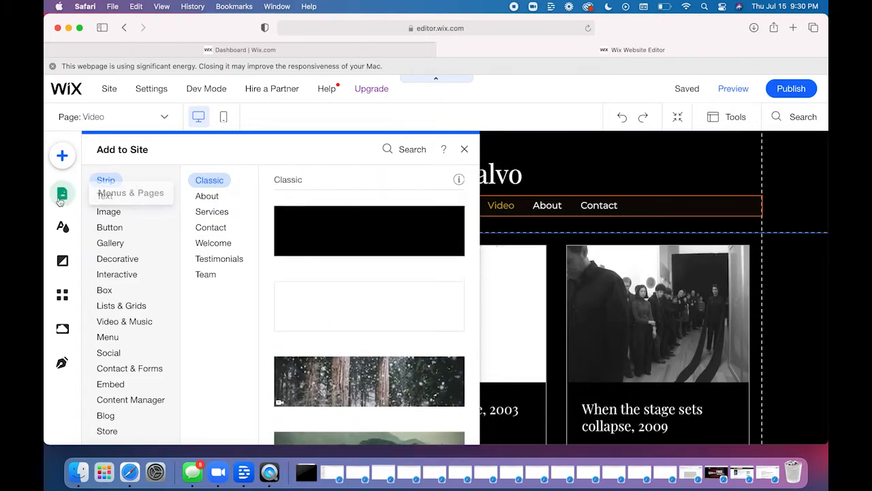
click(60, 197)
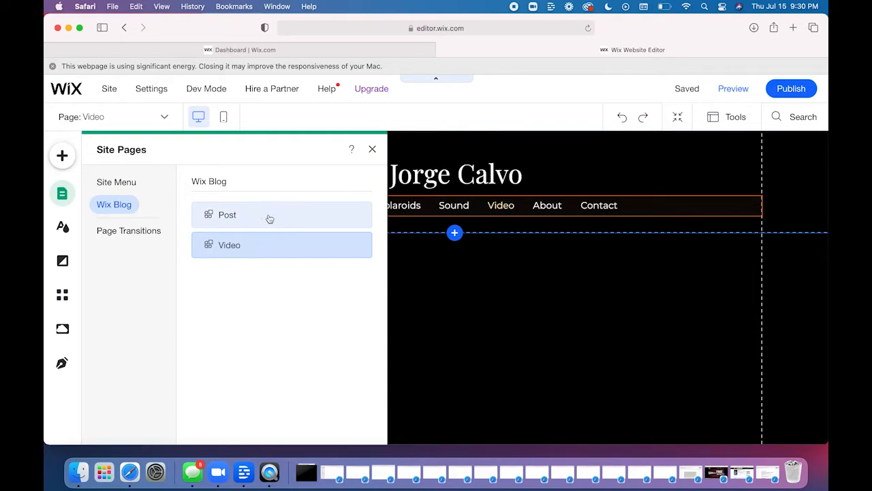
click(269, 218)
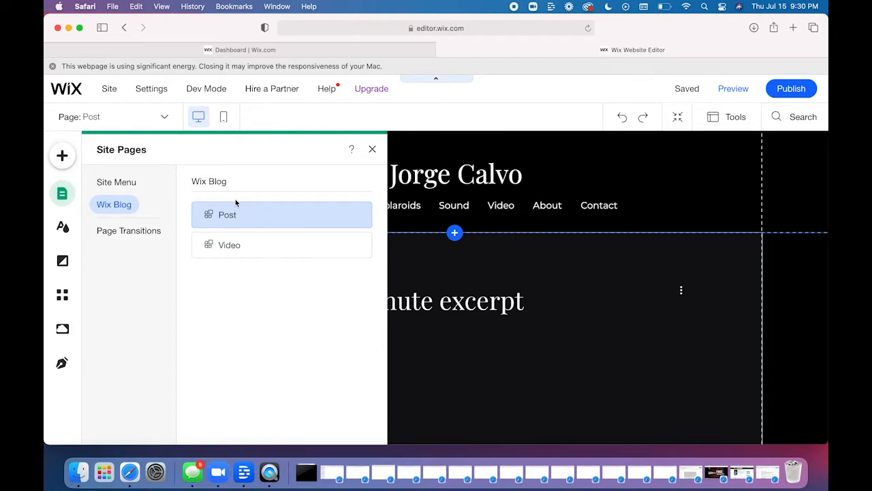
click(232, 245)
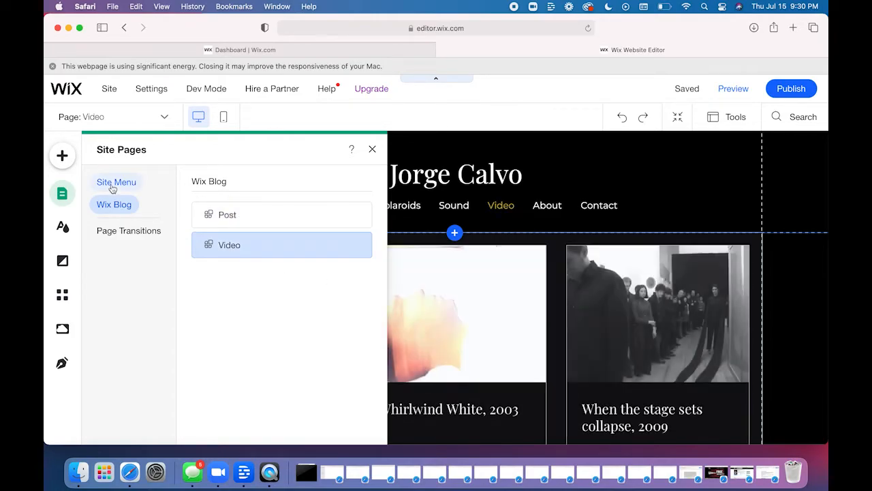
- Open the SEO (Google) settings of the About page from the site menu's page list
click(118, 183)
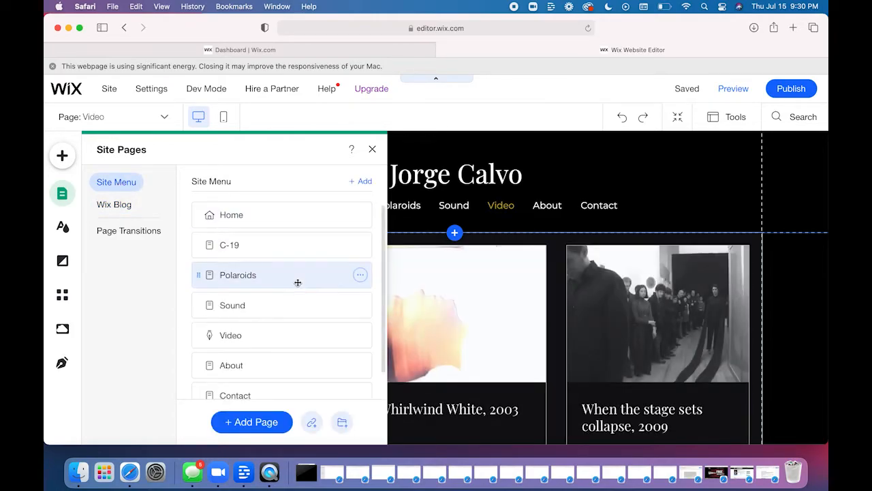
scroll(297, 282, down, 2)
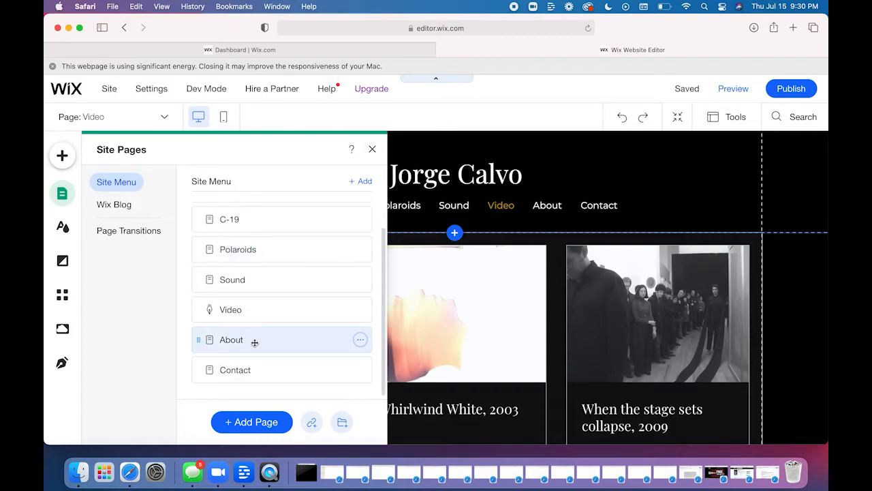
click(360, 311)
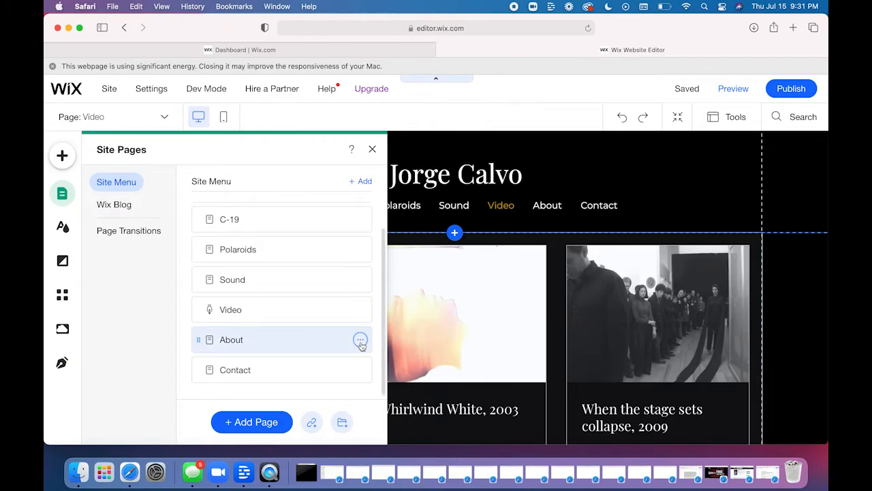
click(359, 341)
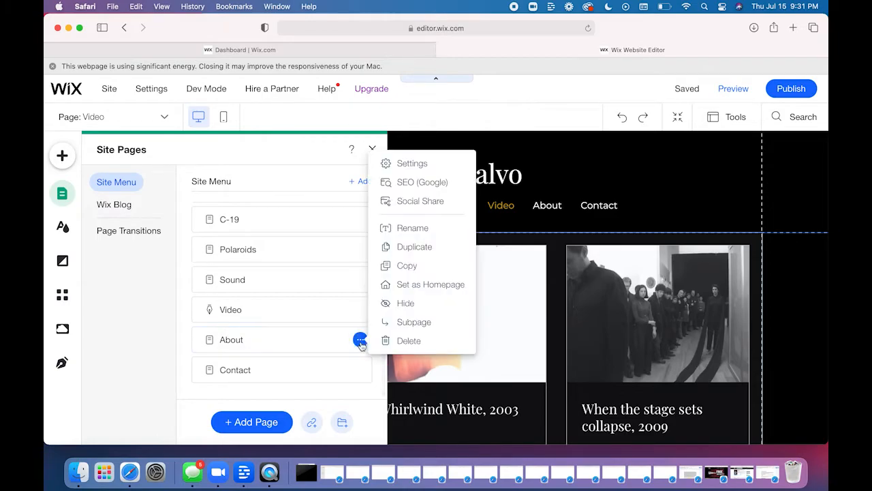
click(422, 181)
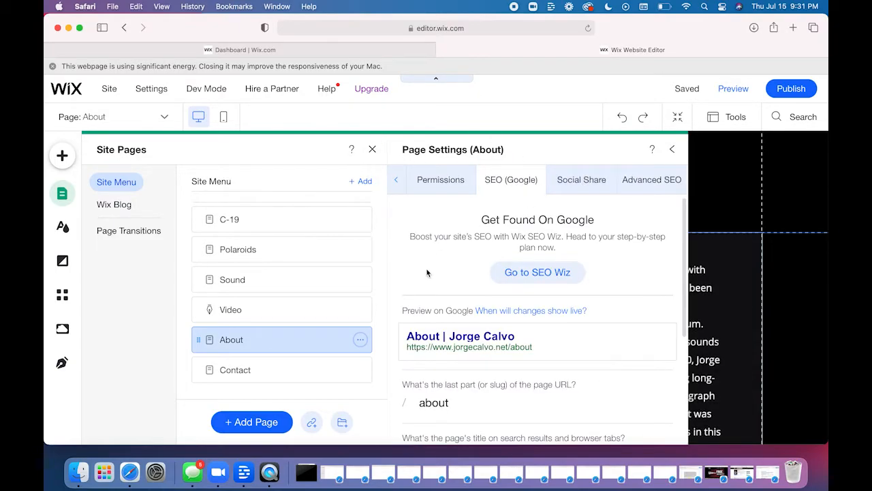
- Examine the About page's Google preview, URL slug, search title, description and search results visibility settings
scroll(404, 284, down, 3)
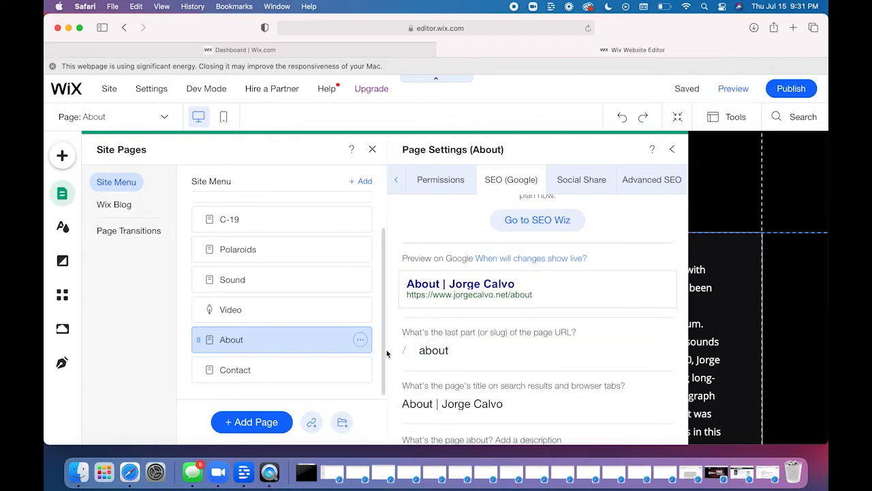
scroll(443, 350, down, 4)
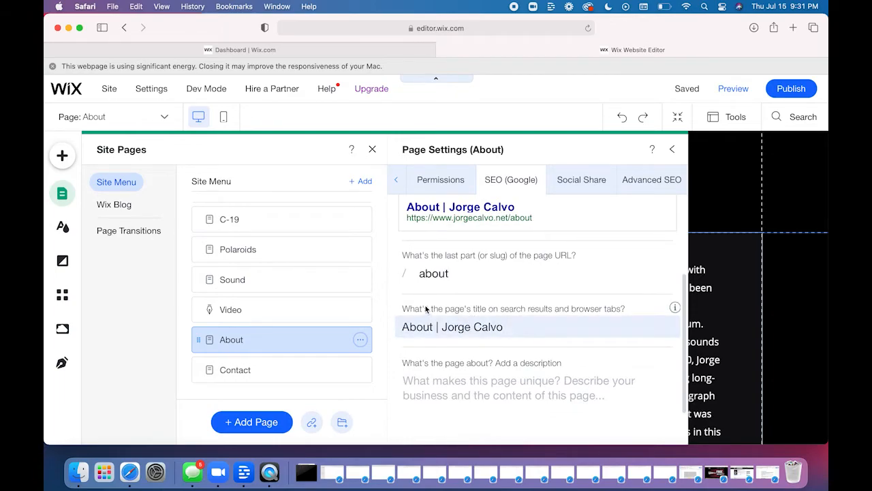
scroll(427, 340, down, 1)
scroll(428, 339, down, 2)
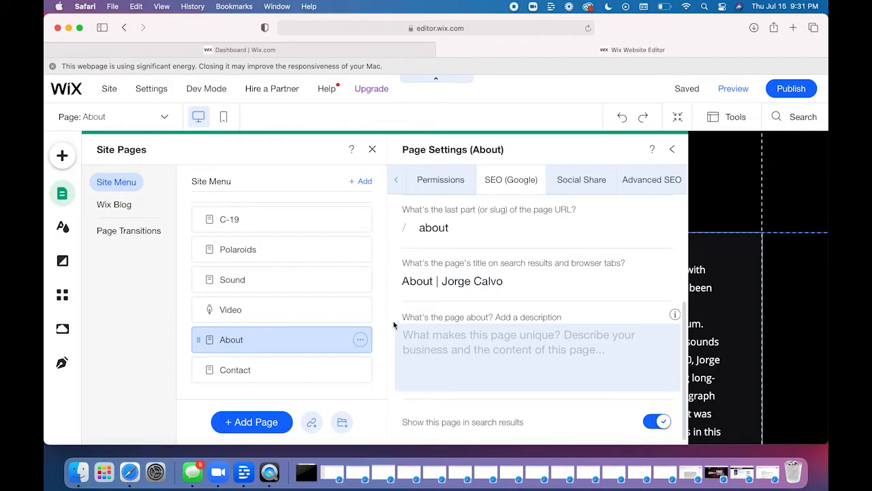
scroll(393, 321, up, 4)
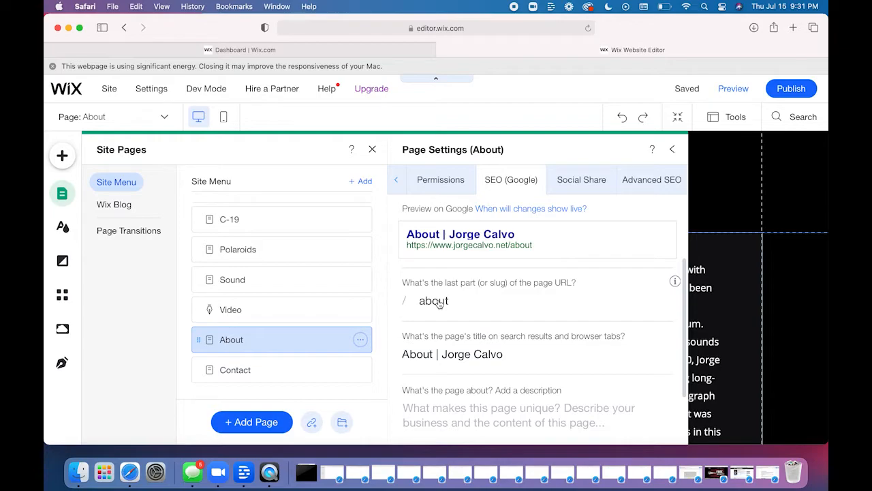
scroll(440, 304, up, 5)
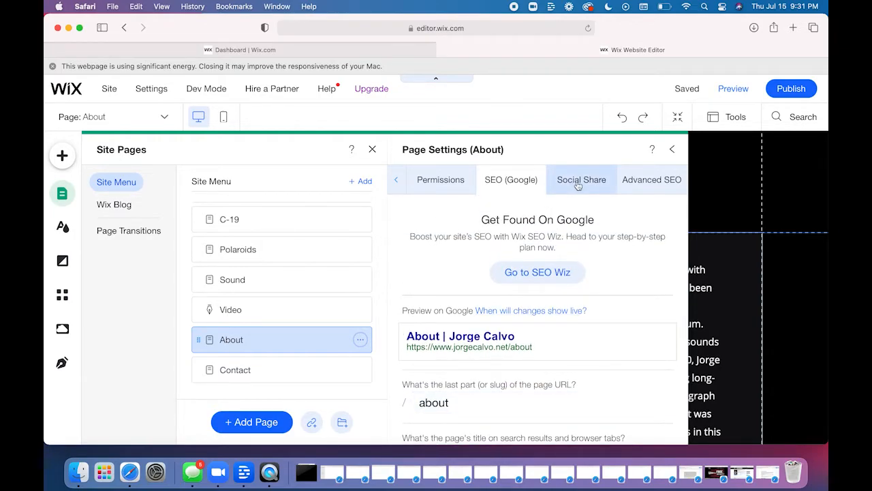
scroll(479, 339, down, 3)
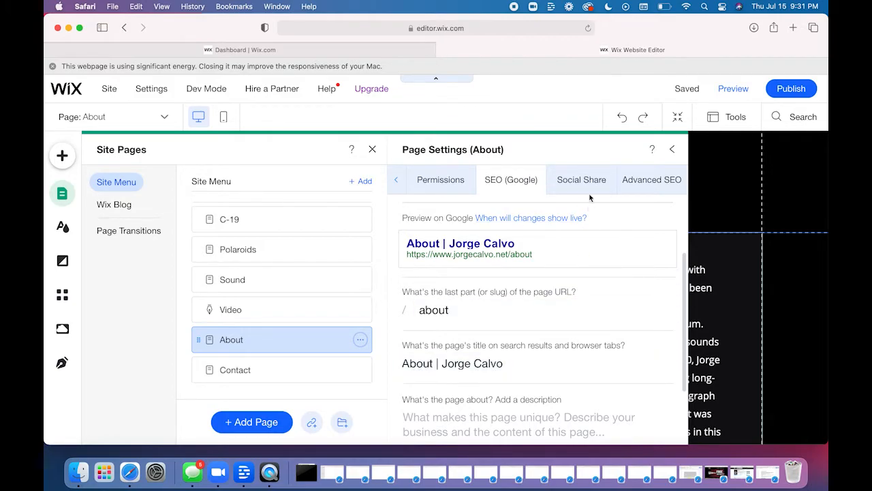
- Set the About page's social share image to the IMG_7547_edited_edited picture from the Social Share Images folder
click(577, 176)
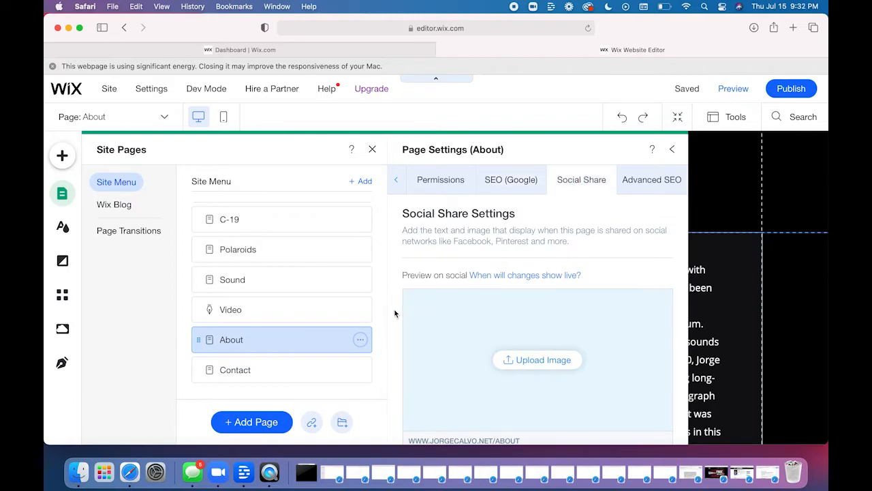
scroll(395, 314, down, 2)
scroll(395, 314, down, 6)
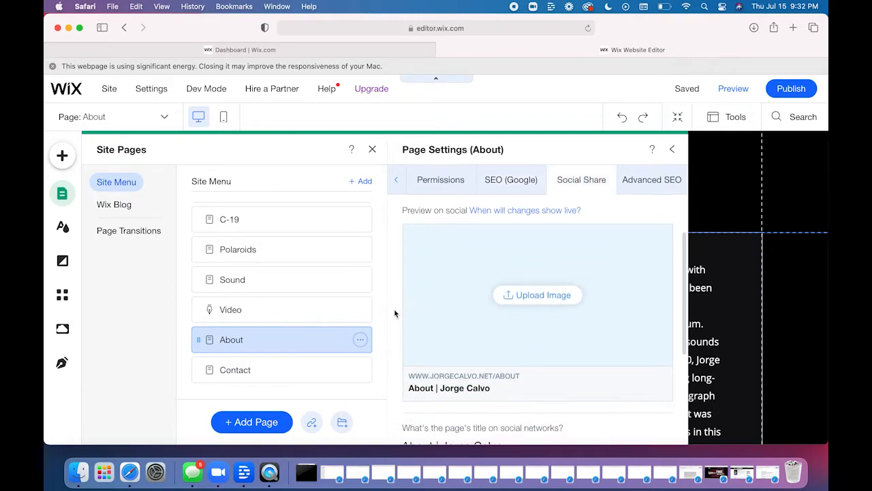
scroll(398, 307, up, 6)
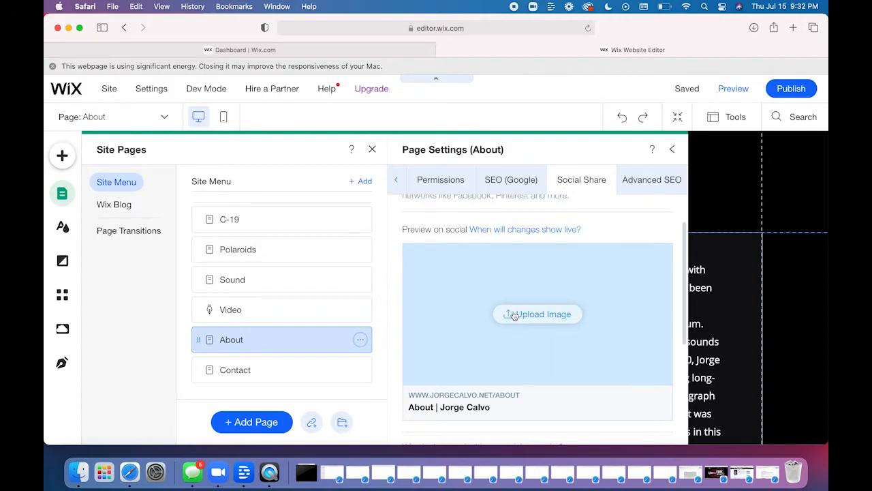
click(514, 315)
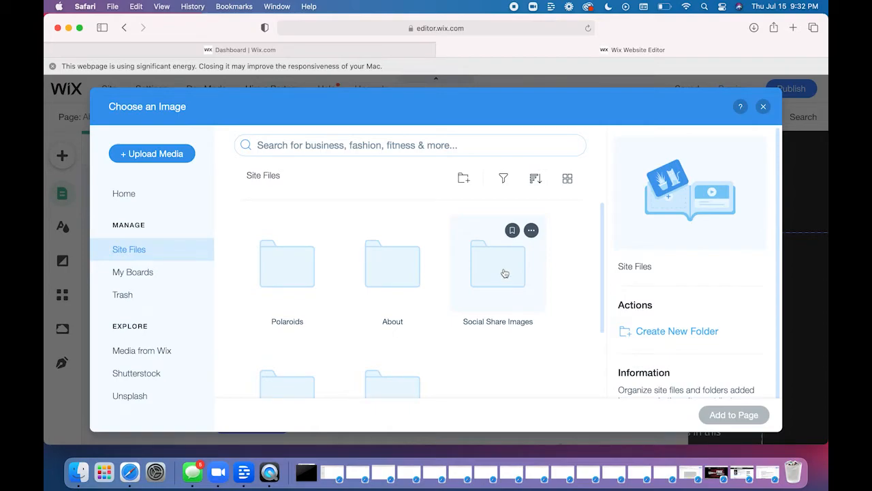
double_click(505, 275)
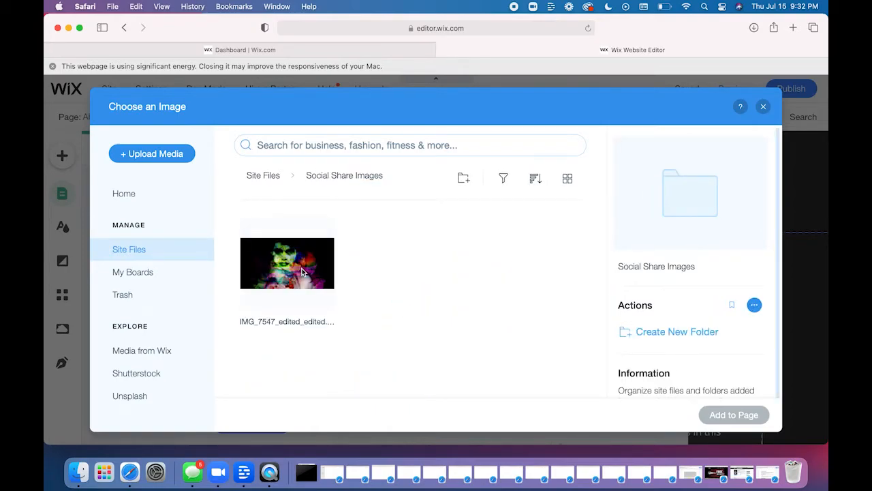
click(302, 271)
click(718, 415)
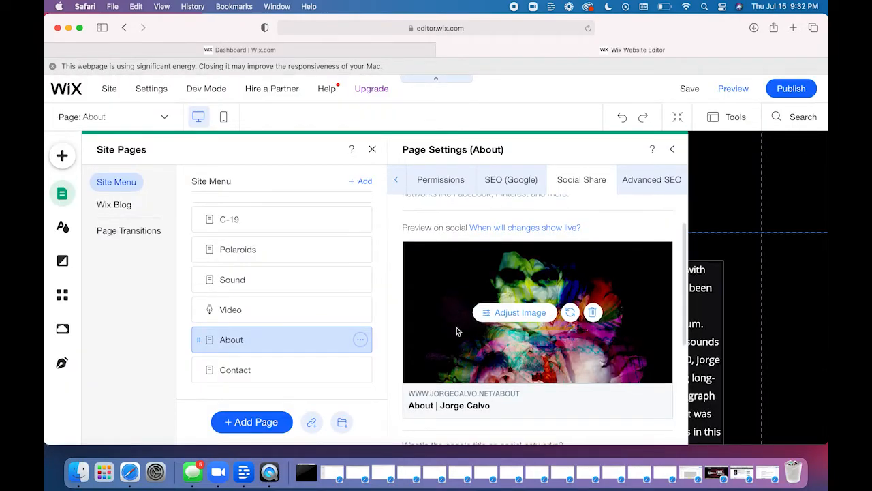
- Examine the About page's social share preview, image options, social title and description settings
scroll(457, 331, down, 3)
scroll(477, 321, up, 3)
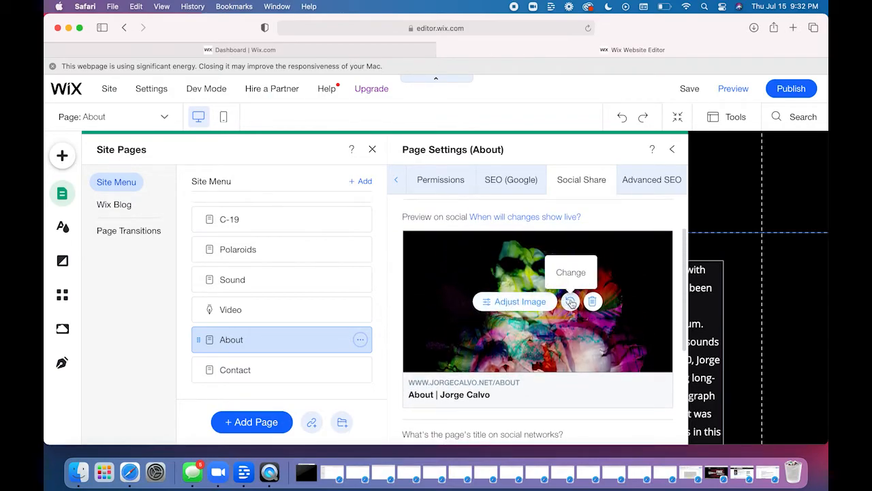
scroll(425, 352, down, 5)
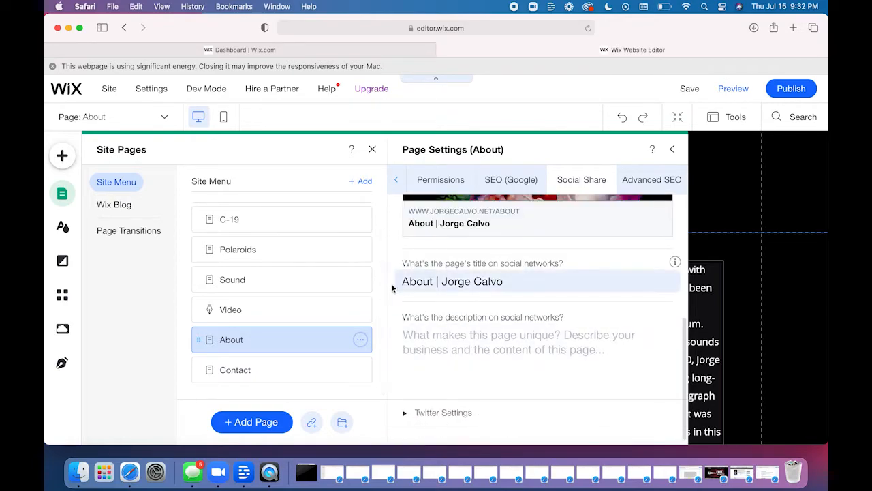
scroll(390, 254, up, 5)
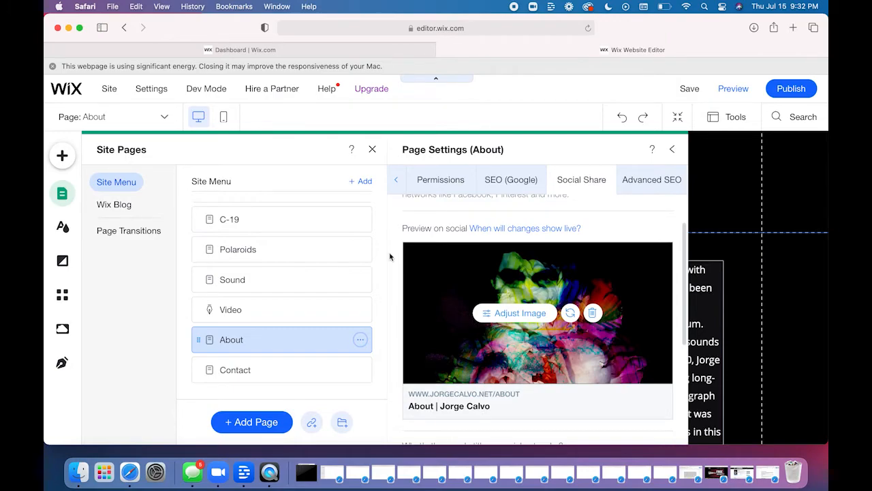
scroll(390, 256, up, 2)
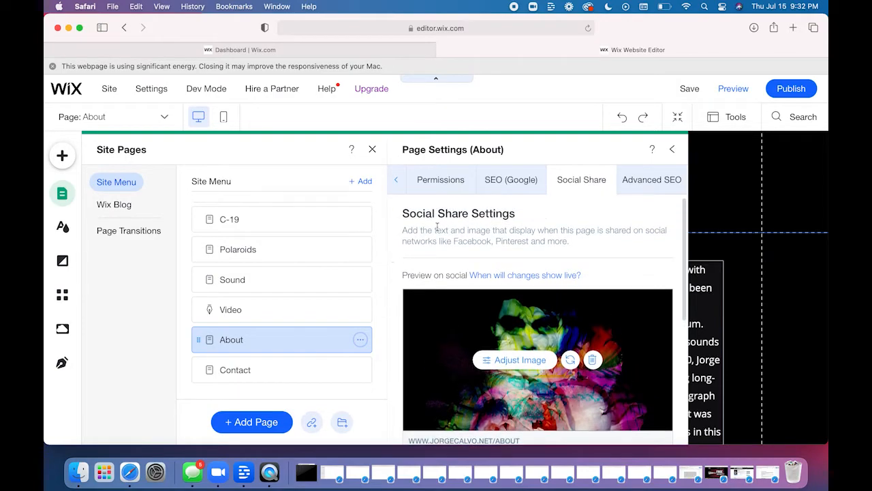
- Close the About page's settings, save the site and return to the page canvas
click(673, 151)
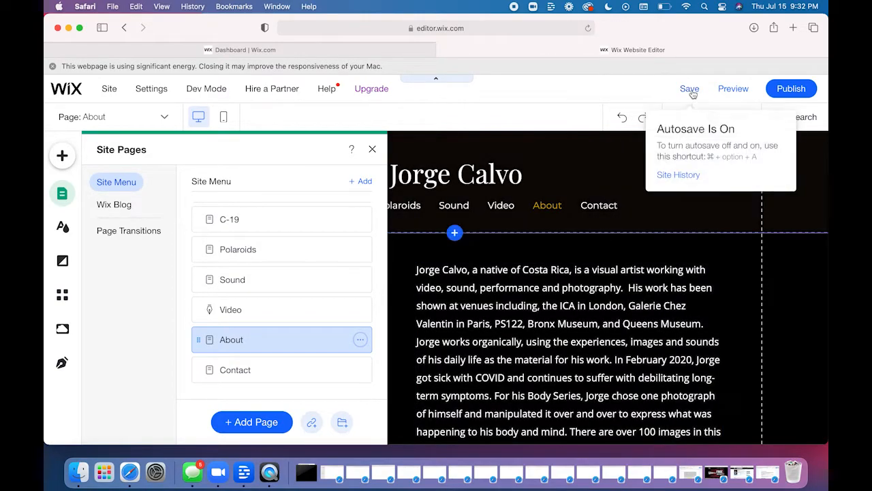
click(691, 93)
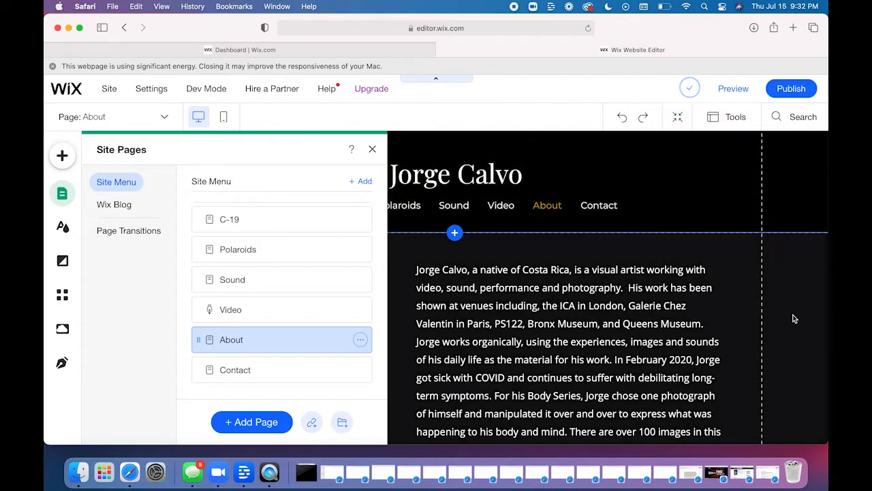
click(793, 318)
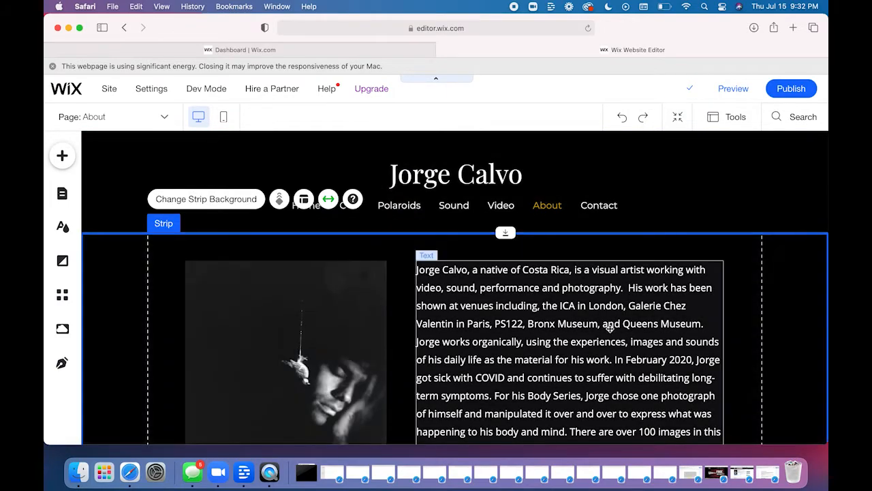
- Open the image chooser for the photo beside the biography and leave it without replacing the image
scroll(473, 330, down, 5)
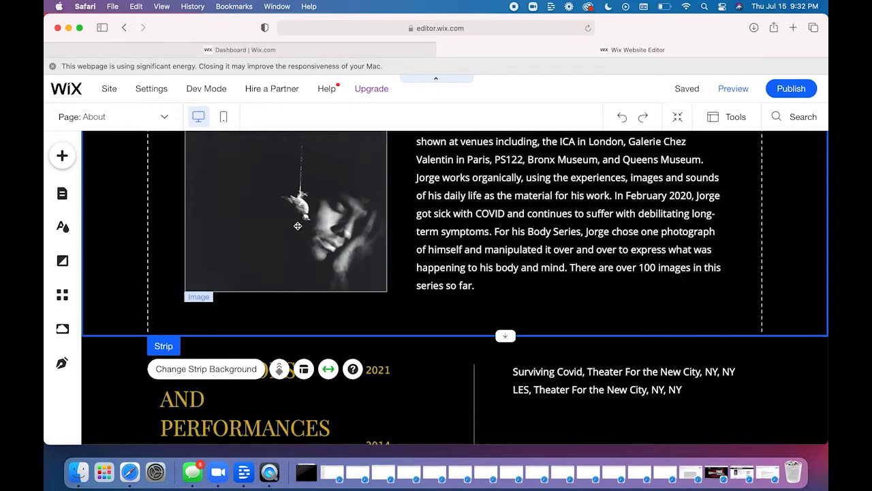
click(298, 226)
click(240, 320)
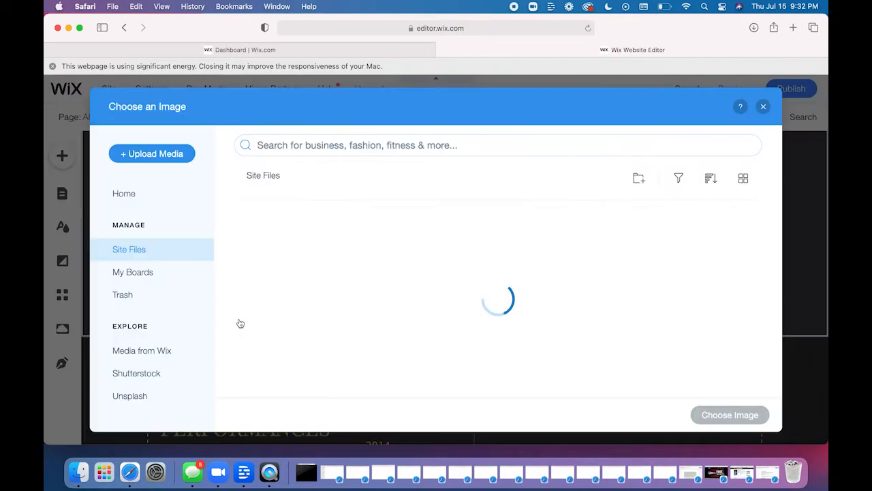
click(764, 107)
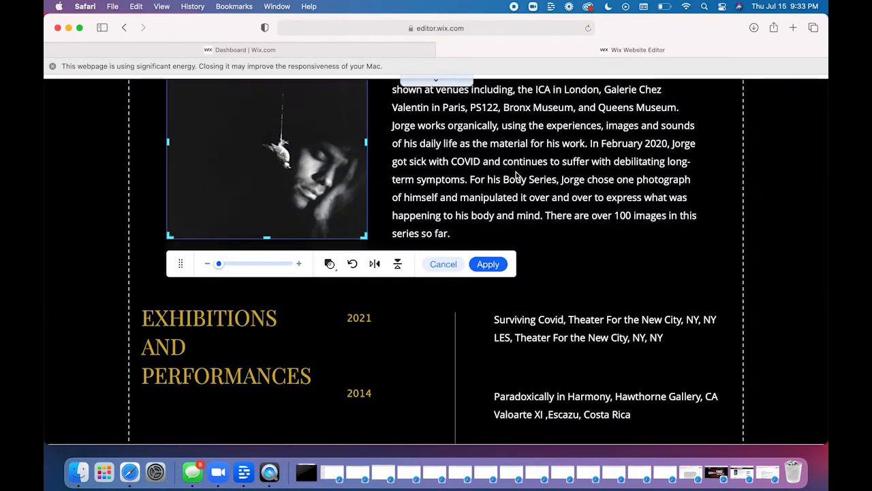
click(518, 176)
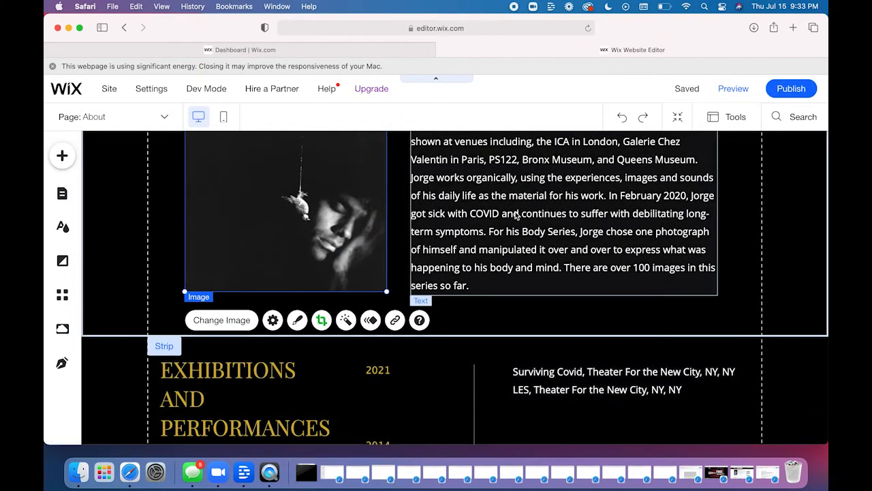
- Open the biography paragraph for editing to view its text settings, and leave it without changes
scroll(517, 215, up, 2)
click(515, 215)
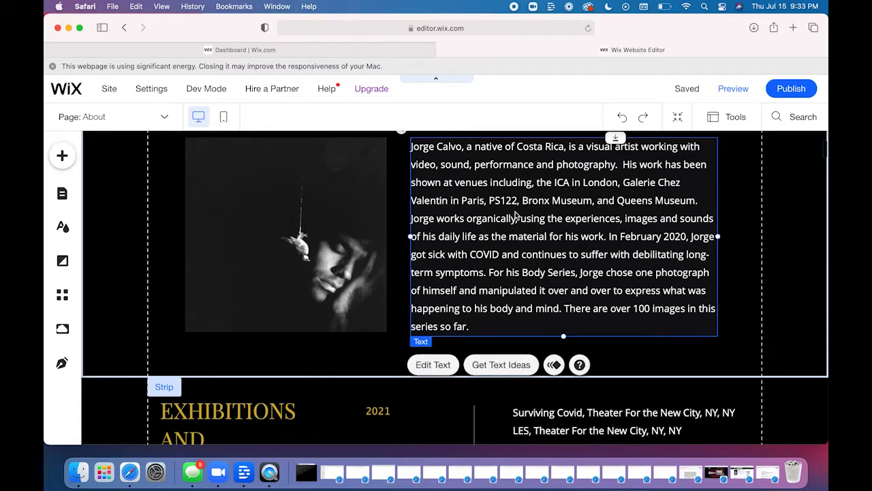
click(516, 215)
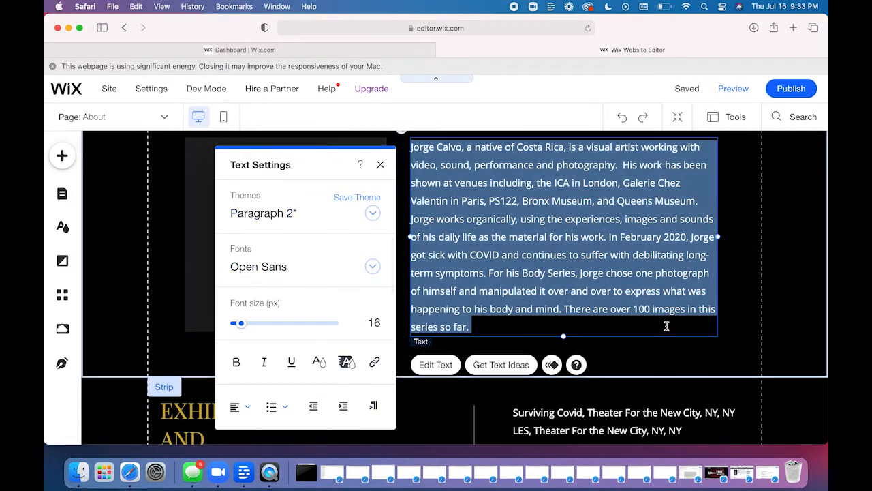
click(801, 301)
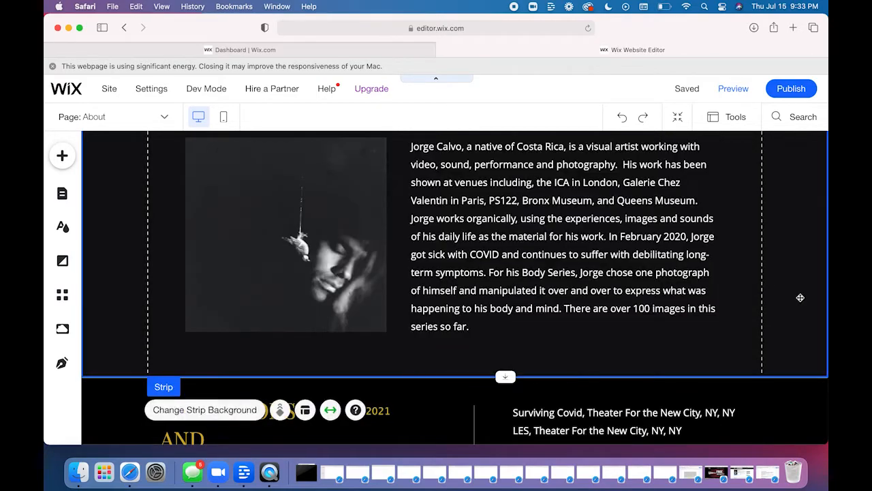
- Delete the strip holding the photo and biography from the About page and undo the deletion
scroll(800, 299, up, 2)
scroll(801, 297, up, 2)
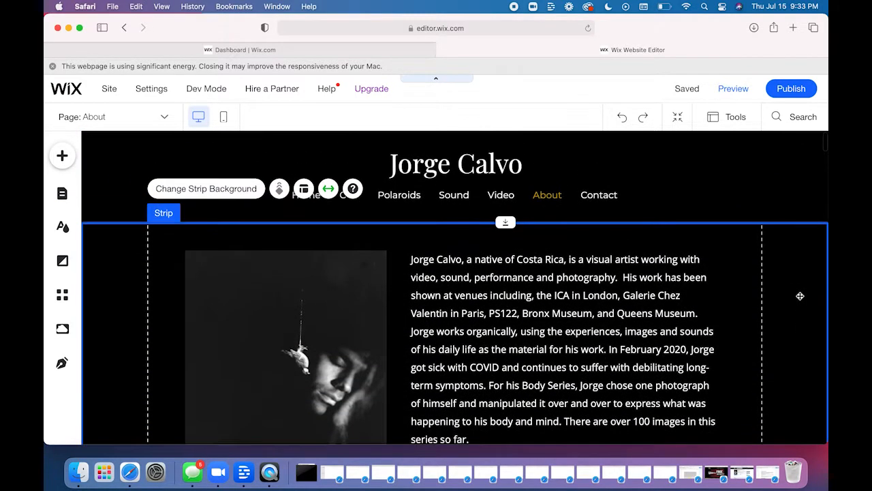
scroll(136, 289, down, 1)
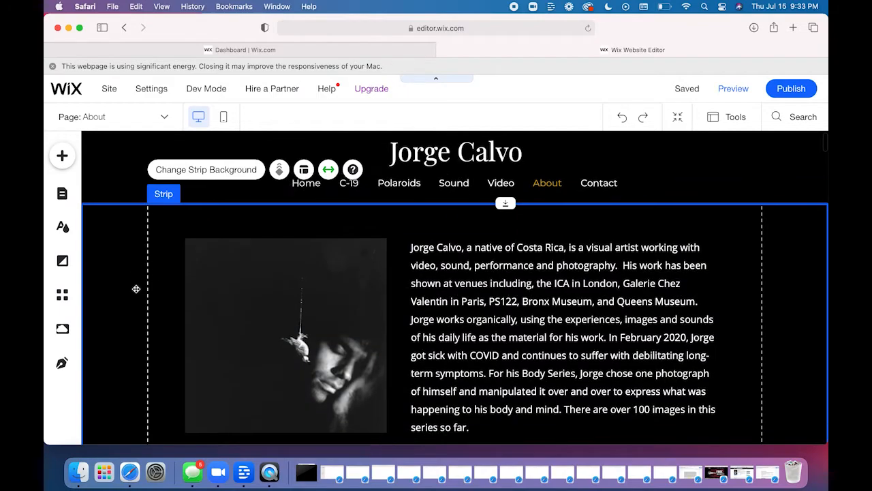
scroll(135, 288, down, 5)
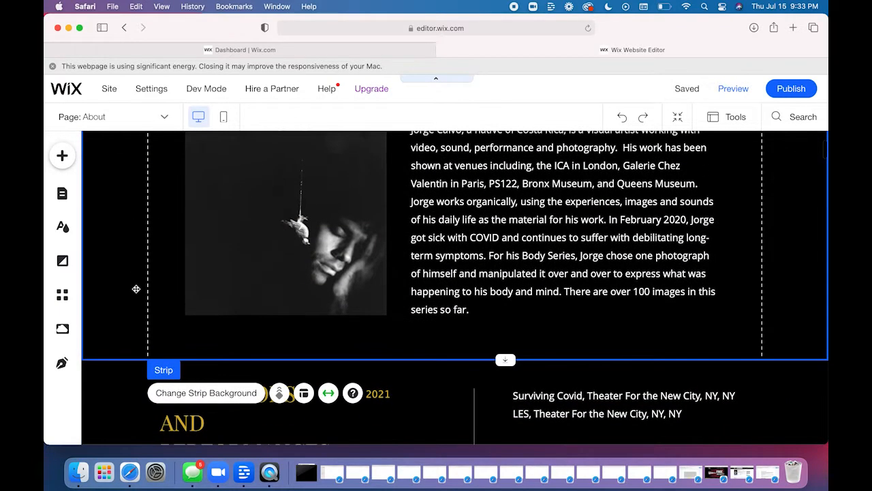
scroll(136, 289, down, 1)
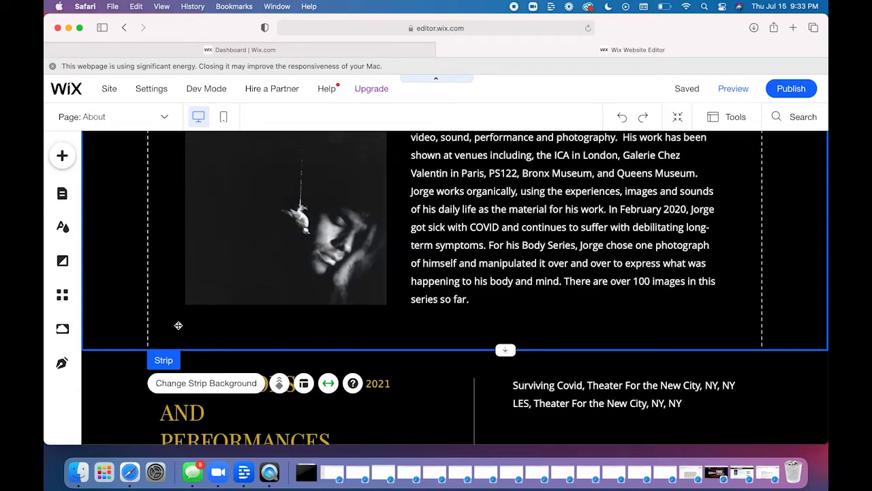
key(Delete)
scroll(498, 279, up, 3)
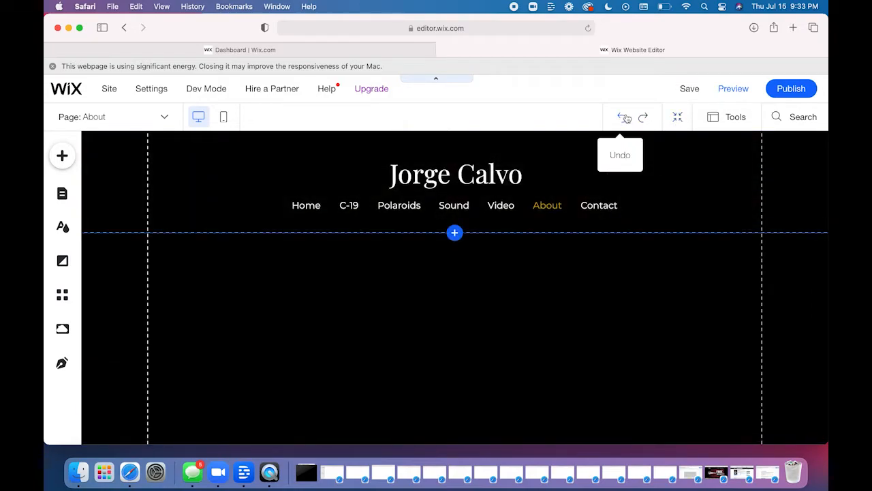
click(622, 118)
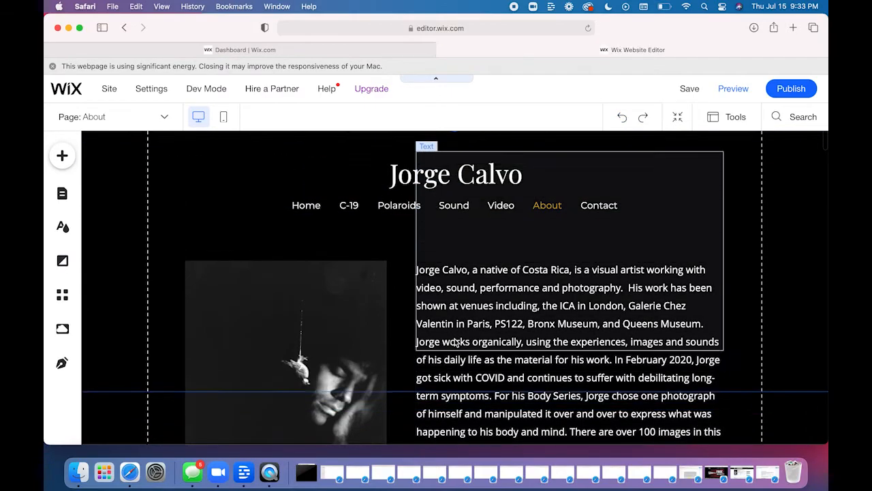
- Examine the Exhibitions and Performances strip, checking its year labels and the alignment of the 2012 listings text box
scroll(455, 342, down, 5)
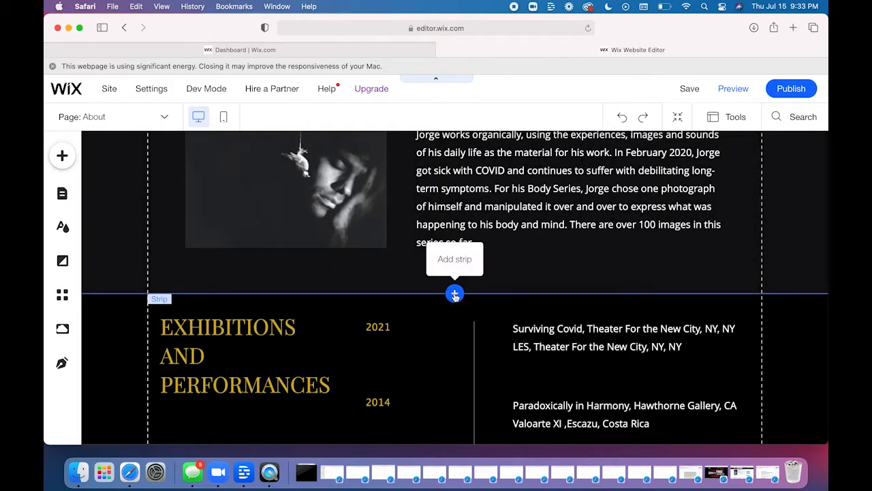
scroll(454, 295, down, 3)
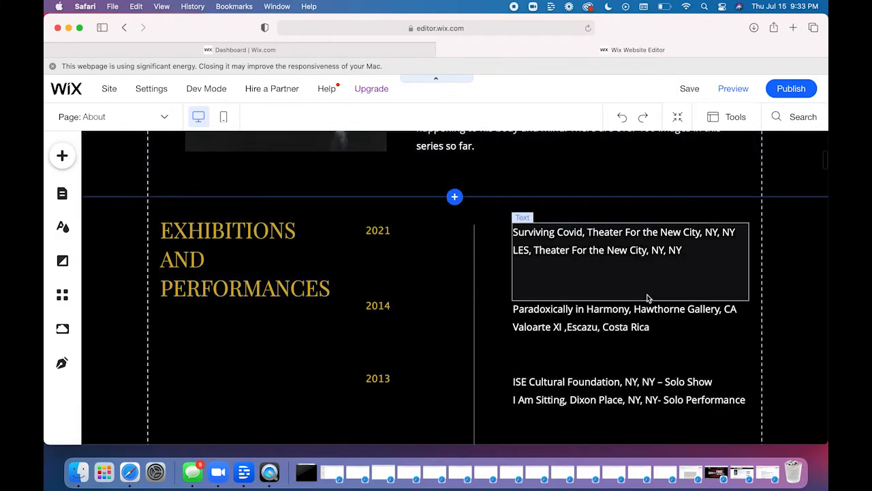
click(380, 230)
scroll(298, 348, down, 2)
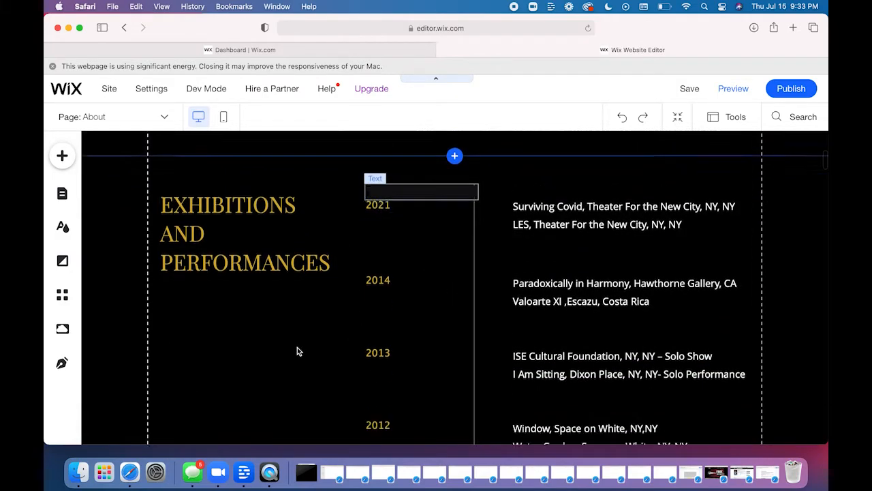
scroll(297, 346, down, 4)
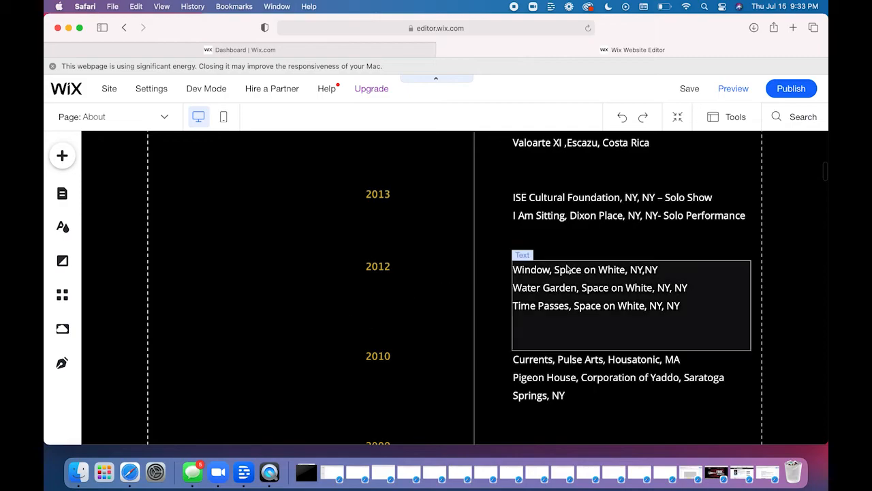
click(569, 291)
mouse_move(569, 291)
mouse_down()
mouse_move(627, 296)
mouse_move(568, 258)
mouse_move(556, 304)
mouse_move(604, 293)
mouse_move(628, 308)
mouse_move(567, 287)
mouse_up()
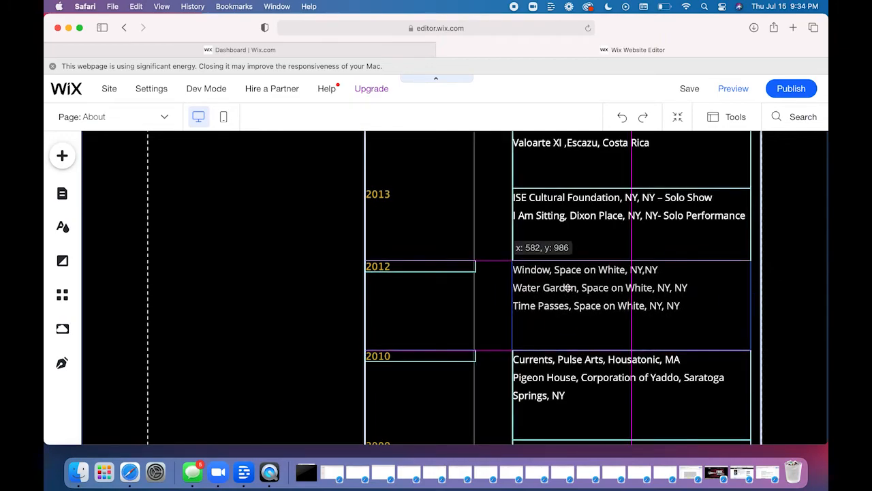
drag(602, 225, 603, 223)
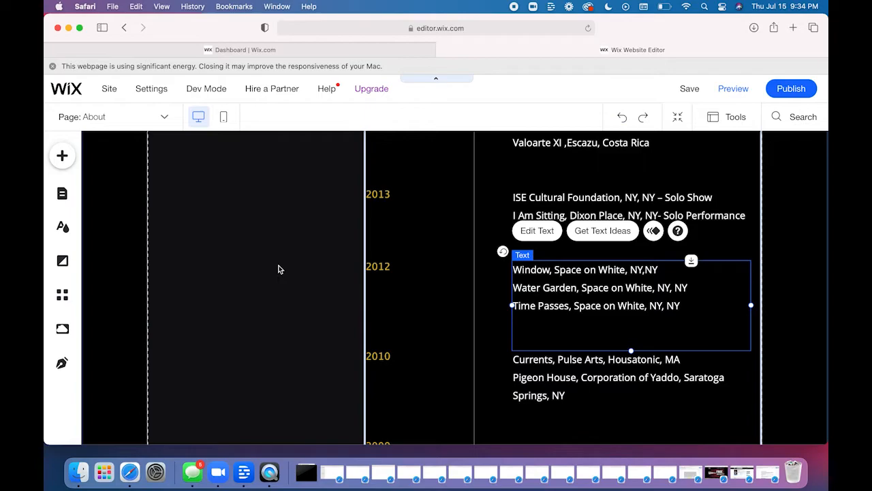
- Select the heading column of the Exhibitions and Performances strip and examine the listings down to 2006
click(213, 273)
scroll(213, 272, up, 3)
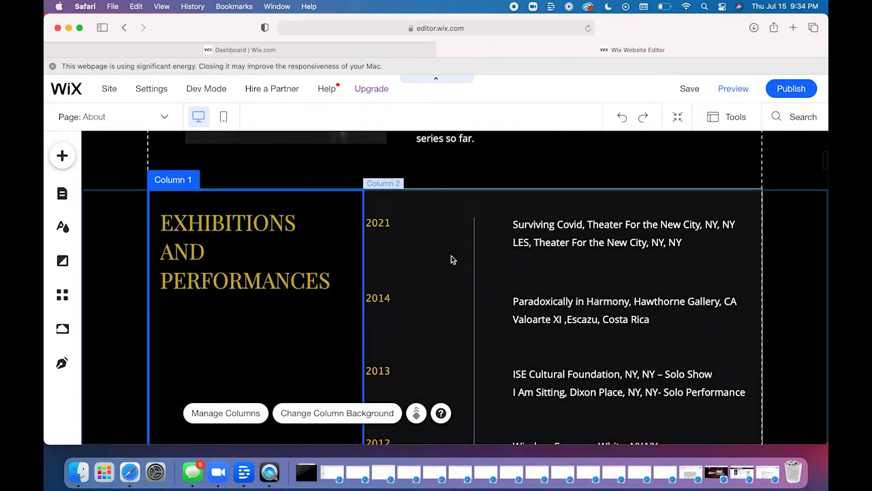
scroll(285, 358, down, 5)
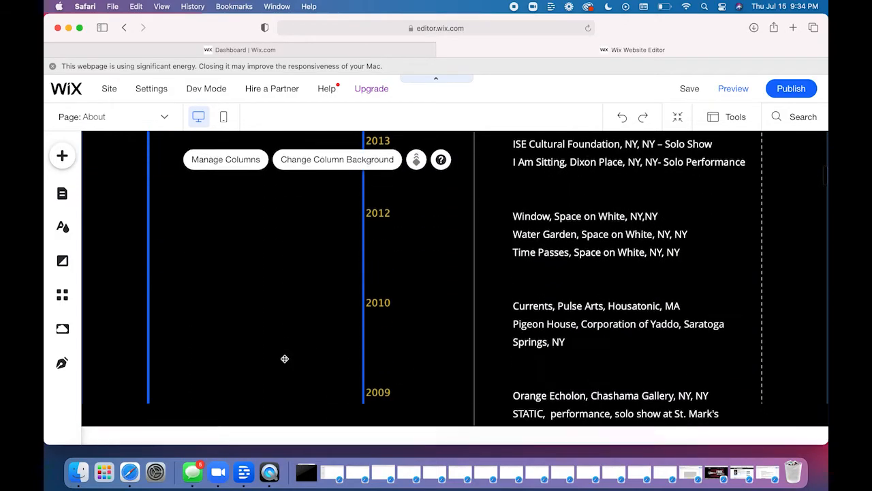
scroll(285, 358, down, 15)
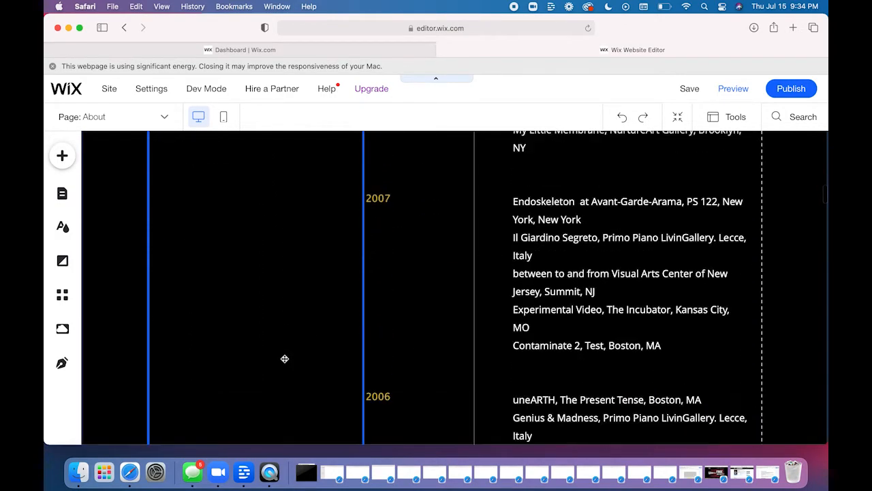
- Preview the About page, test whether the thesync.com address in the 1997 listings works as a link, and return to editing
scroll(285, 358, down, 15)
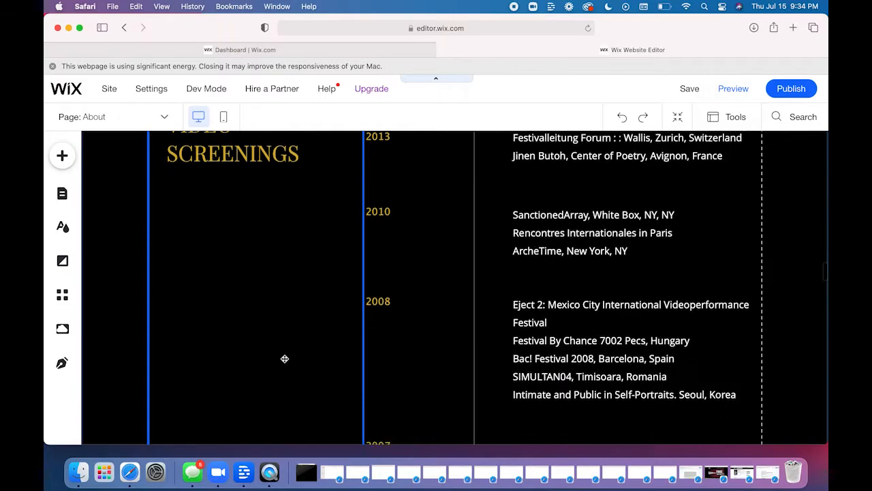
scroll(285, 358, down, 15)
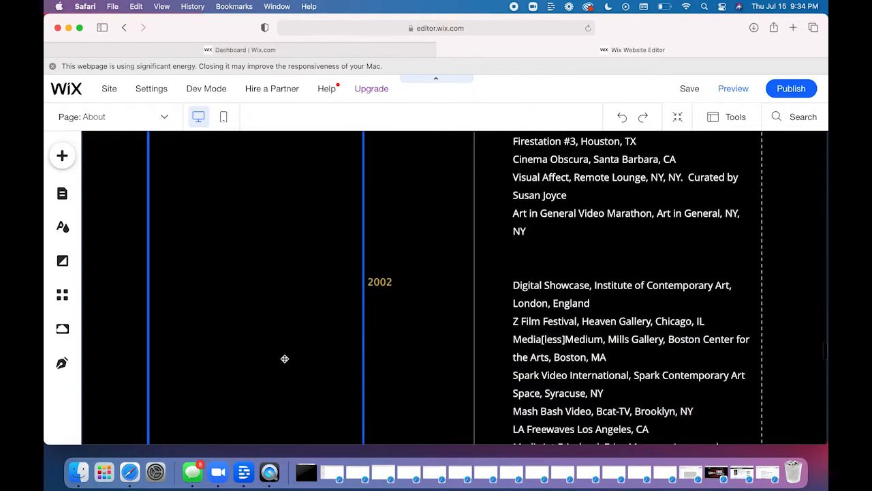
scroll(285, 340, down, 5)
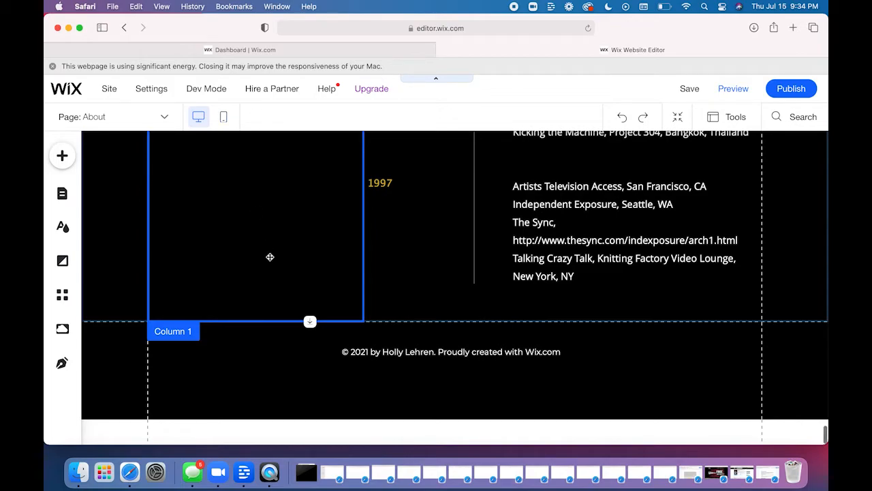
click(733, 89)
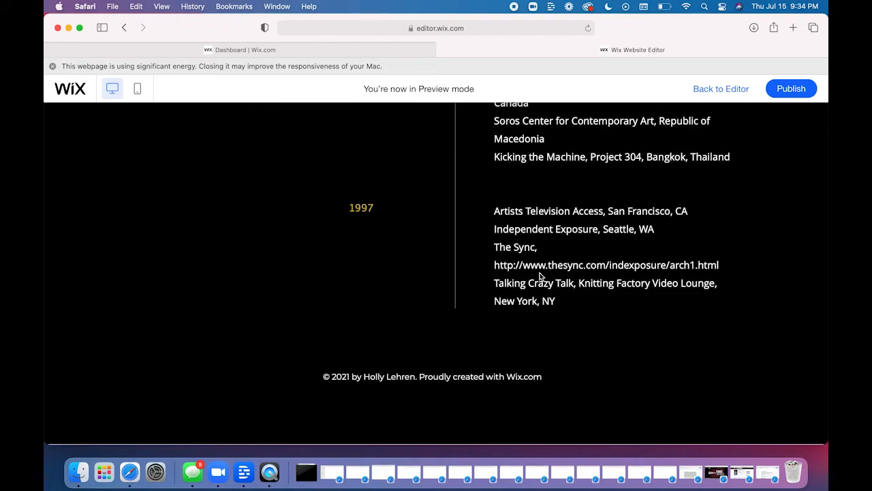
triple_click(566, 265)
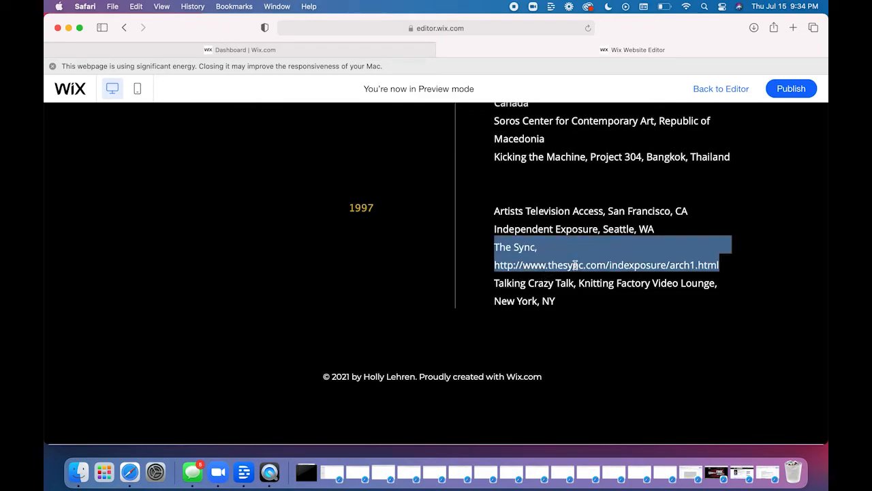
click(608, 265)
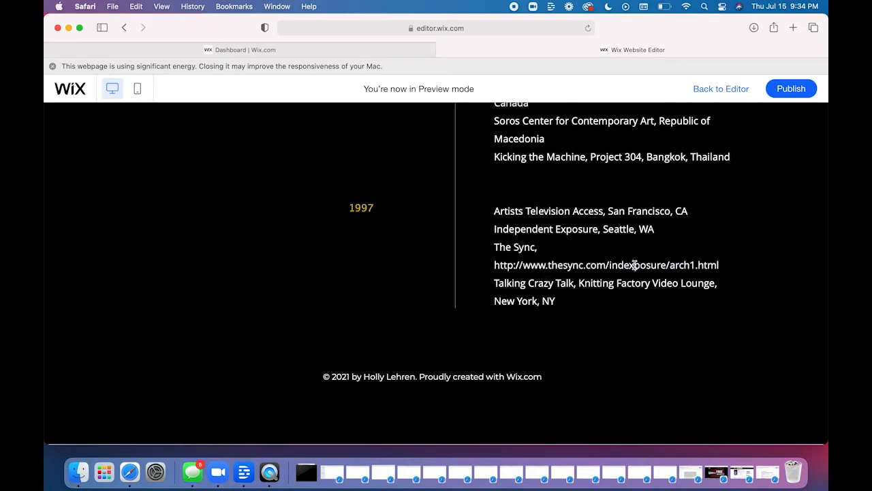
drag(725, 268, 494, 265)
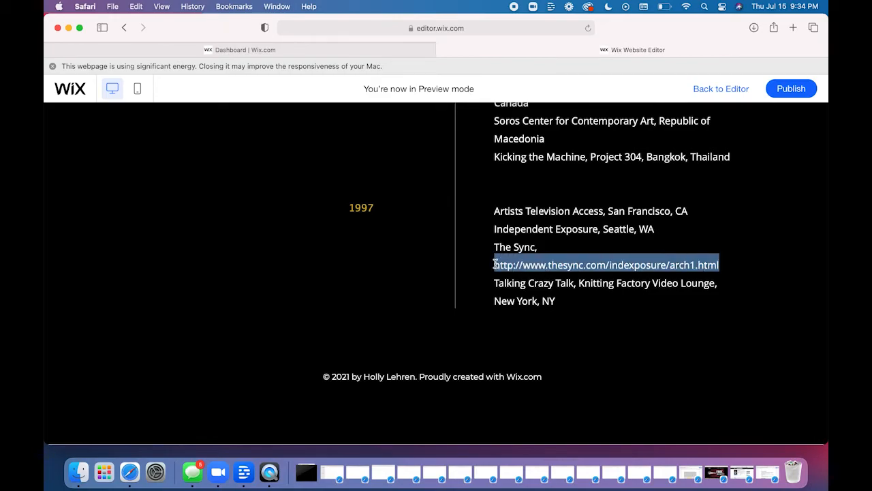
click(727, 231)
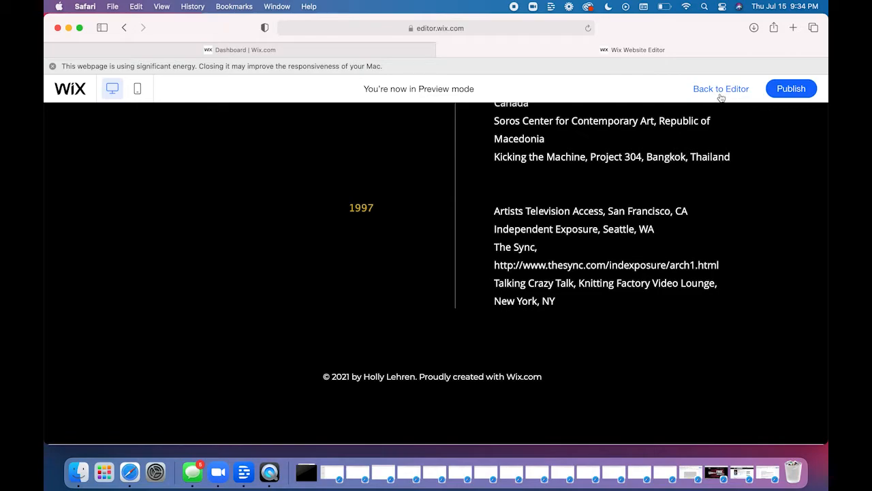
click(721, 98)
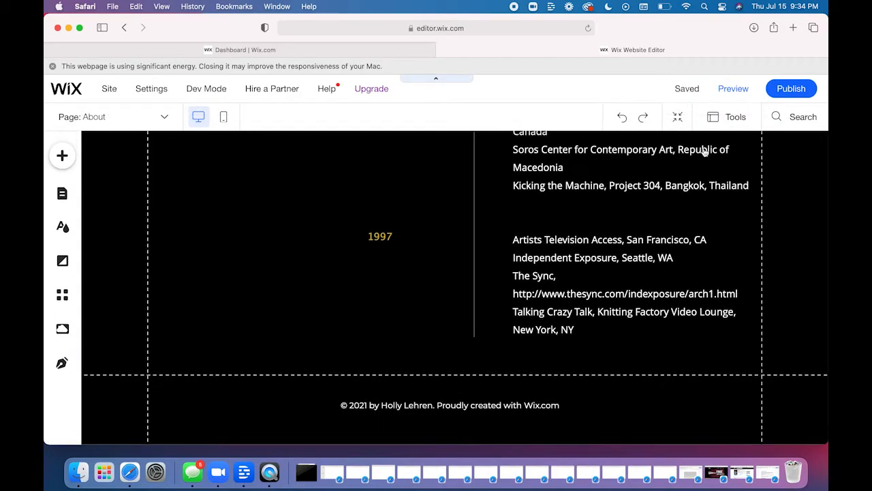
click(616, 302)
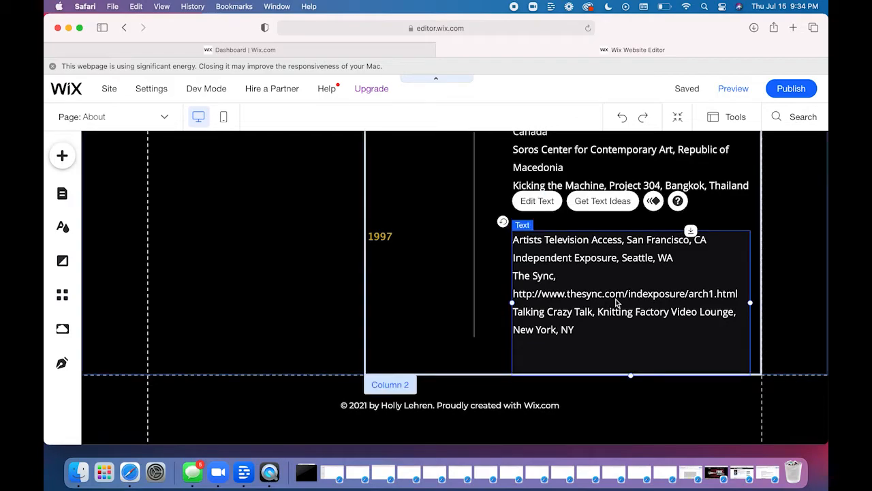
double_click(634, 296)
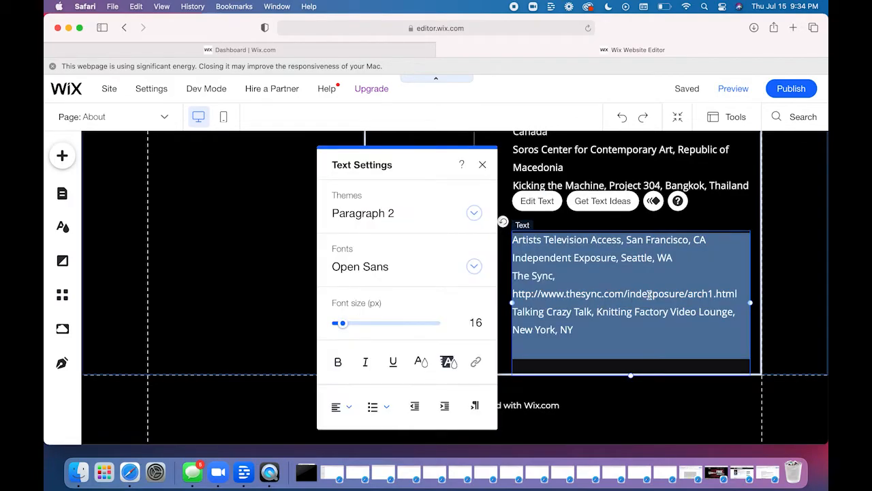
click(650, 294)
drag(740, 295, 515, 293)
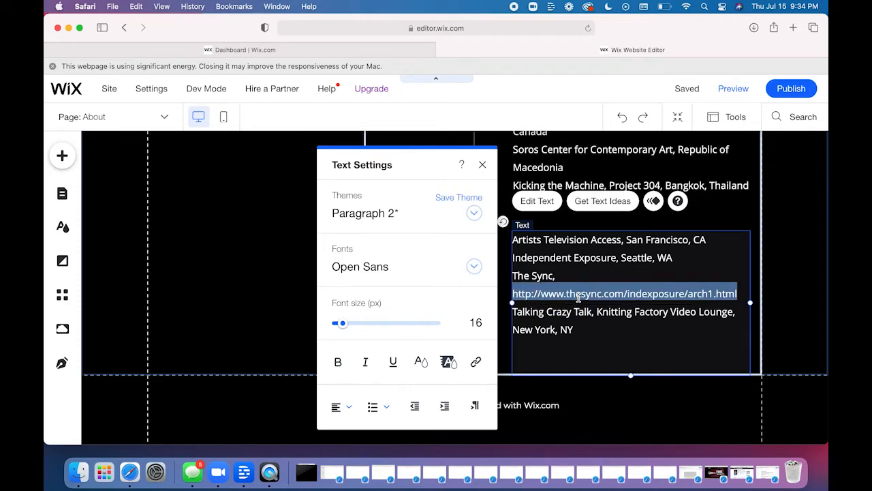
click(475, 362)
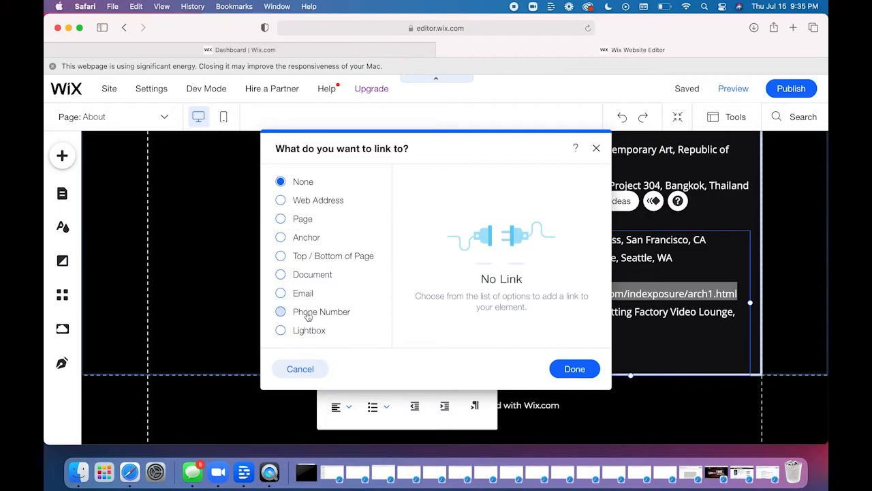
click(307, 203)
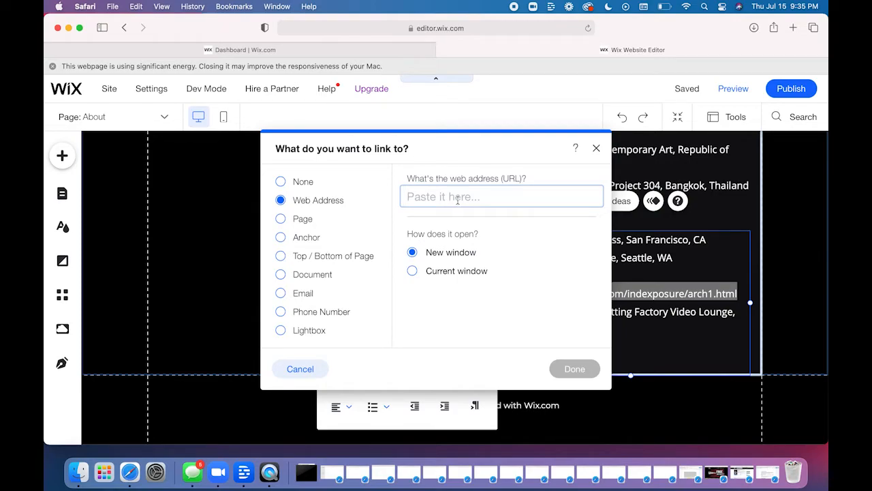
key(super+v)
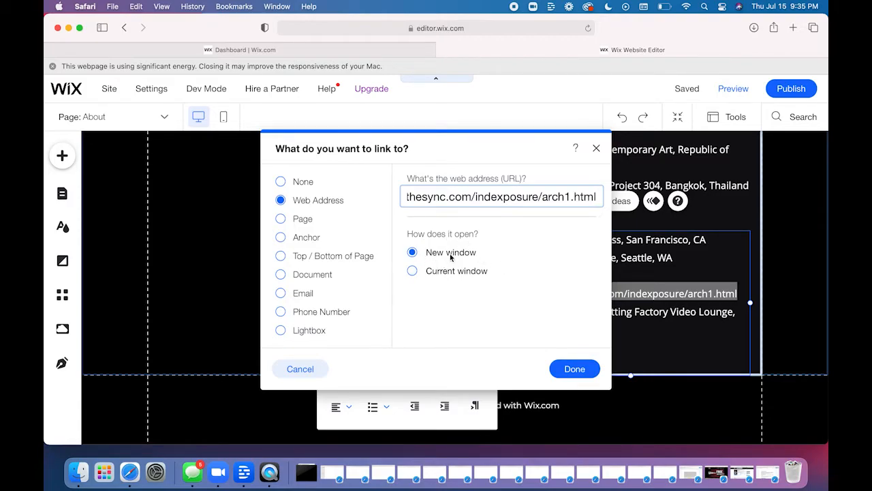
click(575, 371)
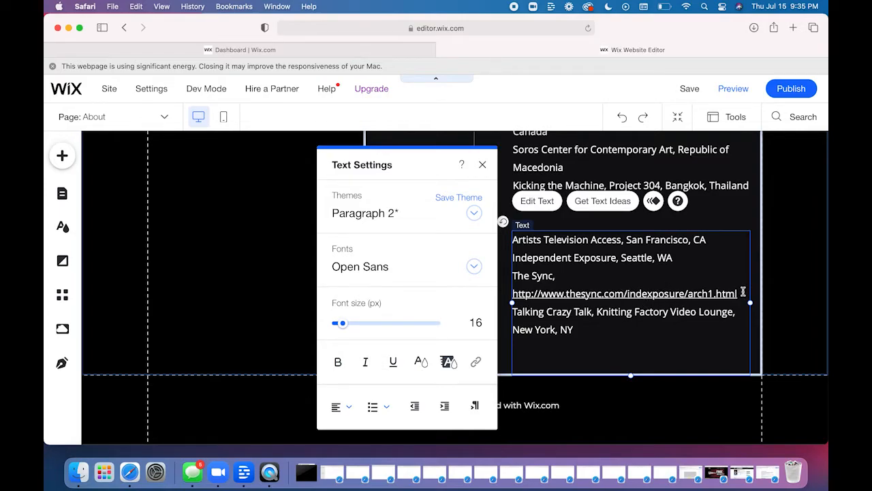
- Remove the underline from the linked thesync.com address in the 1997 listings and save the site
drag(740, 294, 513, 293)
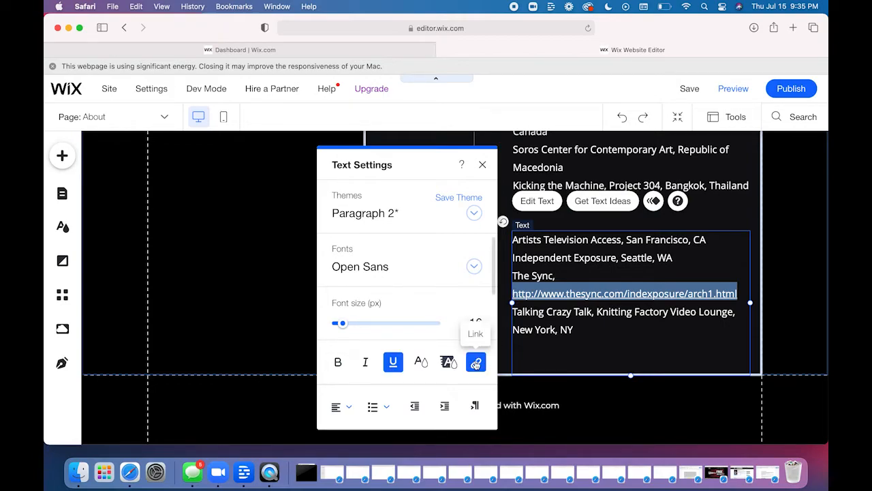
click(395, 364)
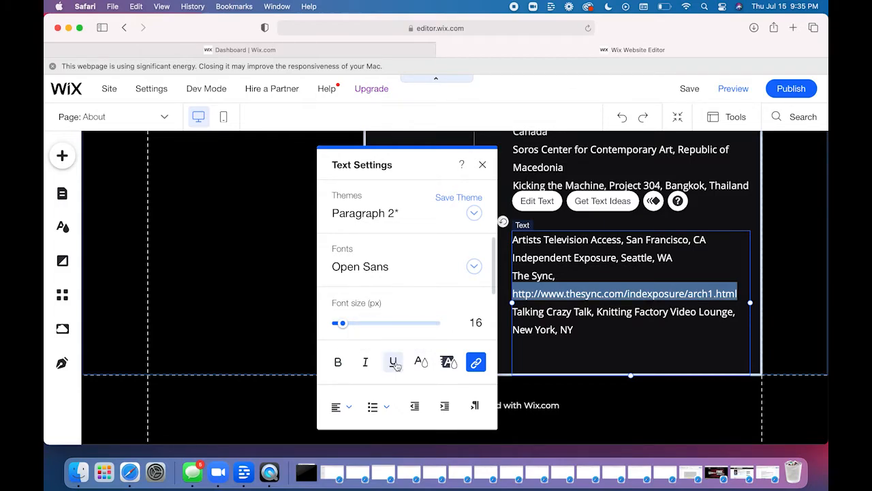
click(394, 364)
click(395, 365)
click(483, 166)
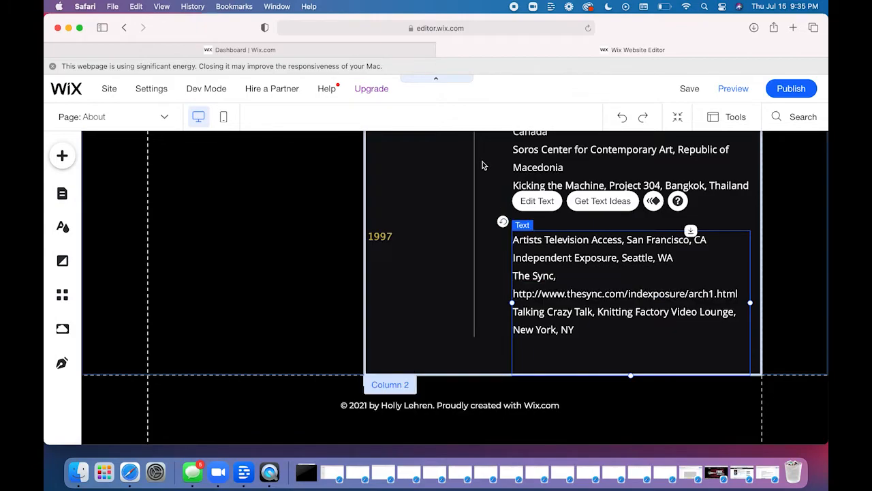
click(799, 393)
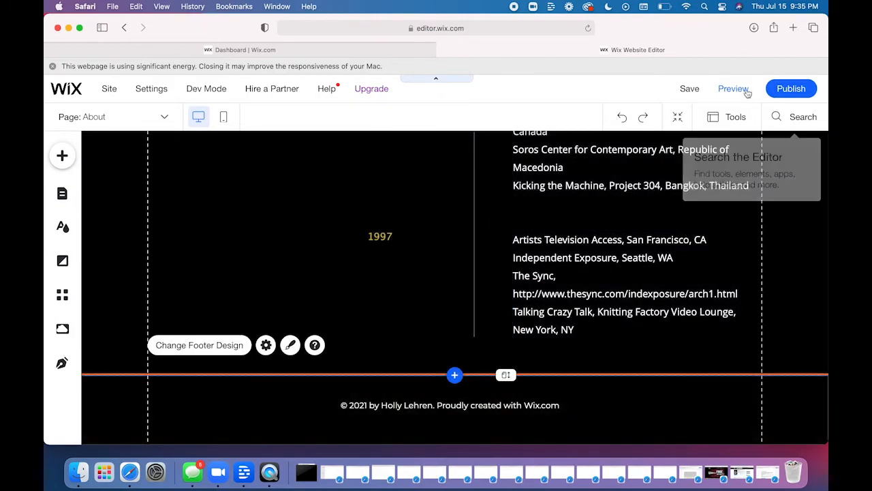
click(688, 88)
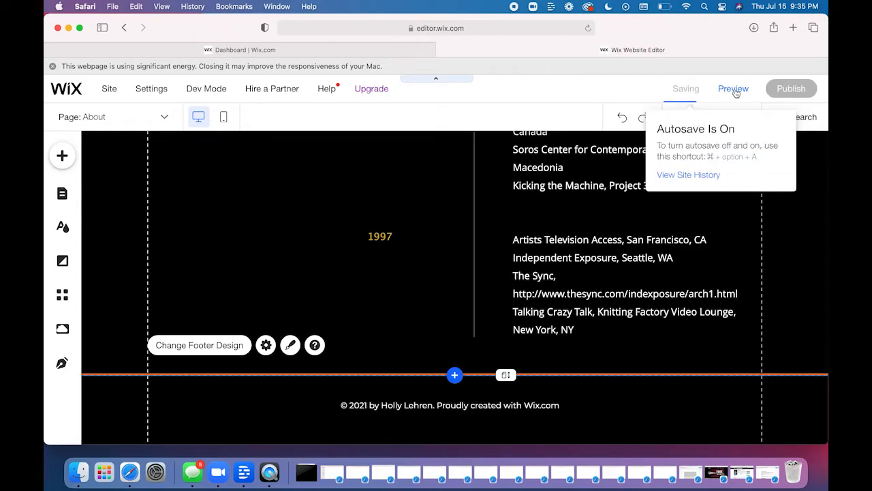
- Preview the About page, test the thesync.com link in the 1997 listings, close the opened page and return to editing
click(733, 90)
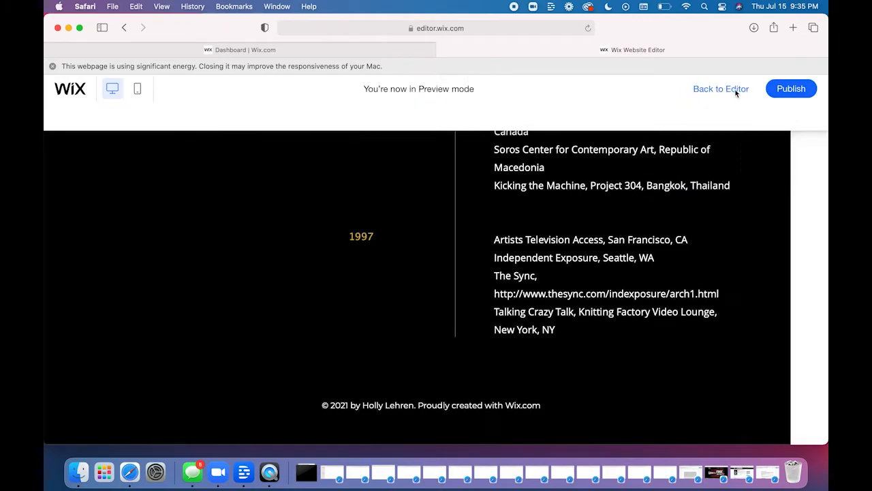
scroll(566, 295, down, 1)
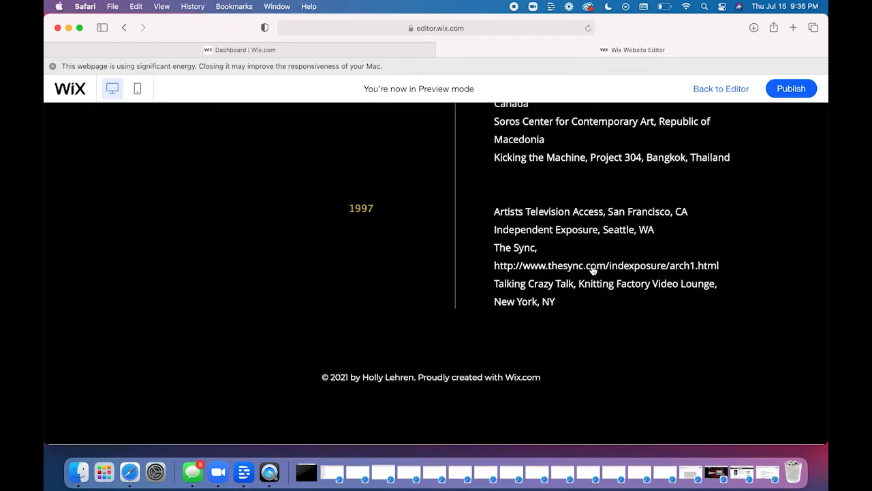
click(592, 269)
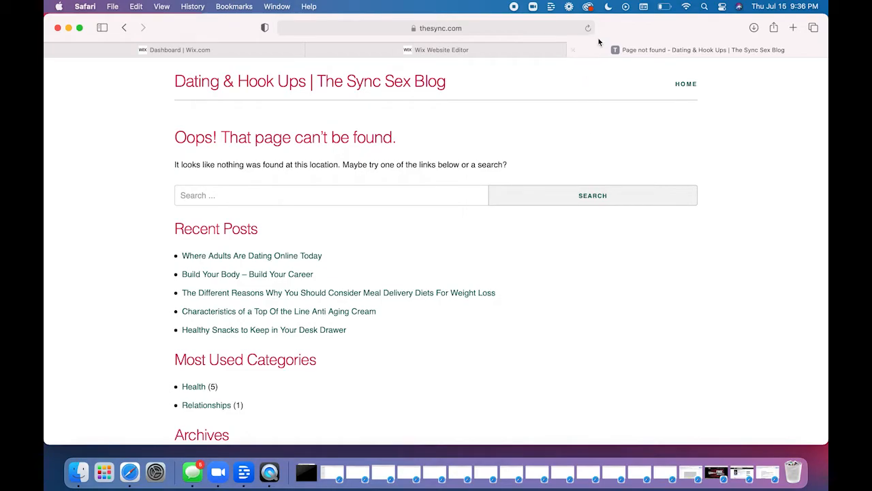
click(573, 50)
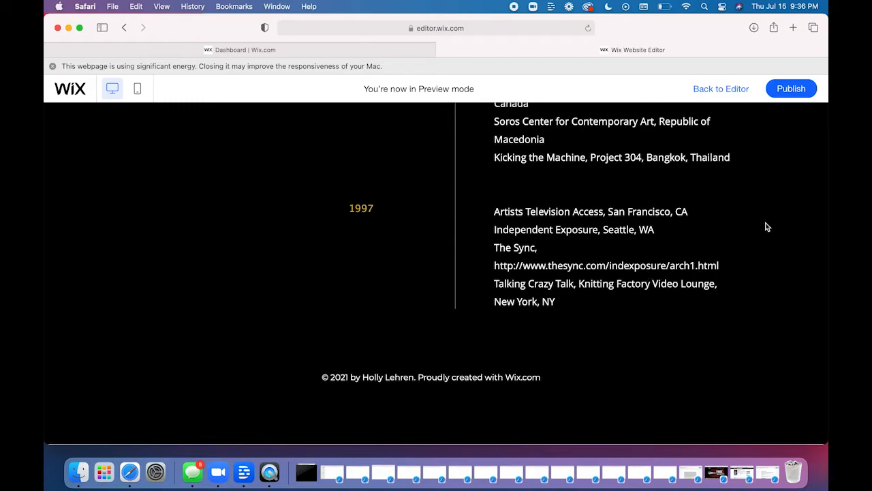
scroll(748, 236, up, 3)
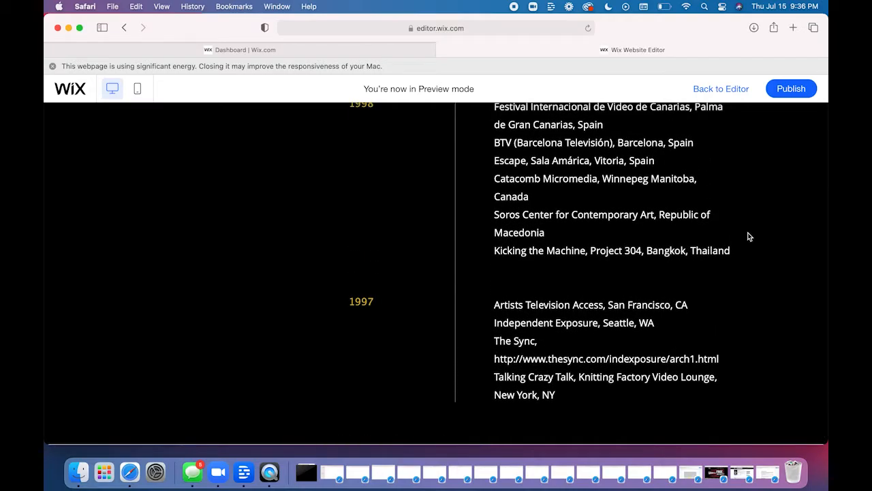
click(717, 94)
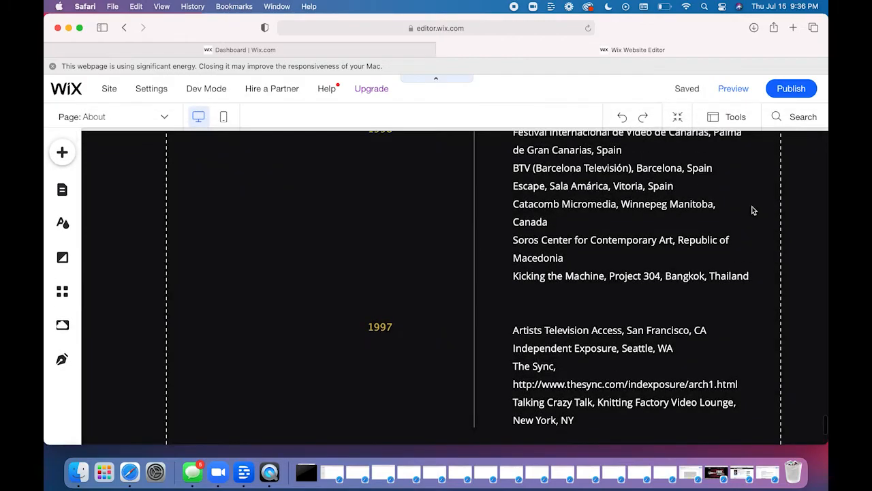
- Preview the page again, test the wigged.net link in the 2001 listings, close the opened page and return to editing
scroll(774, 276, up, 5)
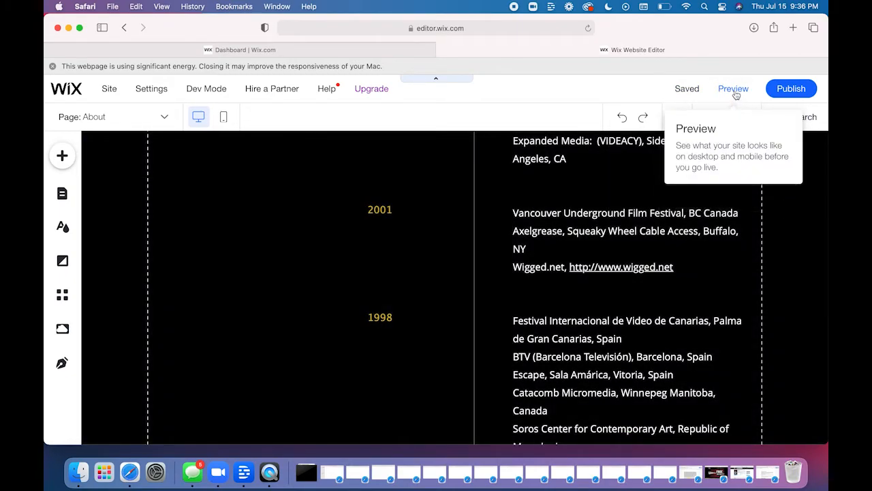
click(733, 89)
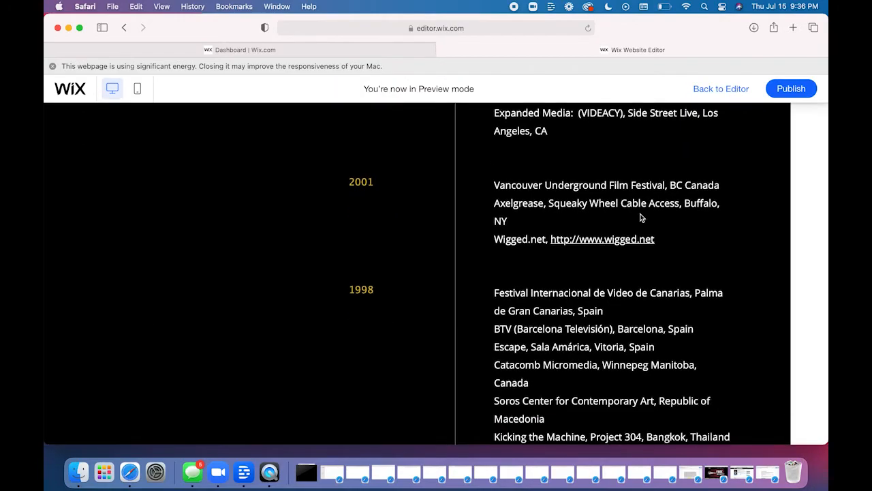
click(594, 239)
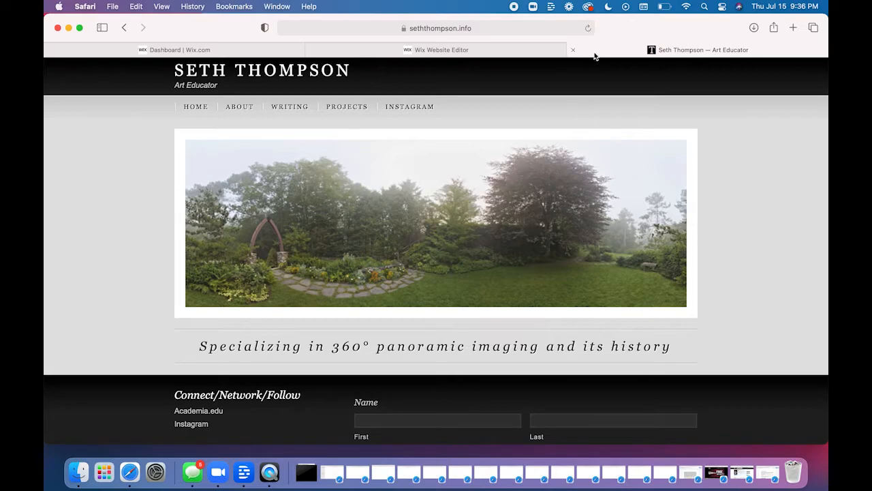
click(574, 49)
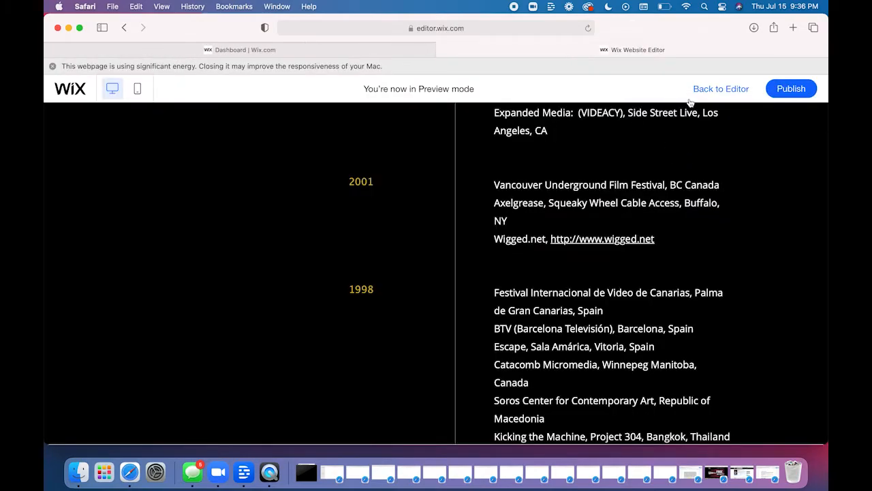
click(721, 88)
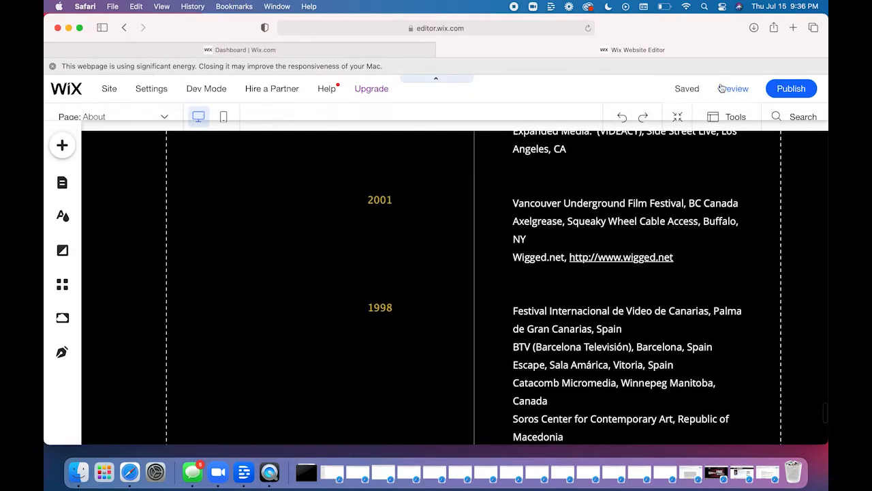
- Remove the link from the thesync.com address text in the 1997 listings and save the site
scroll(672, 277, down, 5)
scroll(672, 278, down, 2)
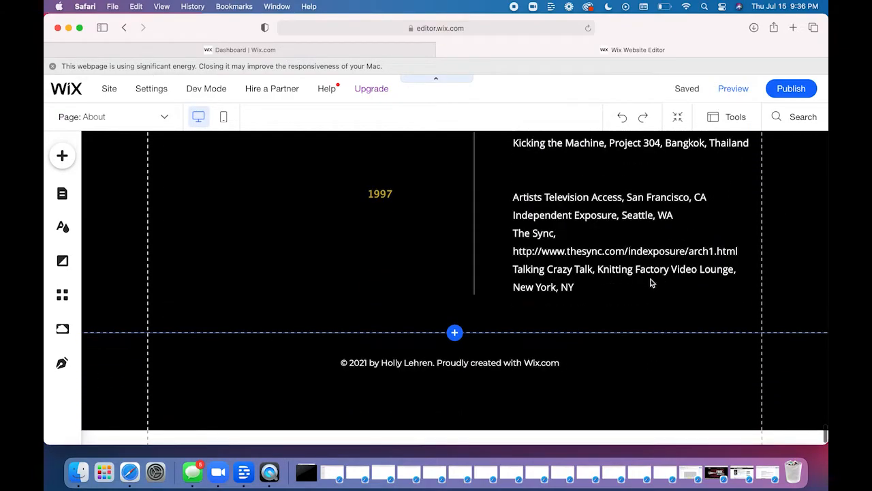
click(598, 252)
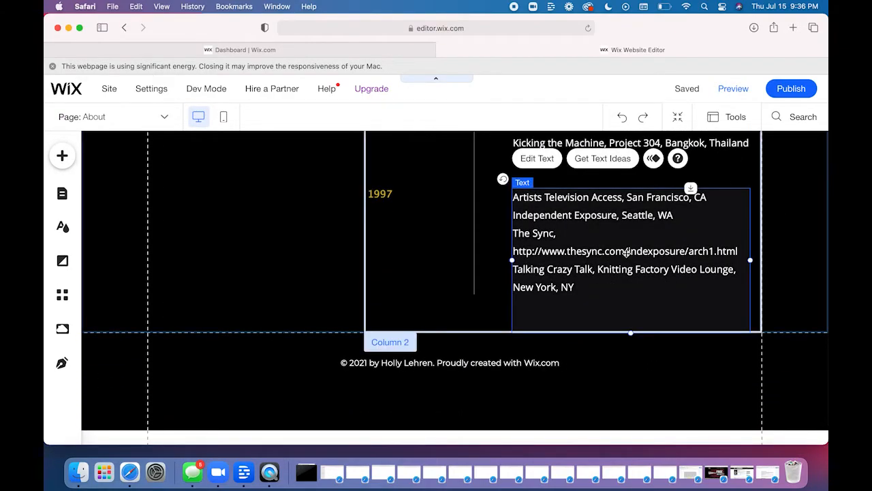
double_click(626, 252)
click(652, 251)
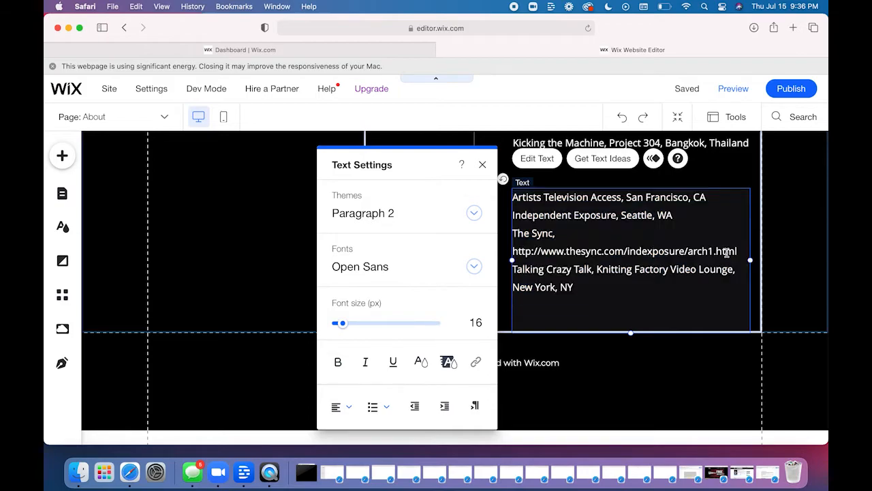
drag(742, 252, 513, 254)
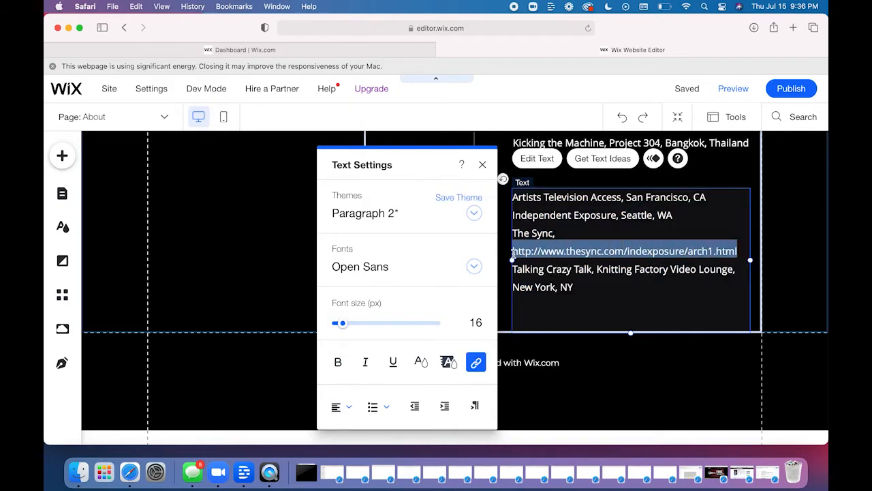
click(478, 367)
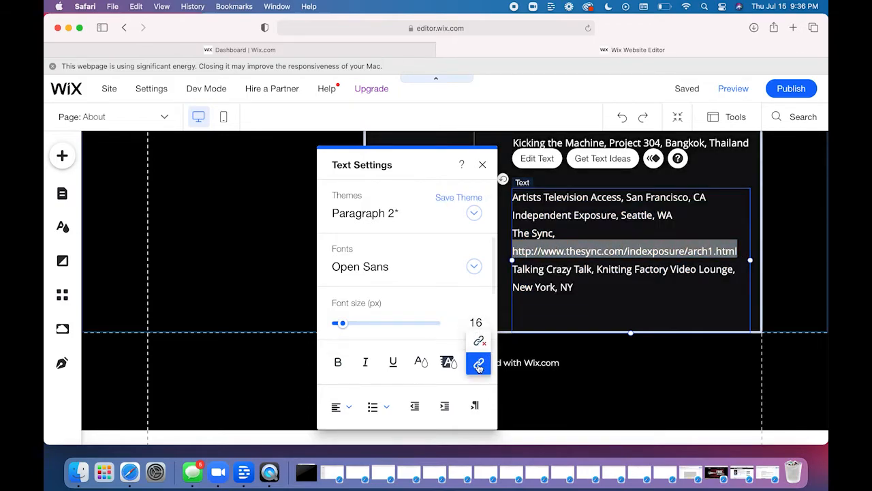
click(480, 340)
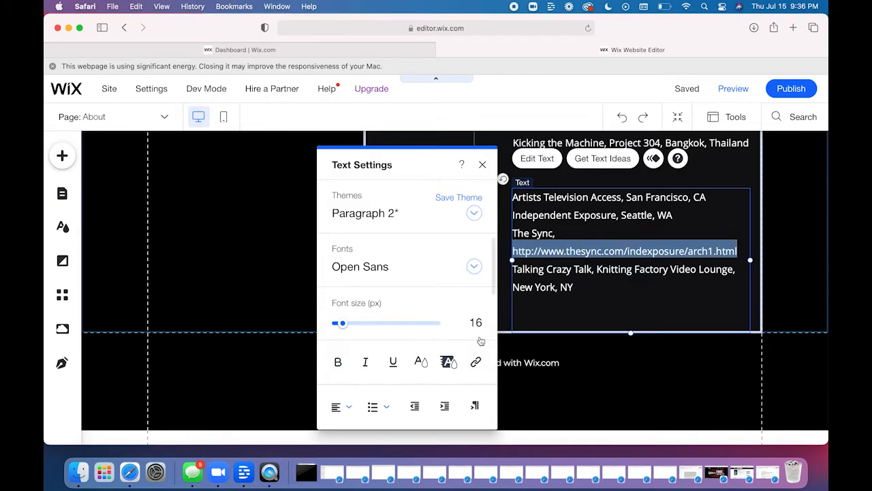
click(803, 255)
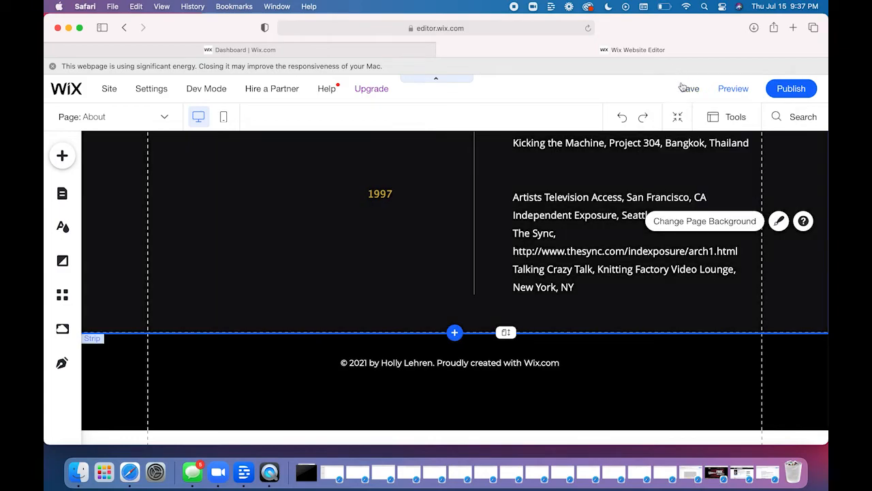
click(688, 89)
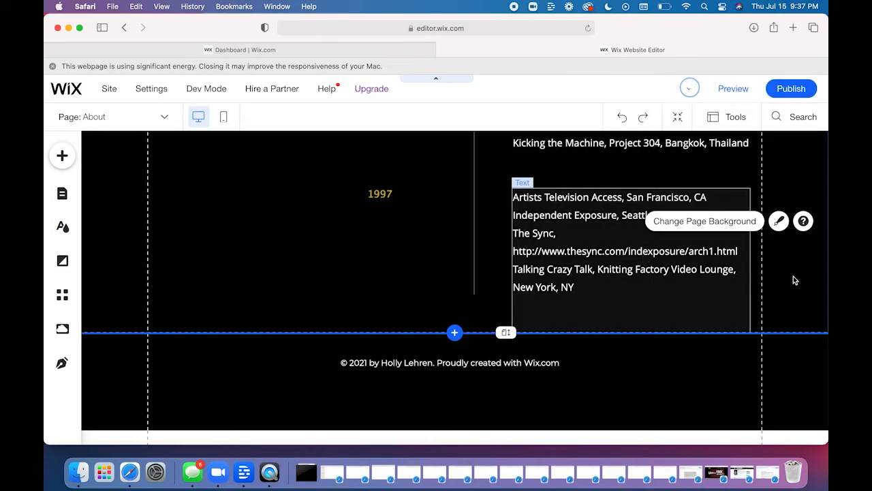
- Return to the beginning of the About page, view the strip options for adding elements to the site, and dismiss them
scroll(793, 279, up, 10)
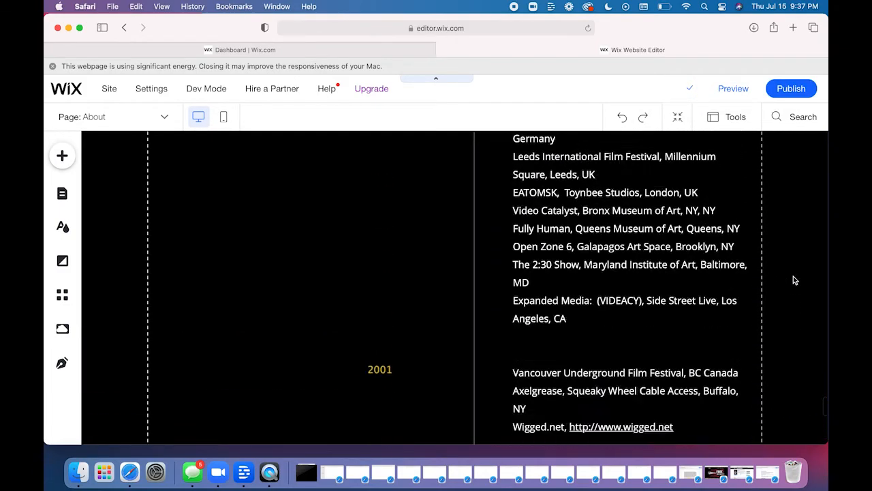
scroll(793, 279, up, 10)
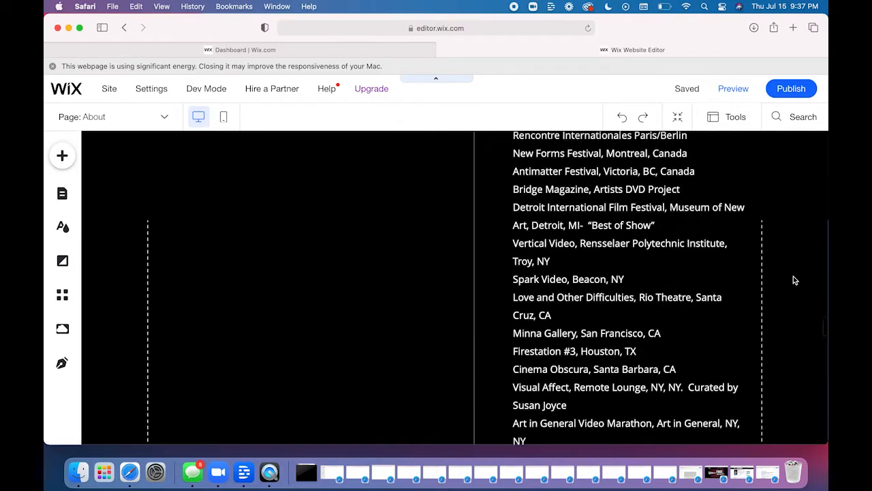
scroll(793, 279, up, 15)
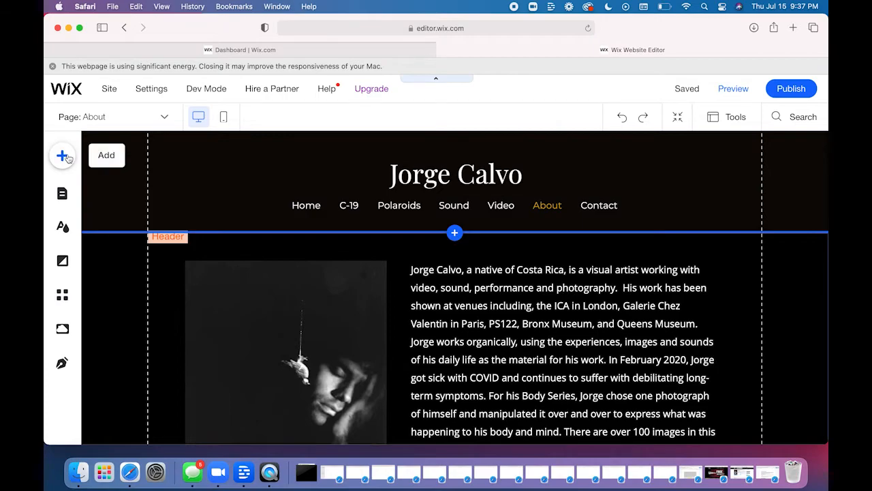
click(62, 156)
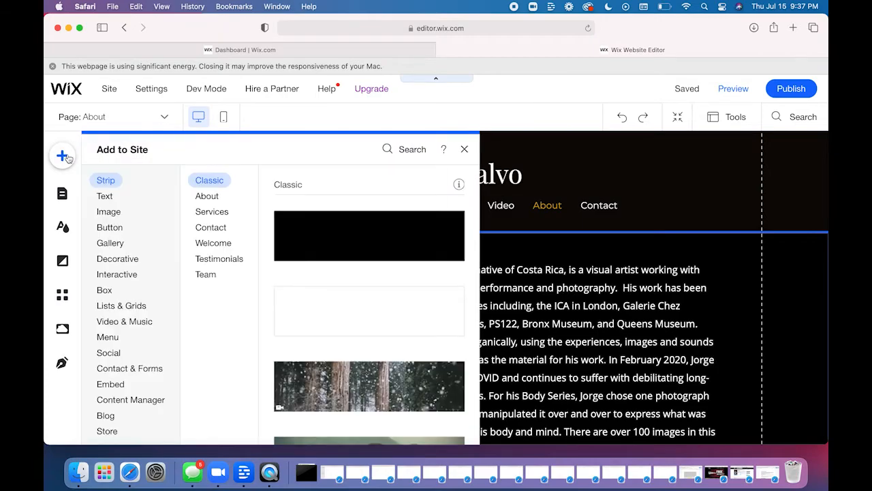
click(465, 150)
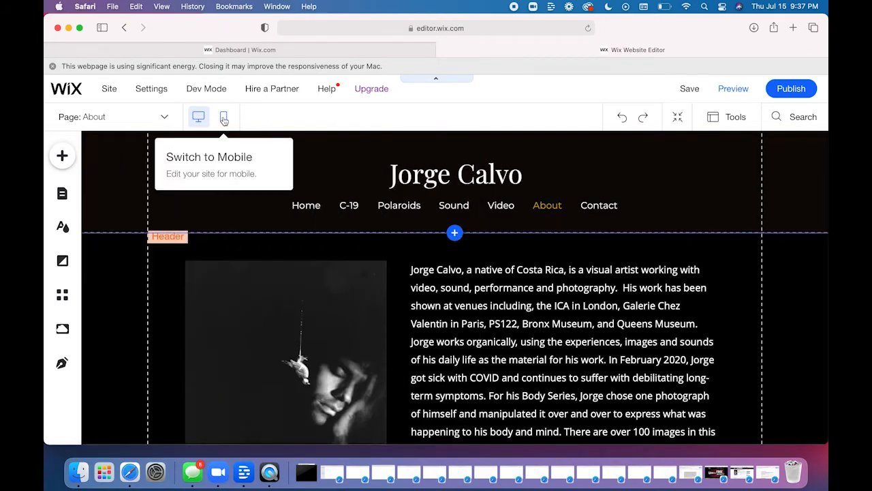
- Switch to the mobile version and review the About page's biography and exhibition listings there
click(225, 120)
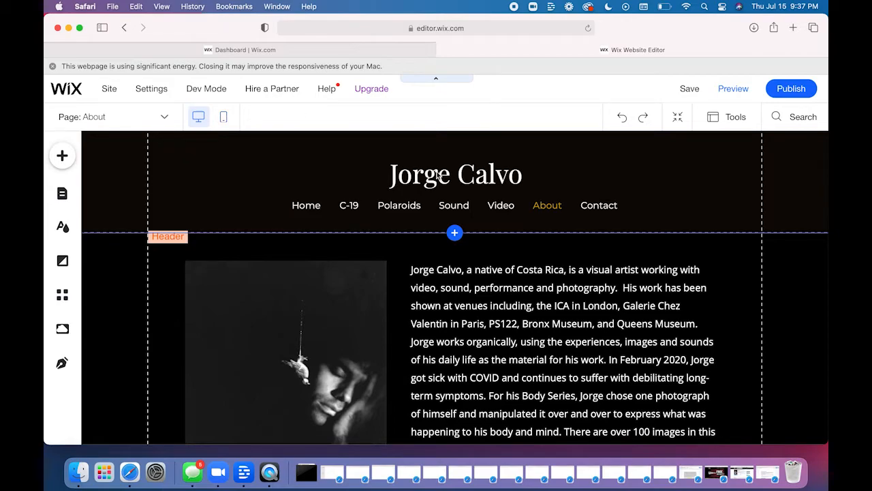
scroll(466, 329, down, 4)
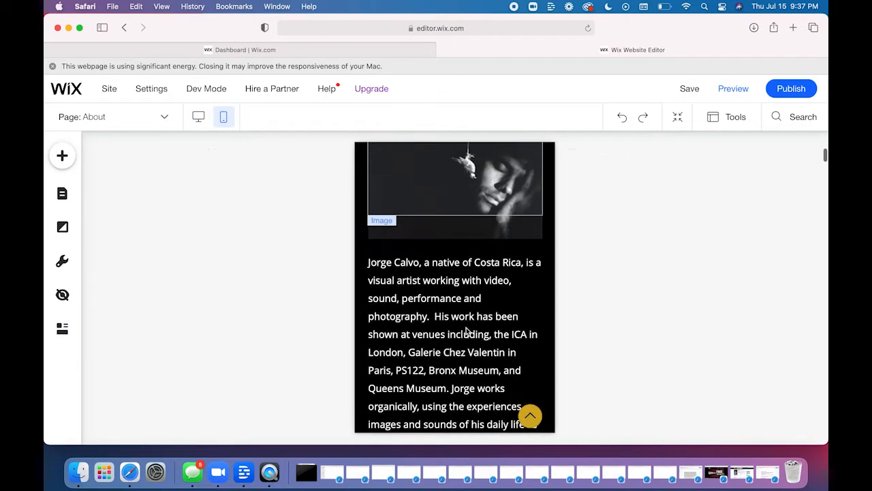
scroll(466, 331, down, 15)
scroll(466, 327, down, 12)
scroll(466, 327, up, 6)
scroll(466, 332, down, 10)
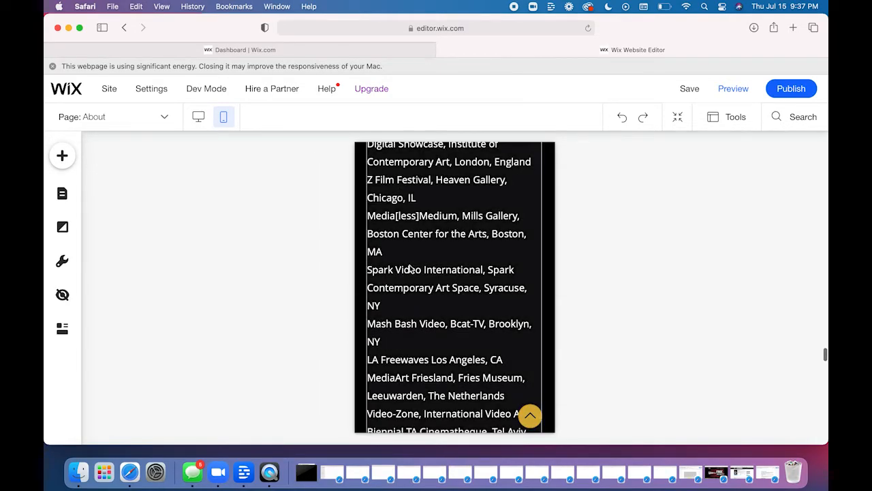
scroll(409, 272, down, 6)
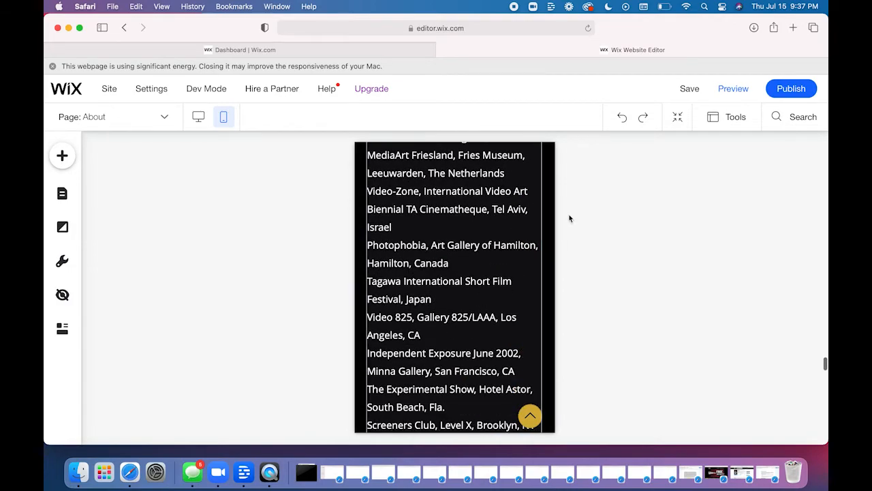
- In the mobile page's Zoom Out & Reorder mode, move the biography section below the exhibitions section and check the new order
click(677, 116)
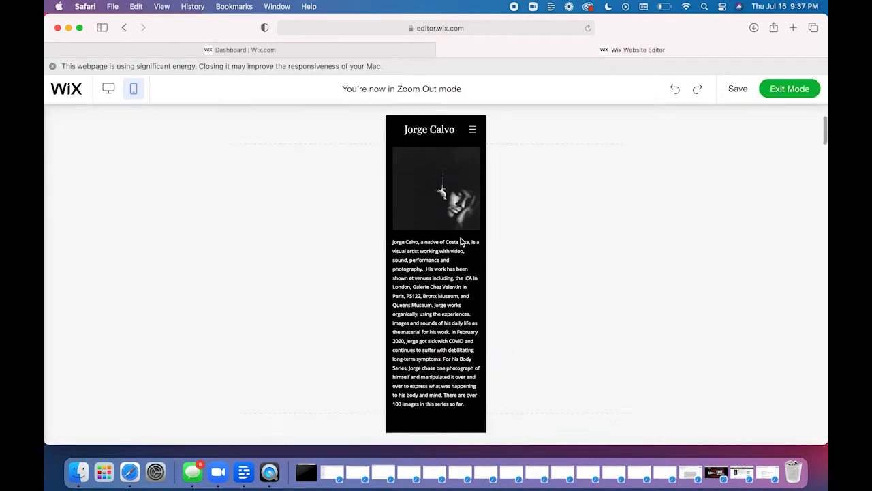
mouse_move(445, 272)
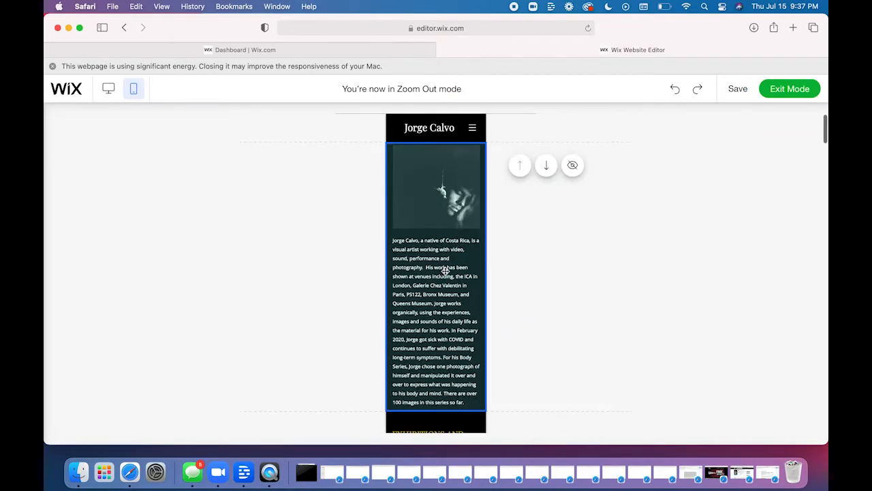
click(546, 166)
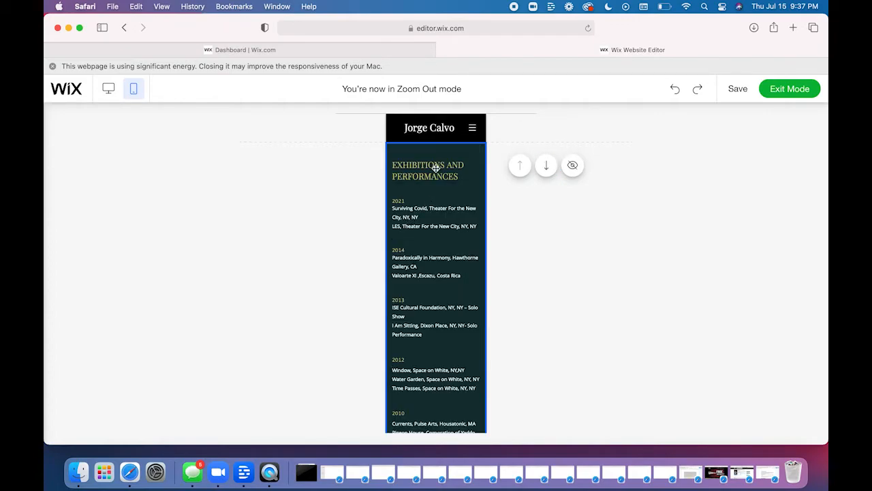
scroll(443, 304, down, 15)
scroll(442, 305, down, 8)
scroll(434, 192, up, 2)
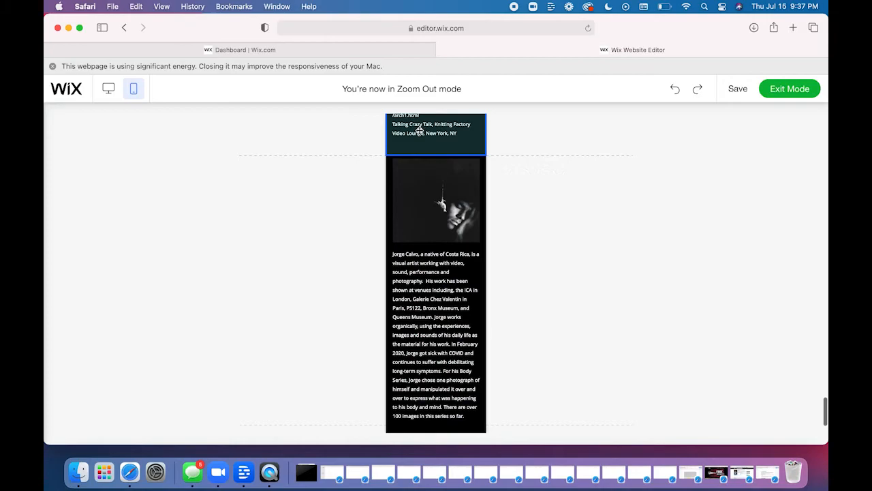
scroll(420, 130, up, 8)
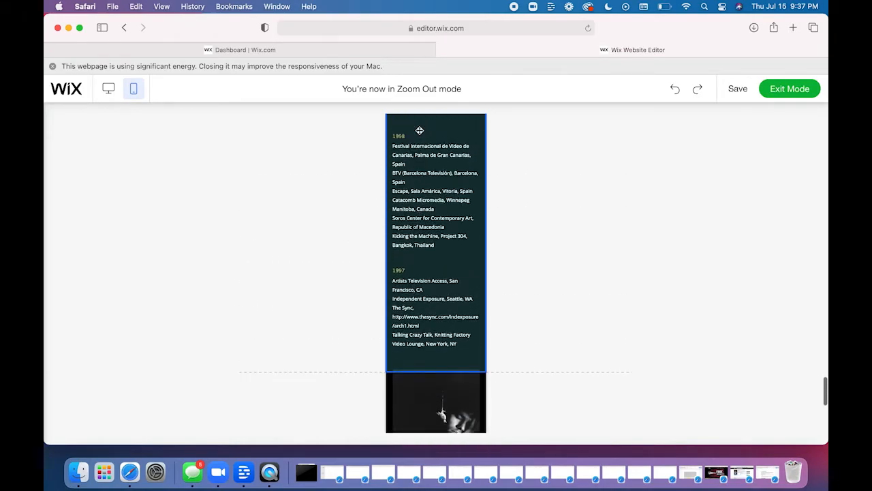
scroll(420, 130, up, 5)
scroll(426, 262, up, 6)
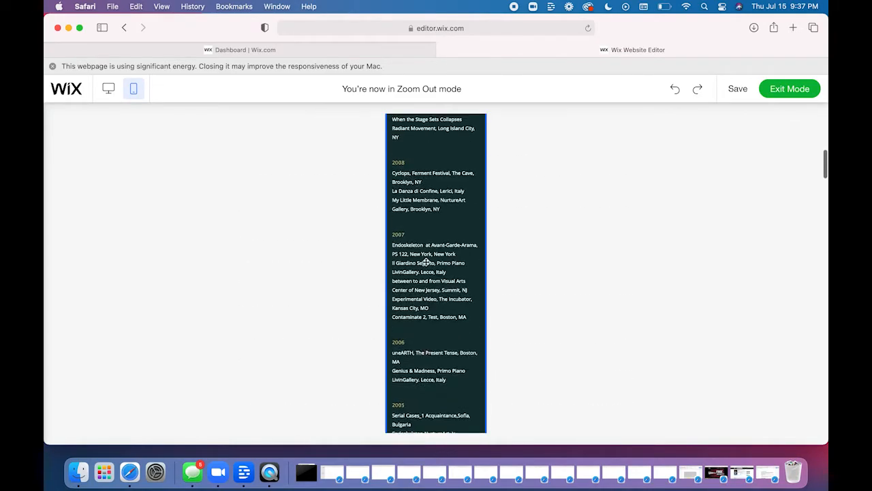
scroll(426, 262, up, 3)
scroll(426, 262, down, 15)
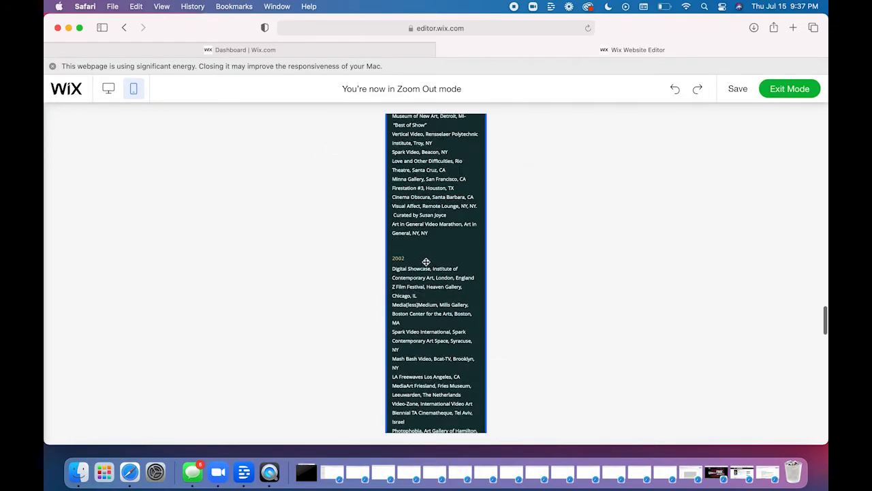
- Move the biography section back above the exhibitions section on the mobile page and exit Zoom Out mode
scroll(426, 261, down, 10)
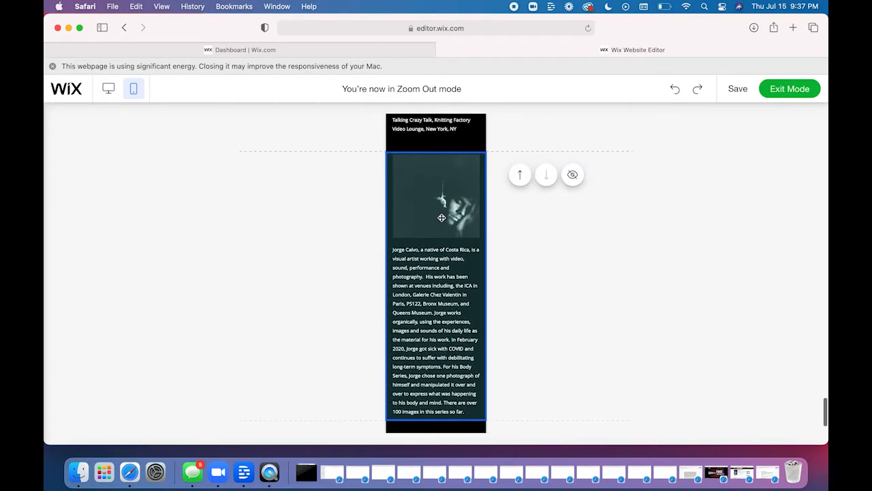
click(519, 174)
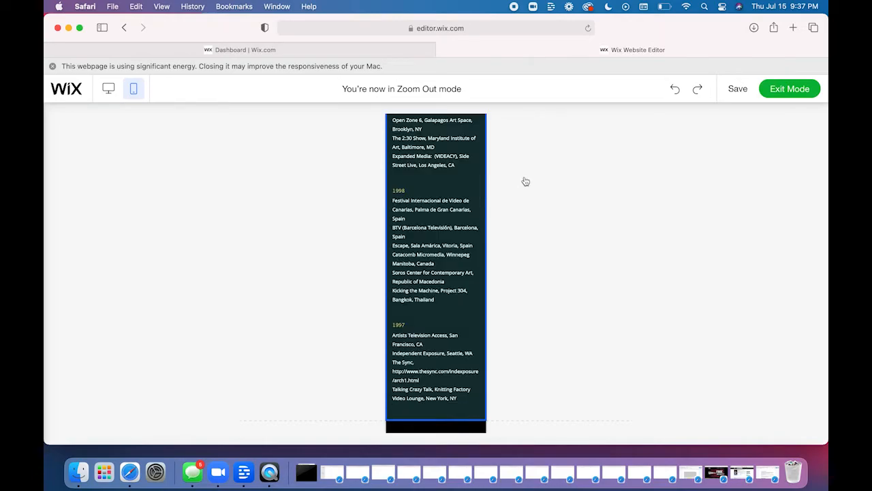
scroll(562, 238, up, 15)
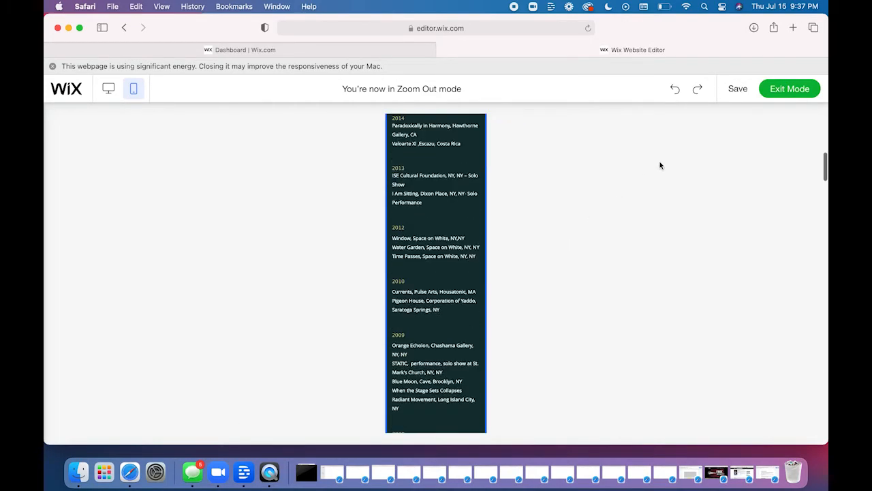
mouse_move(753, 91)
click(774, 90)
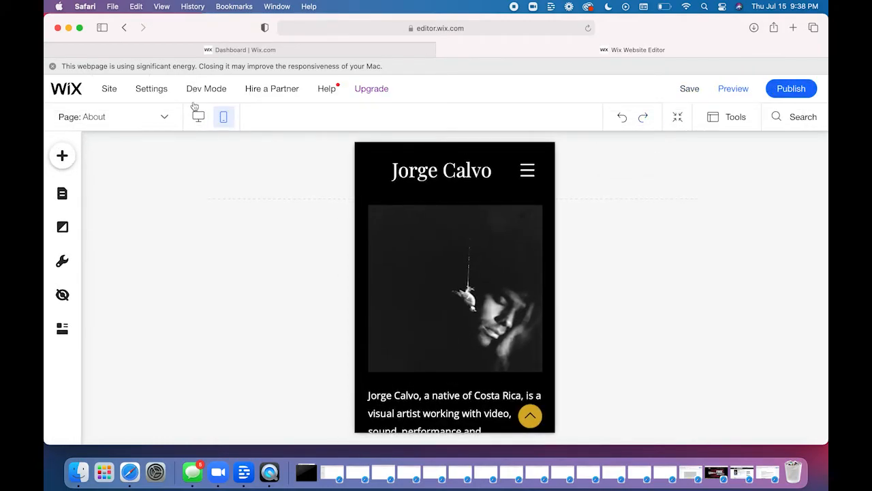
- In the desktop page's Zoom Out & Reorder mode, widen the space between the biography and exhibitions sections, and exit the mode
mouse_move(195, 101)
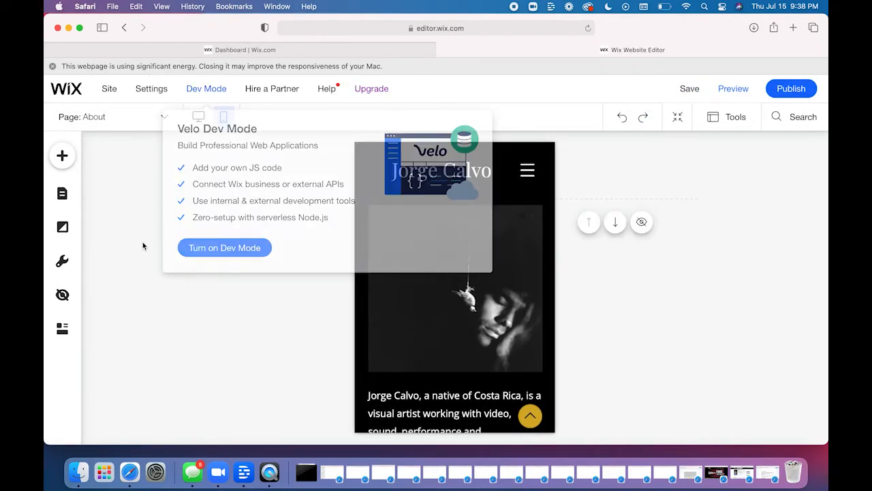
click(198, 120)
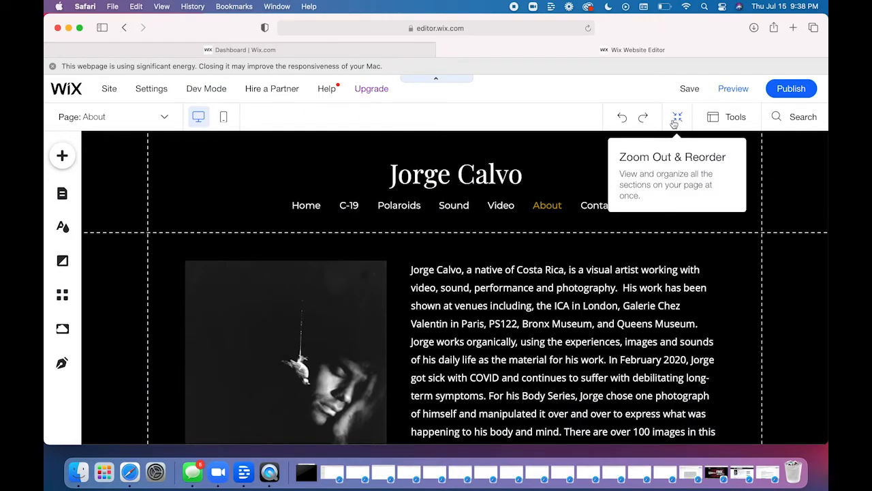
click(674, 120)
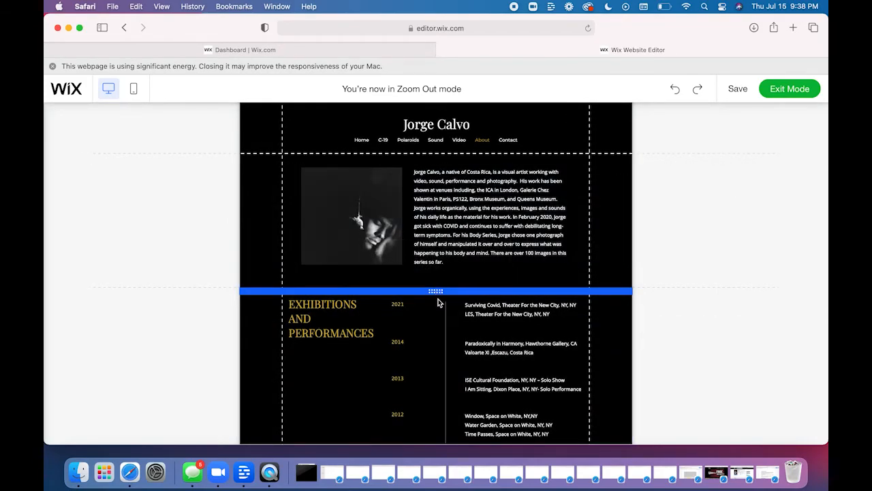
drag(441, 336, 448, 427)
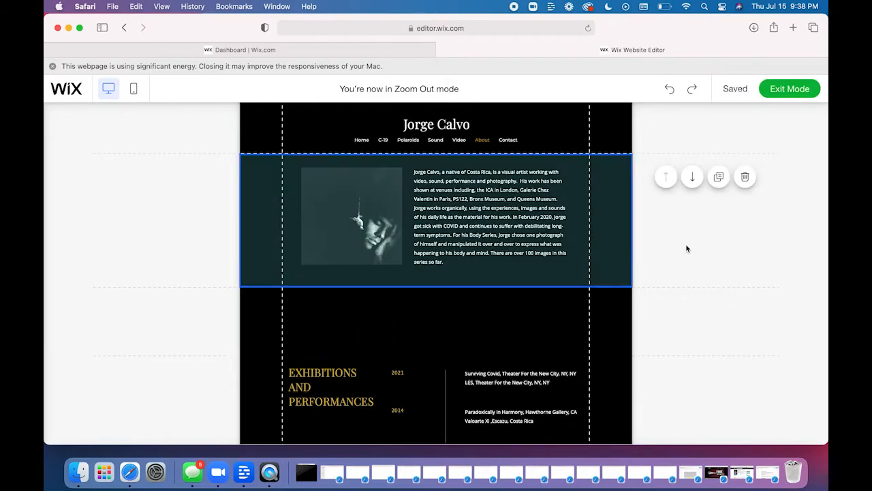
click(781, 89)
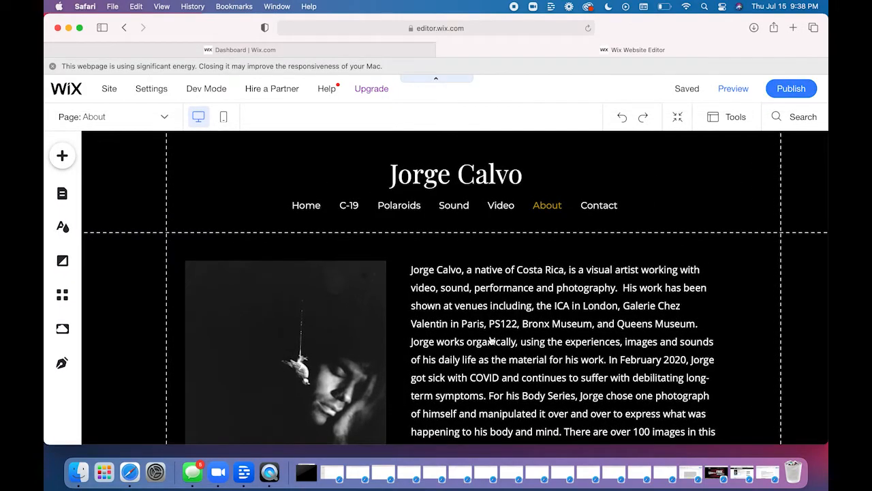
- Undo the recent spacing changes between the About page's biography and exhibitions sections
scroll(490, 339, down, 5)
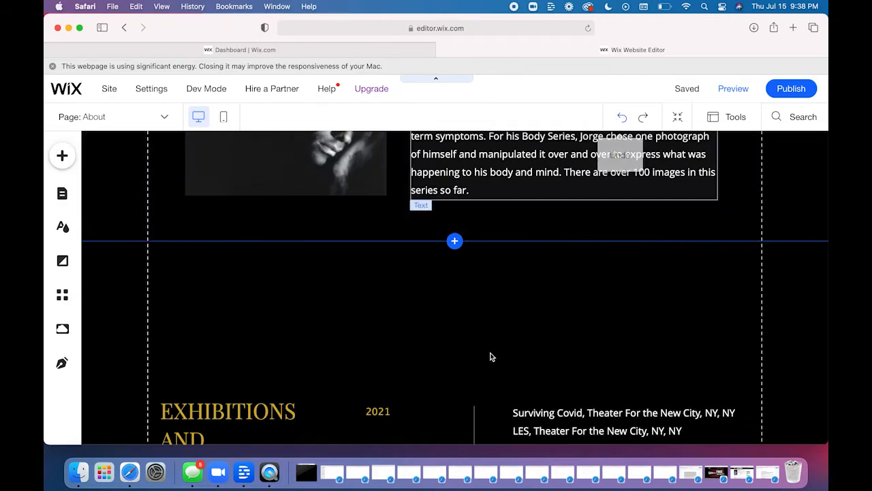
click(630, 118)
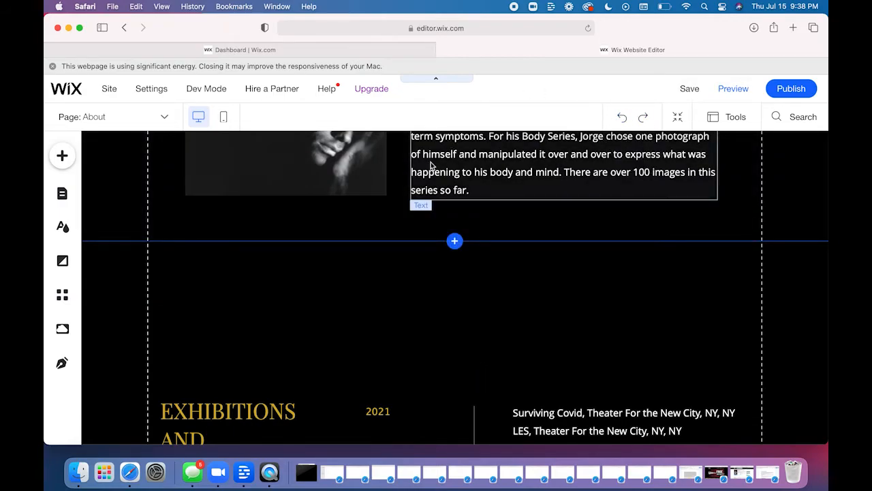
click(622, 118)
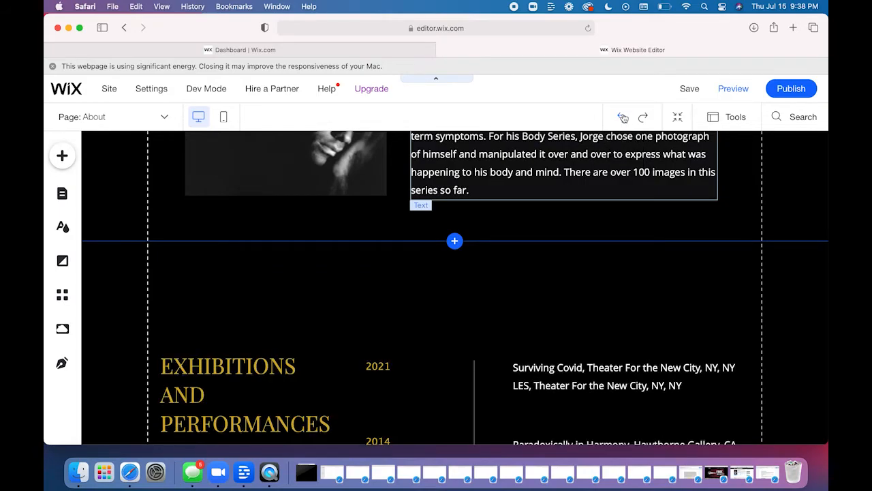
click(622, 118)
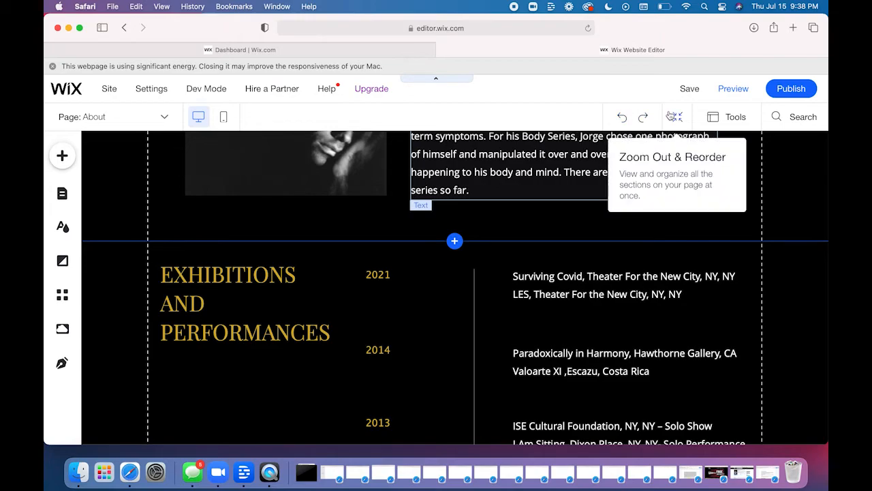
- In Zoom Out & Reorder mode, move the desktop biography section below the exhibitions section, move it back above, and exit the mode
click(677, 117)
mouse_move(384, 238)
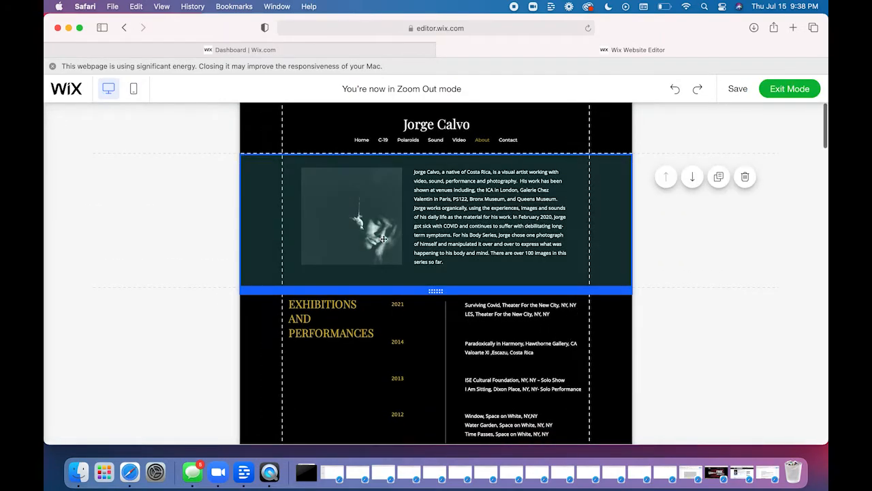
click(692, 177)
scroll(633, 327, down, 10)
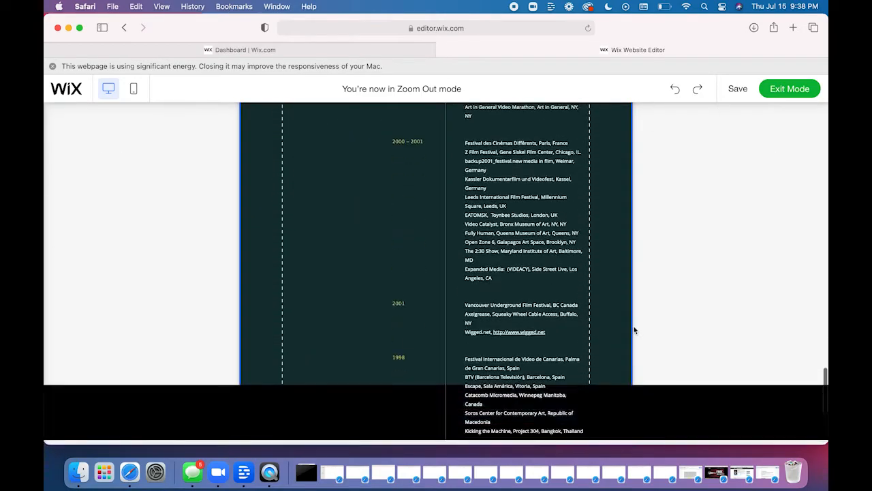
scroll(634, 330, down, 5)
click(667, 271)
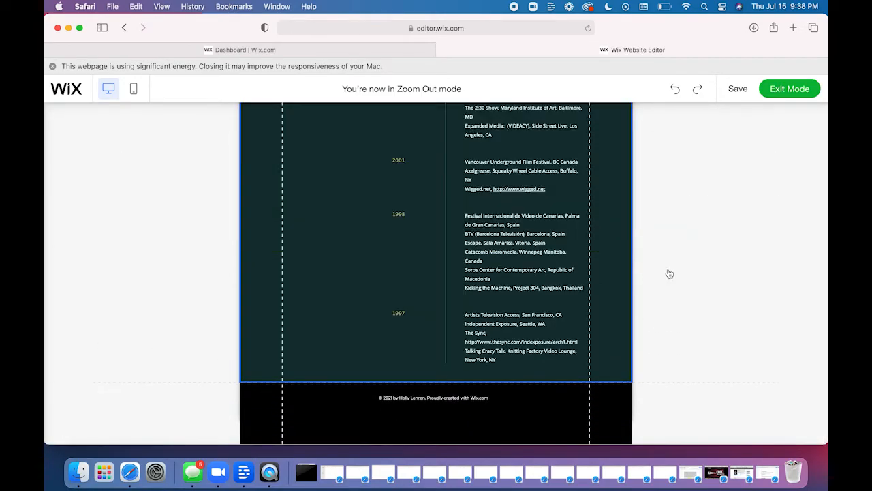
scroll(498, 203, up, 20)
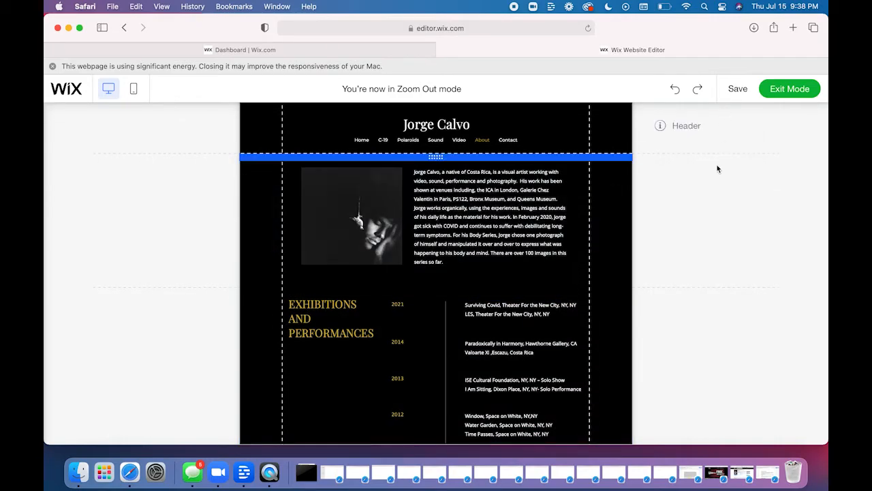
click(789, 89)
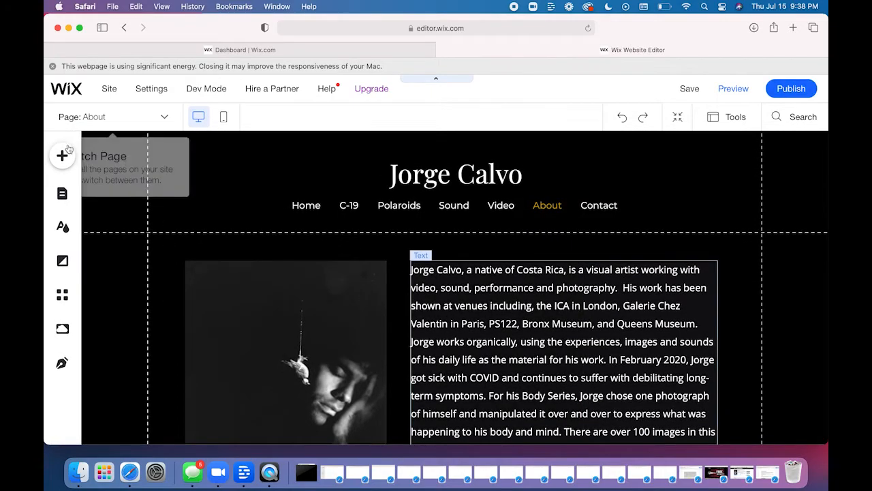
- Open the Contact page from the site's page list for editing and close the list
click(62, 156)
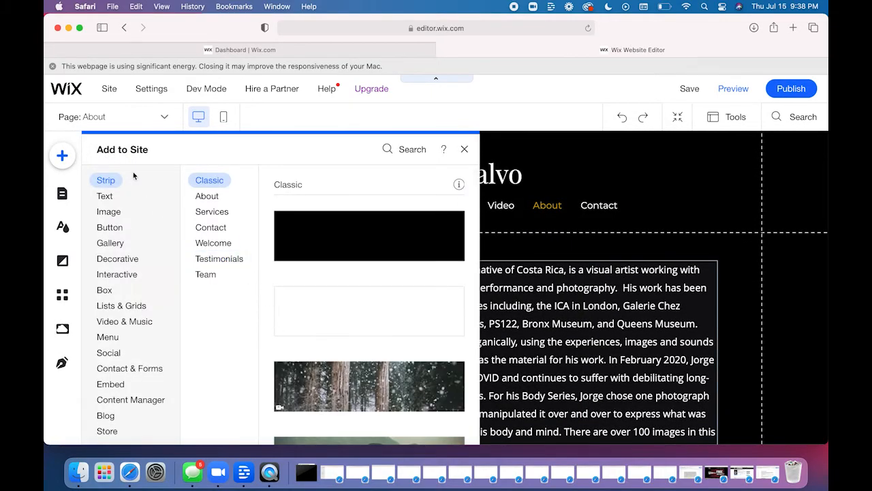
click(62, 196)
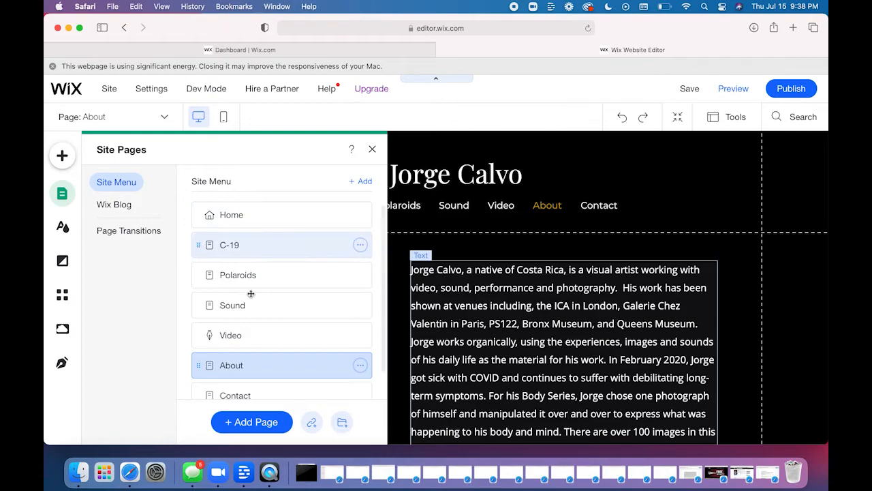
scroll(259, 365, down, 1)
click(273, 369)
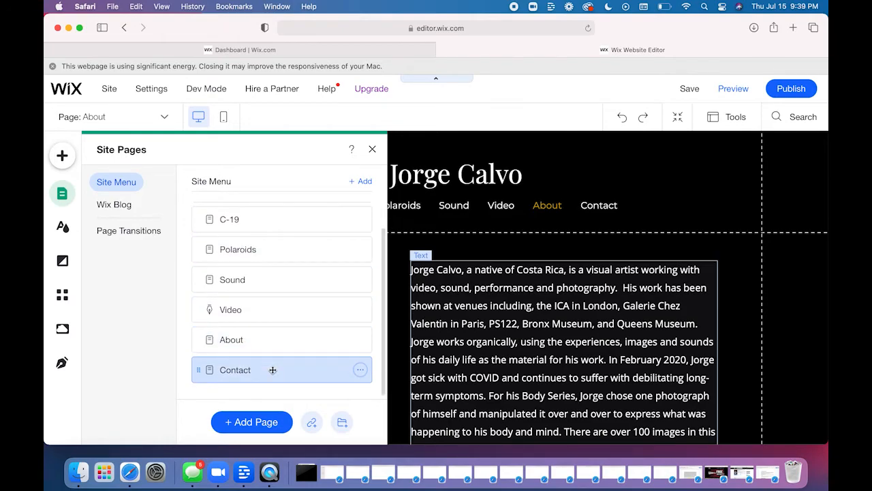
click(373, 150)
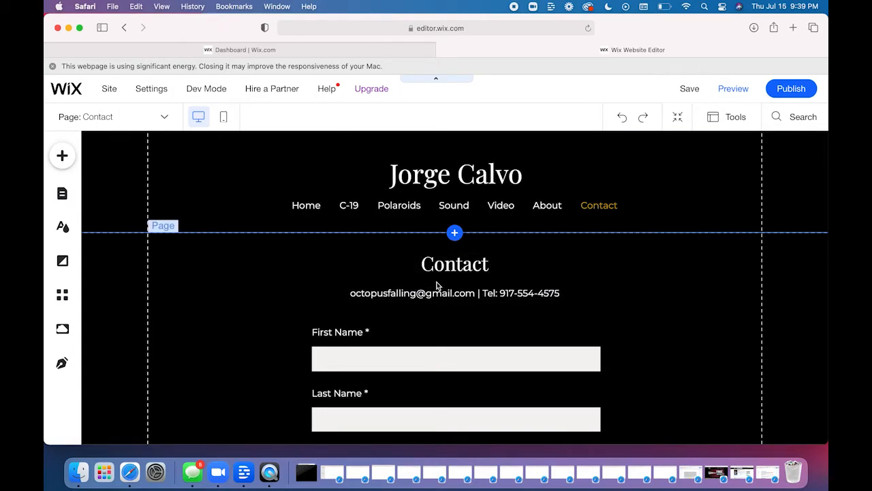
- Review the Contact page from the contact details line through the whole form to the submit button and footer
scroll(253, 315, down, 10)
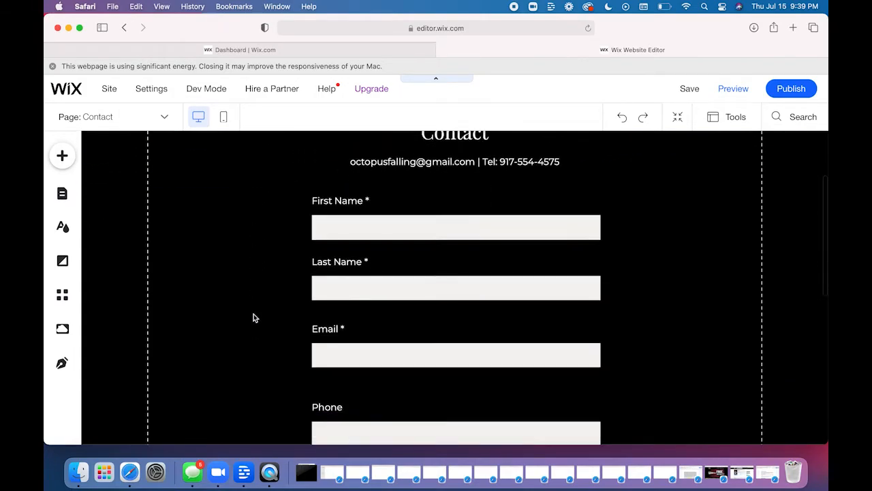
scroll(253, 315, down, 1)
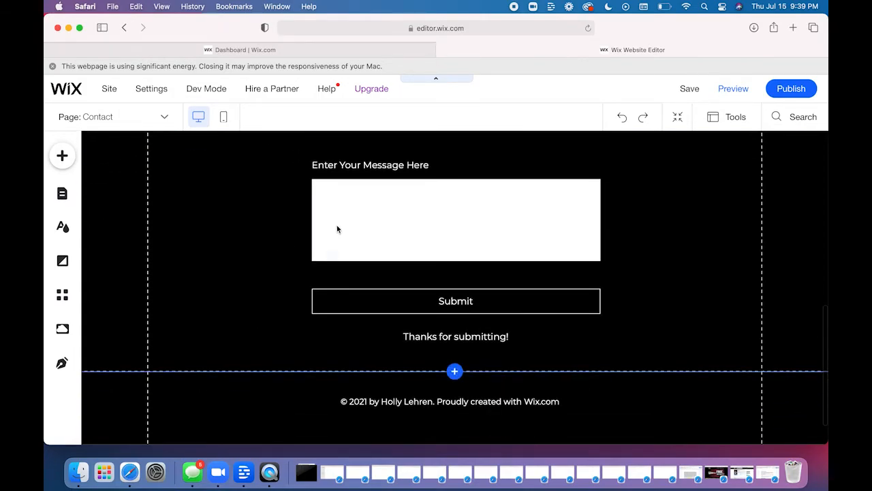
click(386, 278)
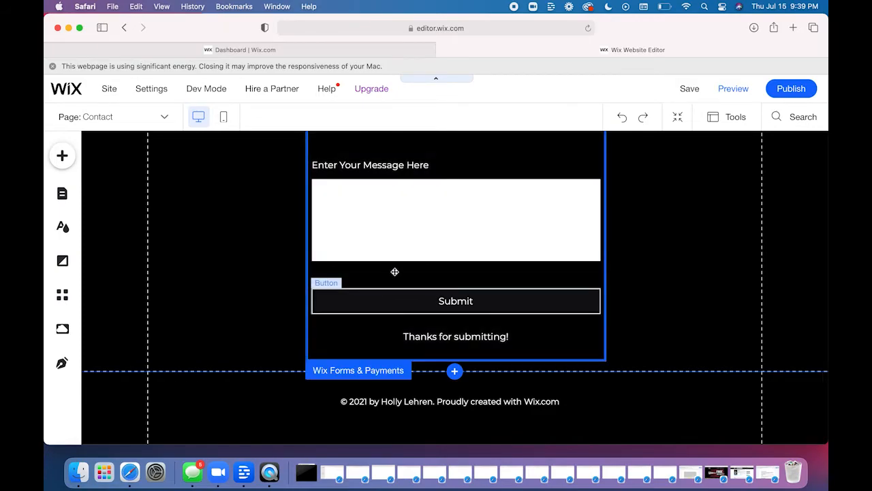
scroll(395, 273, up, 10)
scroll(395, 272, up, 4)
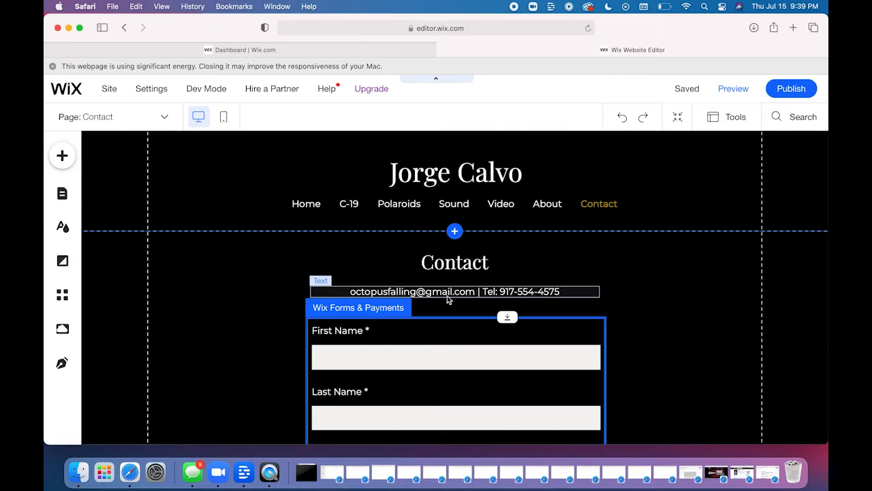
scroll(389, 345, down, 2)
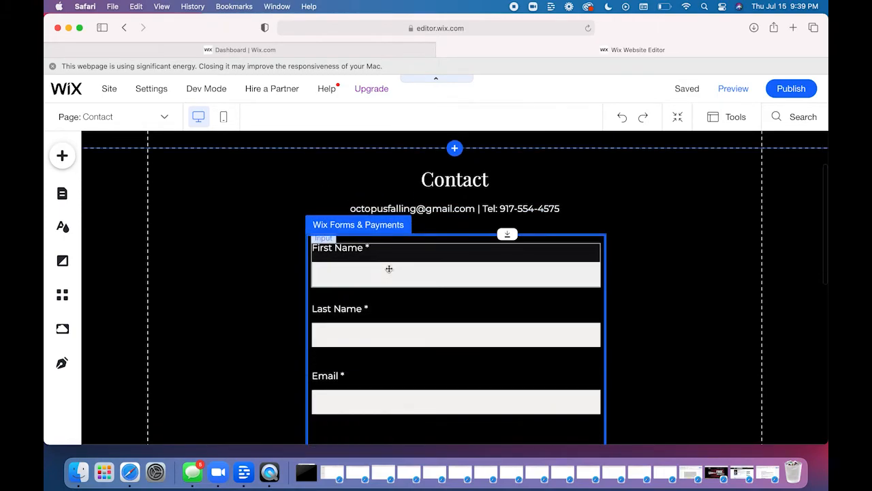
- Try moving the First Name field within the contact form and undo the move
click(422, 259)
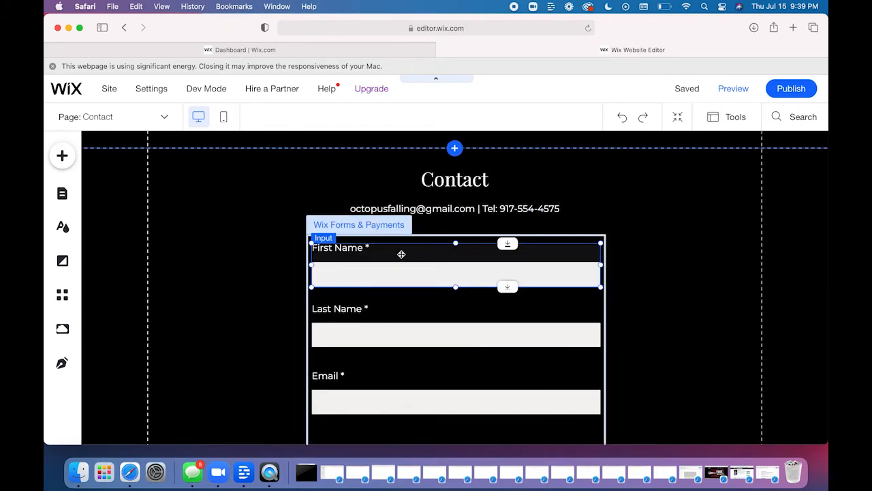
drag(407, 253, 429, 247)
click(622, 117)
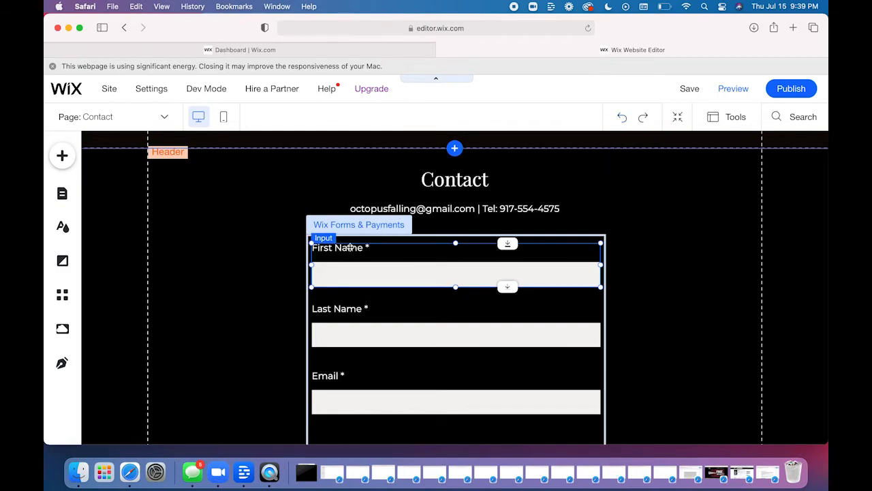
- Inspect the contact form's individual elements, including the text settings of the "Thanks for submitting!" message, and close those settings
click(339, 319)
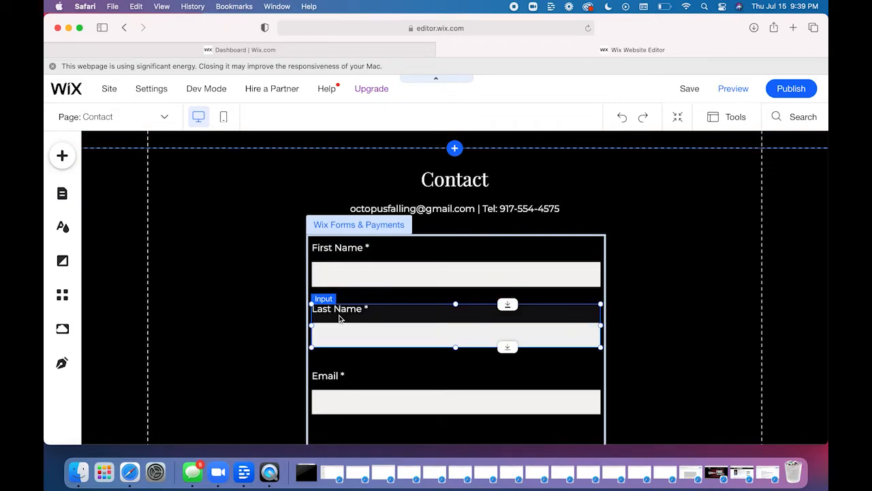
scroll(344, 308, down, 5)
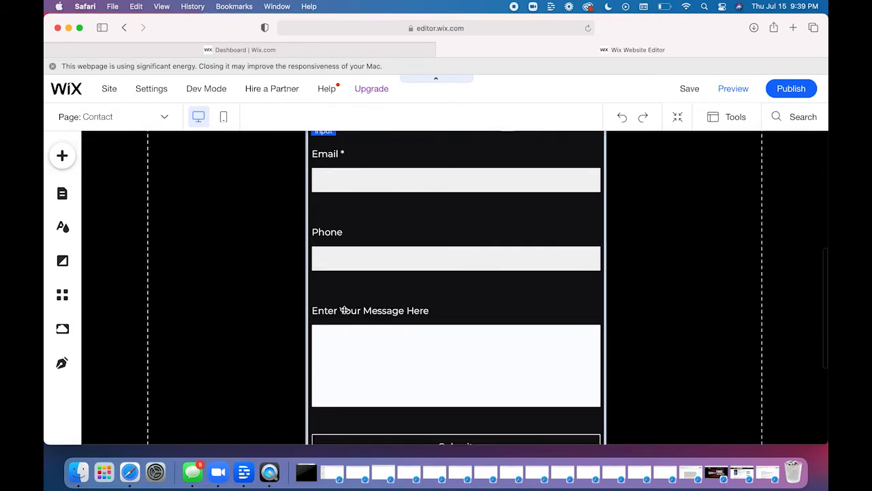
double_click(438, 368)
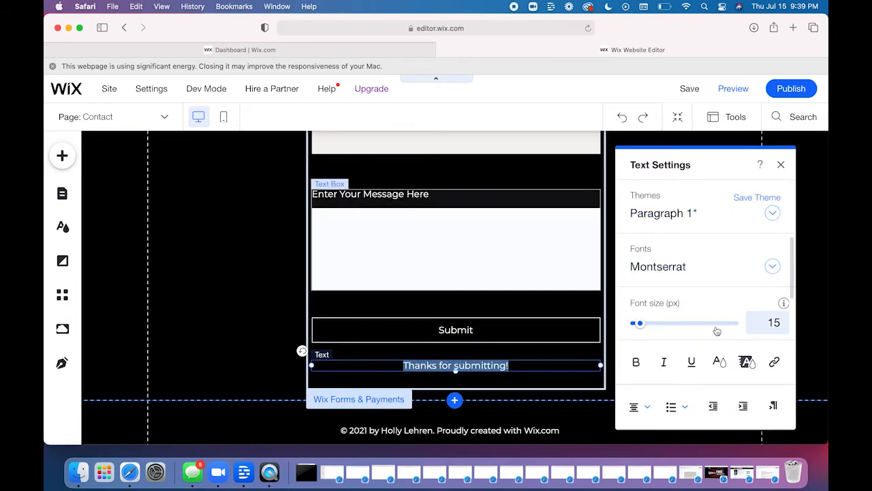
scroll(708, 329, down, 5)
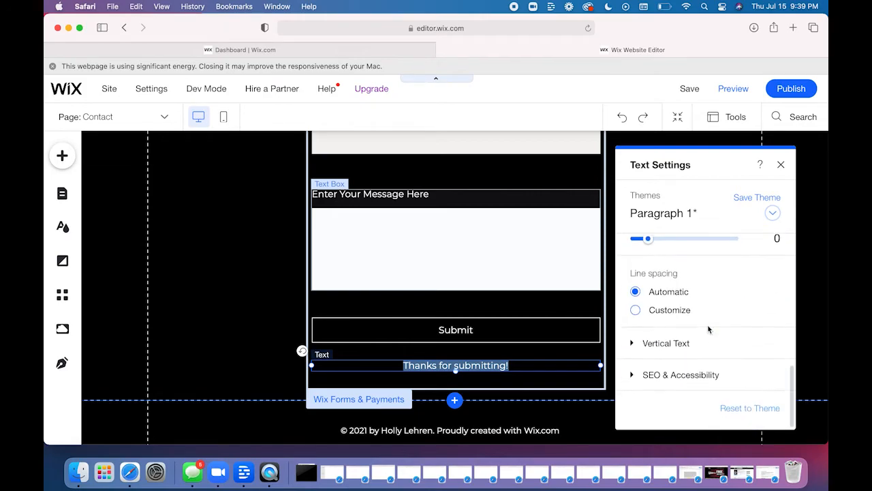
scroll(708, 329, up, 5)
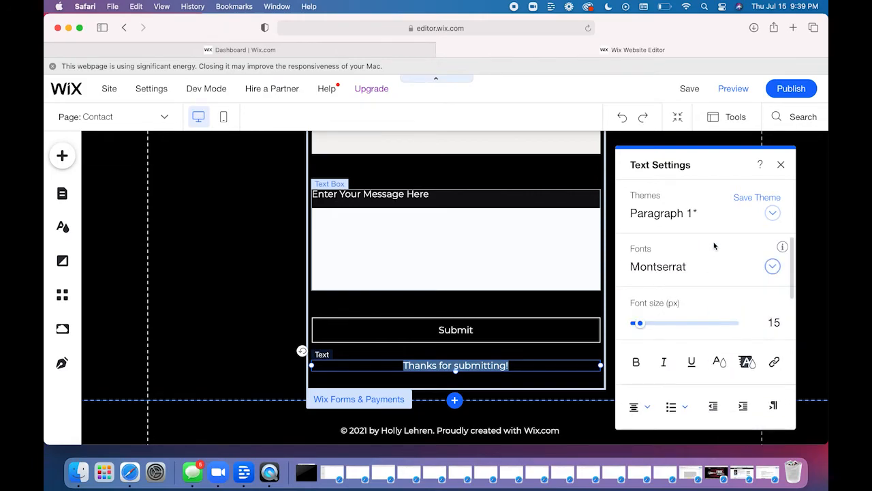
click(780, 166)
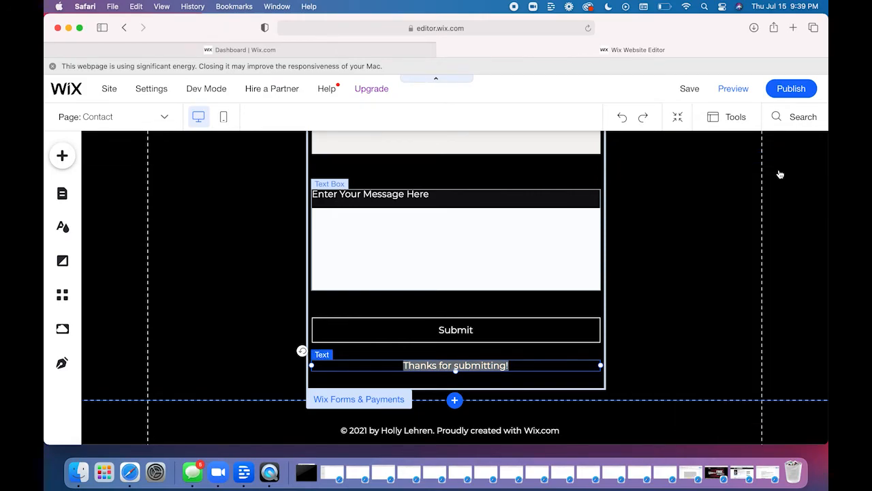
click(494, 243)
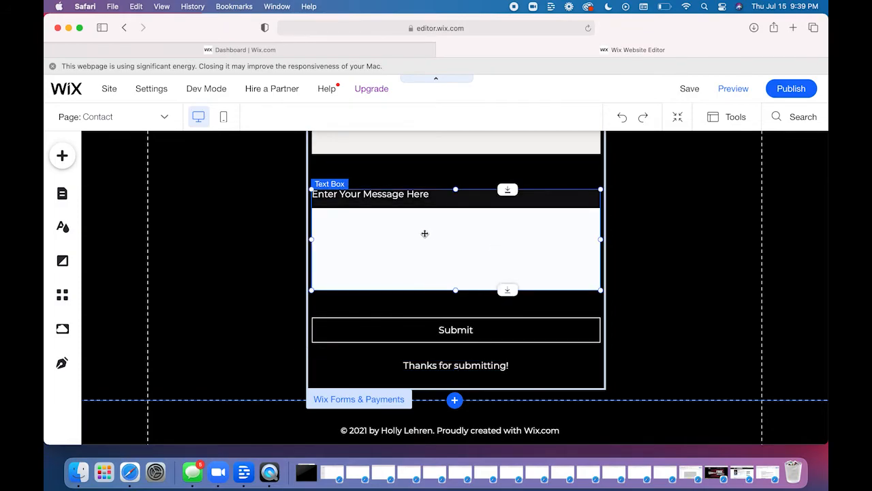
- Try shifting the contact form slightly down below the contact details, undo the shift, and deselect the form
scroll(424, 233, up, 5)
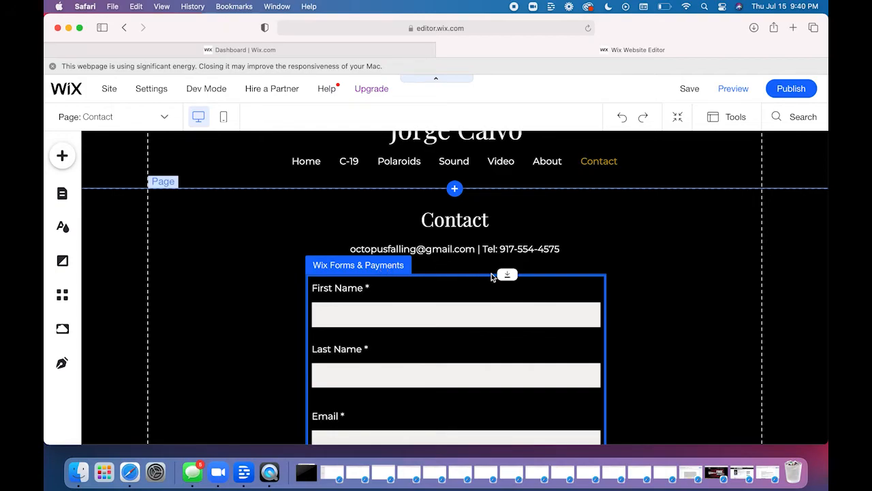
drag(510, 294, 511, 314)
click(624, 117)
click(491, 316)
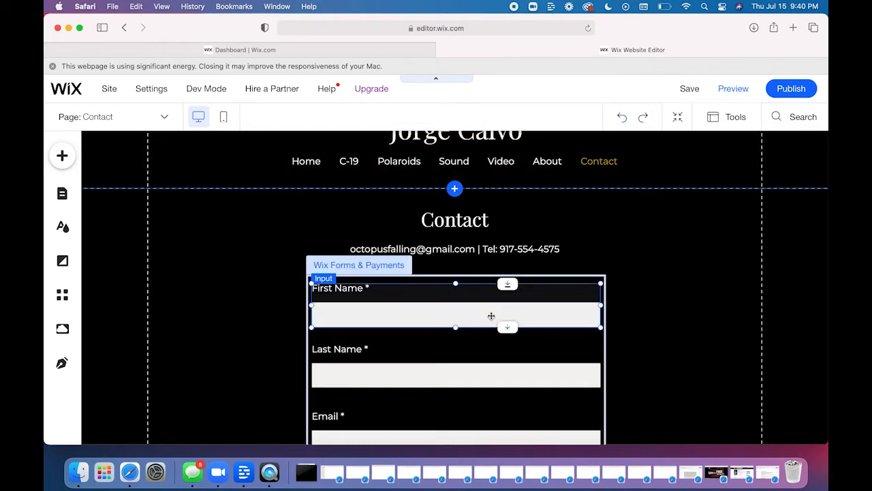
click(380, 259)
click(720, 327)
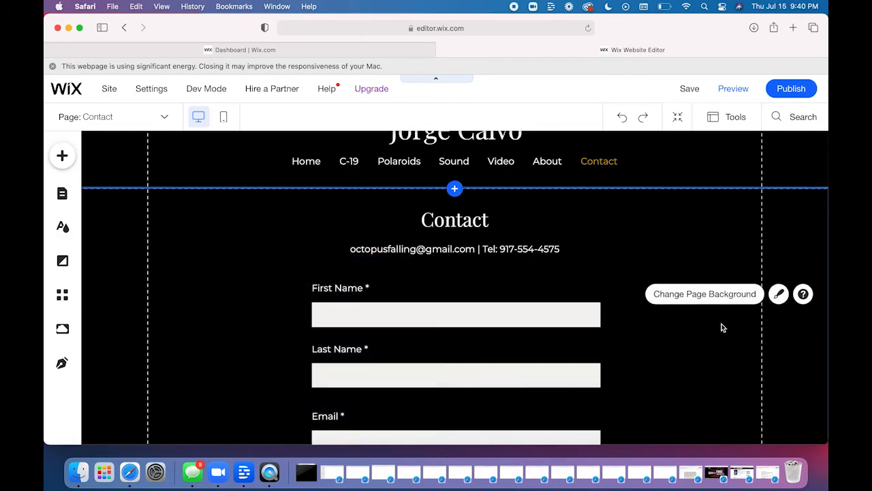
- Select the e-mail address in the Contact page's details line, check its Email link settings, and close the link dialog without changes
click(446, 253)
click(428, 249)
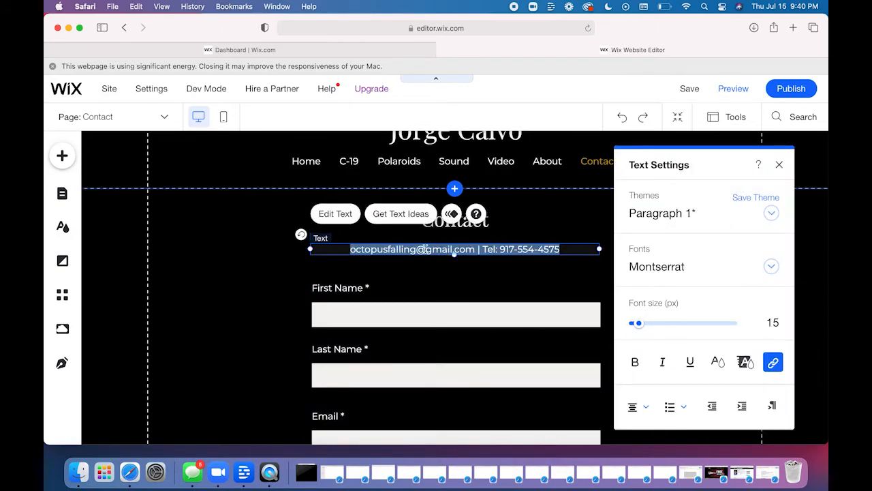
click(424, 249)
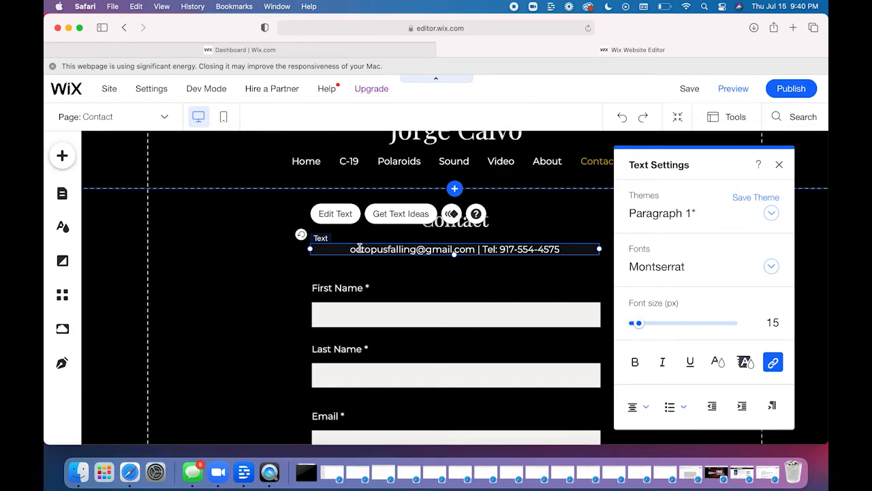
drag(350, 249, 471, 251)
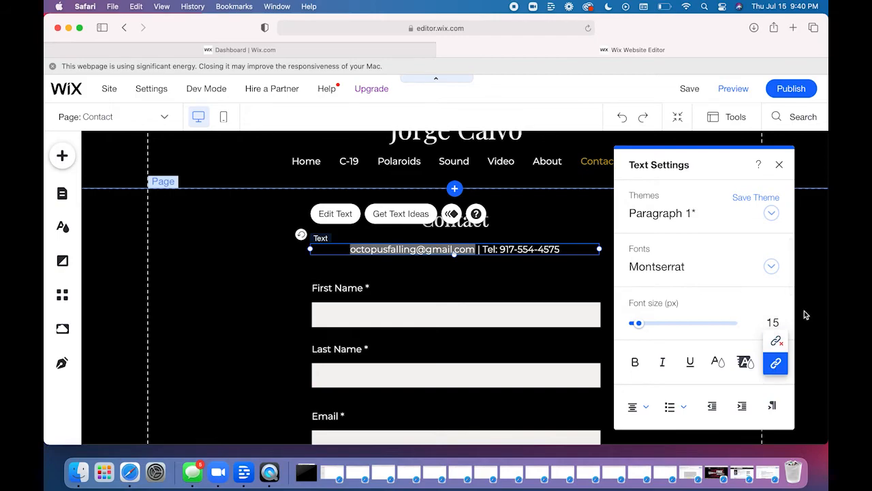
click(776, 365)
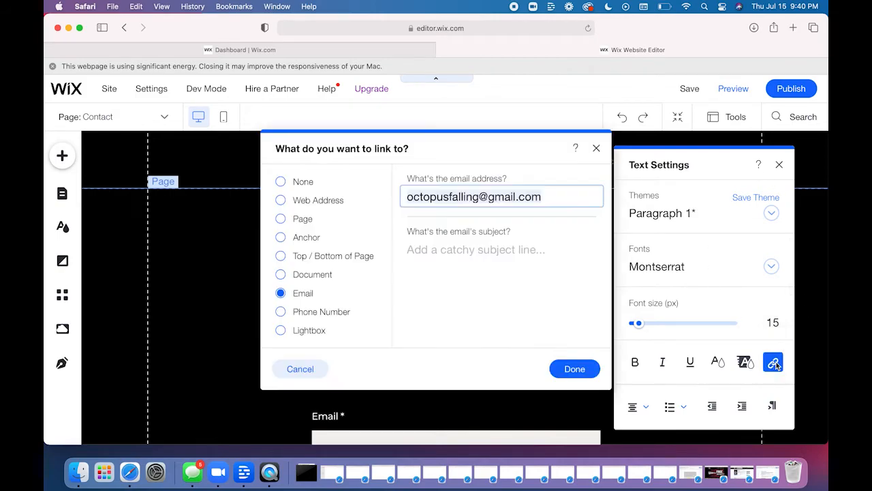
click(596, 148)
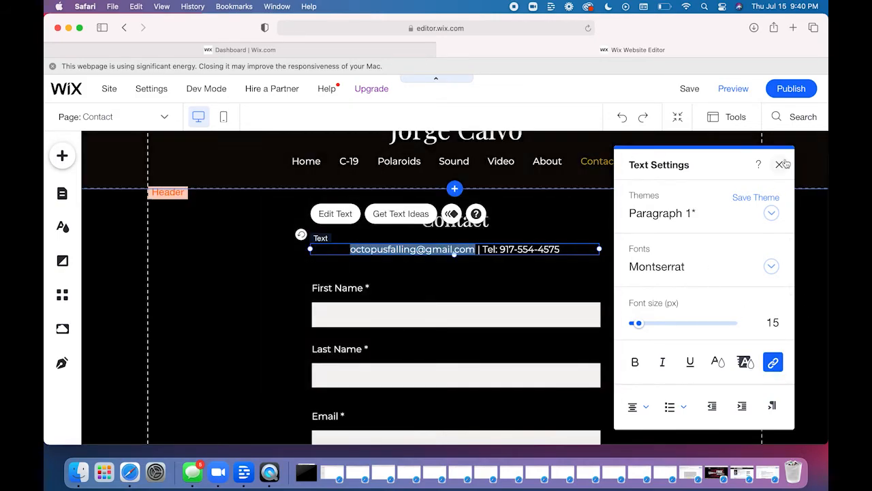
- Close the text settings of the Contact page's details line, deselect the text, and save the site
click(780, 166)
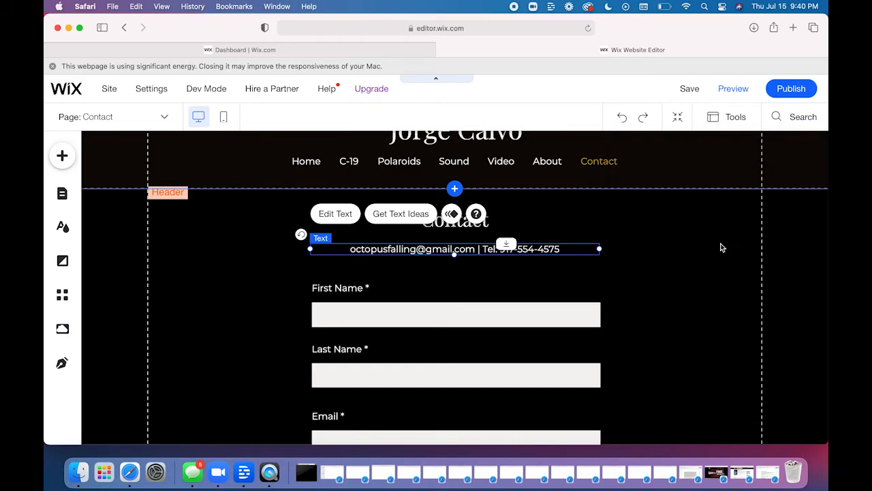
click(685, 259)
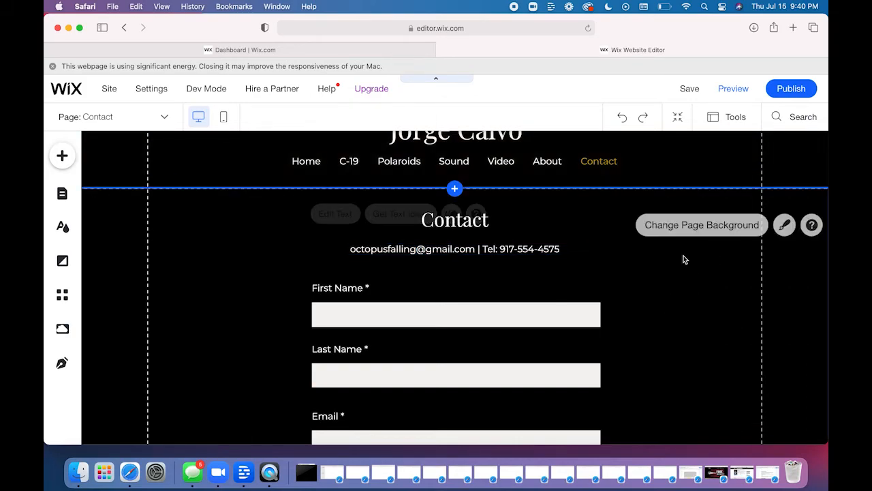
click(690, 91)
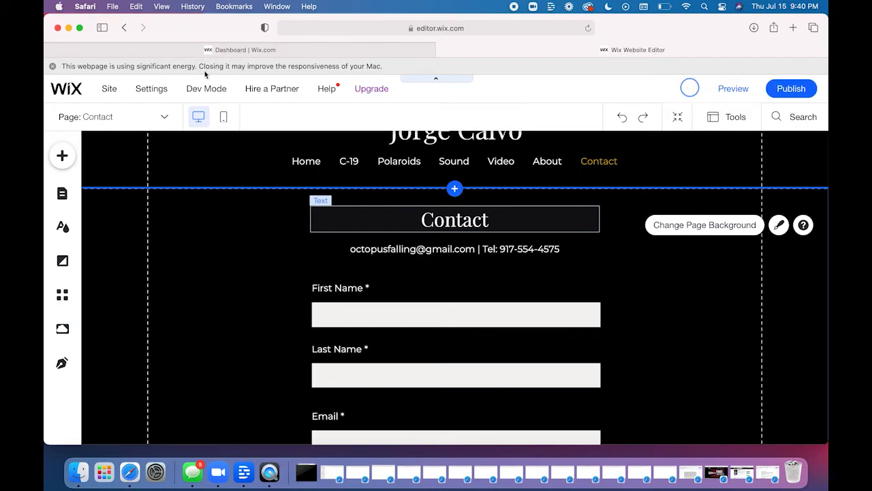
- Review the Contact page's full form in the mobile layout, save the site, and return to the desktop layout
click(224, 118)
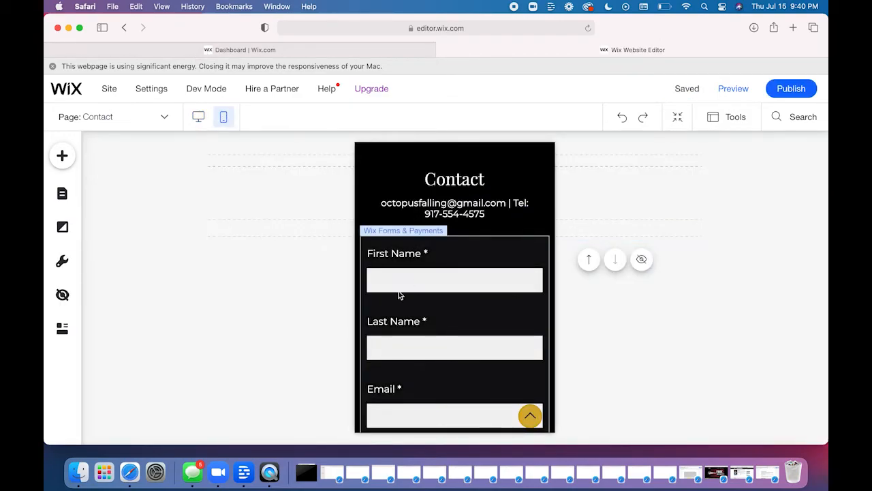
scroll(398, 291, down, 10)
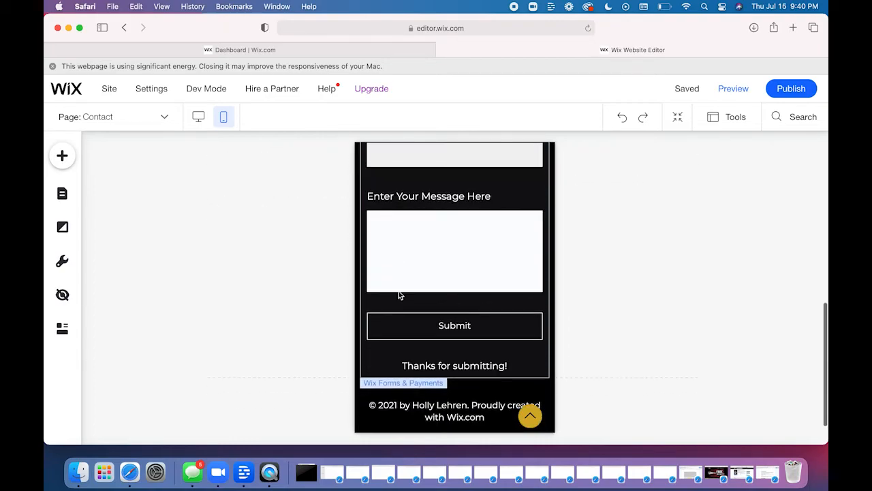
scroll(399, 294, up, 10)
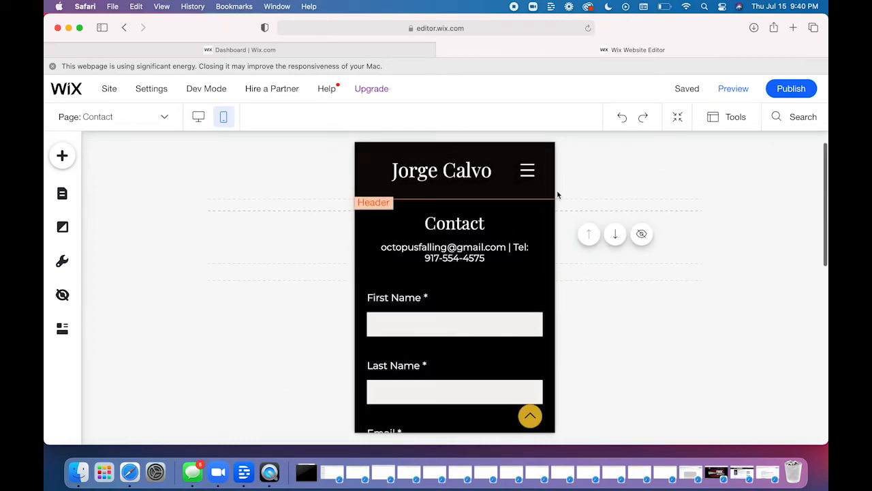
mouse_move(683, 93)
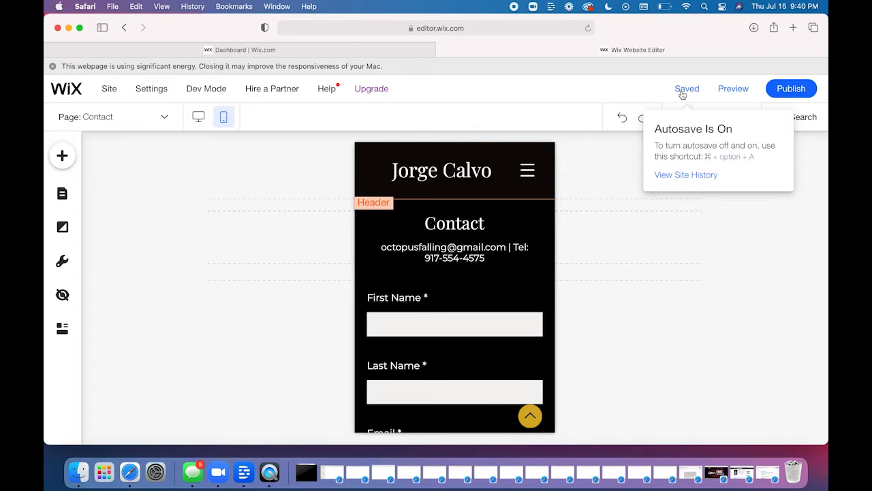
click(682, 94)
click(195, 119)
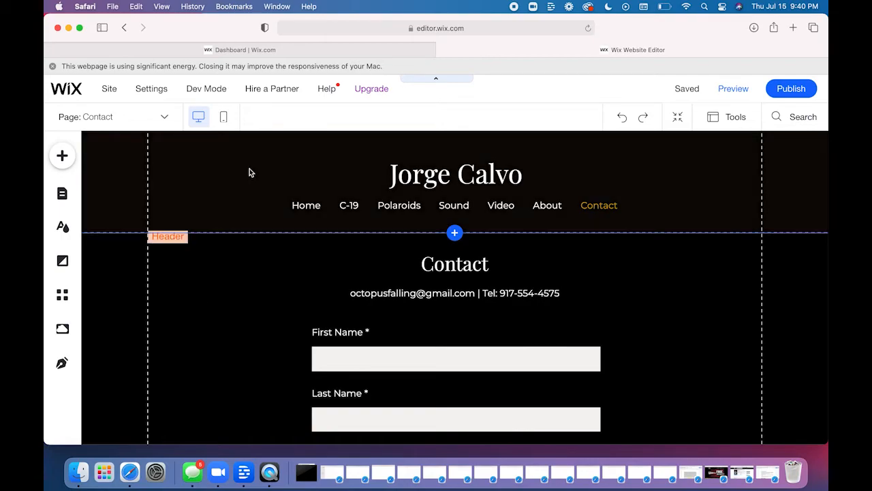
- Open the Home page for editing from the site's page list and close the list
click(62, 157)
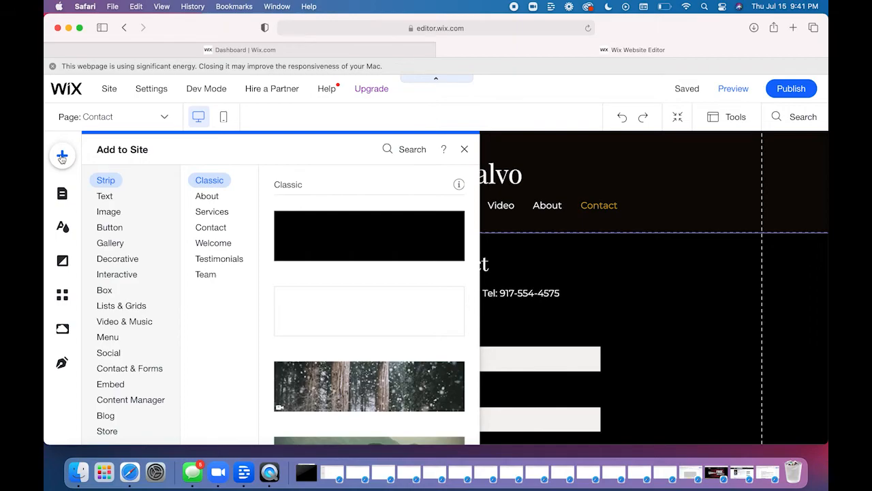
click(62, 193)
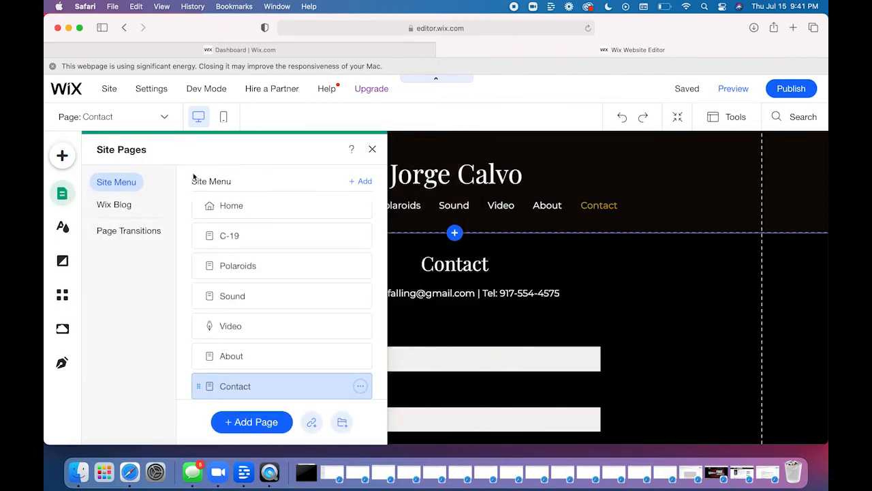
click(254, 205)
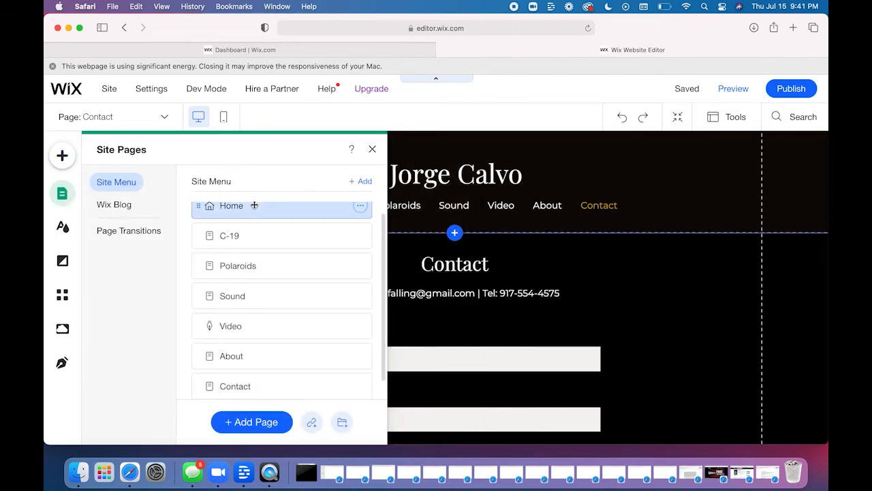
click(372, 150)
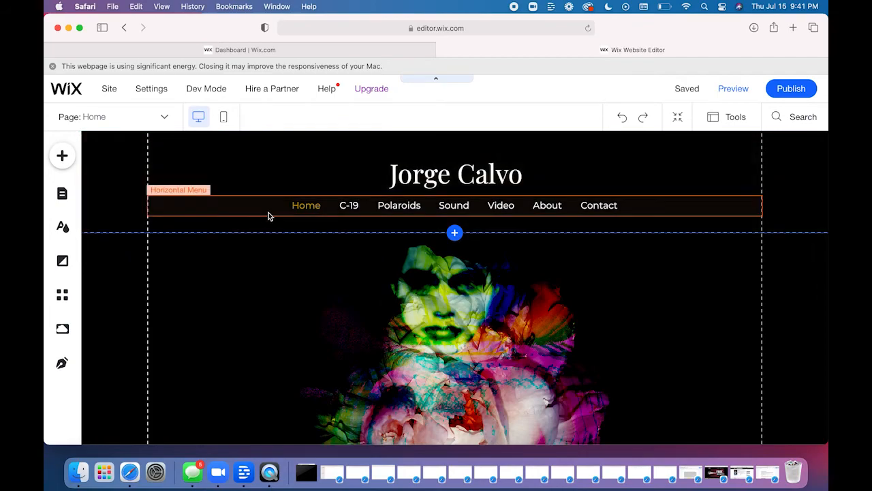
- Inspect the Home page header's design presets and customization options, and close them without changes
click(227, 168)
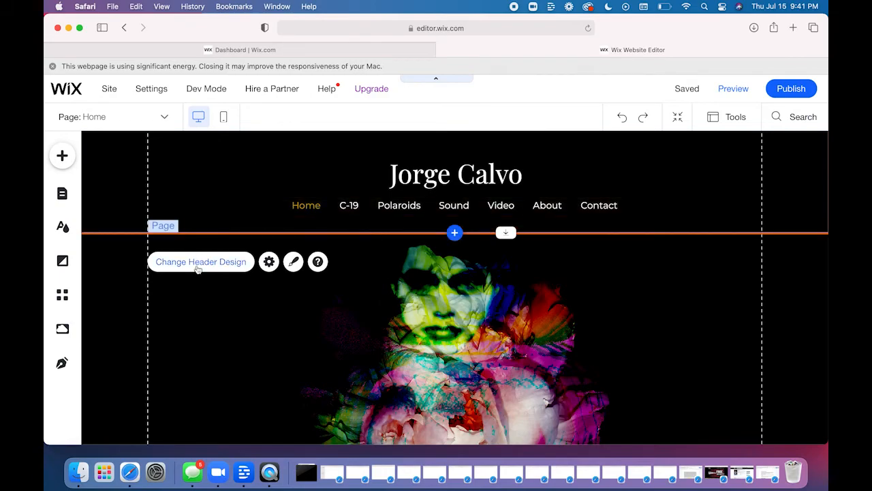
click(197, 268)
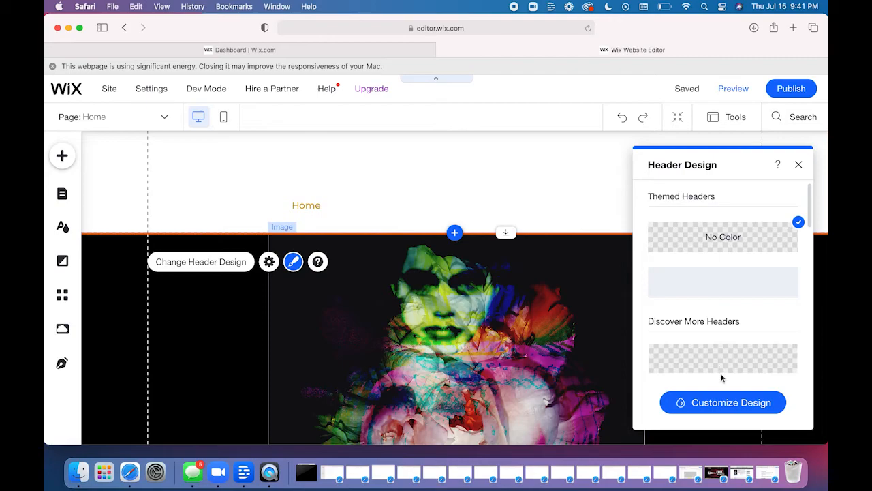
click(726, 404)
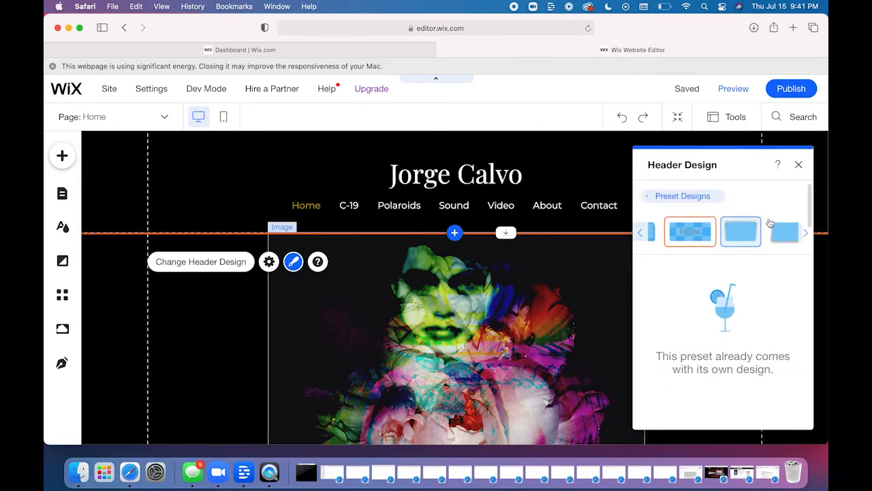
click(799, 165)
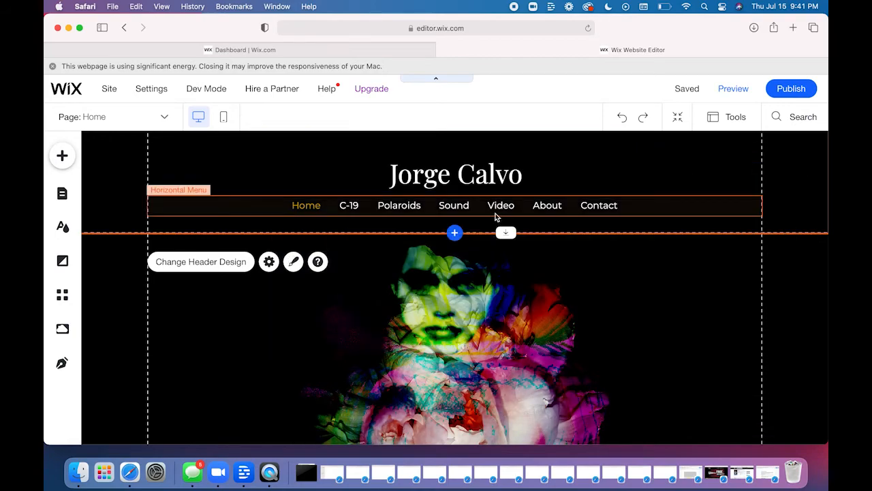
- Examine the header's horizontal menu, including its page list and preset designs, and open its design customization options
double_click(498, 207)
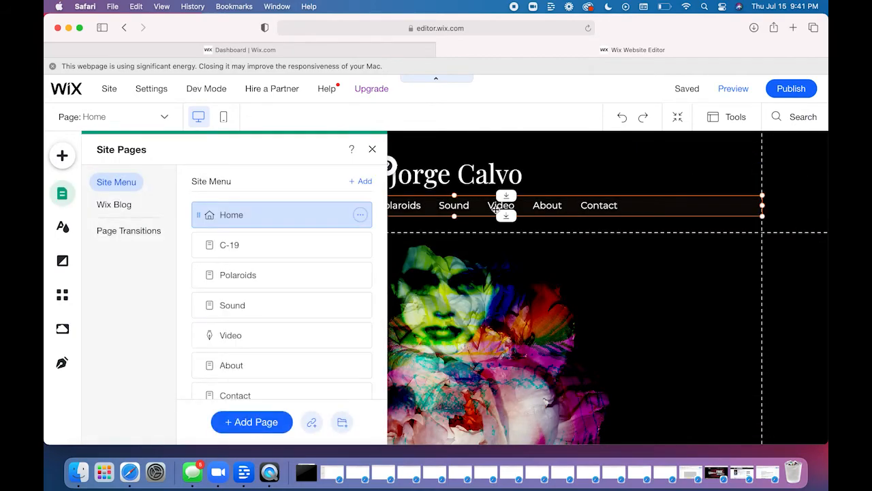
click(372, 148)
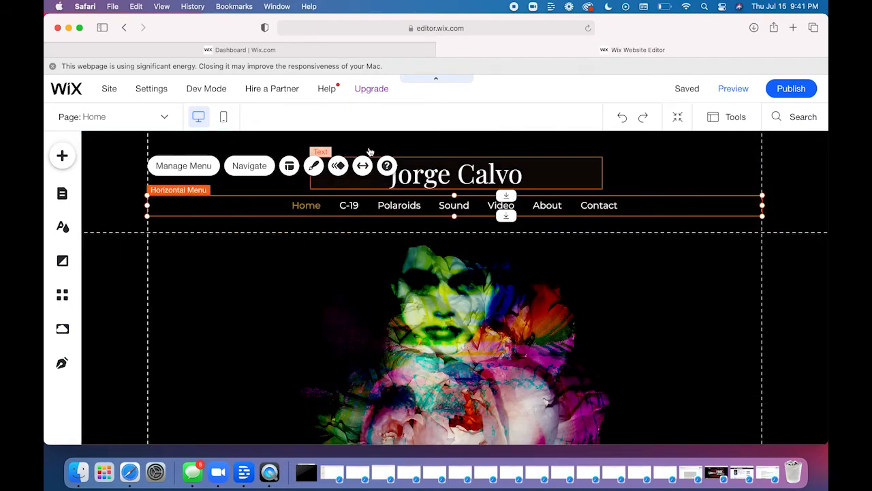
click(314, 167)
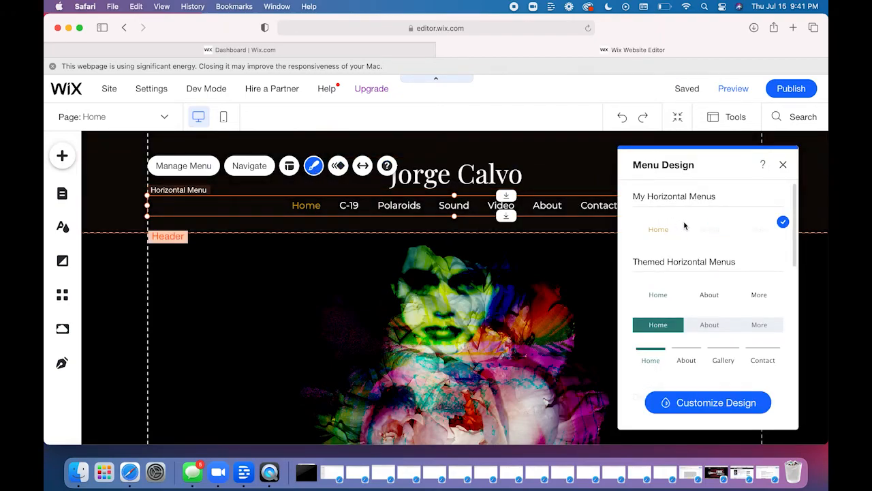
click(707, 403)
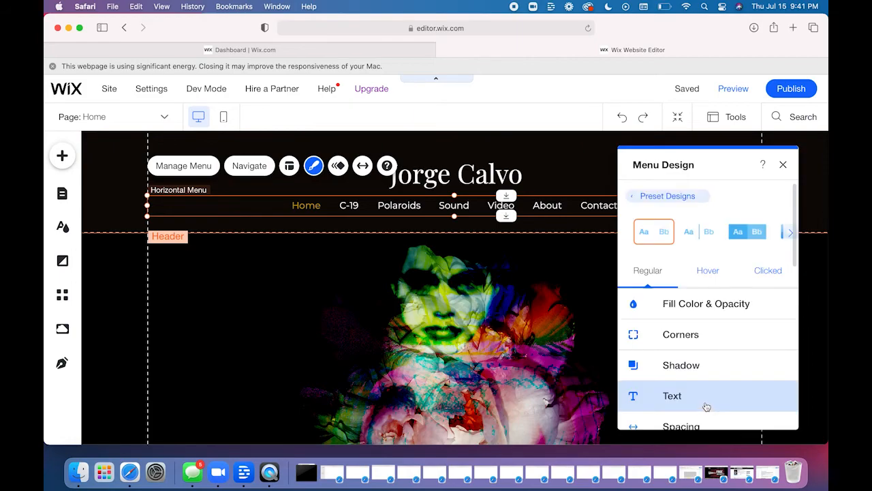
click(669, 197)
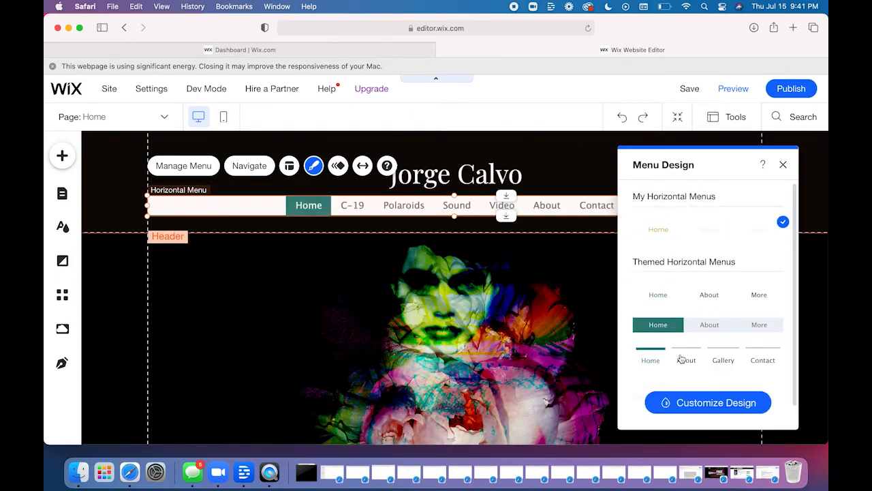
click(698, 411)
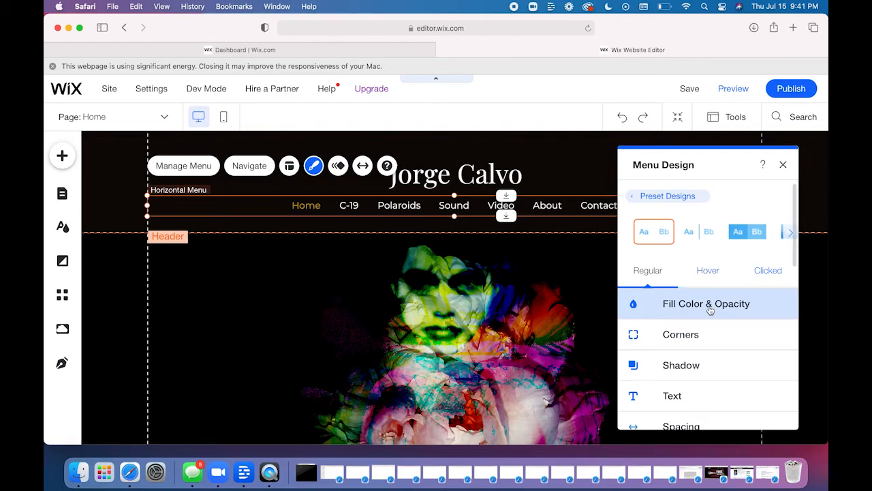
- Review the horizontal menu's Regular, Hover, and Clicked design settings, close the menu design options, and deselect the menu
scroll(709, 310, down, 1)
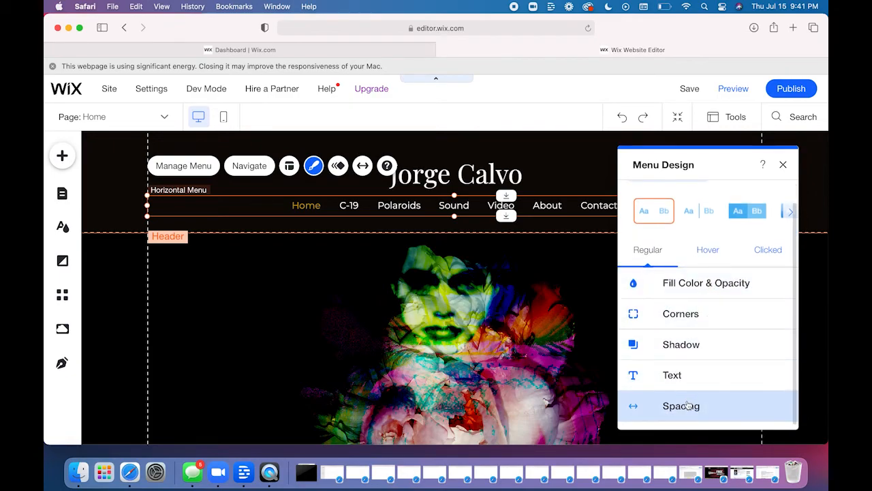
click(716, 251)
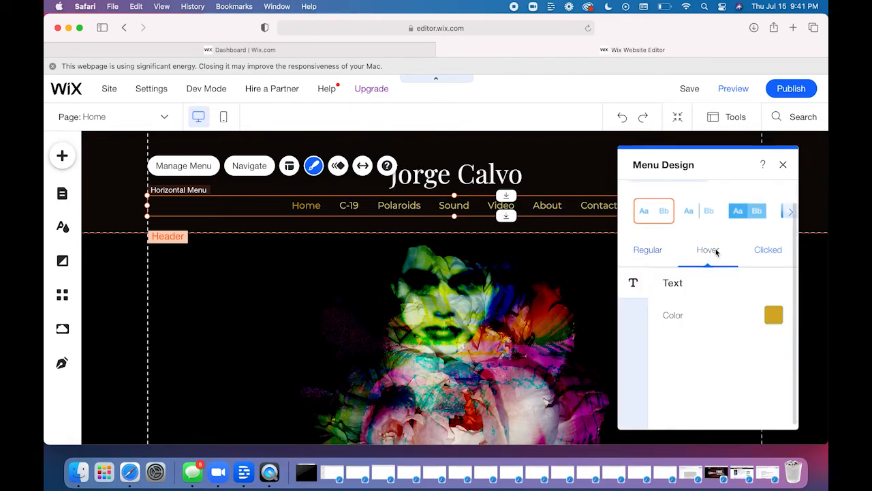
click(757, 259)
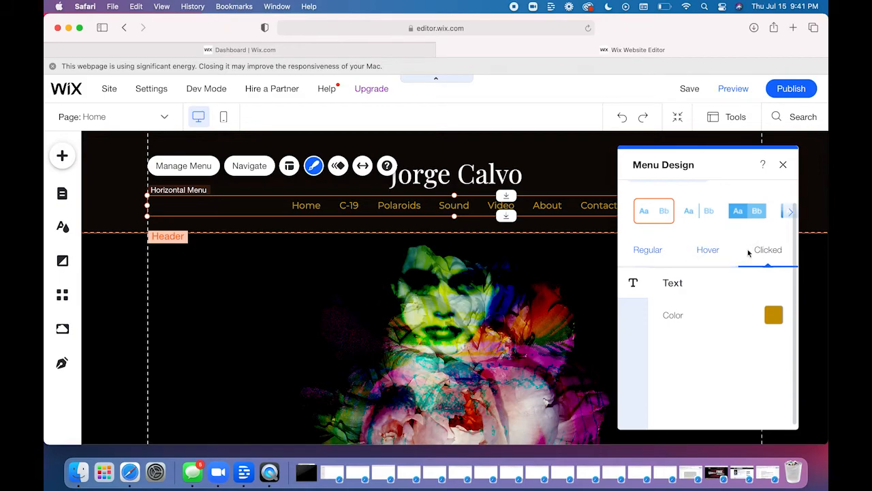
click(648, 258)
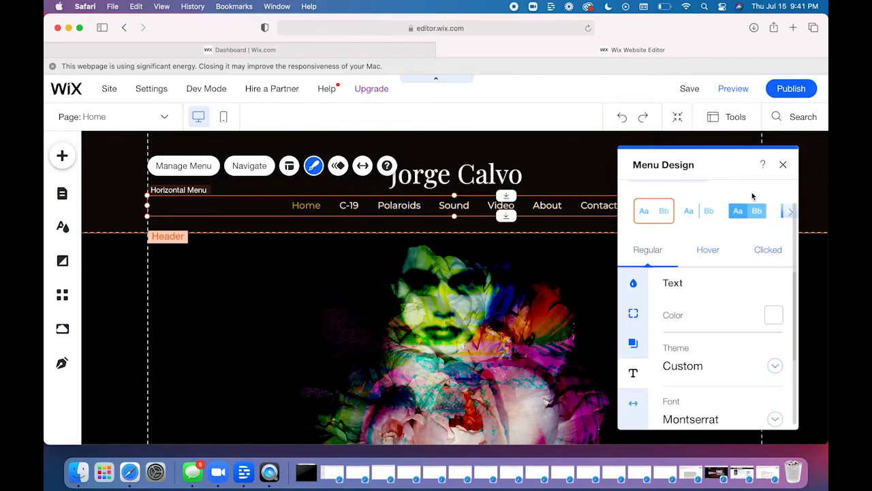
click(783, 164)
click(771, 284)
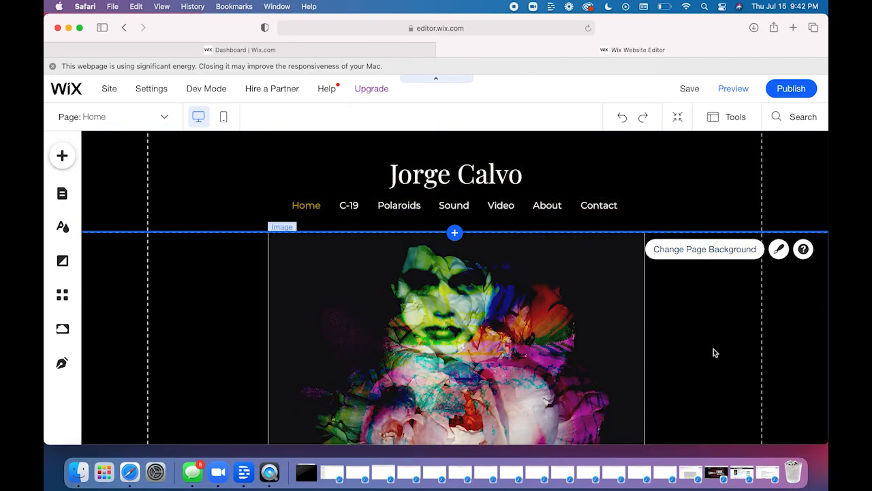
- Inspect the site title in the header and the text settings of the footer's copyright line, leaving both unchanged
click(437, 172)
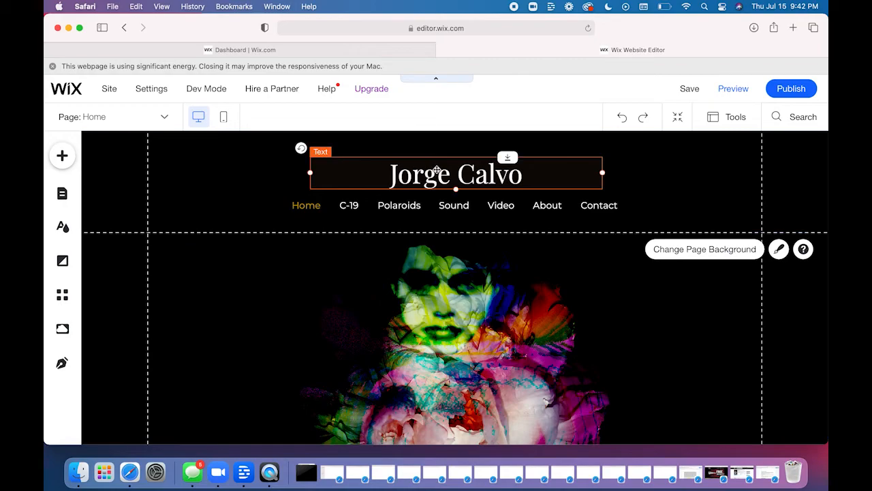
click(730, 302)
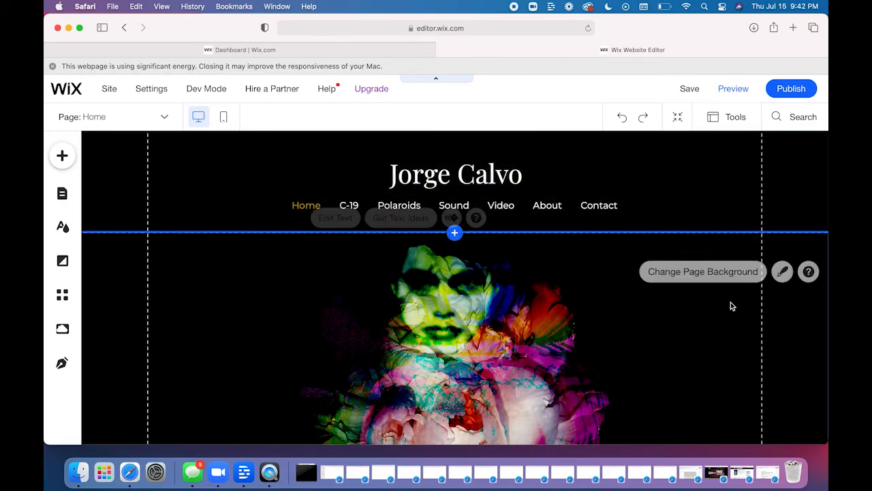
scroll(730, 304, down, 5)
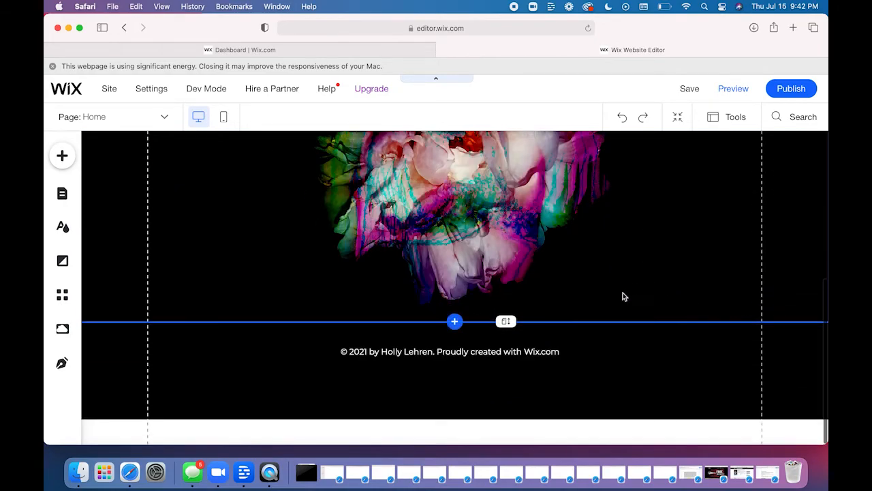
click(488, 359)
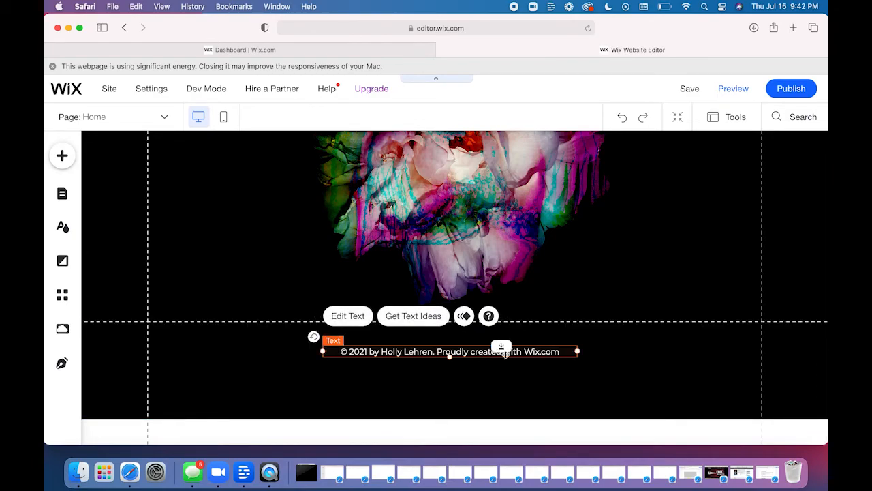
double_click(391, 352)
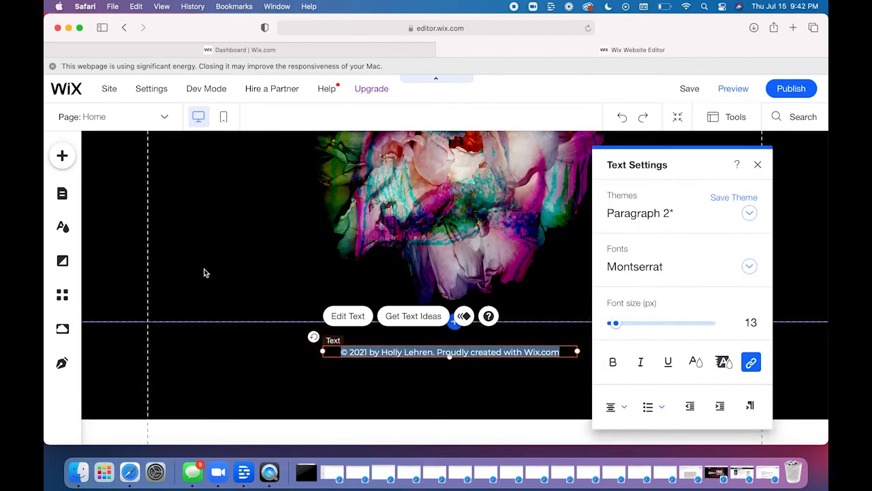
click(203, 273)
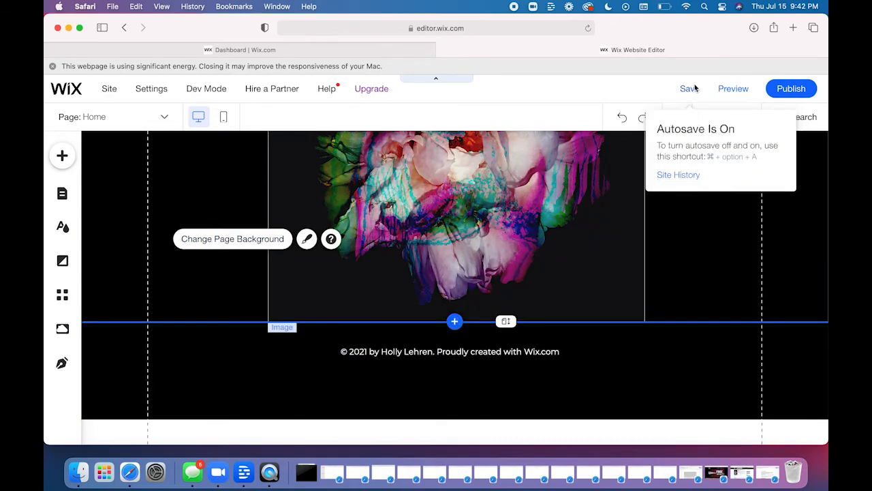
- Save the site and try adjusting the Home page's height just above the footer
click(686, 88)
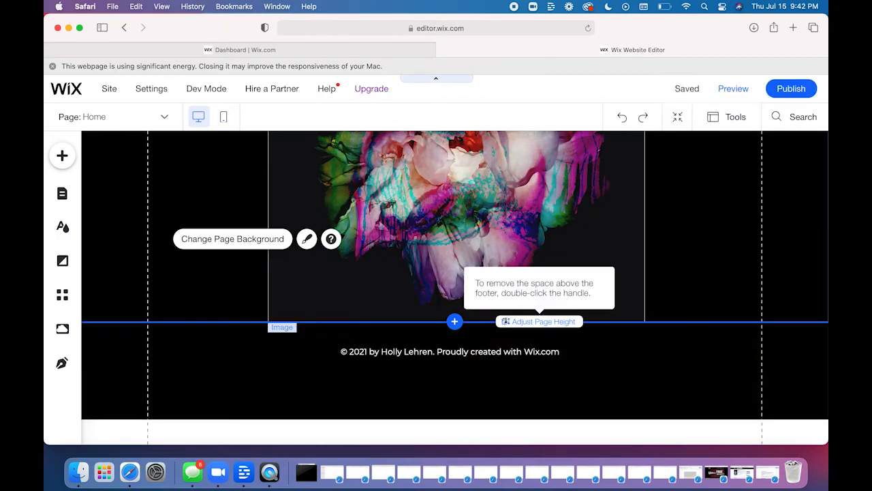
drag(505, 326, 498, 302)
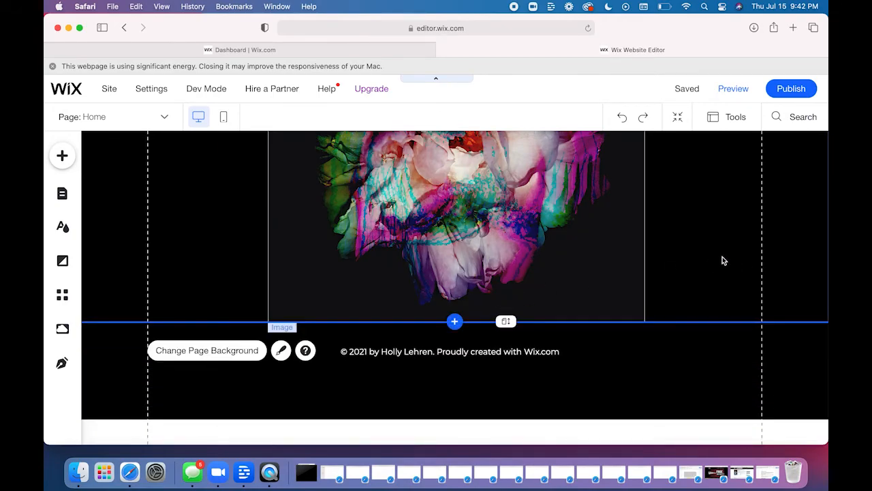
- In the mobile layout, try adjusting the footer's upper edge on the Home page, and return to the desktop layout
click(222, 117)
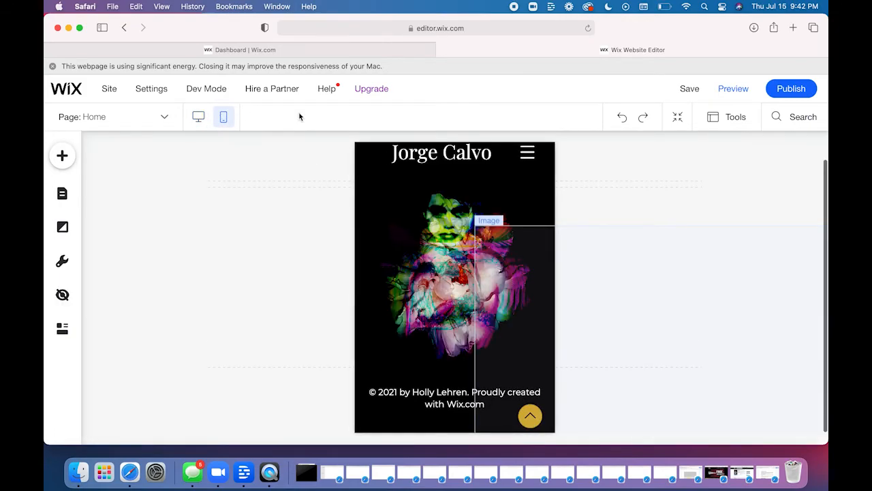
click(373, 376)
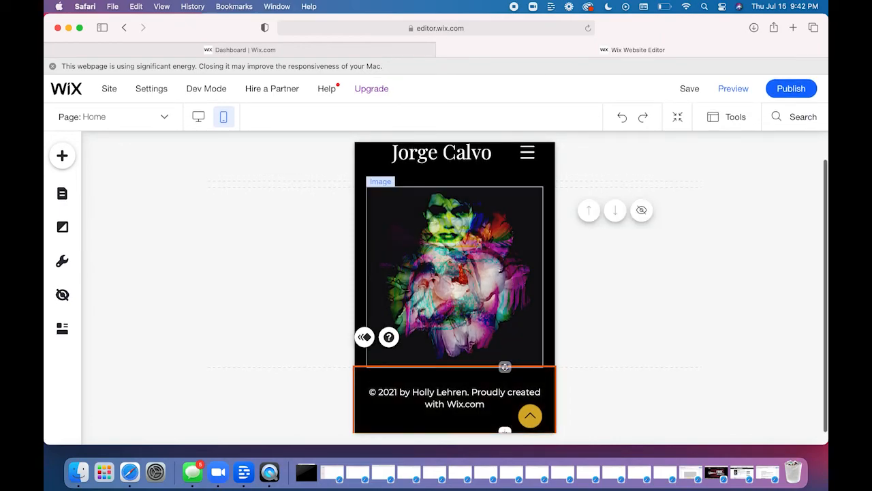
drag(506, 363, 505, 360)
click(198, 121)
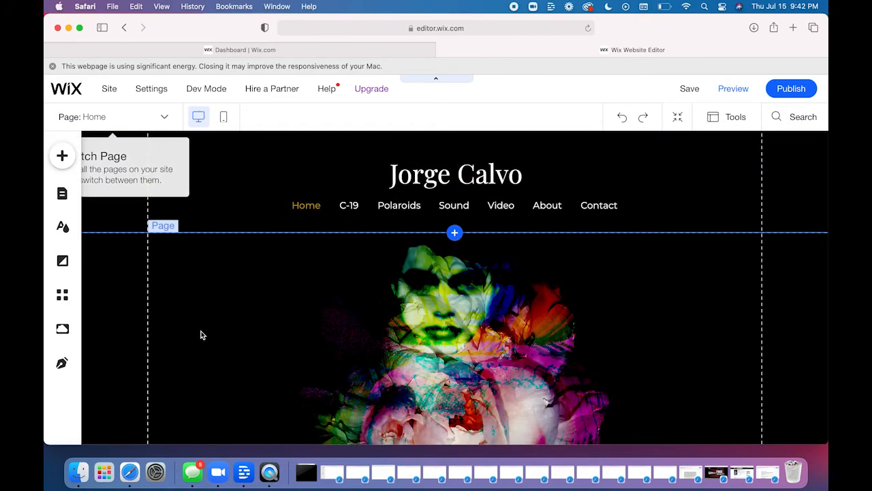
- Check the desktop Home page from header to footer and save the site
scroll(295, 355, down, 5)
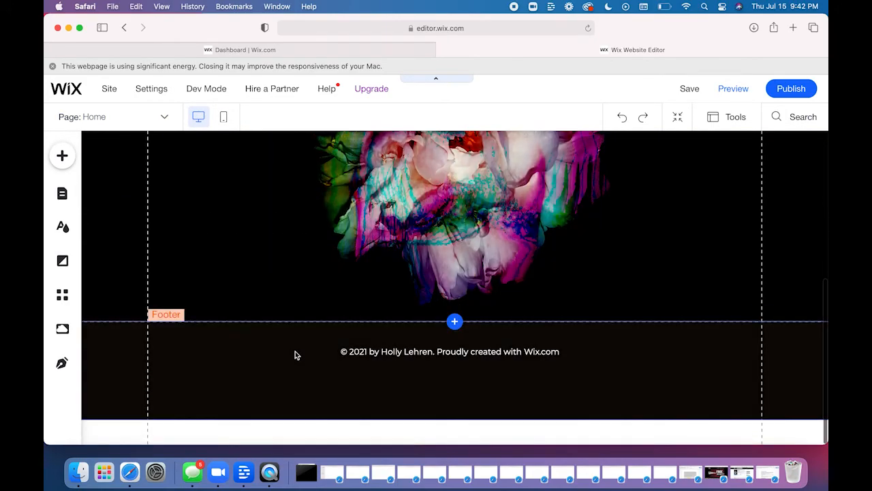
scroll(295, 355, up, 5)
scroll(295, 354, down, 5)
scroll(295, 355, up, 5)
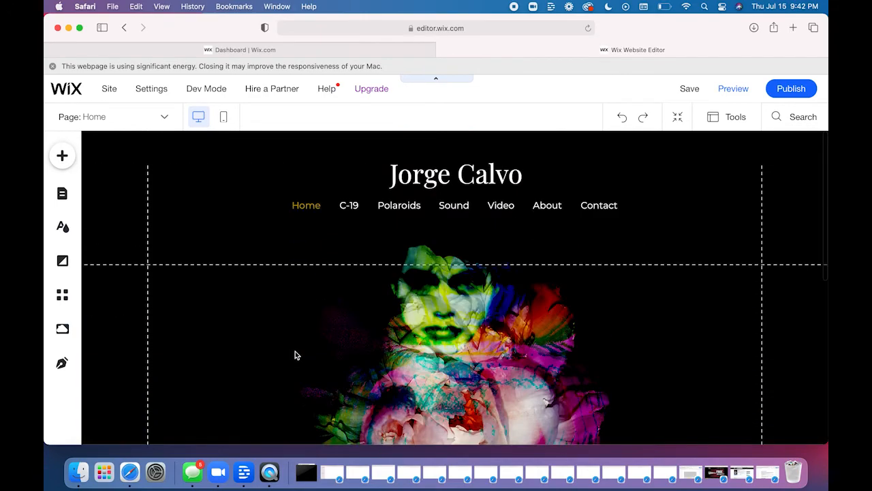
click(690, 88)
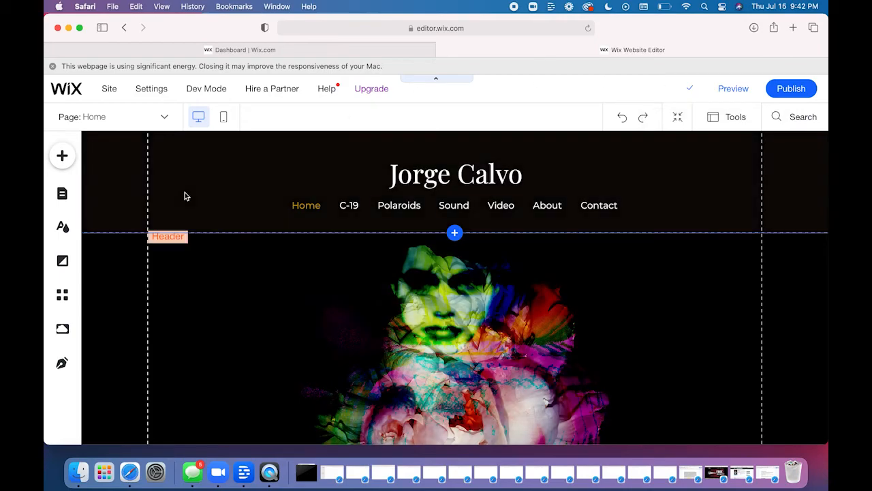
- Open the catalogue of addable site elements and review the Strip, Text, Image, Button, and Gallery categories
click(62, 156)
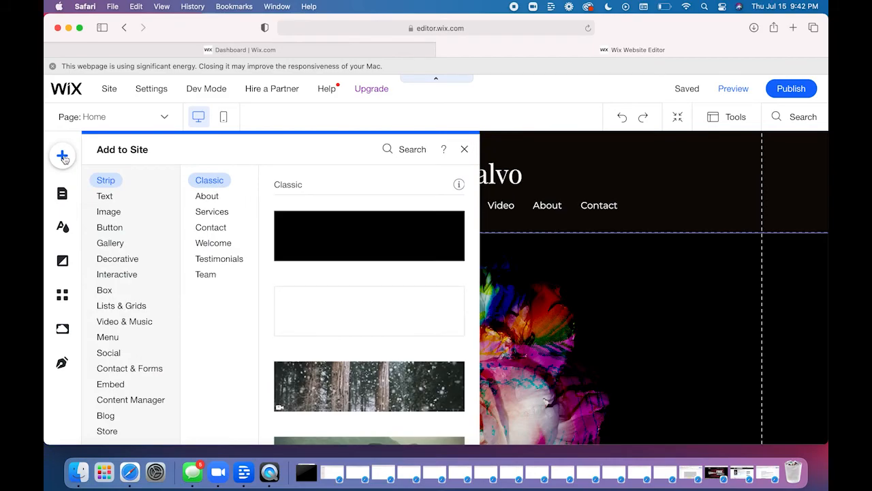
click(105, 196)
click(109, 212)
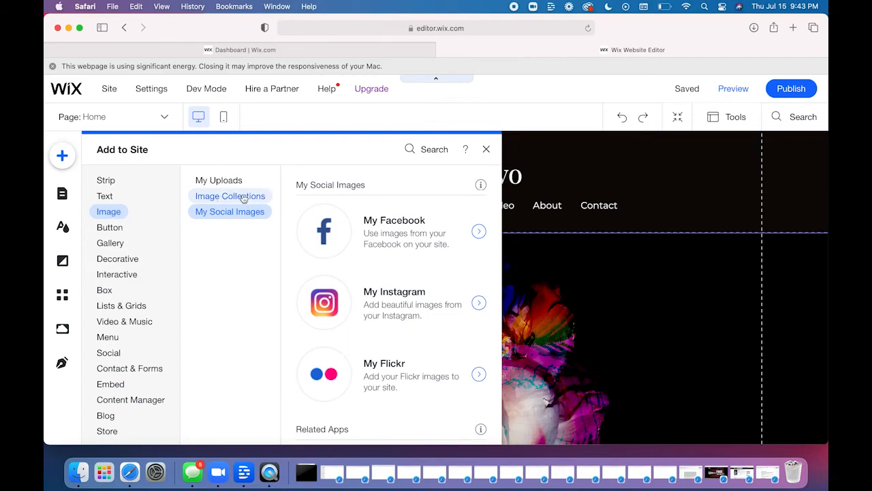
click(109, 231)
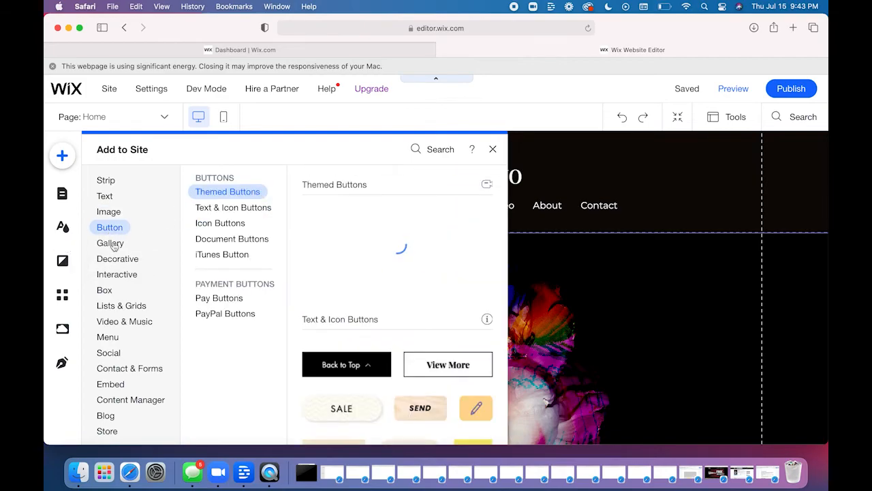
click(111, 243)
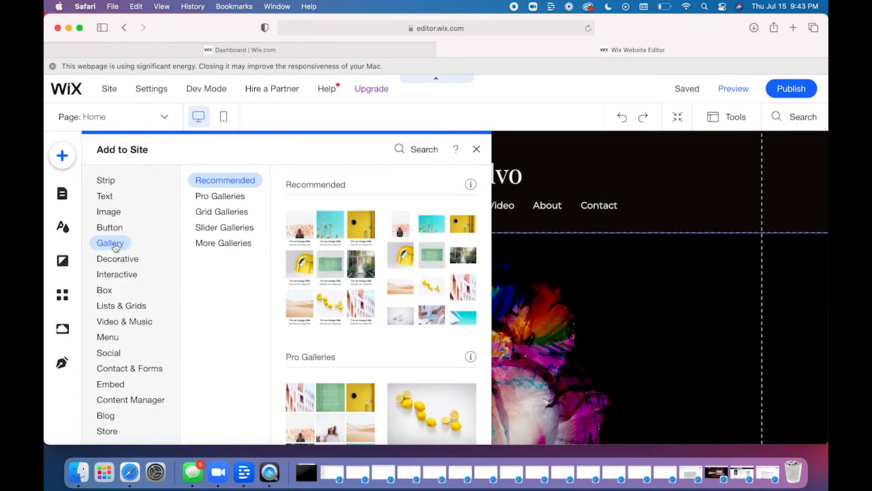
- Review the Decorative elements and the Interactive category, including its Promotion and Contact lightboxes
click(118, 259)
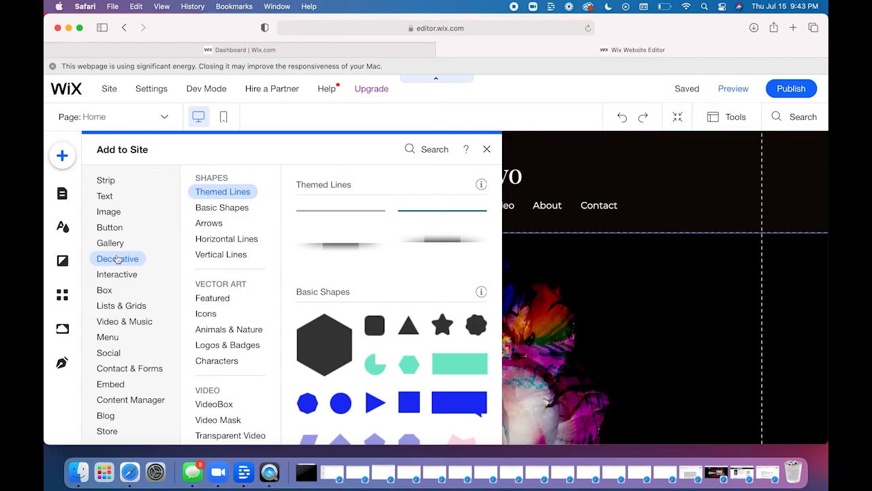
click(116, 276)
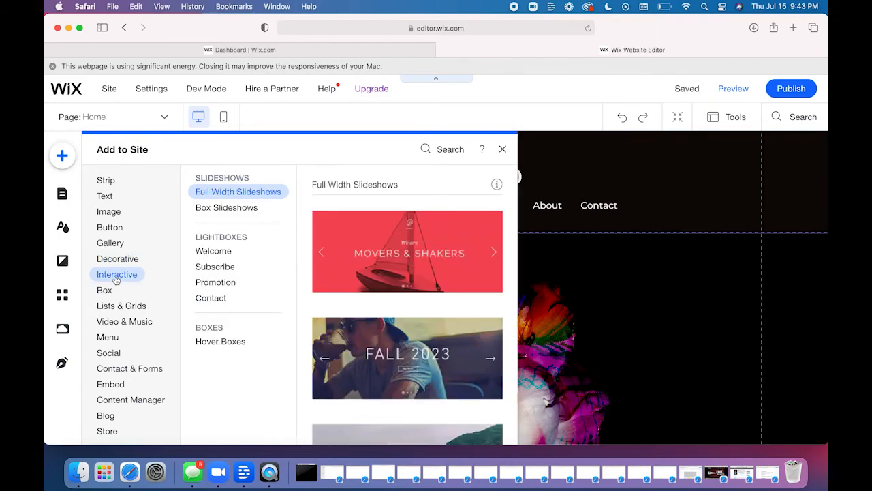
click(224, 282)
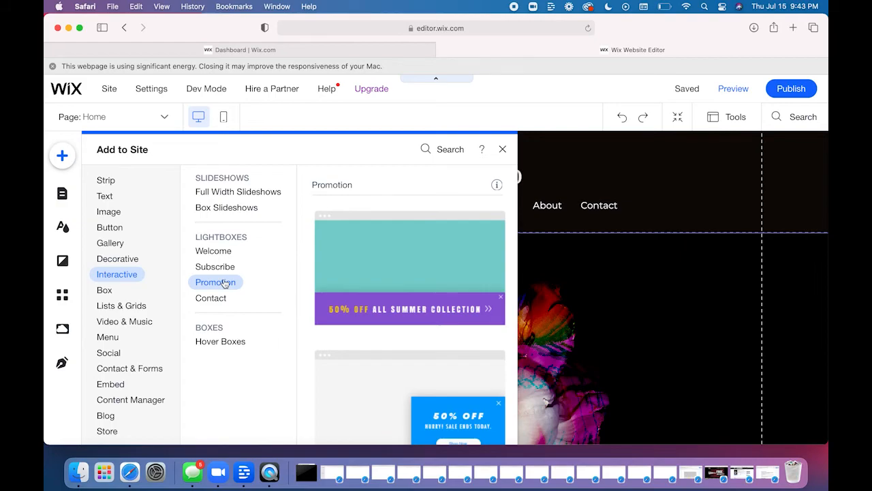
click(212, 299)
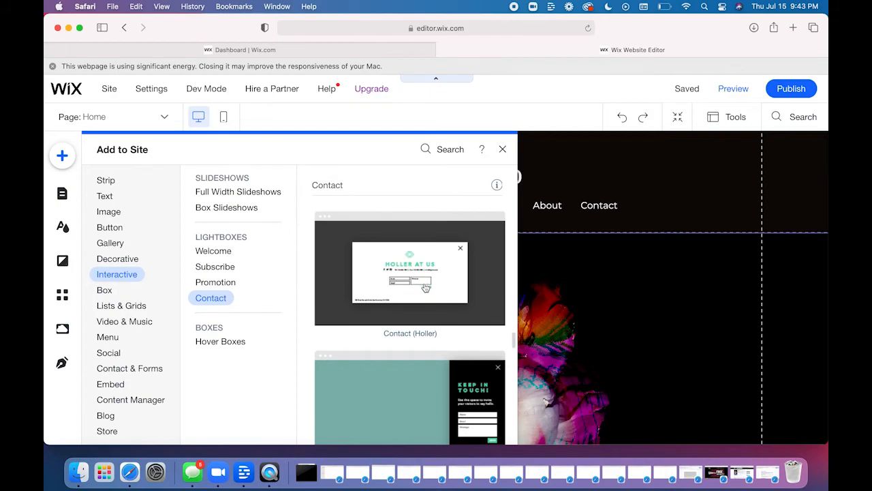
scroll(331, 286, up, 4)
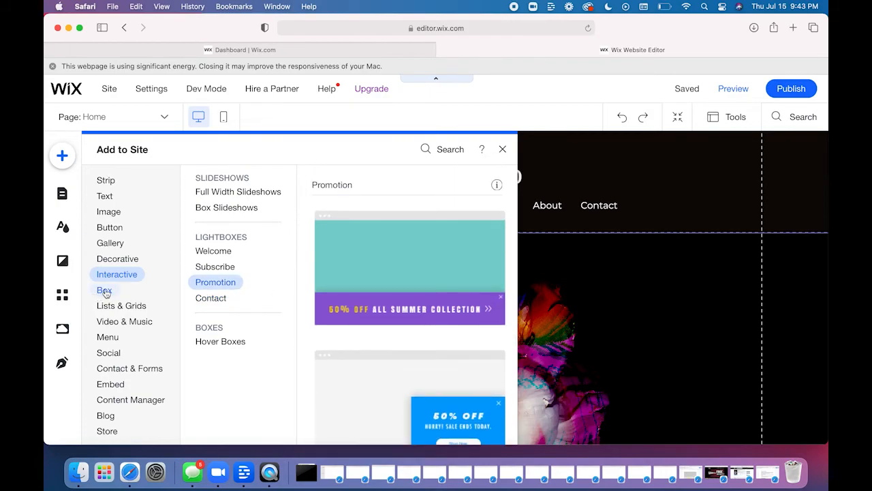
- Review the Box, Lists & Grids, Video & Music, Menu, and Social elements that can be added
click(104, 291)
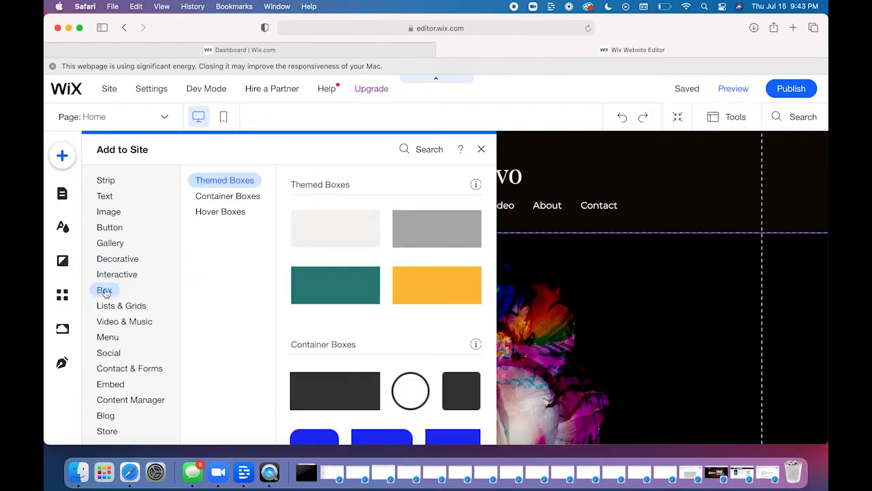
click(109, 310)
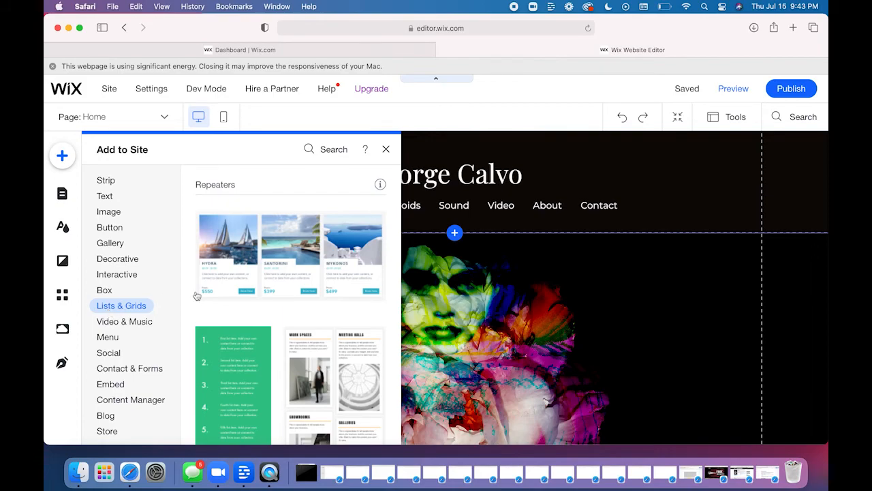
click(123, 320)
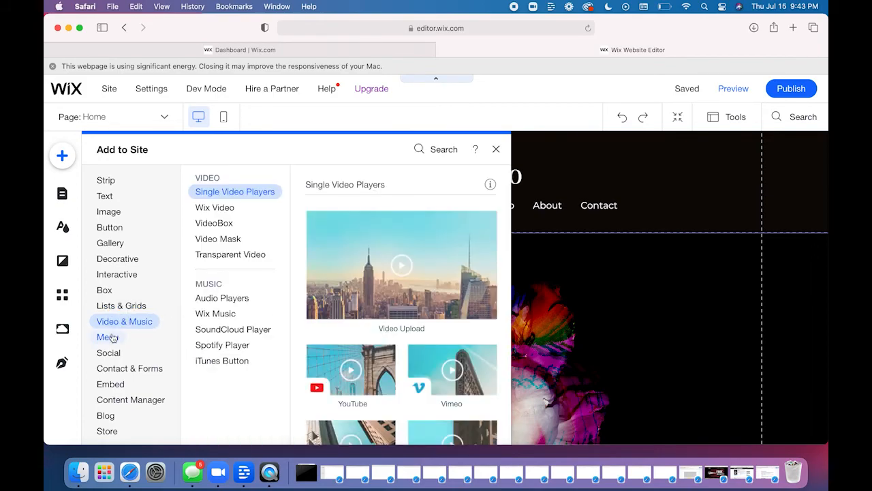
click(111, 337)
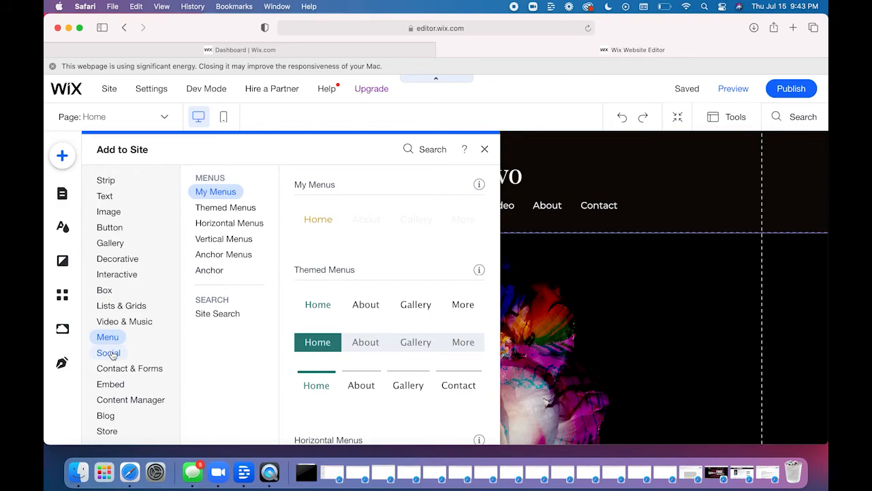
click(110, 353)
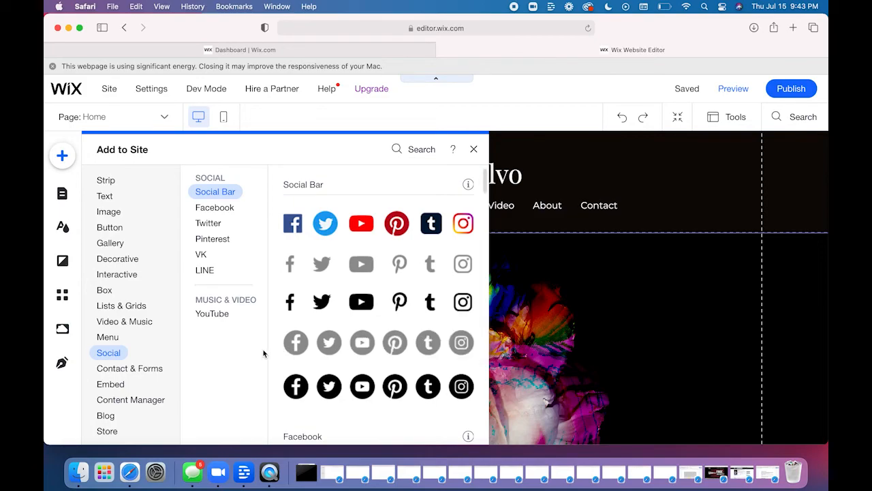
- Examine the Contact & Forms templates, the Embed options, the Content Manager offer, and the Blog elements
click(108, 373)
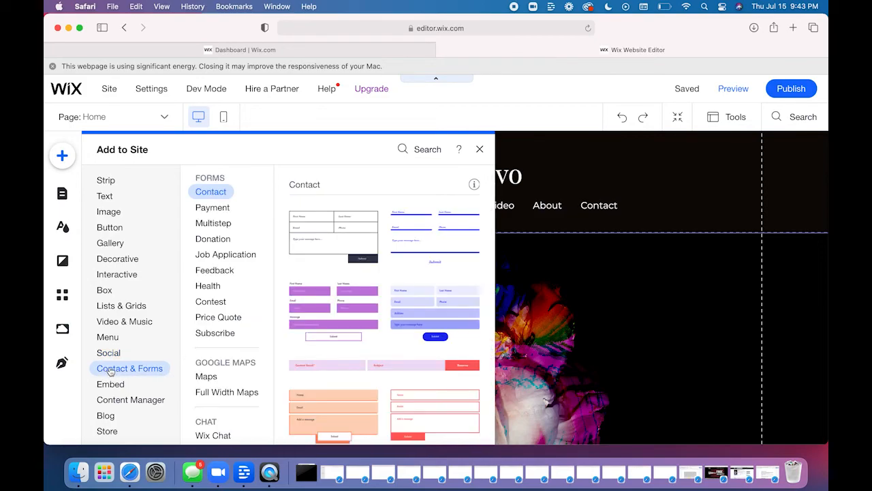
click(109, 384)
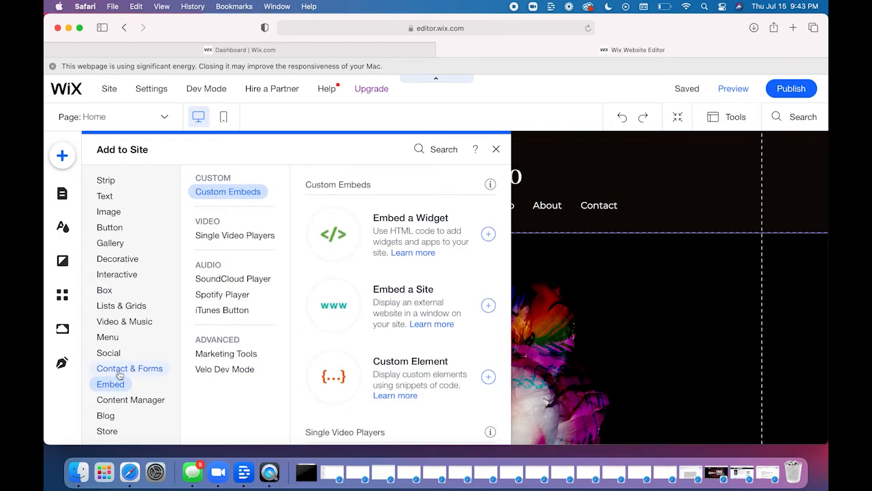
click(120, 372)
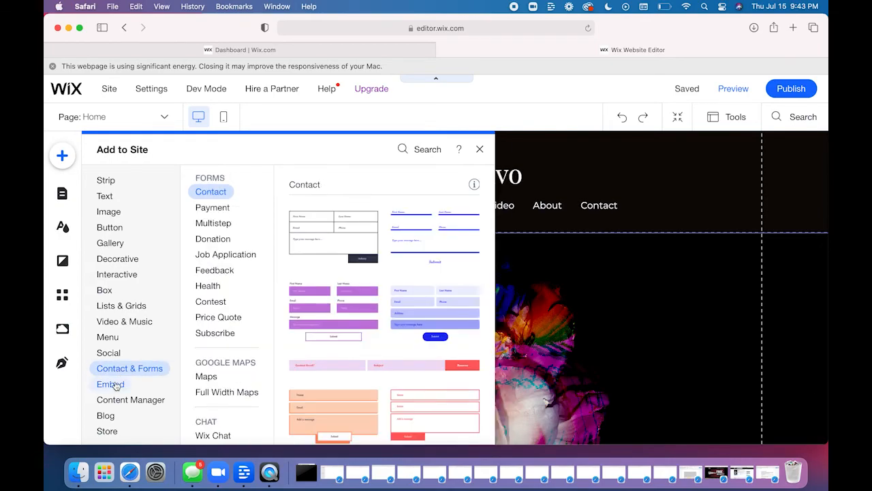
click(116, 384)
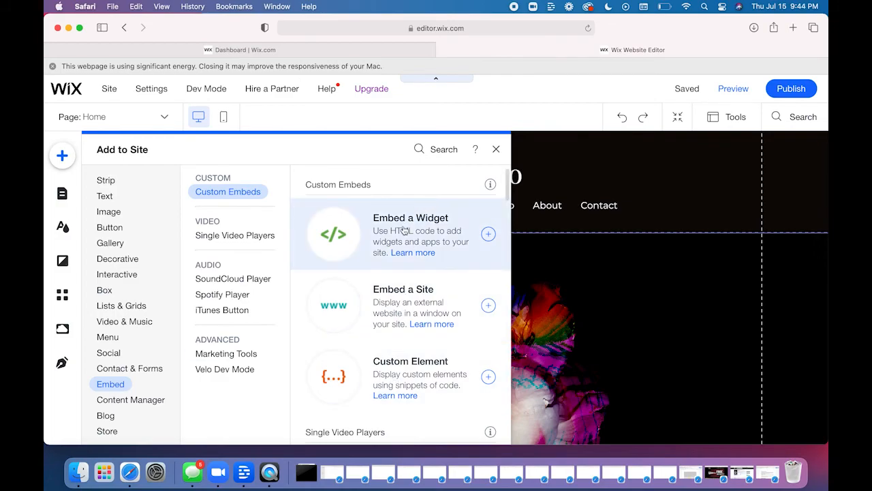
click(96, 400)
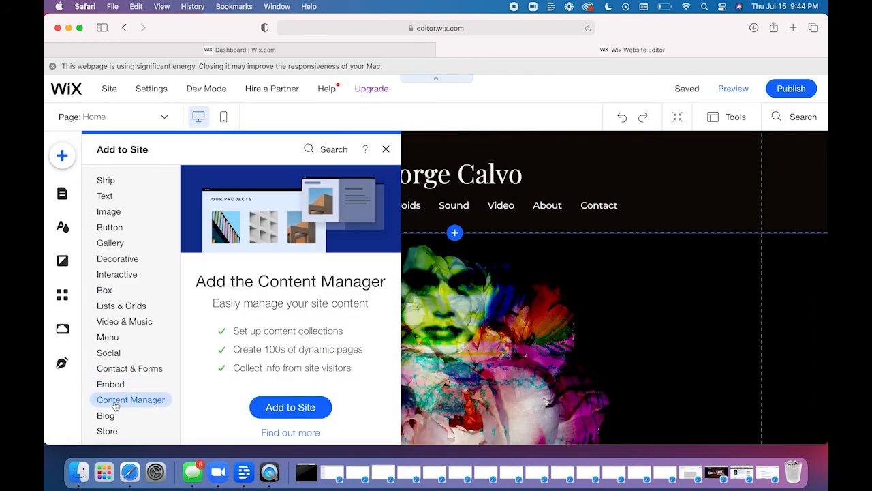
click(106, 419)
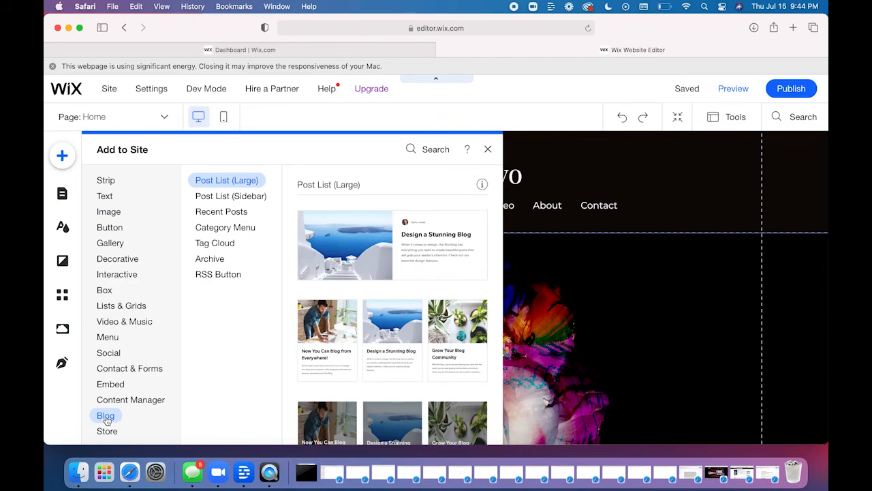
- Review the Store, Bookings, Events, Members, and My Designs categories of addable elements
click(107, 431)
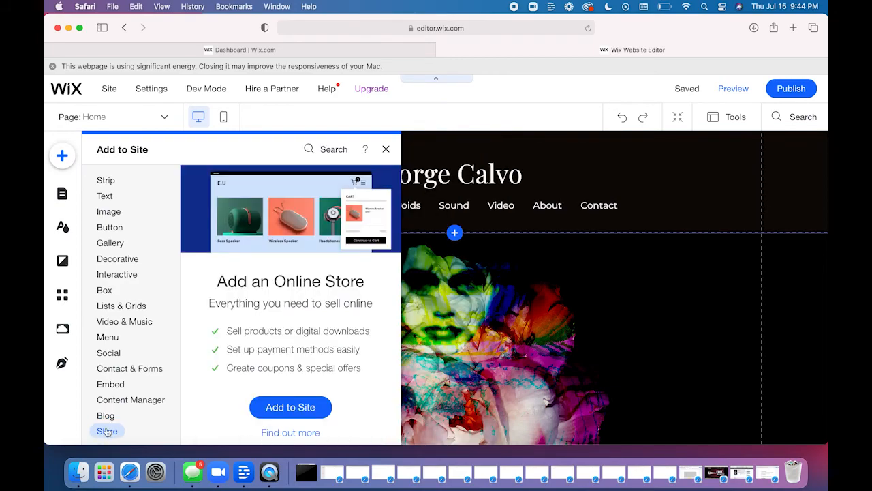
scroll(107, 429, down, 1)
click(108, 422)
scroll(110, 419, down, 2)
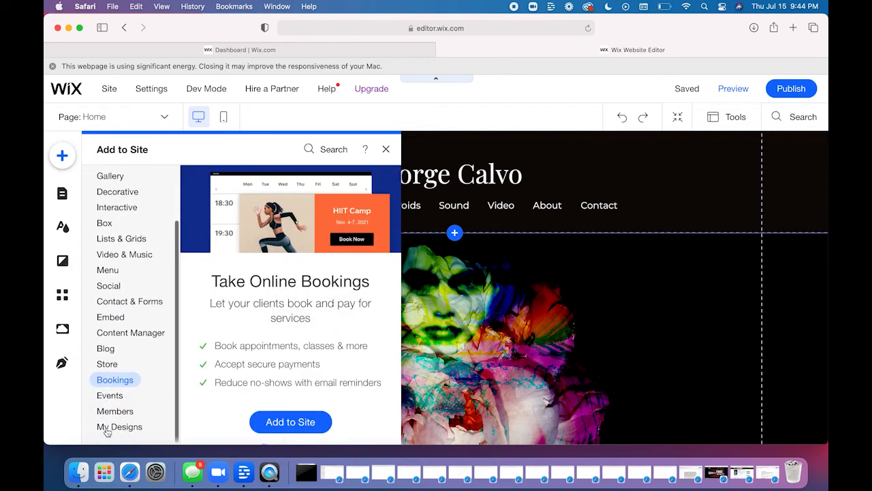
click(109, 398)
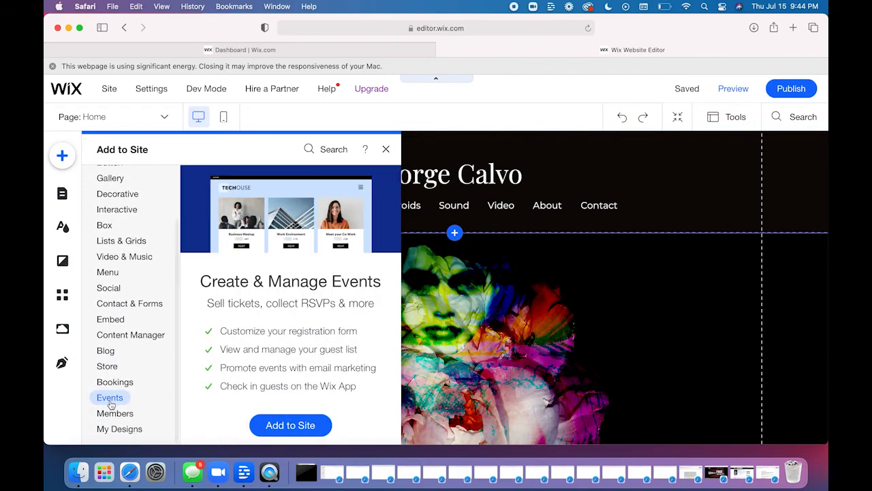
click(111, 414)
click(115, 430)
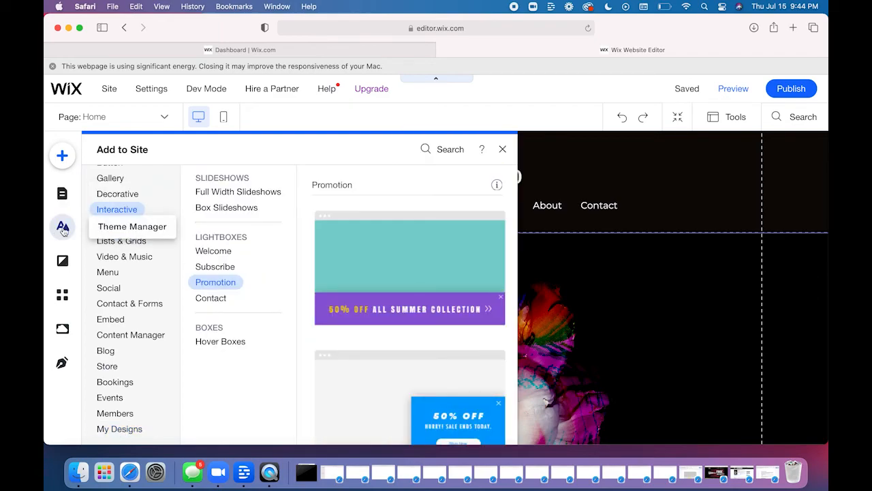
- Open the Theme Manager and examine the site's theme colors and its heading and paragraph text themes
click(63, 227)
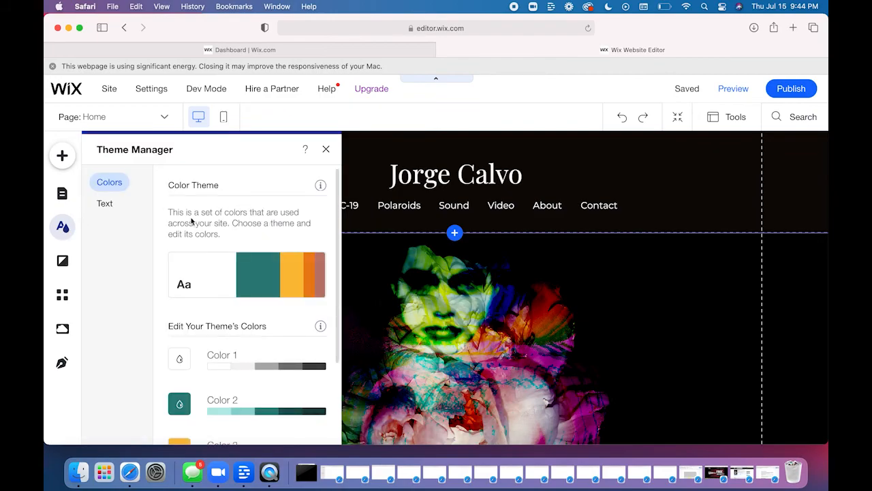
scroll(166, 230, down, 3)
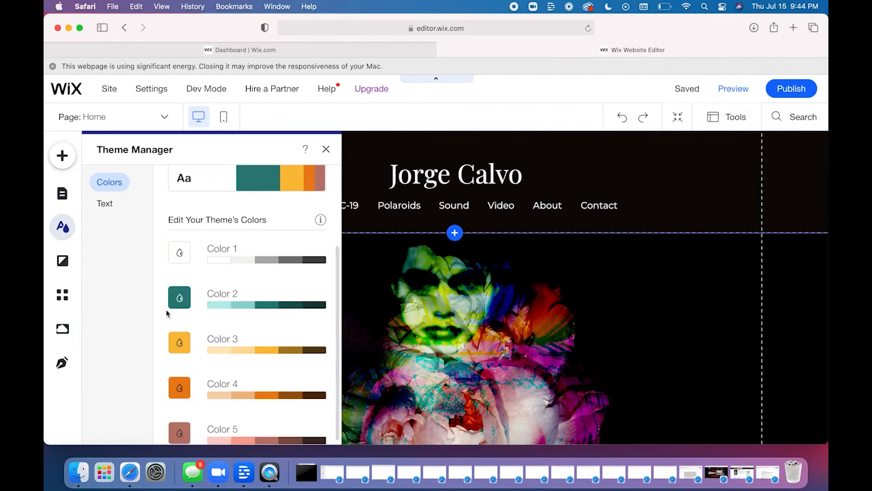
click(105, 203)
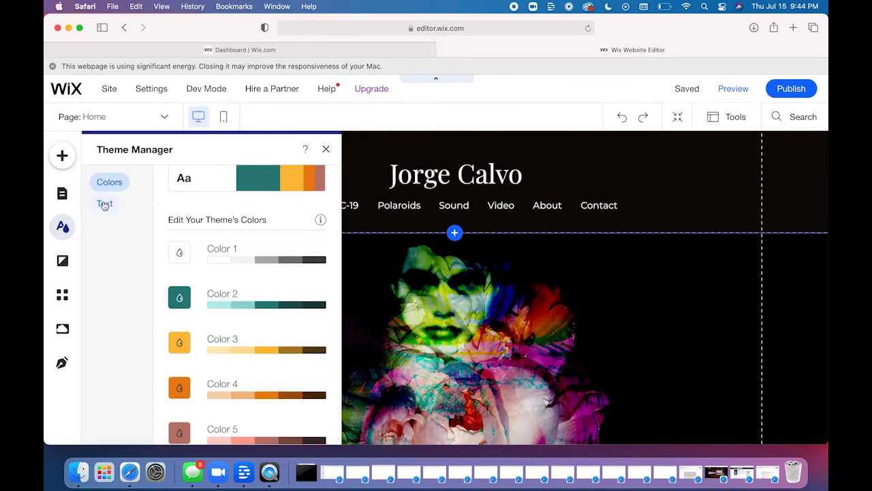
scroll(236, 264, down, 5)
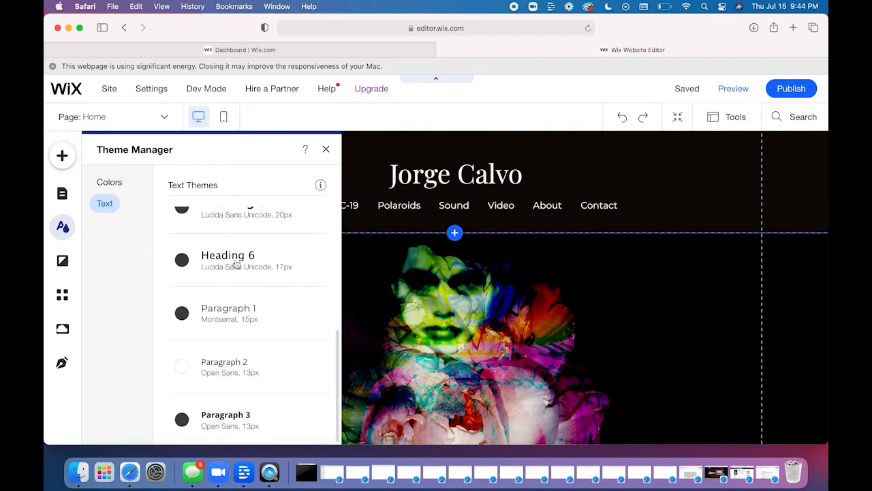
scroll(235, 264, up, 5)
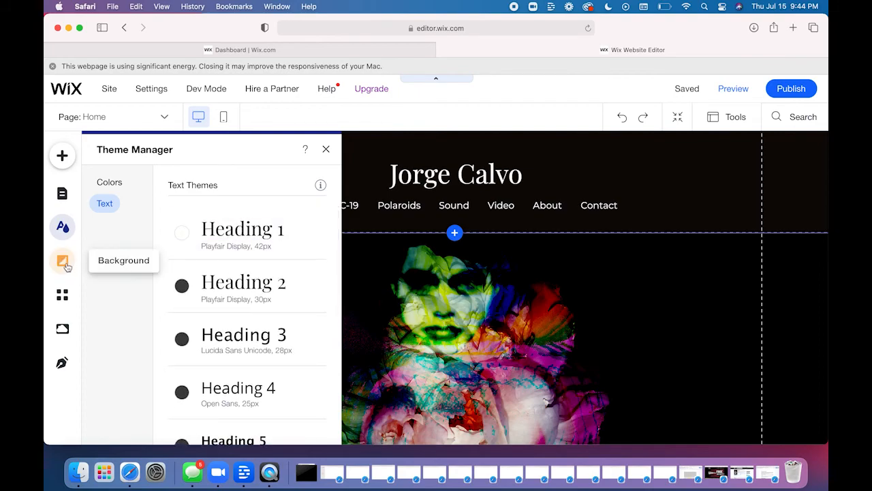
- Review the page background options for the Home page and the theme and custom colors available for it
click(63, 261)
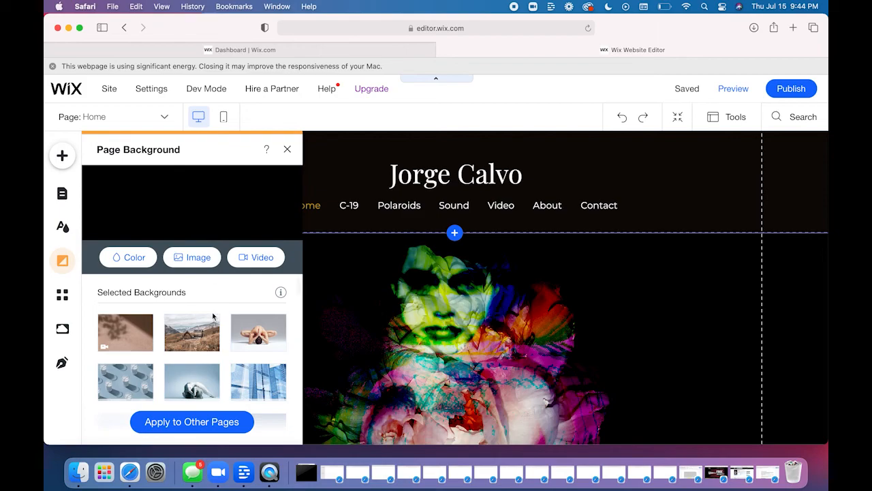
mouse_move(258, 331)
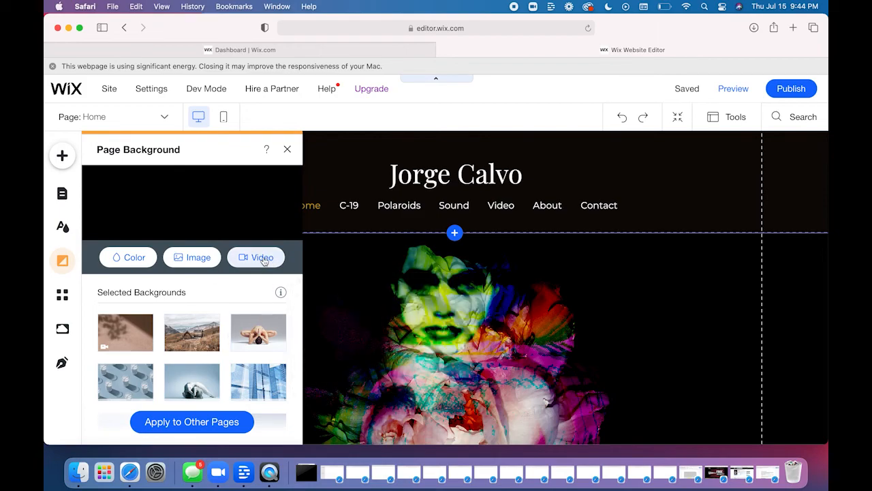
click(136, 256)
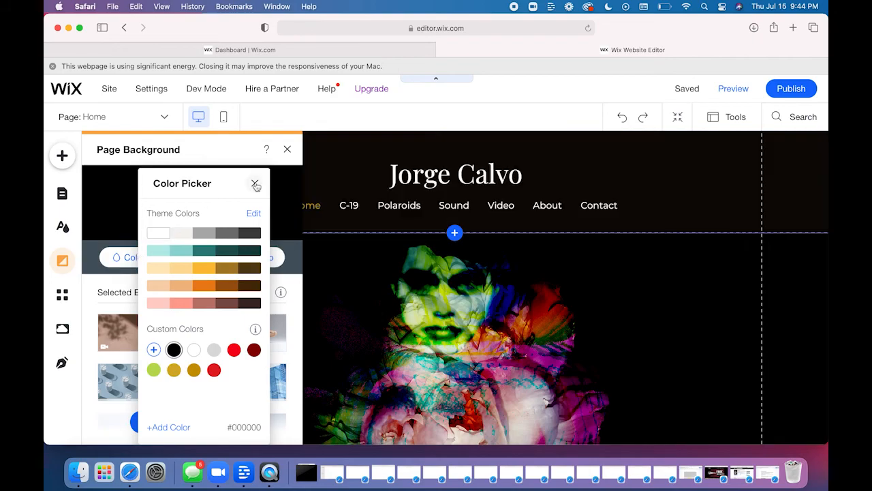
click(255, 182)
- View the Wix App Market, and look through the upload sources and site files in the media library
click(61, 294)
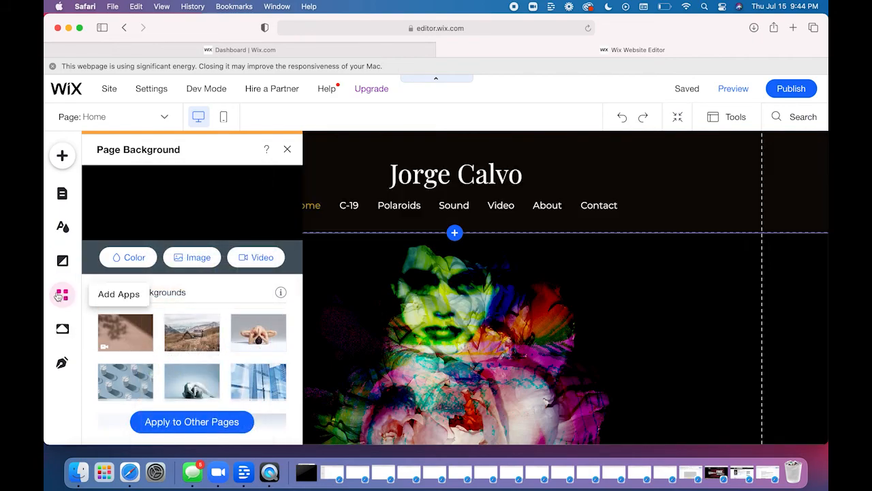
click(63, 329)
click(64, 329)
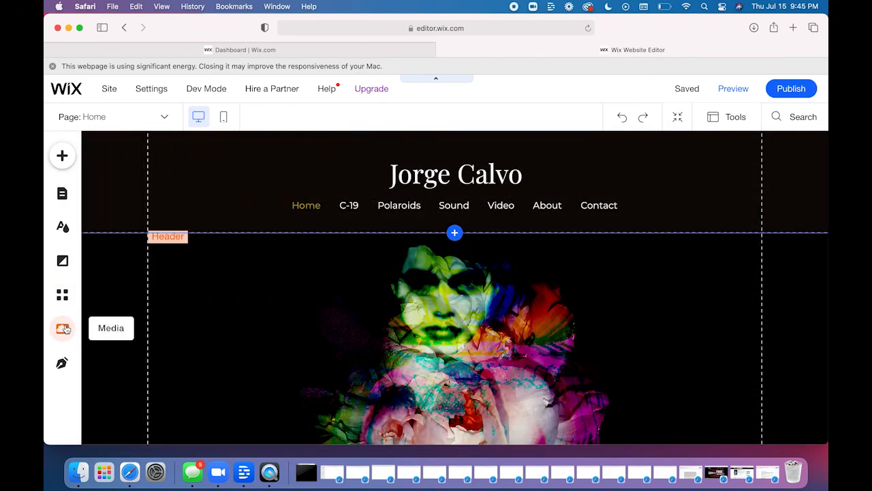
click(63, 328)
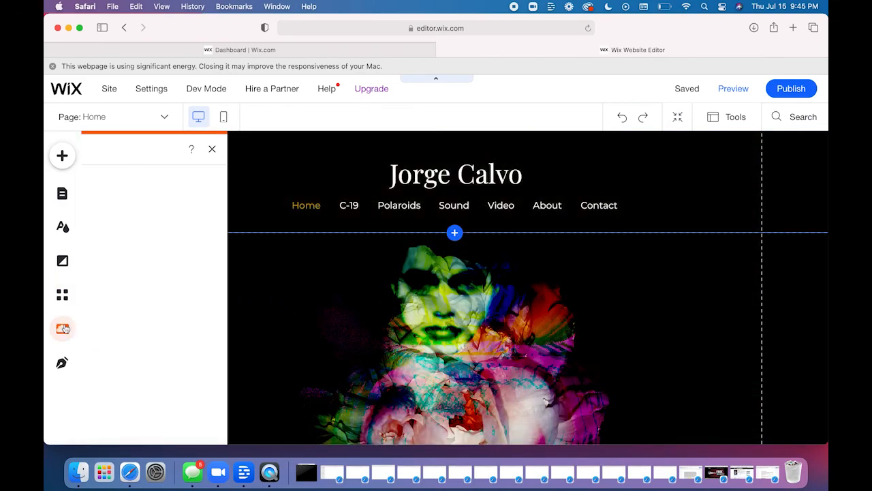
scroll(170, 327, down, 5)
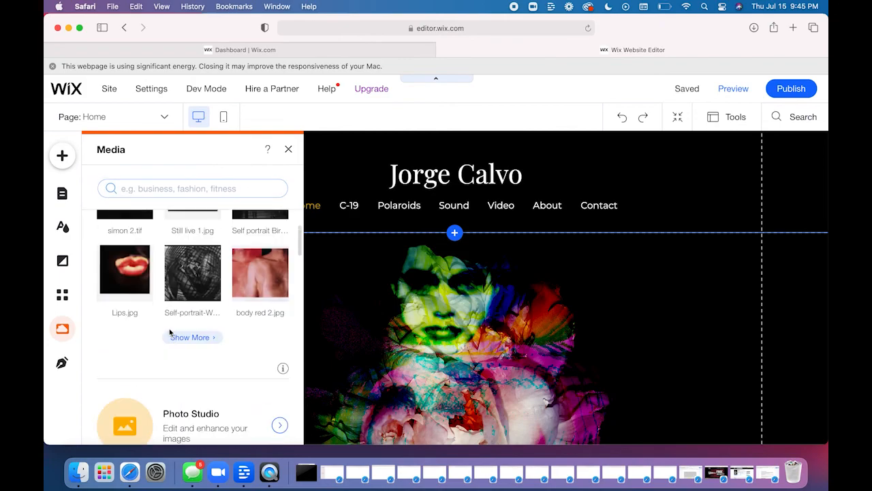
scroll(170, 333, up, 5)
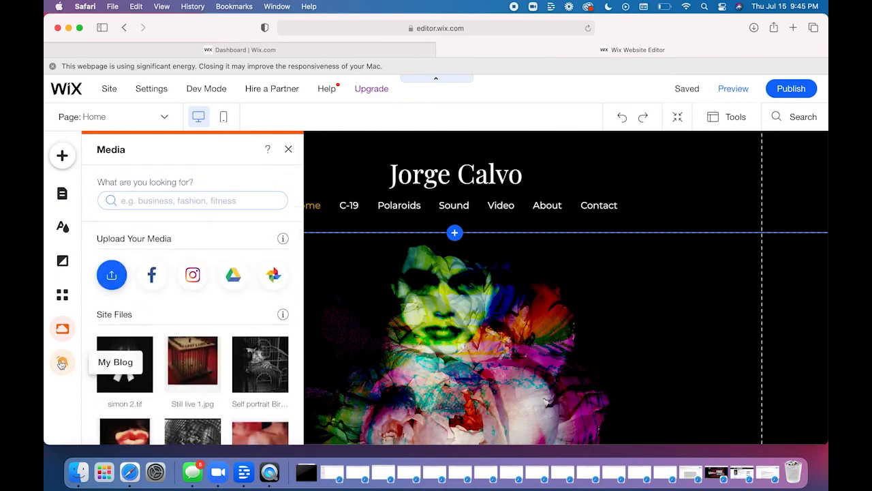
click(289, 151)
mouse_move(683, 88)
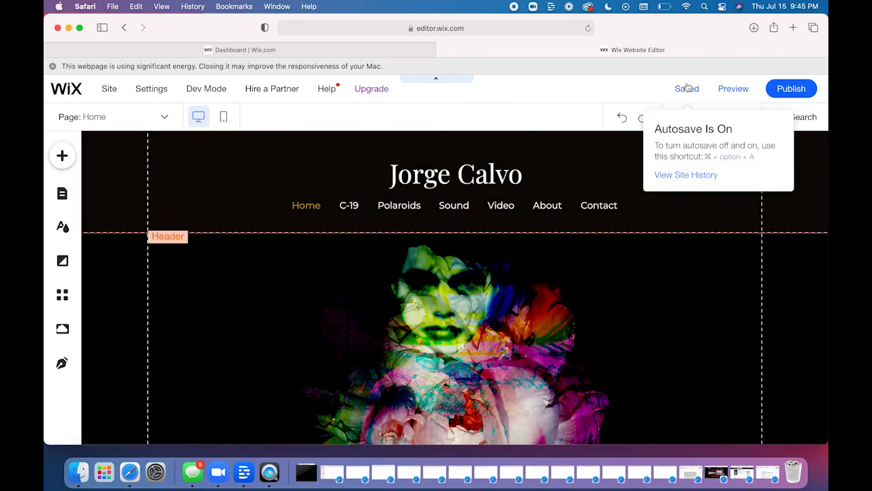